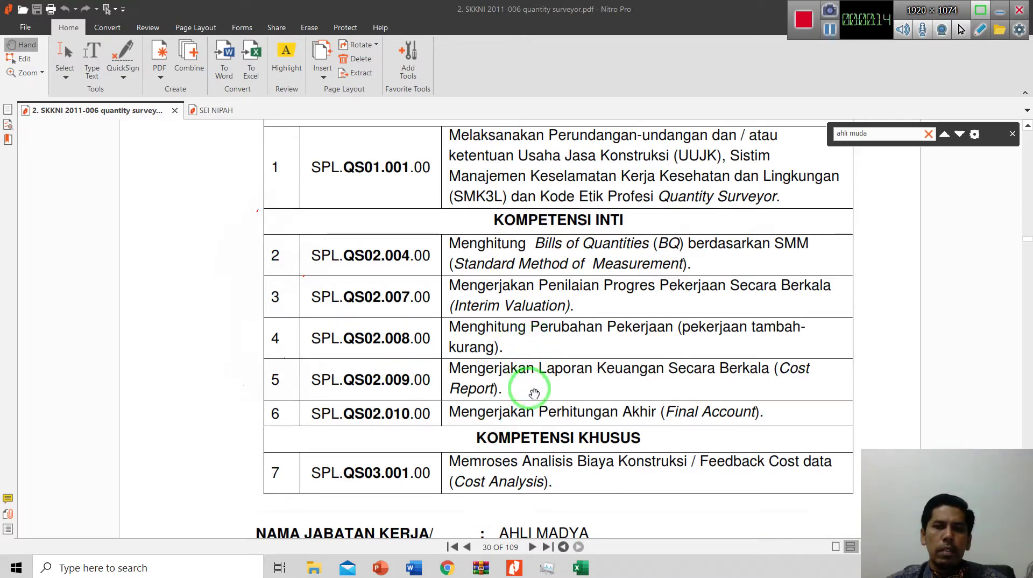
- Review the Ahli Muda job description, job code and its table of general, core and special competency units
scroll(617, 308, up, 1)
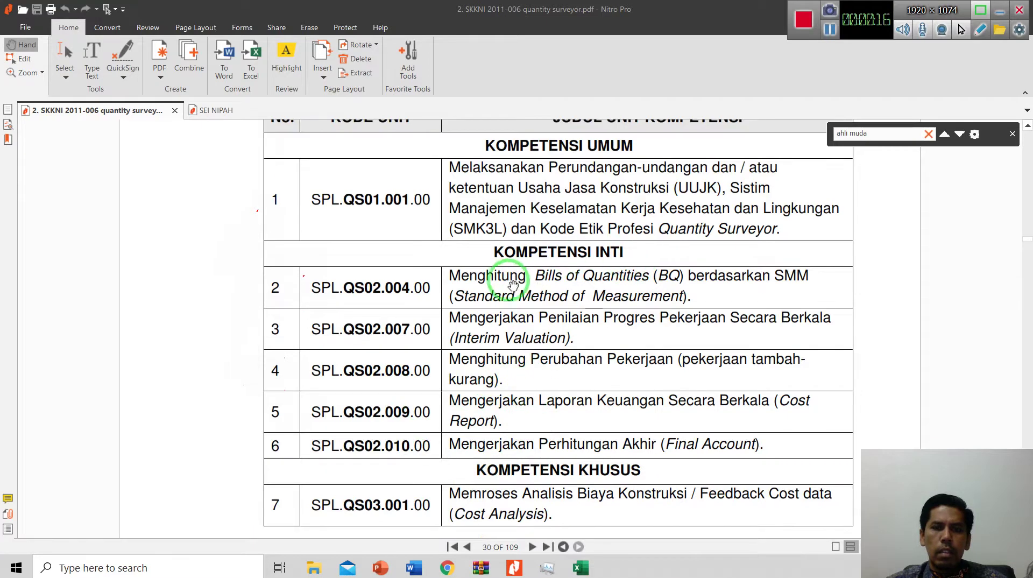
drag(450, 280, 461, 280)
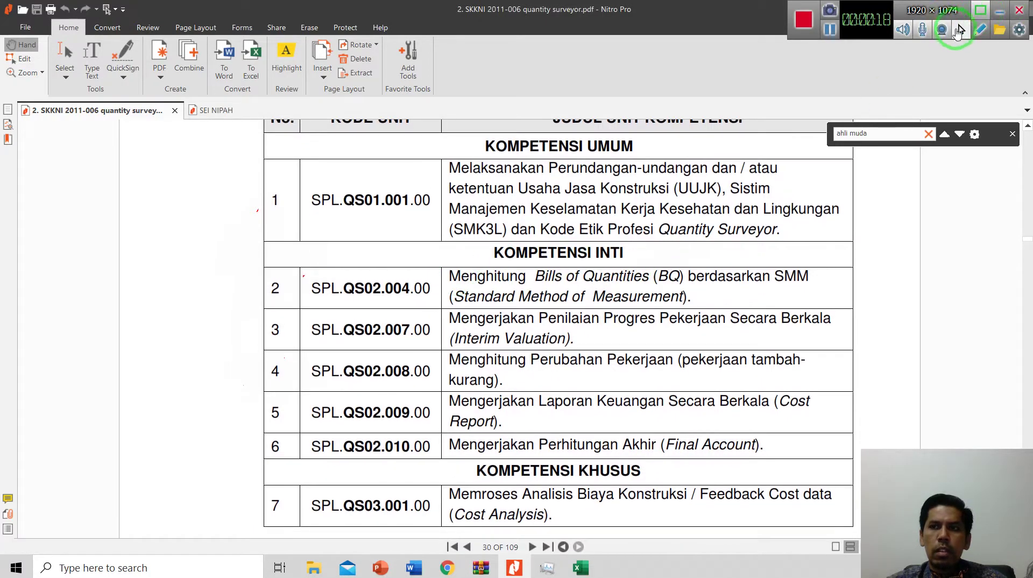
drag(558, 302, 558, 308)
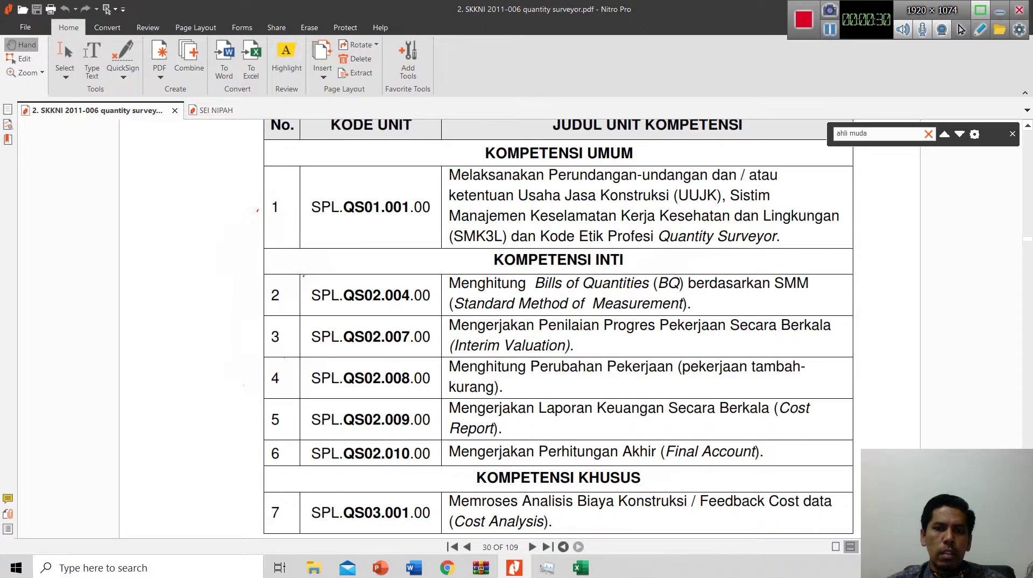
scroll(559, 329, up, 2)
scroll(559, 329, down, 1)
scroll(559, 329, up, 1)
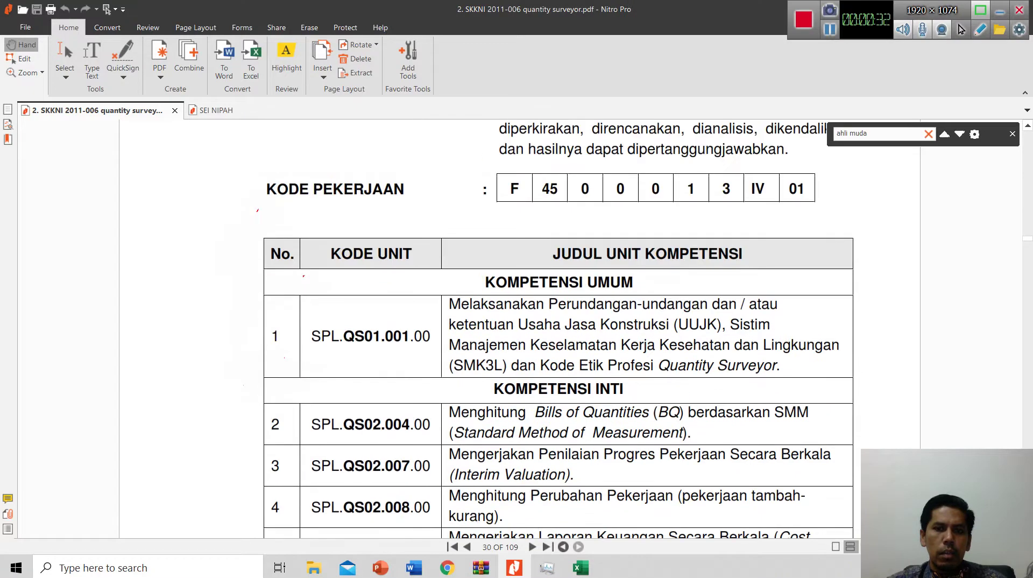
scroll(559, 329, up, 3)
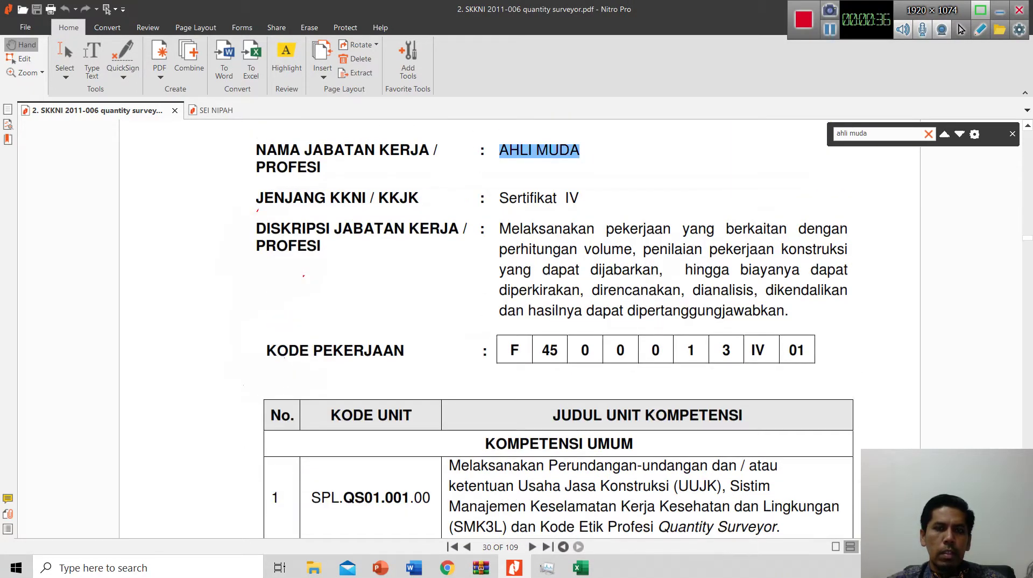
scroll(559, 329, down, 1)
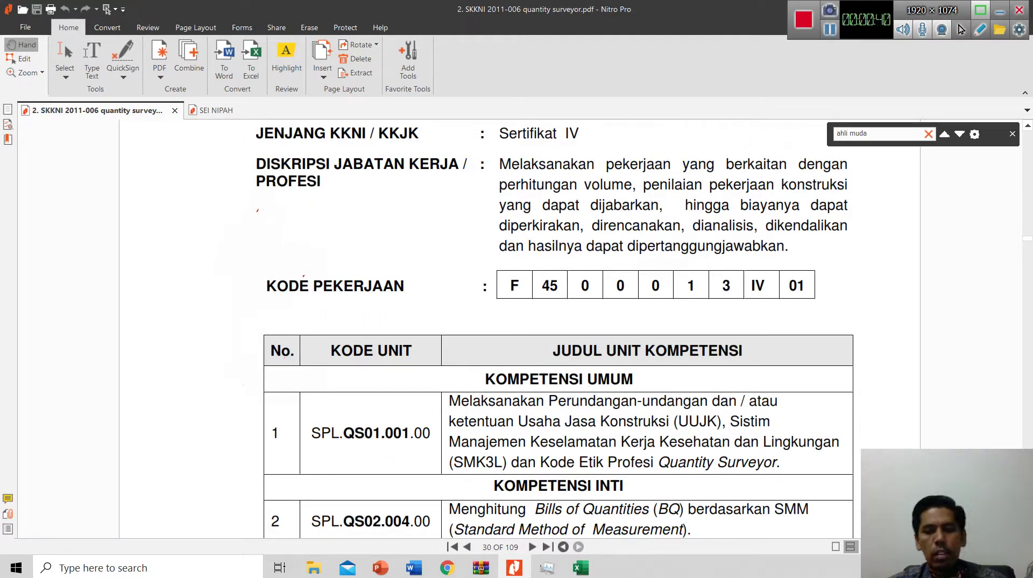
scroll(558, 328, up, 1)
scroll(559, 328, down, 5)
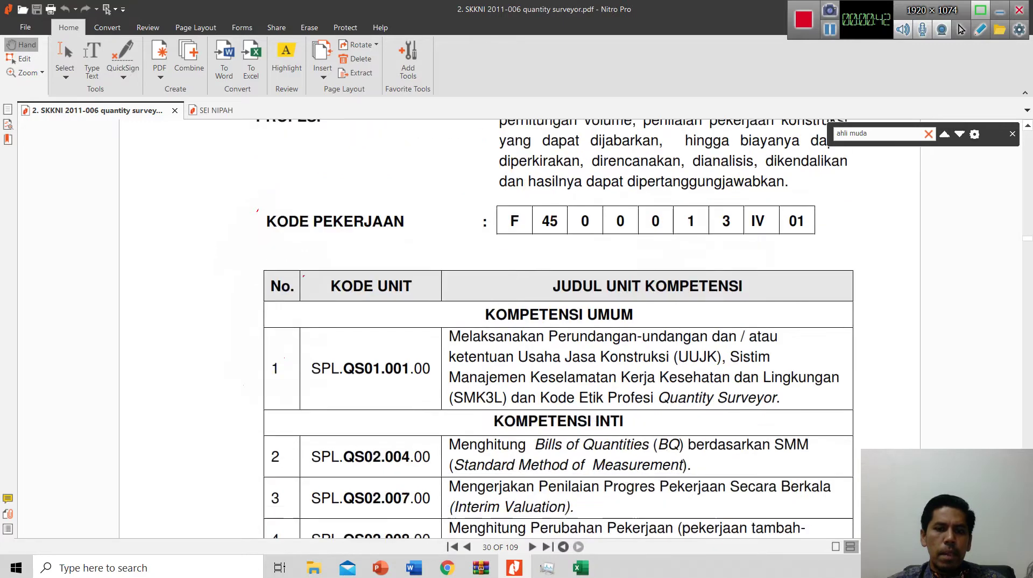
scroll(559, 328, down, 2)
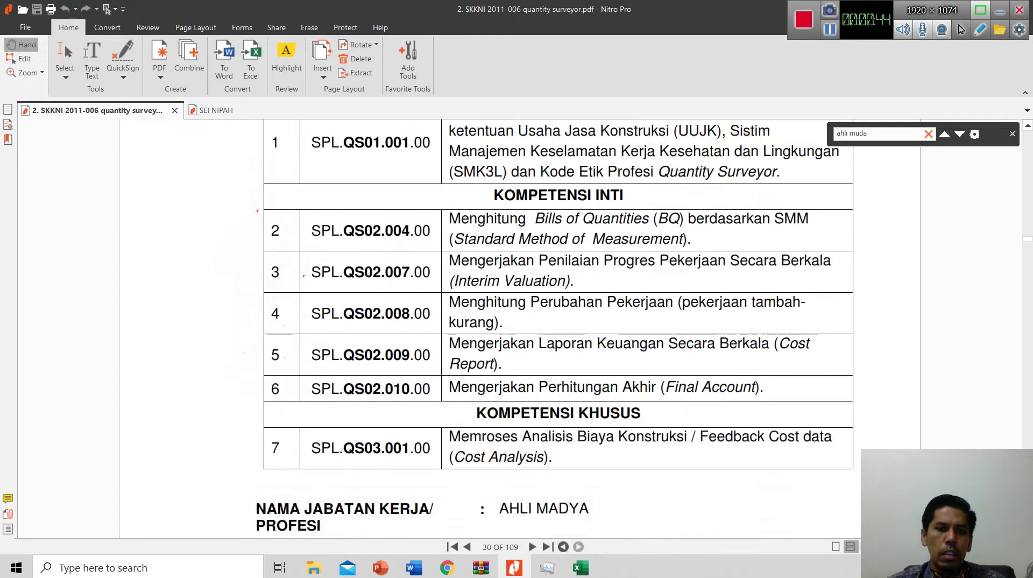
scroll(559, 329, up, 2)
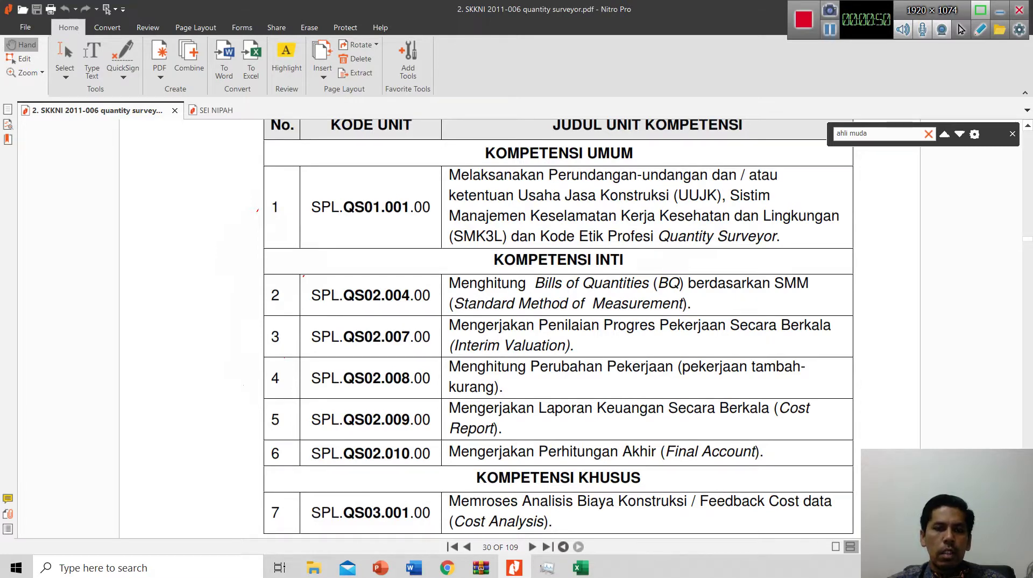
scroll(558, 329, down, 1)
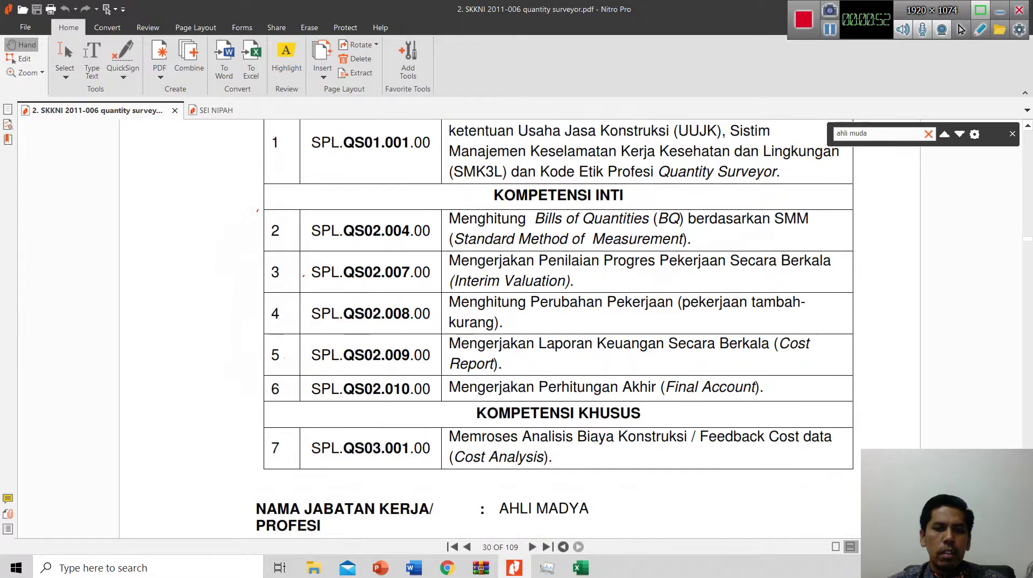
scroll(559, 328, up, 1)
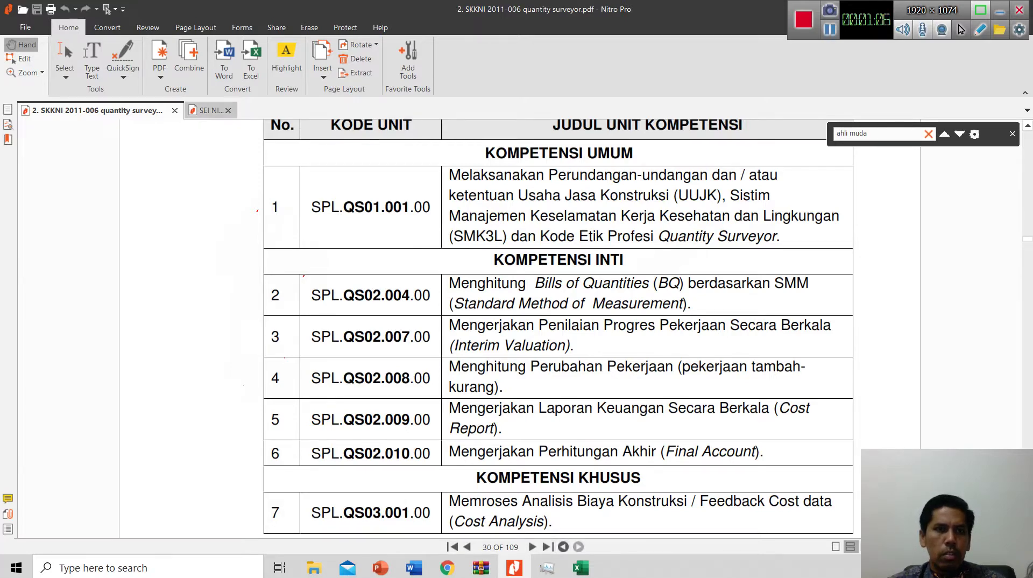
- Switch to the SEI NIPAH drawing and examine the abutment and pile cap on the Teluk Tungku side of the long section
click(215, 111)
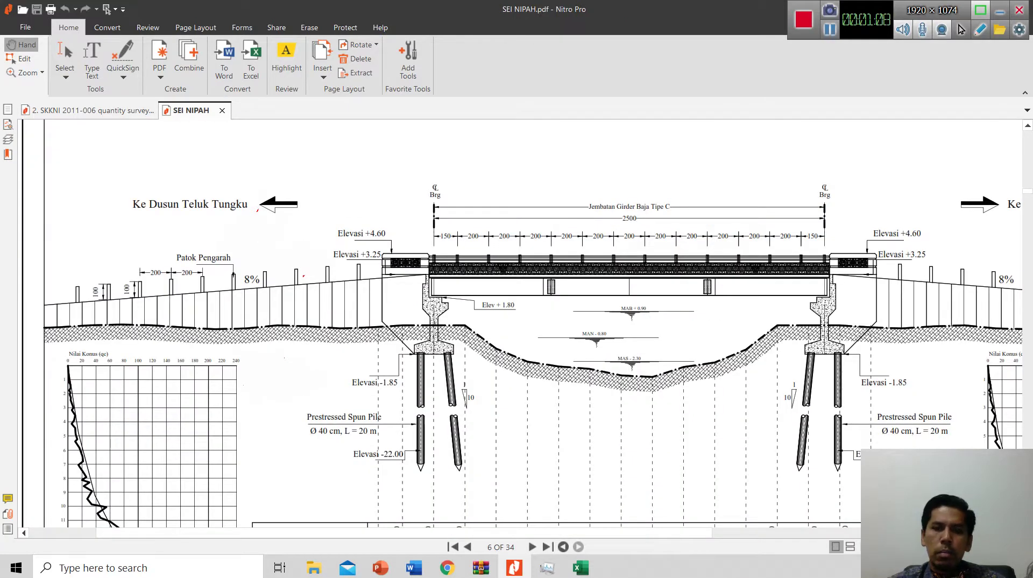
scroll(520, 328, right, 3)
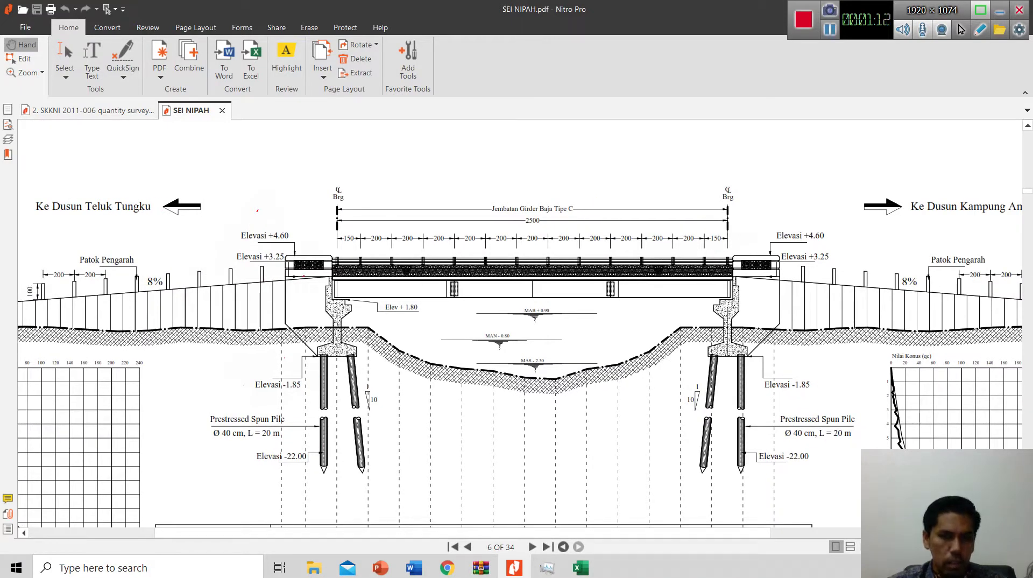
scroll(341, 426, up, 1)
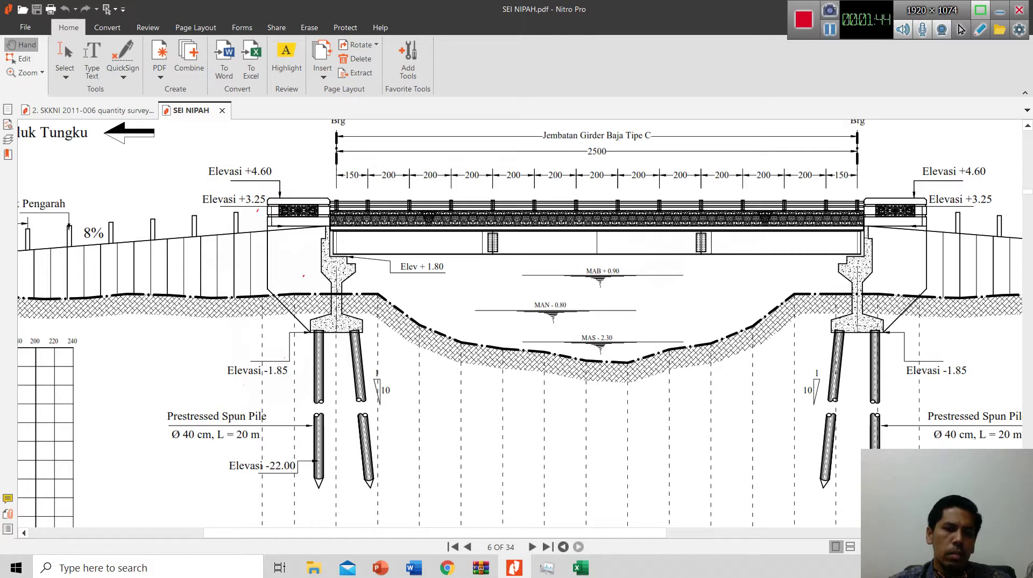
scroll(336, 326, up, 5)
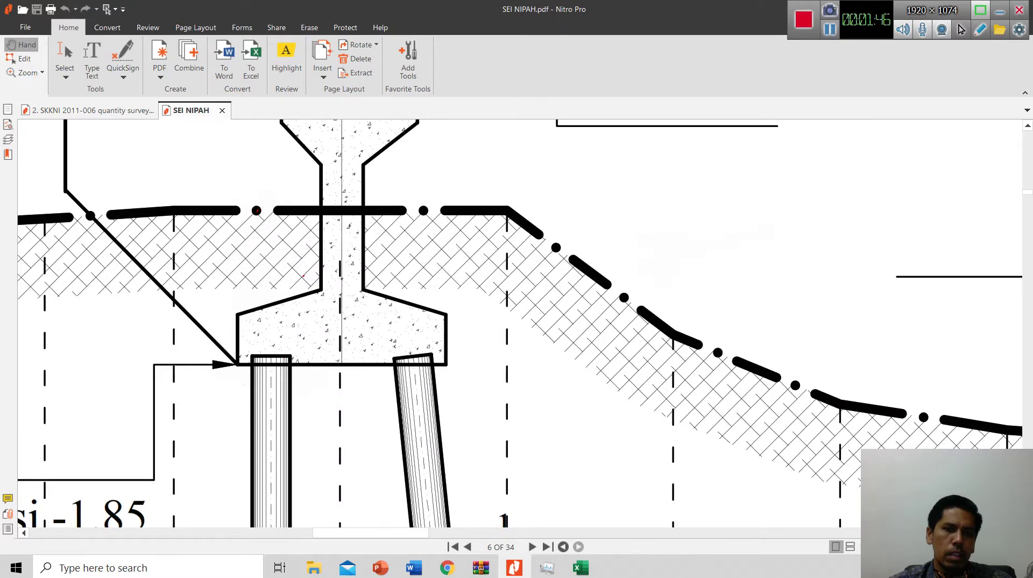
scroll(303, 276, down, 5)
scroll(303, 275, up, 3)
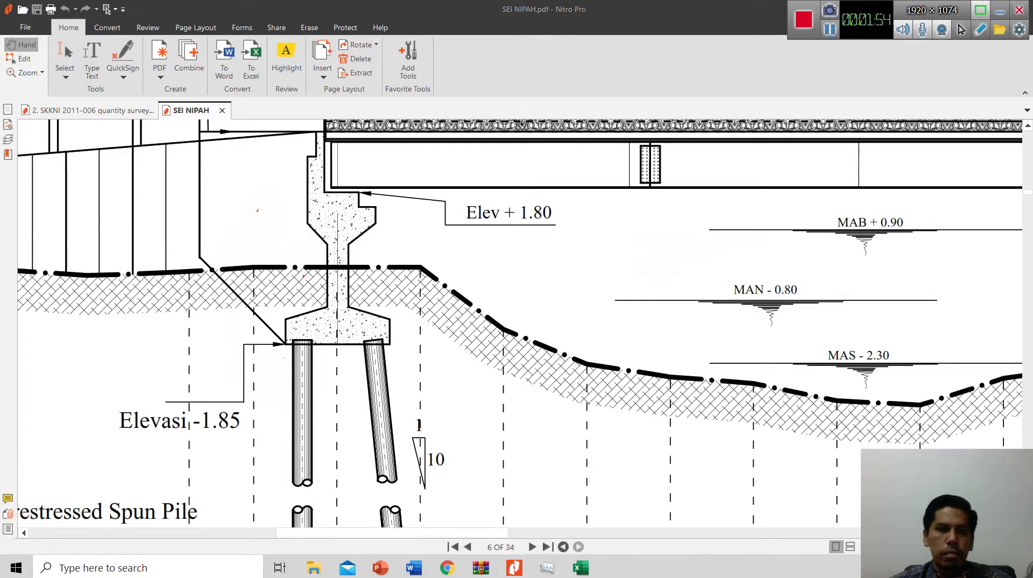
- Inspect the steel girder span of the long section from the Teluk Tungku abutment across to the opposite abutment
click(980, 29)
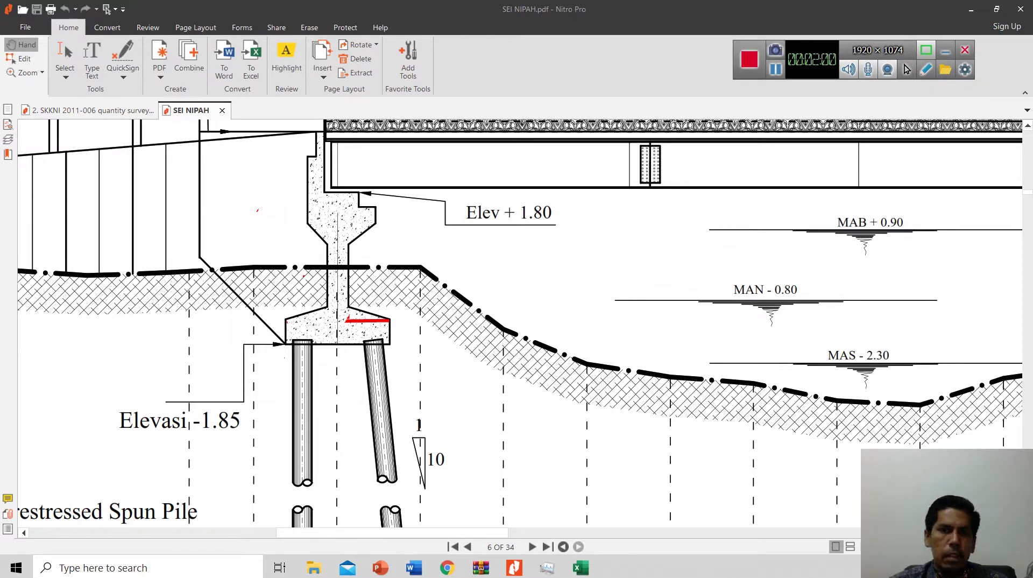
drag(521, 132, 456, 220)
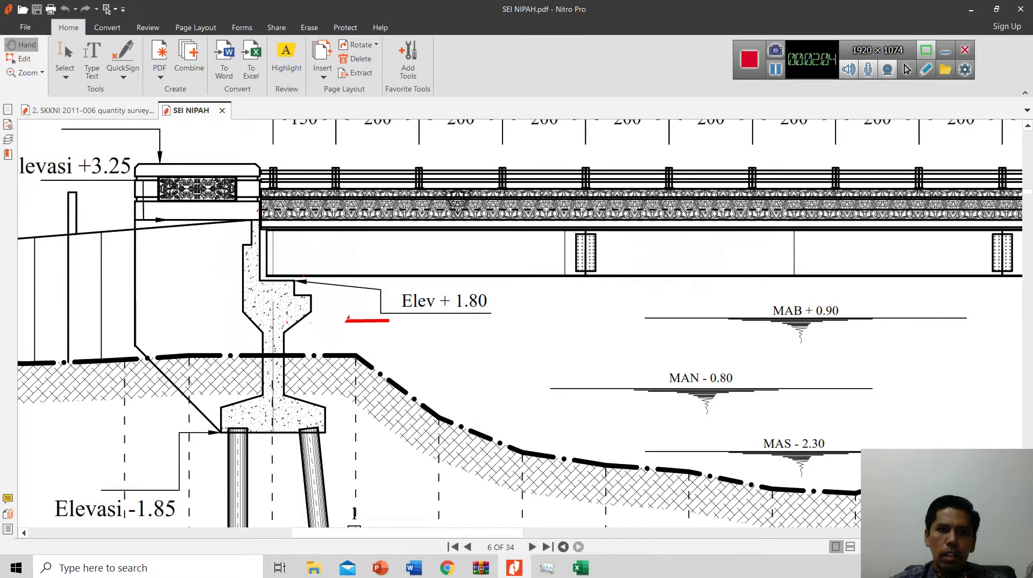
mouse_move(456, 200)
mouse_down()
mouse_move(414, 248)
mouse_move(323, 290)
mouse_move(231, 311)
mouse_up()
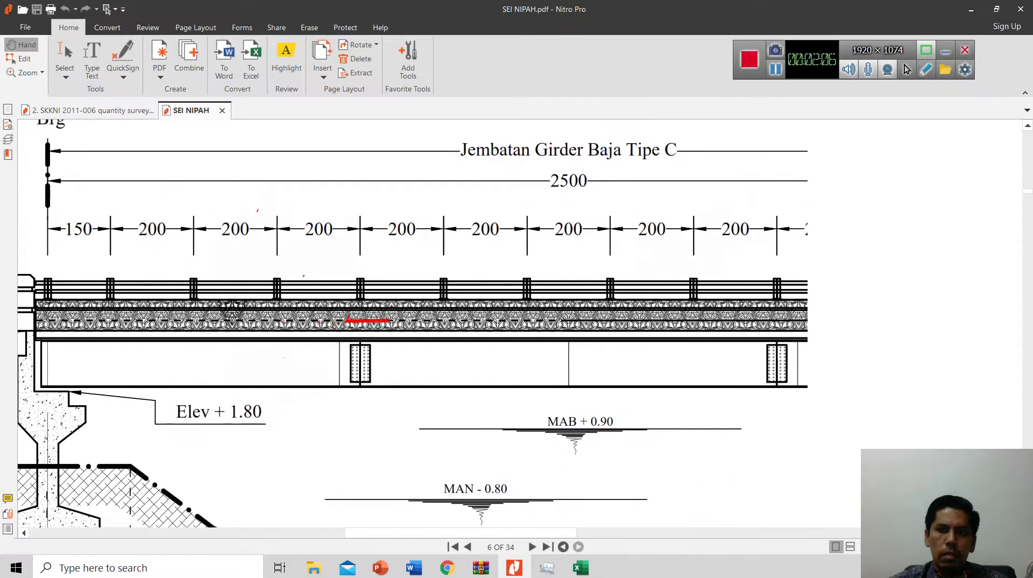
mouse_move(905, 308)
mouse_down()
mouse_move(619, 327)
mouse_move(619, 359)
mouse_up()
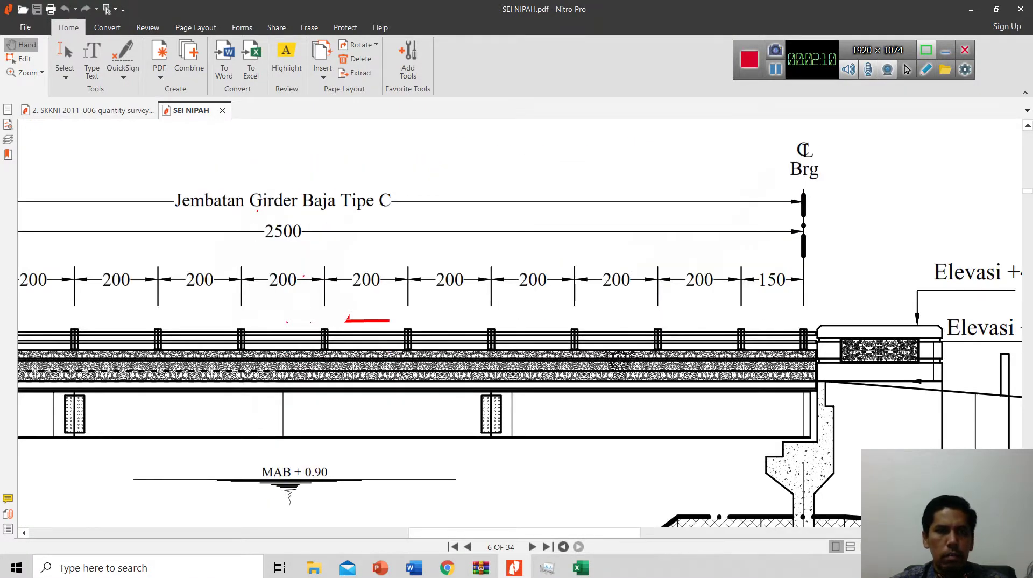
scroll(642, 334, down, 2)
scroll(642, 335, up, 2)
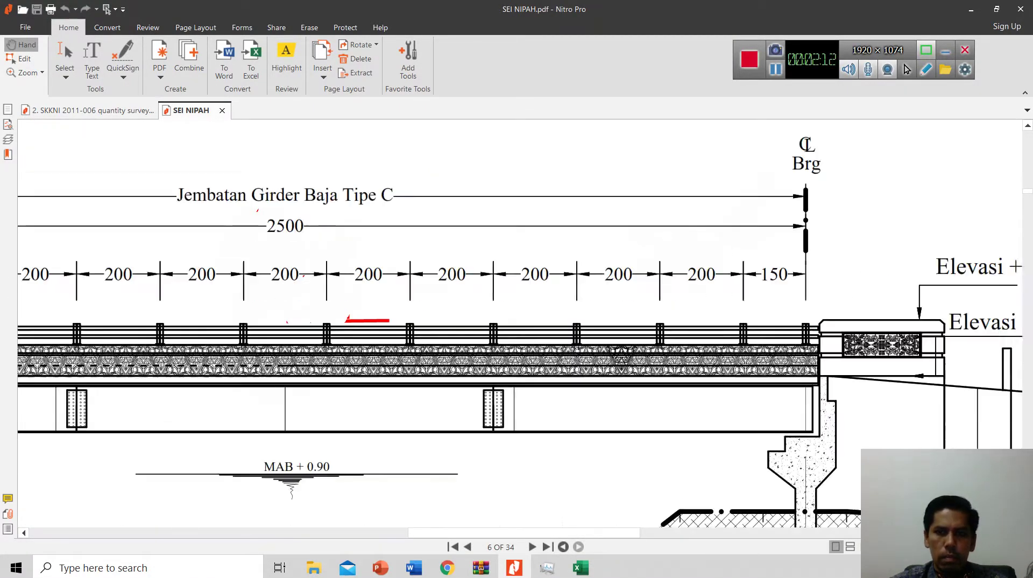
mouse_move(620, 355)
mouse_down()
mouse_move(370, 347)
mouse_move(385, 327)
mouse_move(548, 313)
mouse_move(802, 323)
mouse_up()
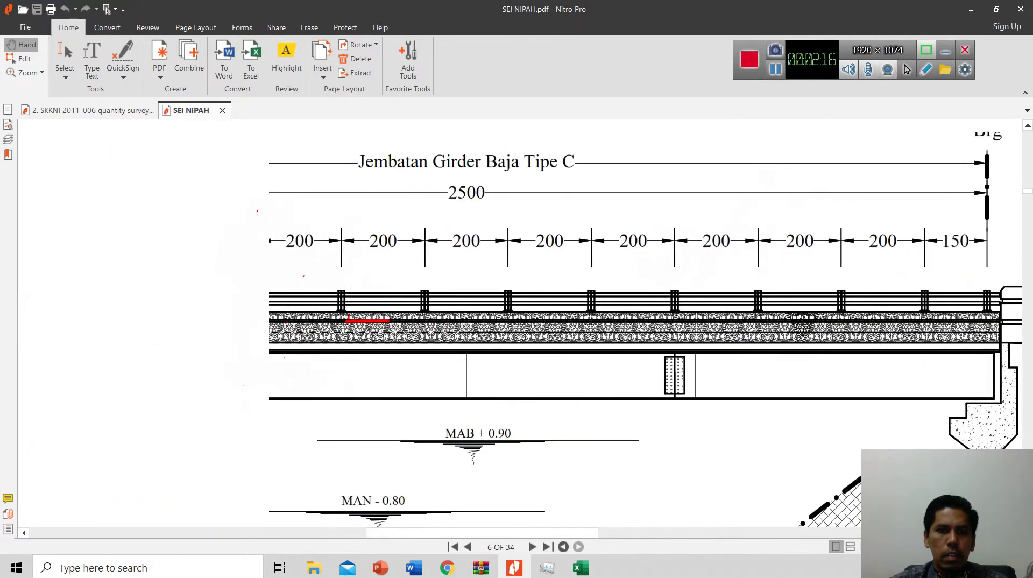
click(926, 69)
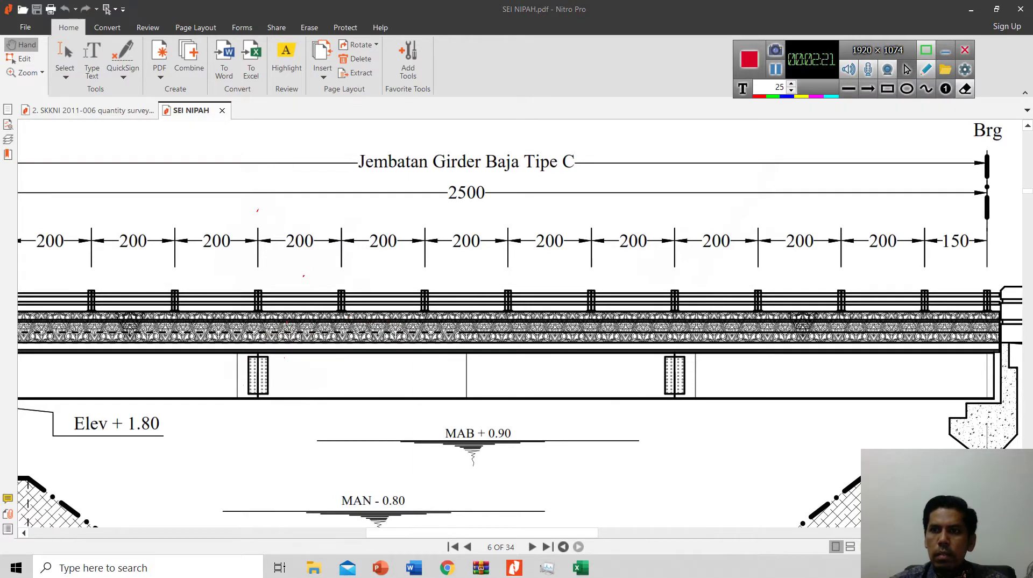
click(926, 69)
- Inspect the Teluk Tungku end of the girder bridge, including its spacing dimensions, elevations and abutment
drag(542, 261, 595, 281)
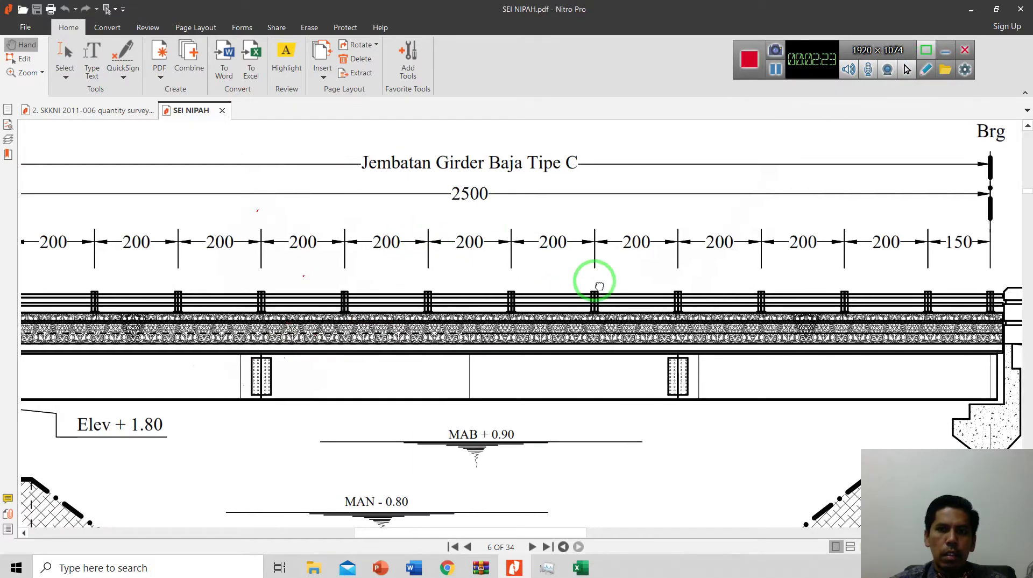
drag(407, 300, 732, 314)
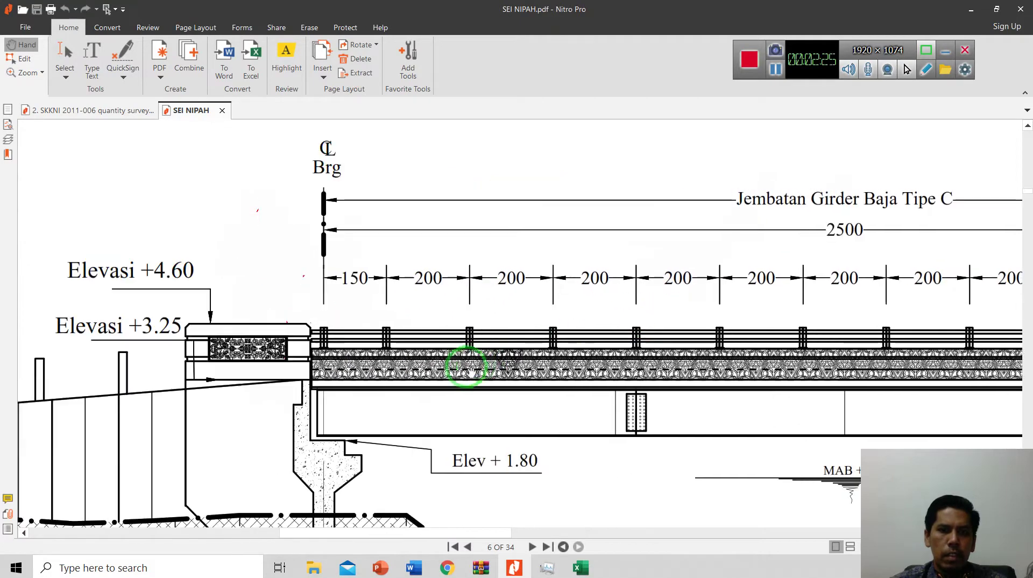
drag(470, 367, 608, 284)
drag(505, 285, 411, 272)
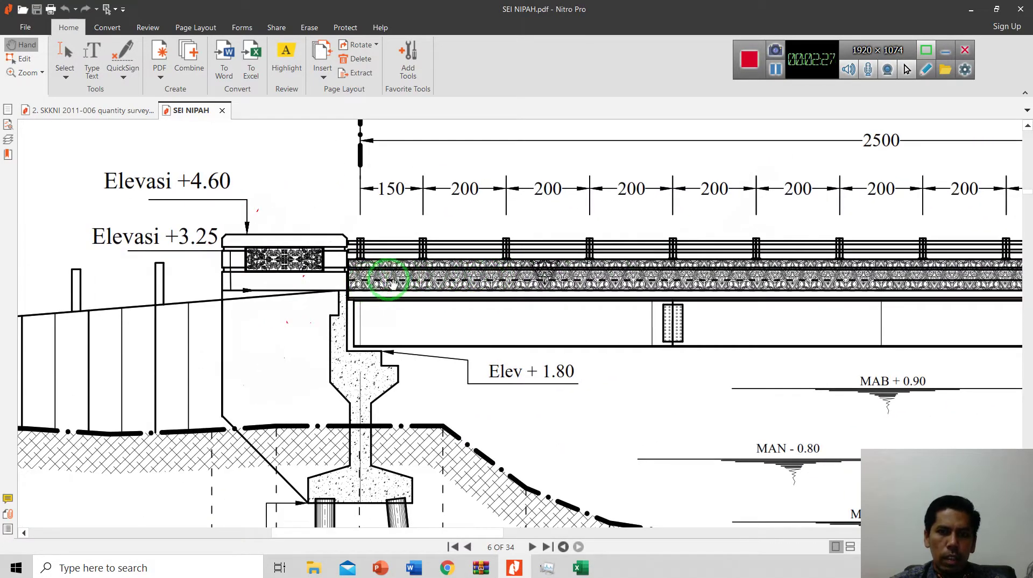
scroll(493, 291, down, 2)
scroll(496, 293, down, 1)
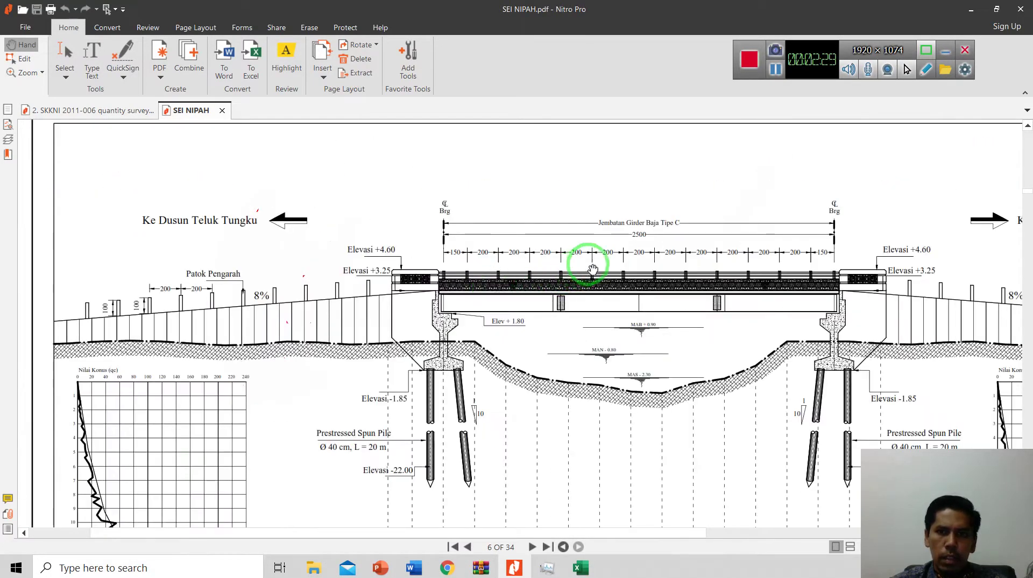
- Examine the abutment on the Kampung Aman side and the existing ground elevation table beneath the long section
drag(669, 330, 550, 335)
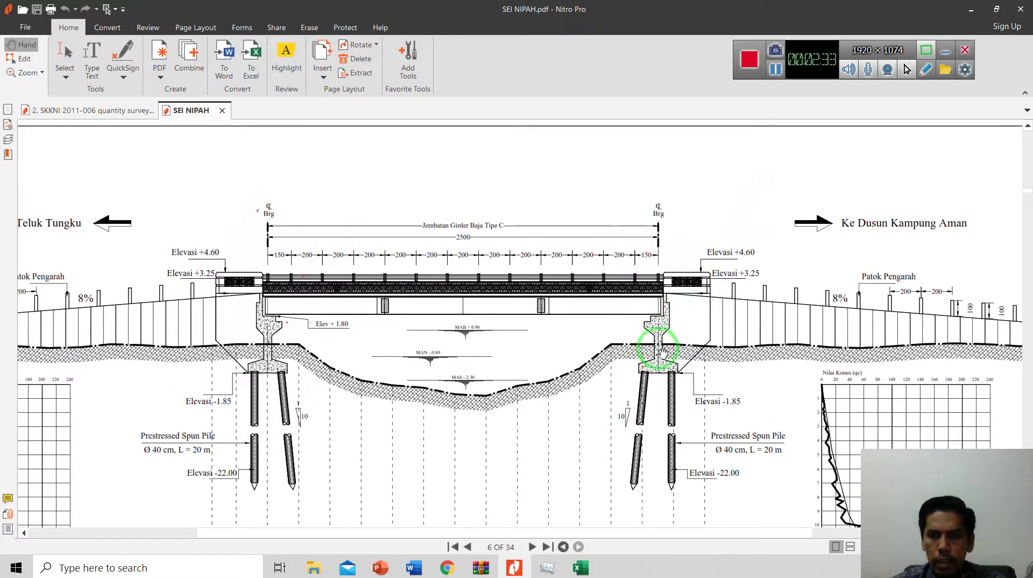
scroll(624, 274, up, 3)
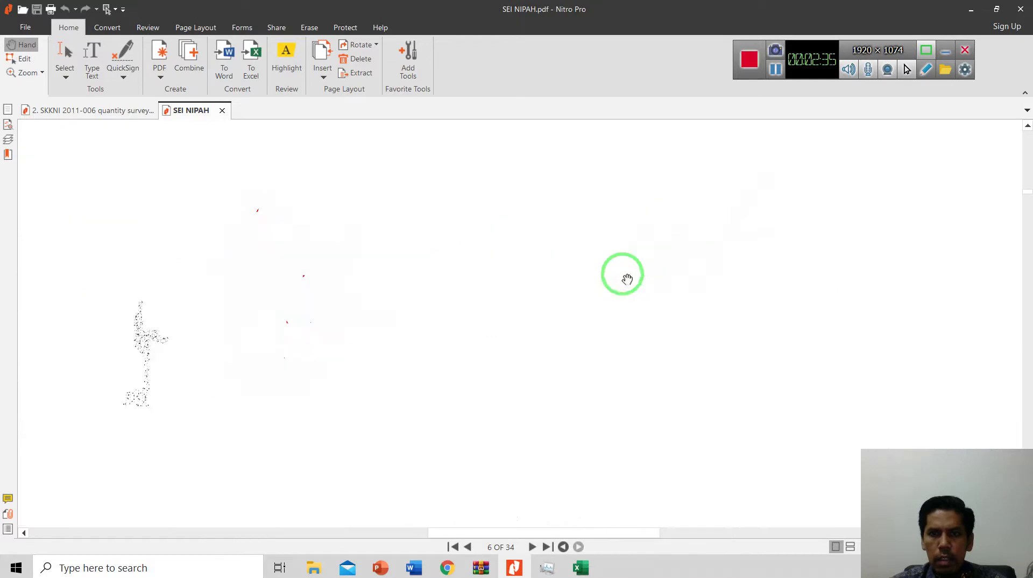
scroll(613, 284, down, 3)
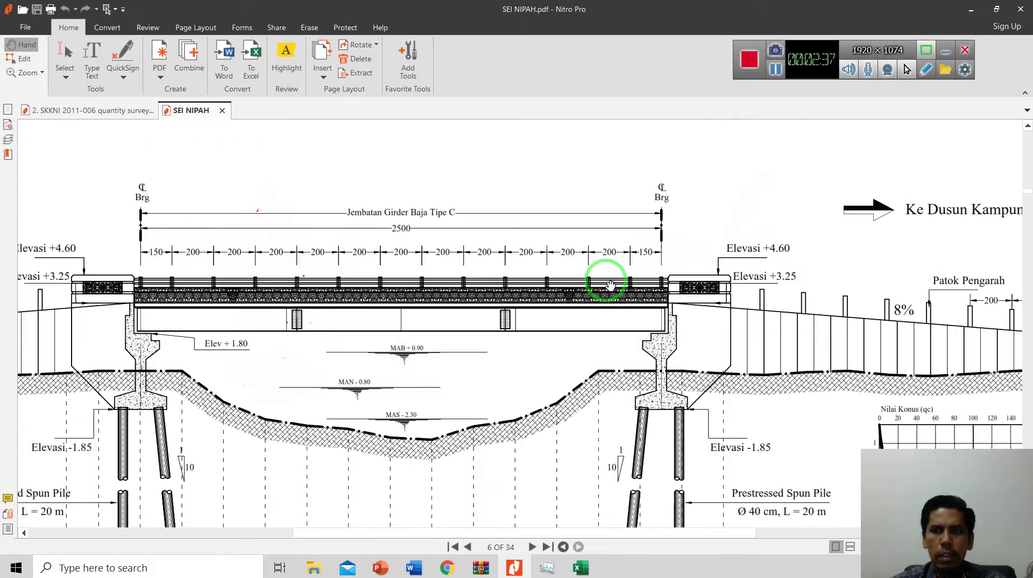
scroll(479, 422, down, 2)
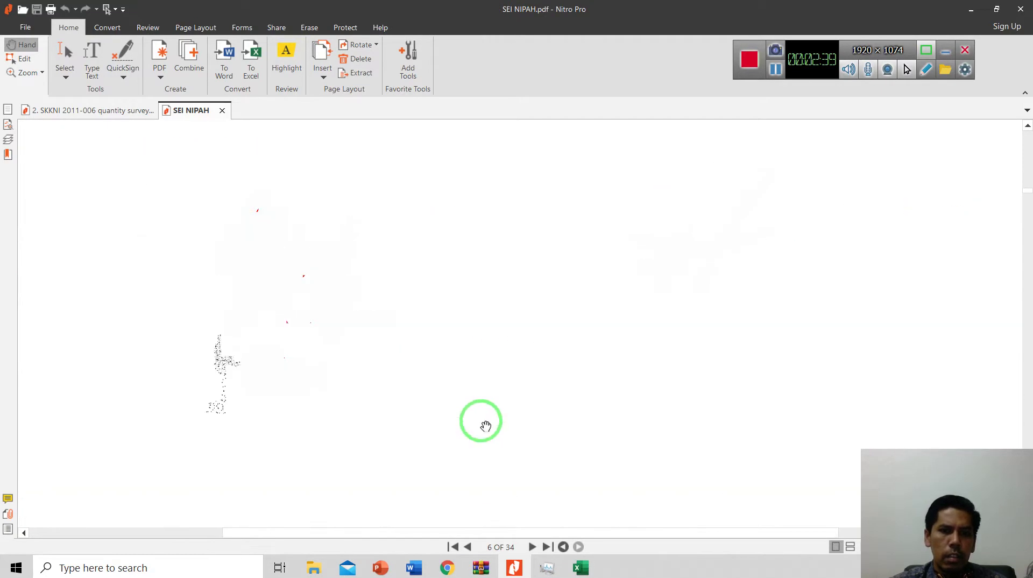
drag(438, 453, 447, 359)
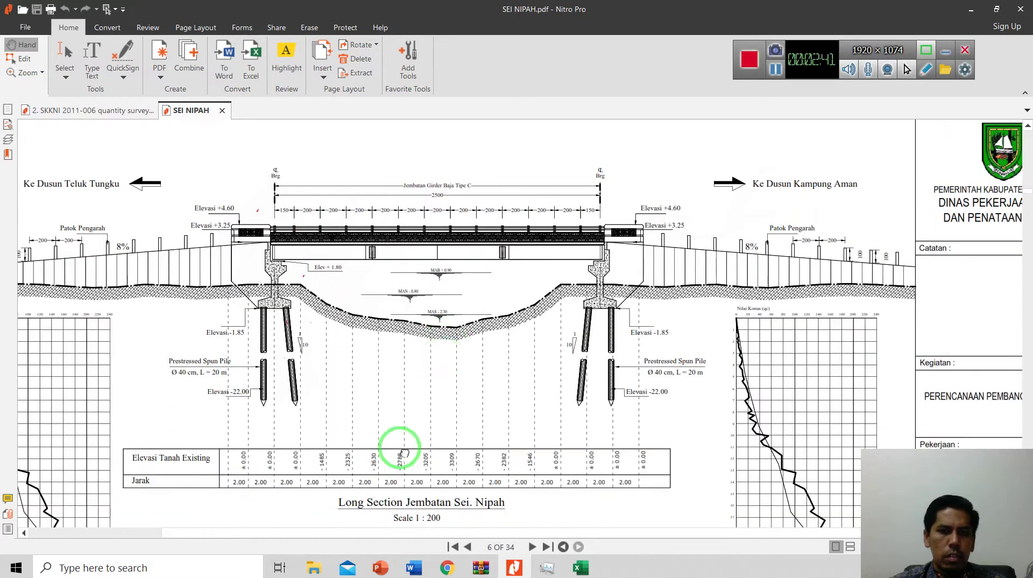
drag(404, 450, 463, 414)
- Switch to the EE JBT SUNGAI NIPAH NT workbook in Excel, maximize it and show the Rekap sheet in Normal view
click(582, 567)
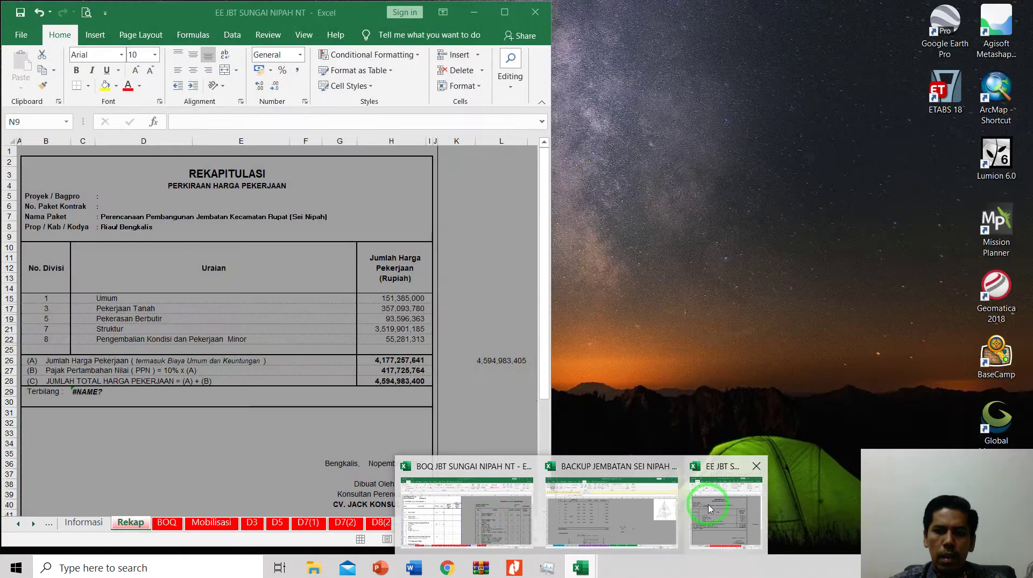
click(726, 514)
click(504, 12)
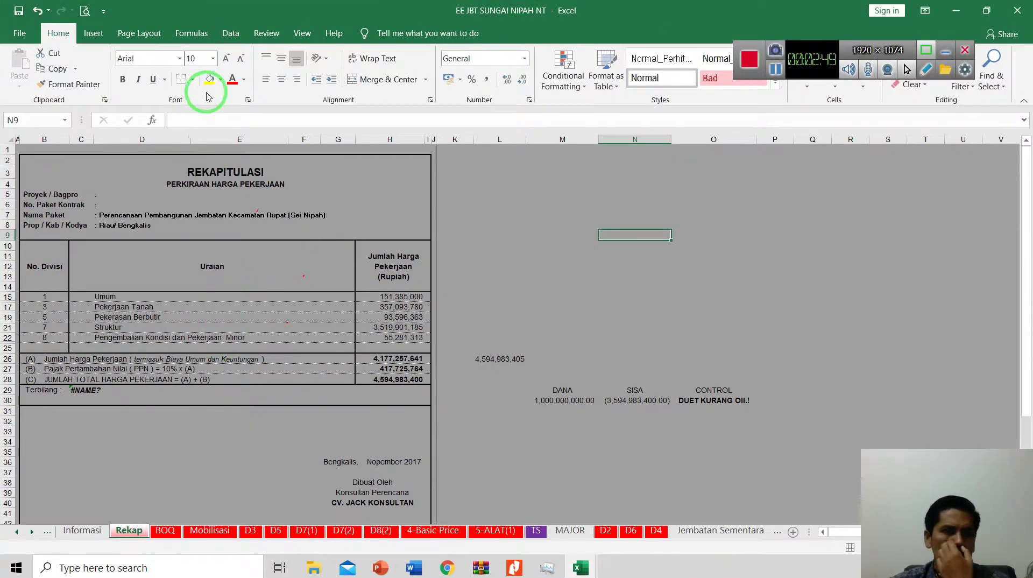
click(302, 33)
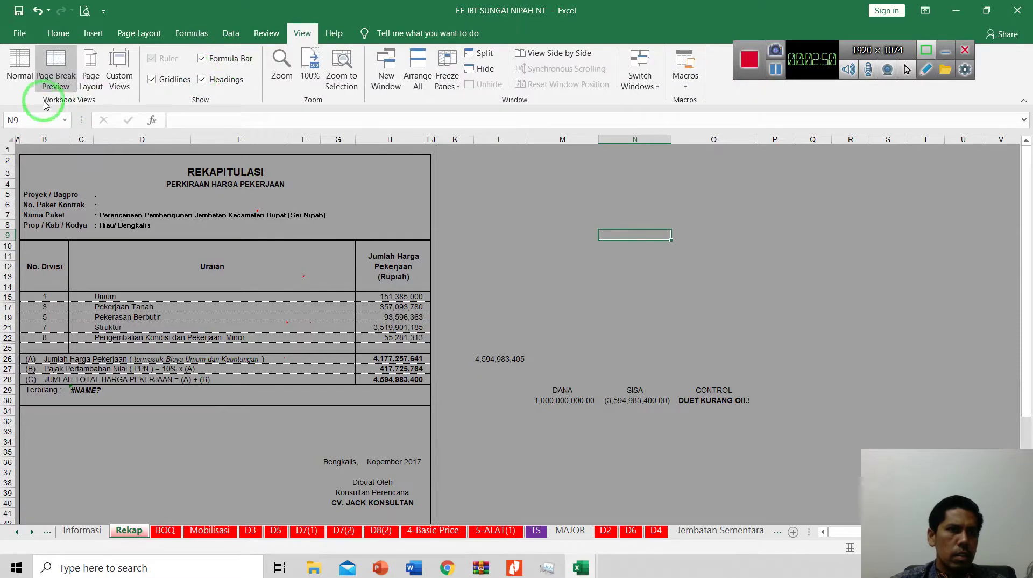
click(19, 68)
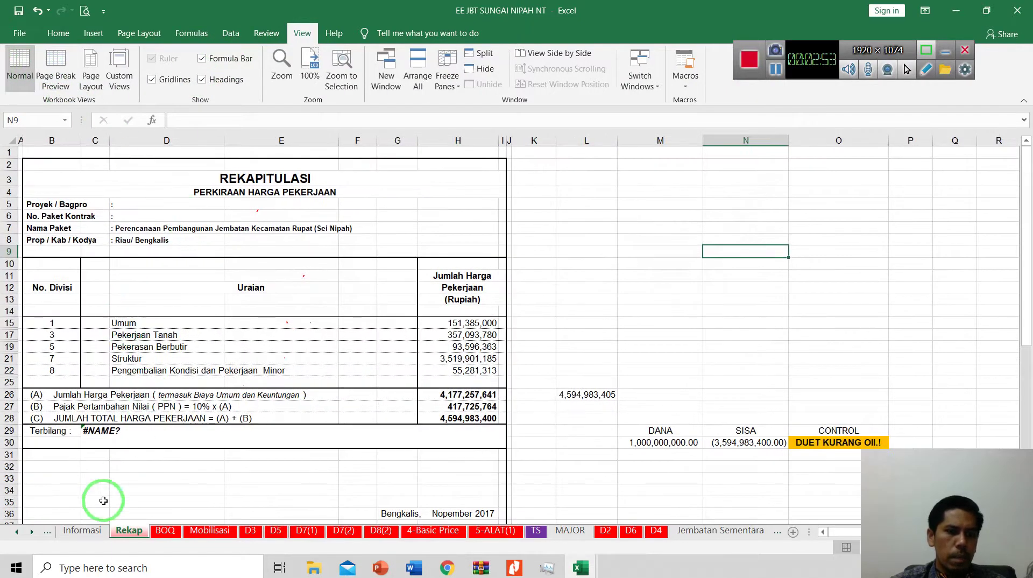
- Review the Rekapitulasi header with its package name and location, the whole summary table and the Jumlah Harga Pekerjaan row
click(132, 227)
click(286, 242)
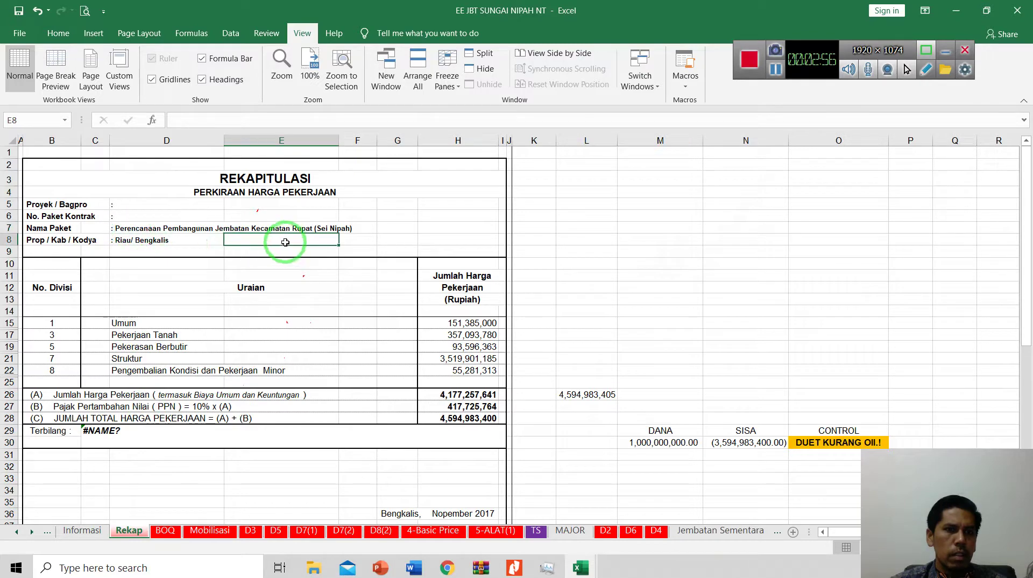
click(129, 238)
click(305, 228)
scroll(204, 309, down, 2)
scroll(203, 310, down, 1)
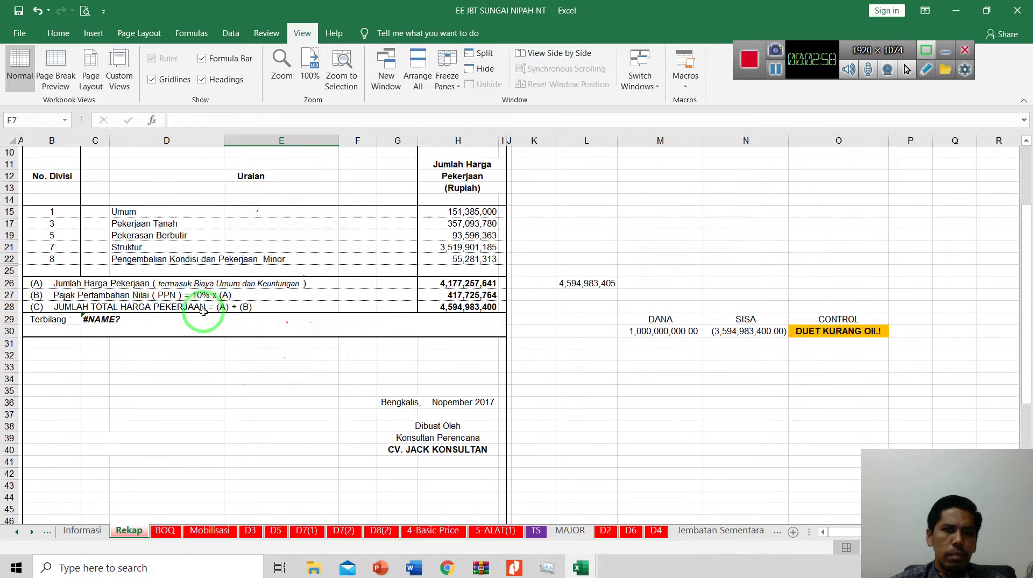
scroll(138, 301, up, 3)
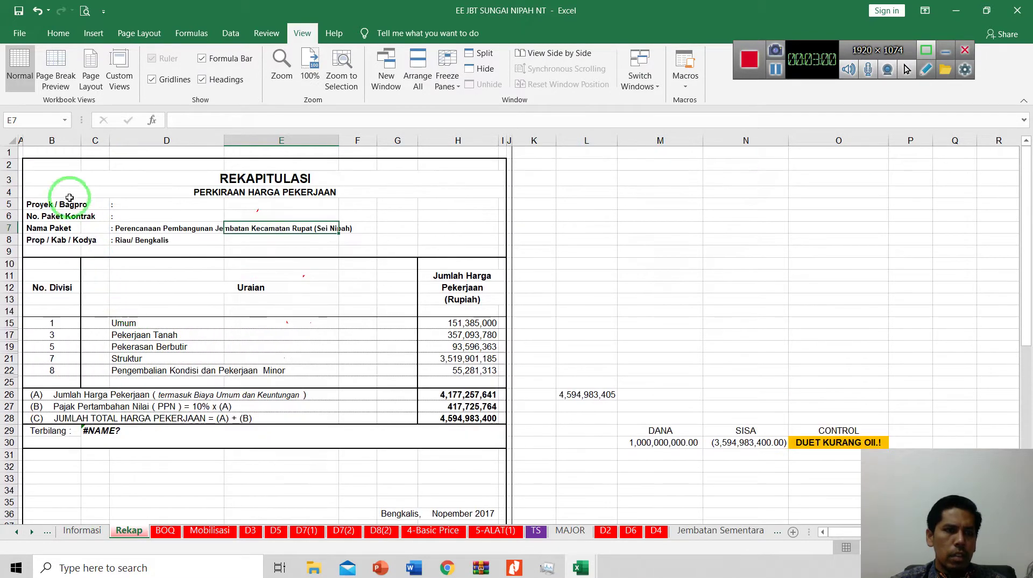
drag(39, 162, 469, 436)
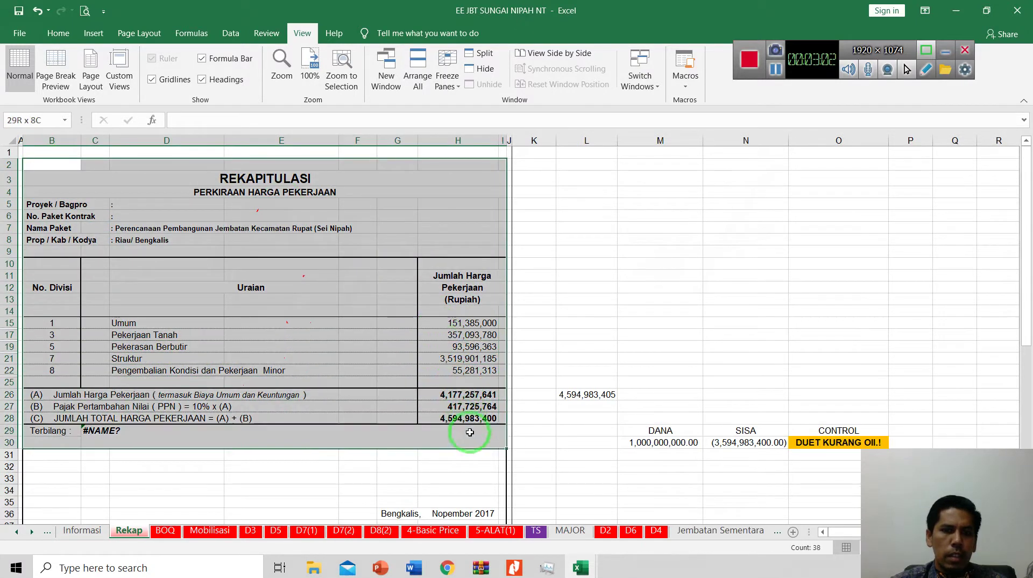
click(239, 463)
drag(81, 396, 474, 397)
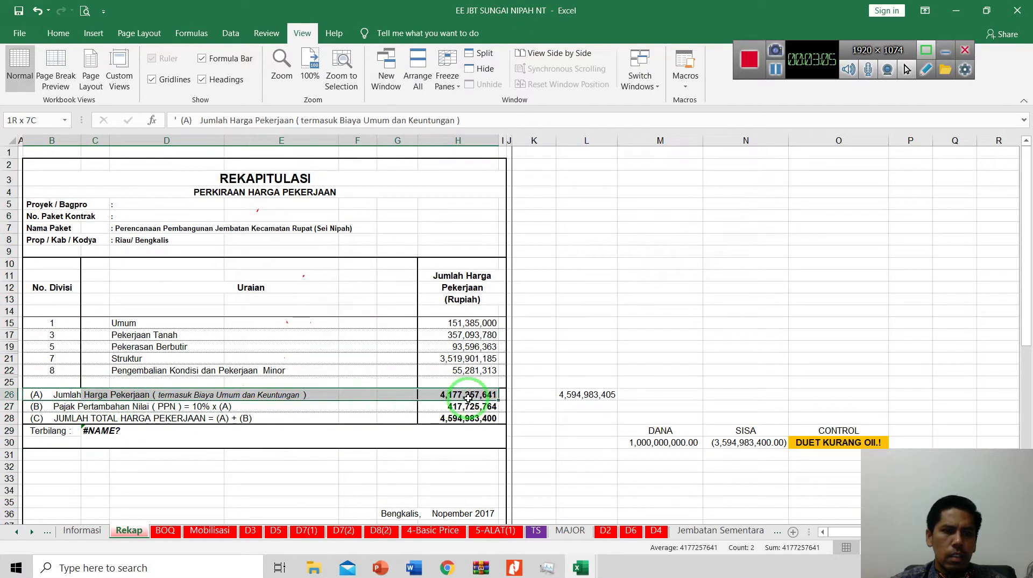
- Go through the recap divisions from Umum to Pengembalian Kondisi dan Pekerjaan Minor, checking the amounts beside the work items
click(138, 323)
click(172, 335)
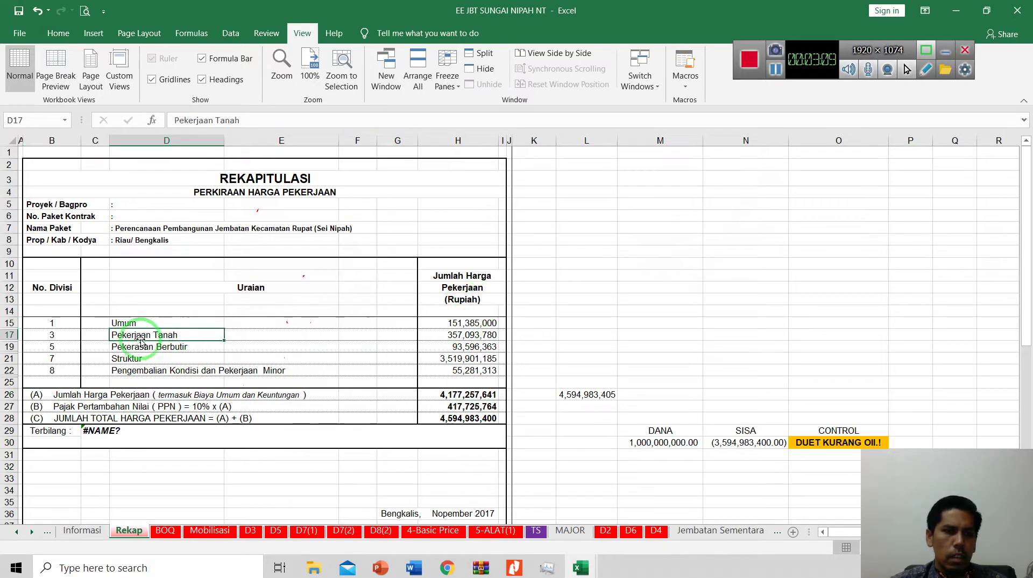
click(138, 323)
click(173, 335)
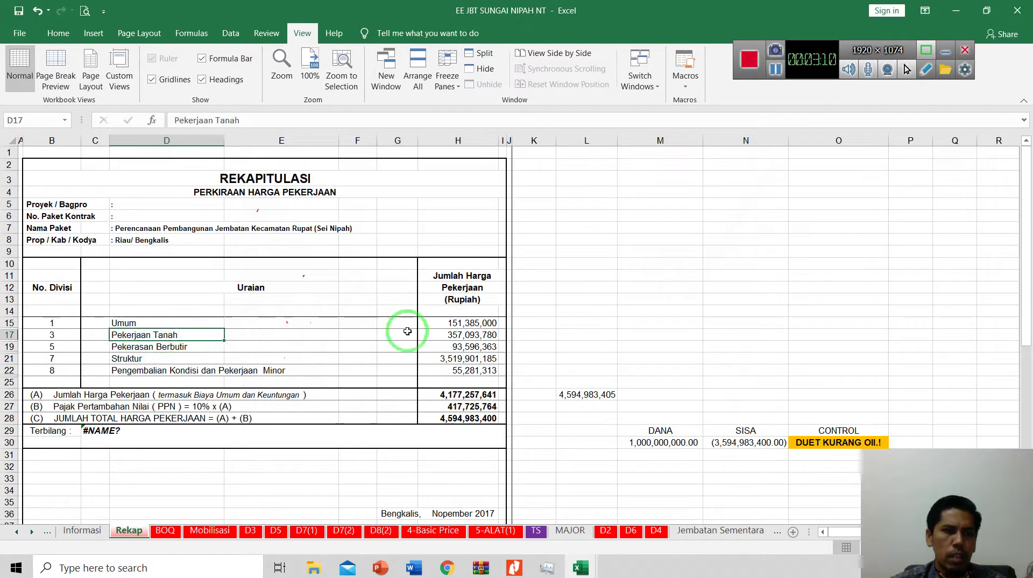
click(457, 335)
click(161, 347)
click(445, 347)
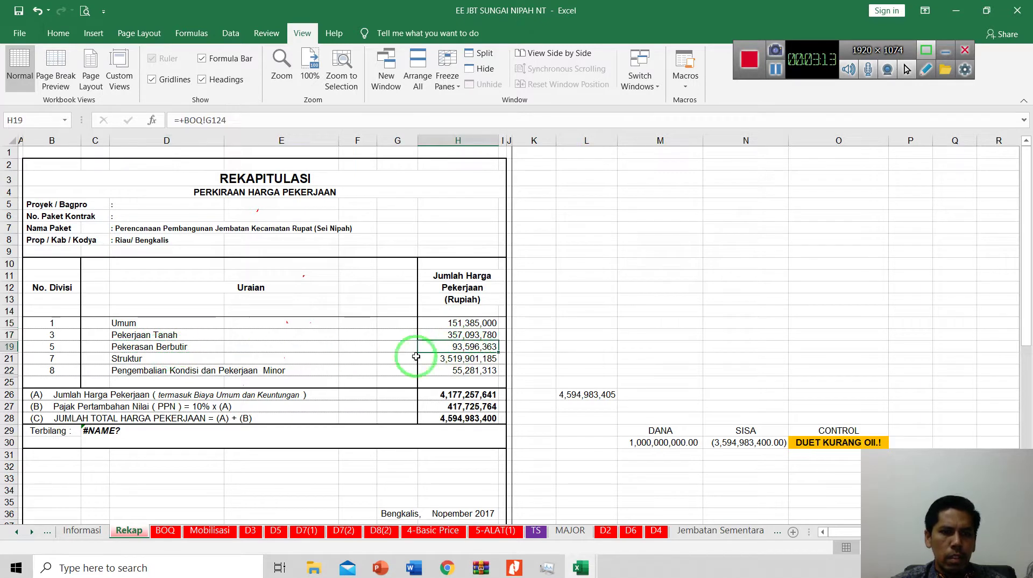
click(184, 358)
click(467, 359)
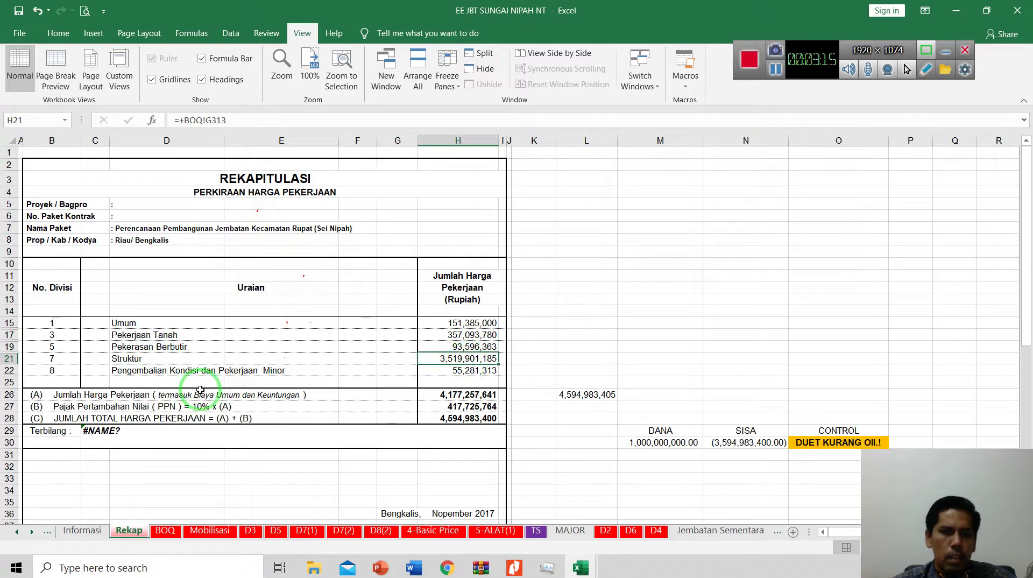
click(151, 370)
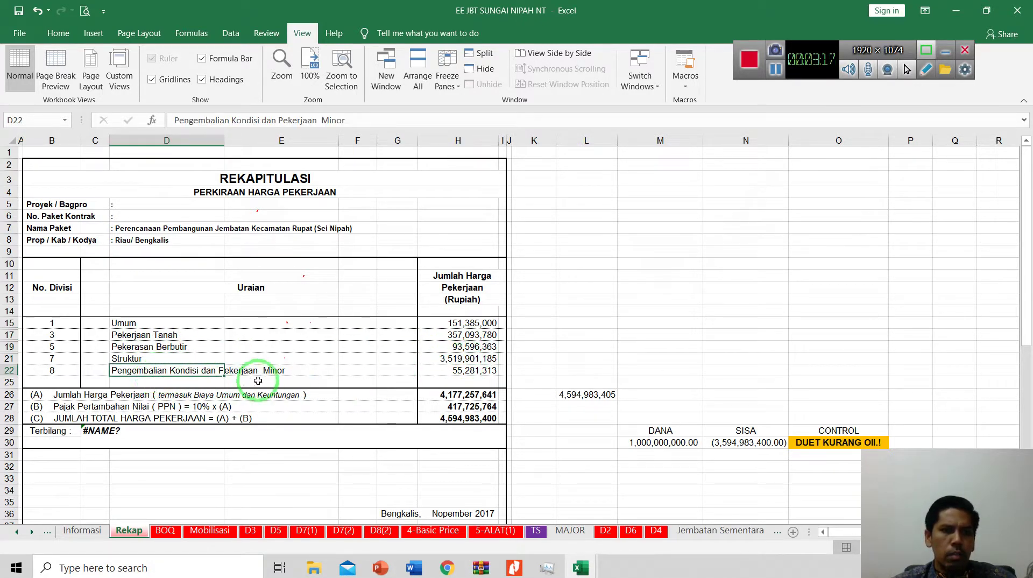
click(469, 370)
- Examine the Umum division's amount in the recap and the BOQ cell its formula refers to
scroll(239, 409, down, 1)
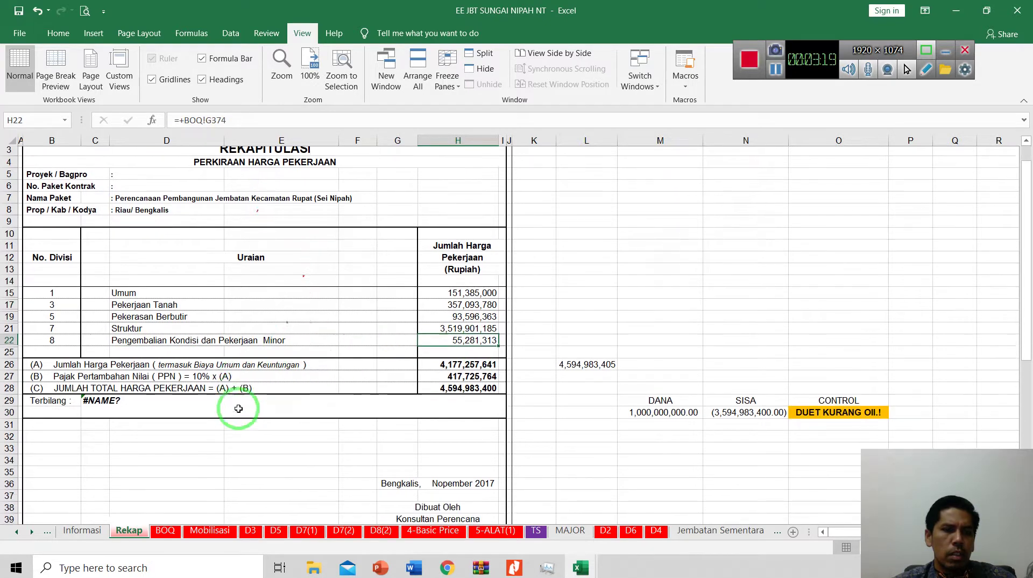
scroll(245, 404, up, 1)
click(477, 323)
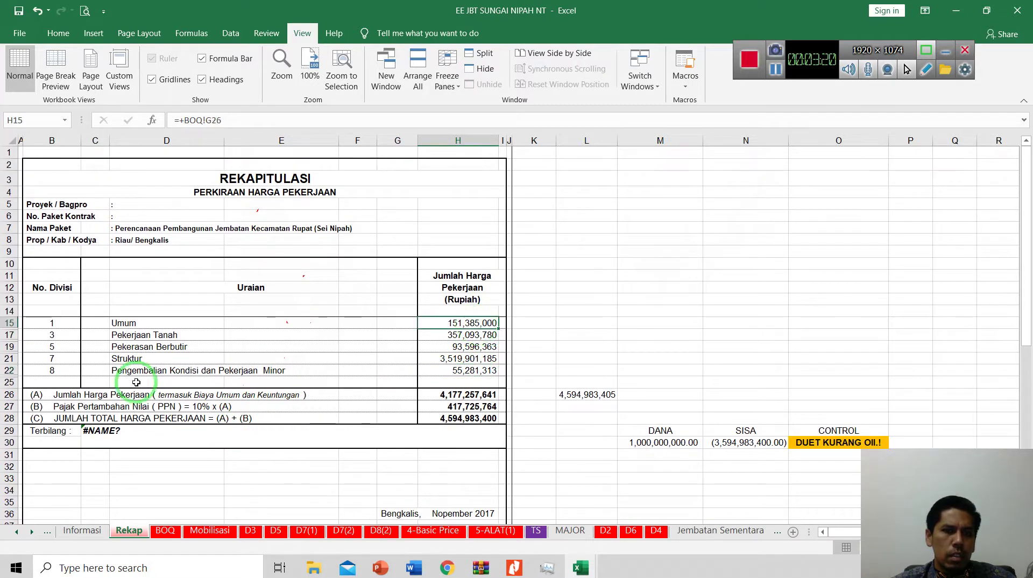
click(123, 323)
click(473, 322)
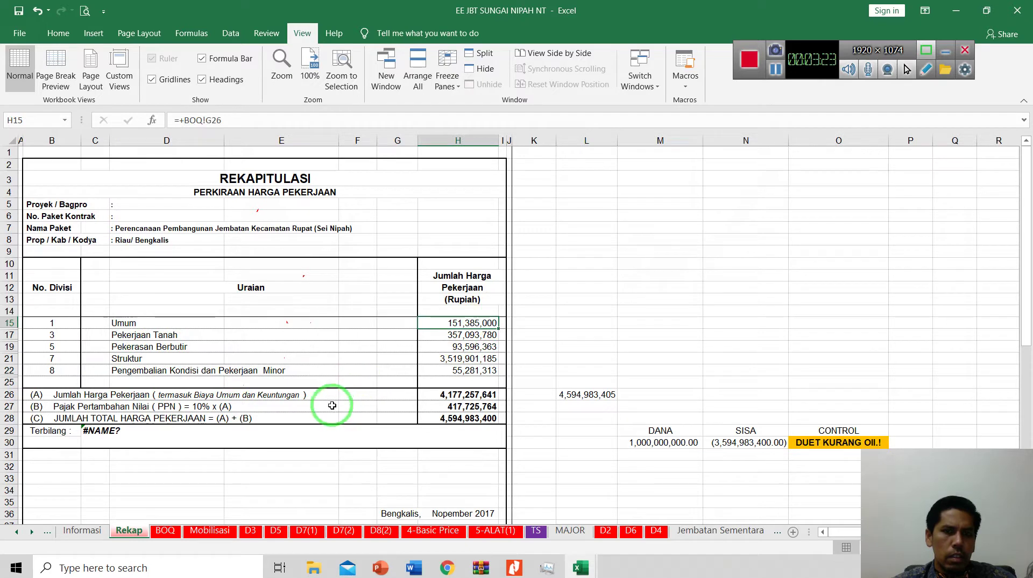
click(286, 466)
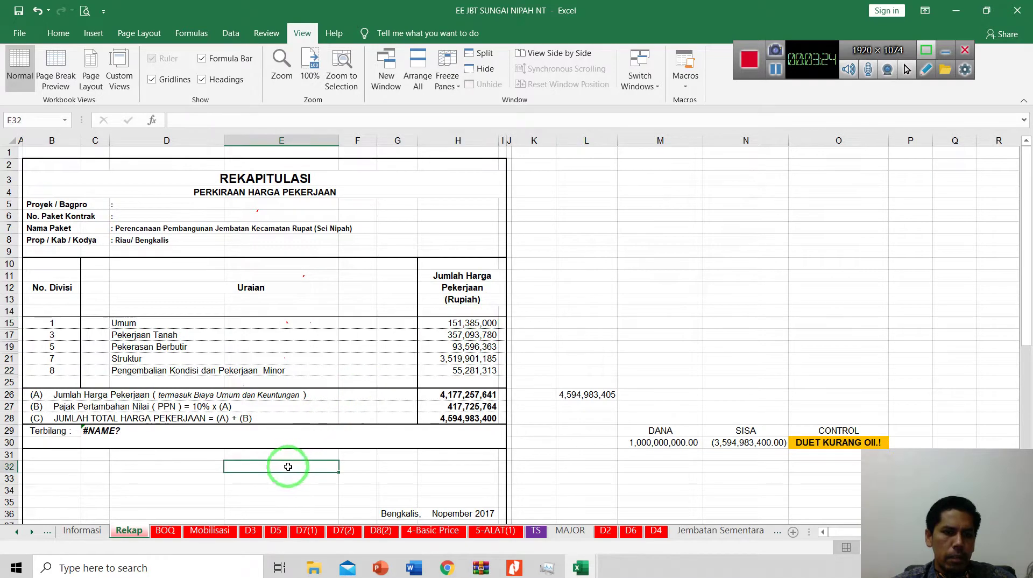
click(473, 323)
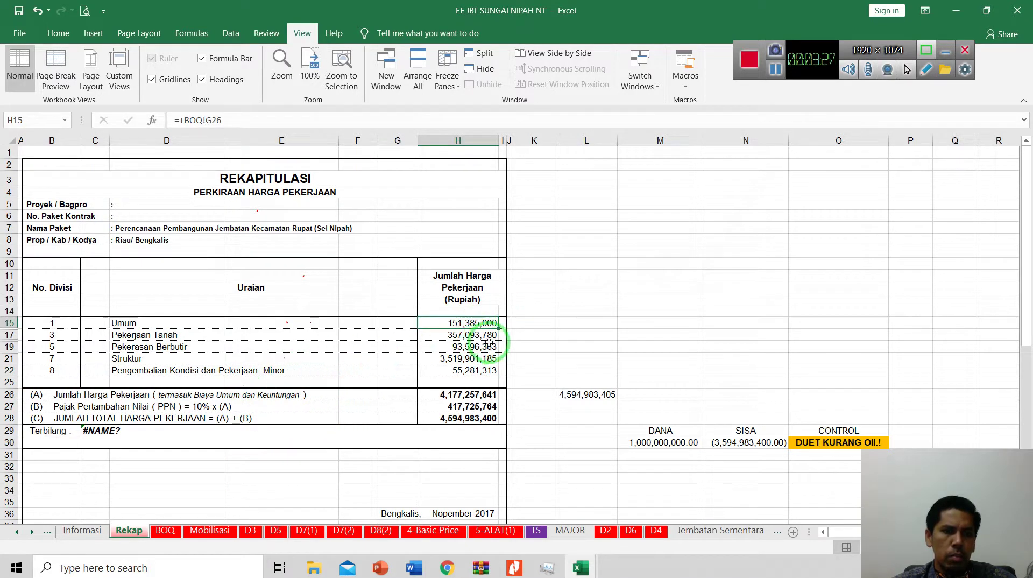
- Open the BOQ sheet in Normal view and enlarge it so the Daftar Kuantitas dan Harga table is readable from its heading
click(165, 532)
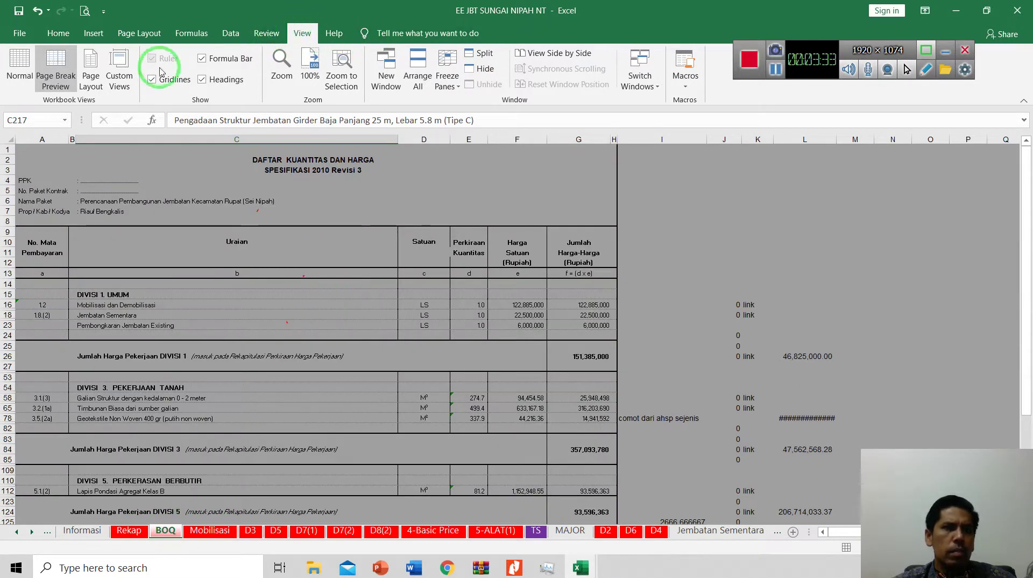
click(19, 68)
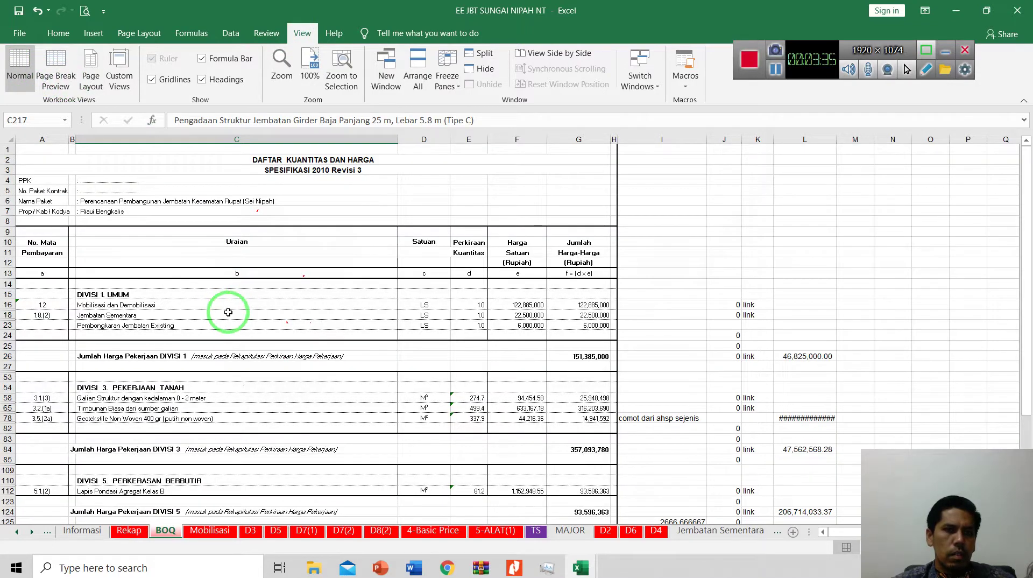
scroll(356, 318, up, 2)
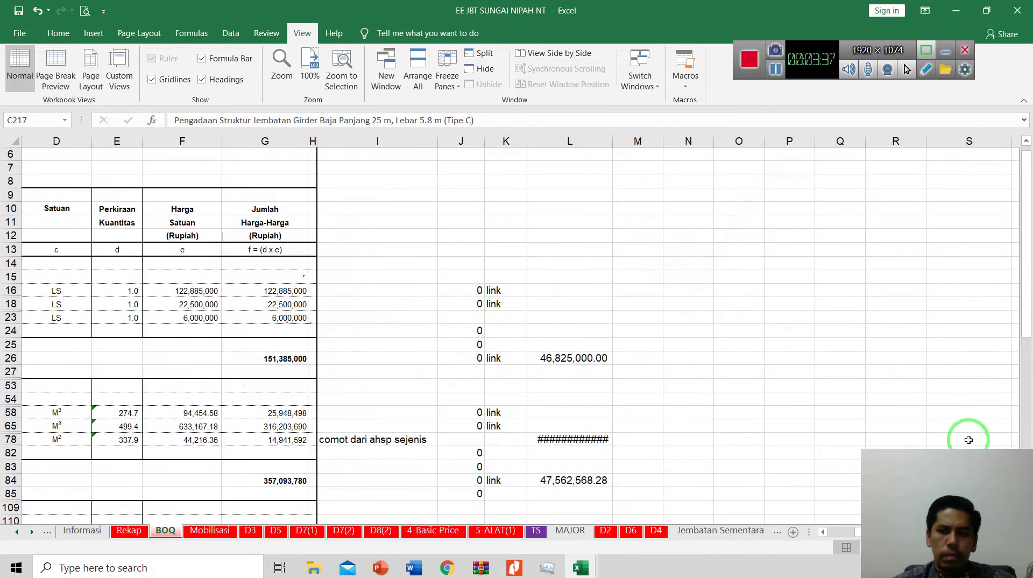
scroll(835, 537, left, 3)
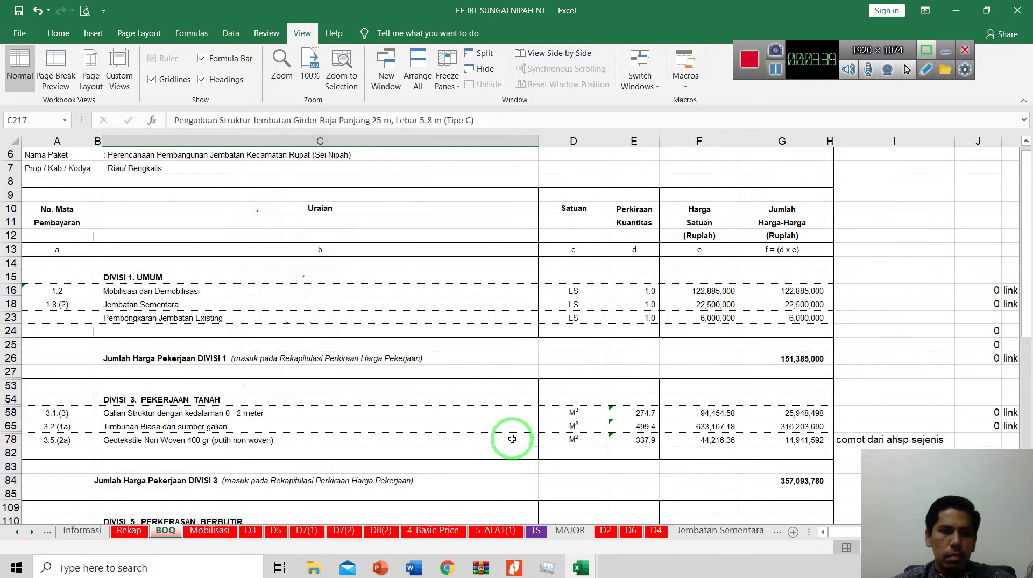
scroll(512, 438, up, 2)
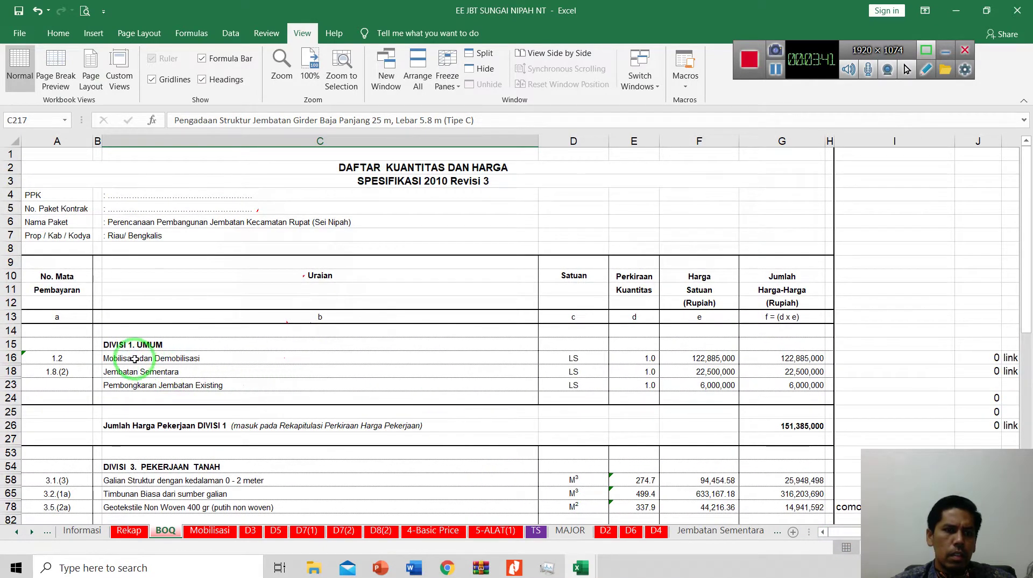
- Review the DIVISI 1 UMUM items in the BOQ: Mobilisasi dan Demobilisasi, Jembatan Sementara and Pembongkaran Jembatan Existing
click(155, 358)
scroll(162, 389, down, 2)
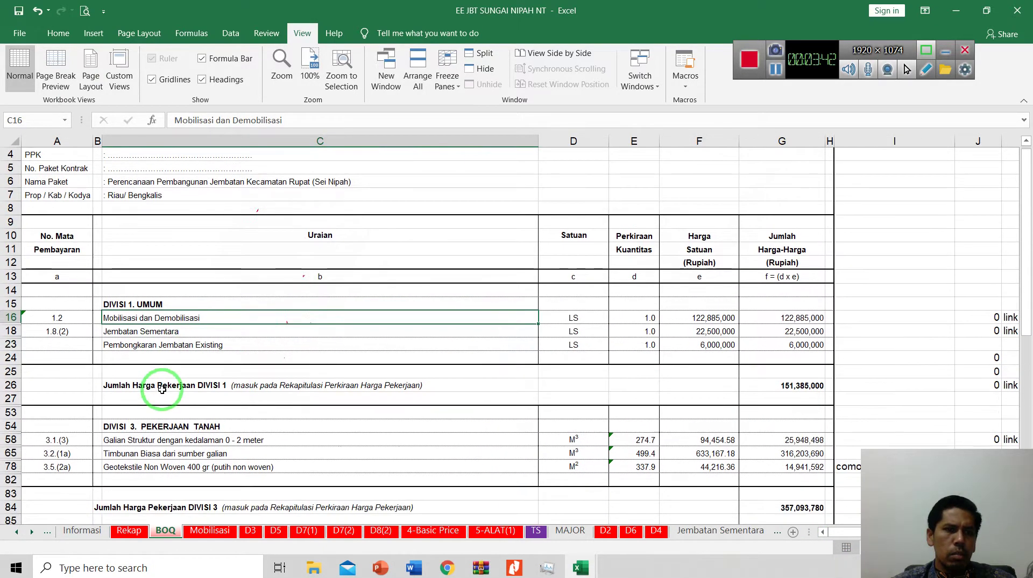
click(160, 290)
click(189, 275)
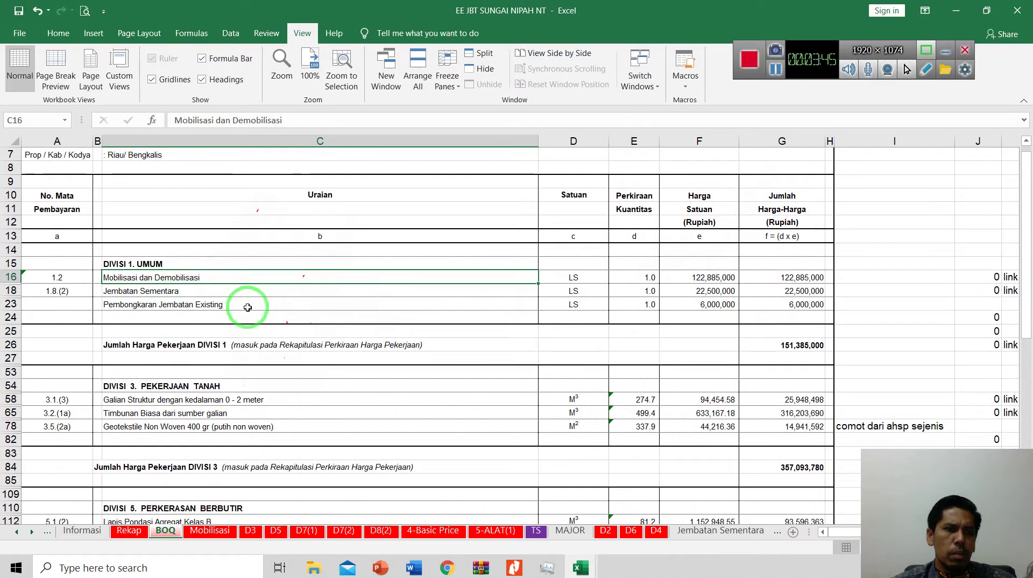
click(135, 296)
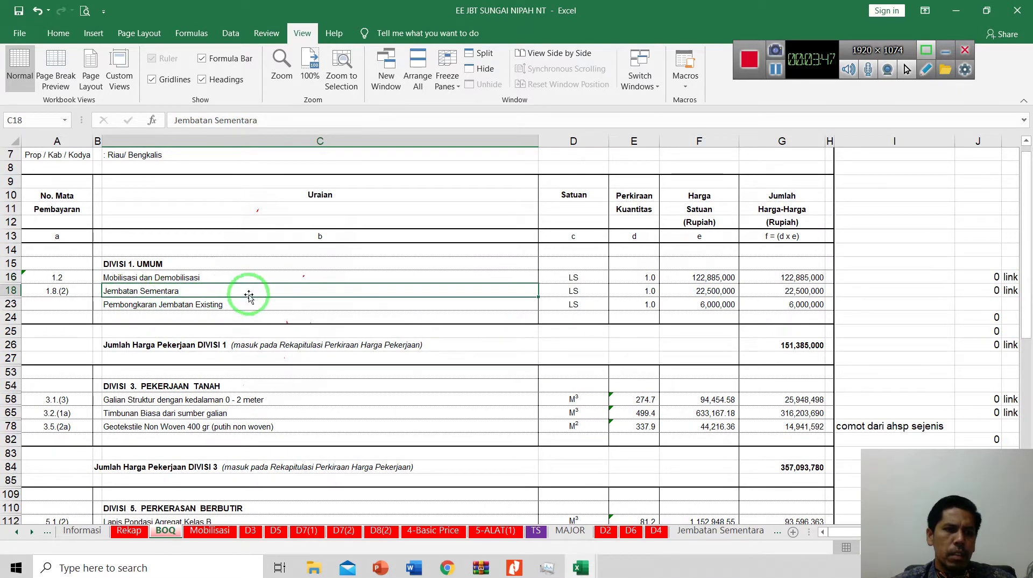
click(121, 309)
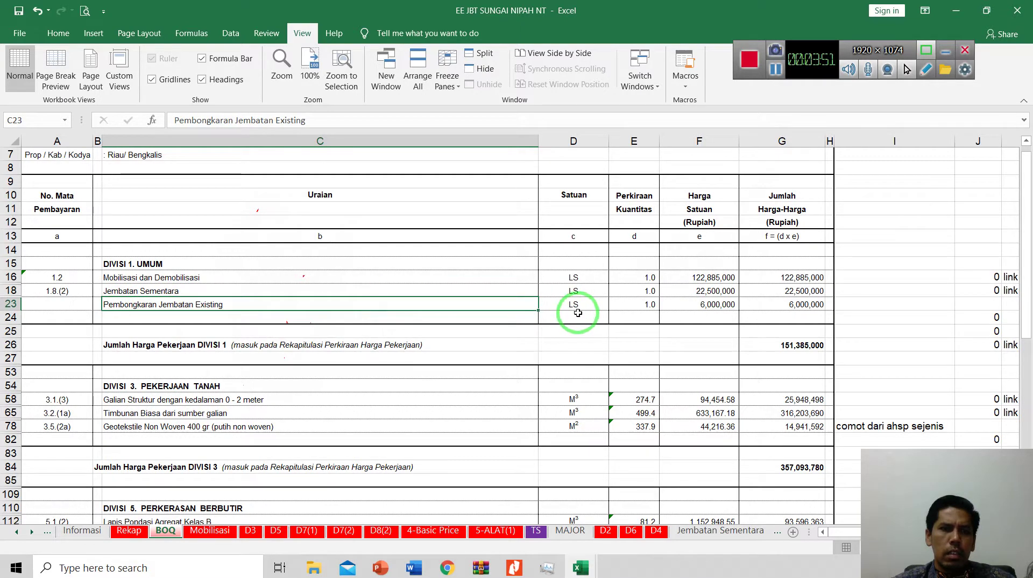
- Examine the Satuan entries of the three DIVISI 1 UMUM items in the BOQ
drag(578, 277, 578, 303)
click(588, 279)
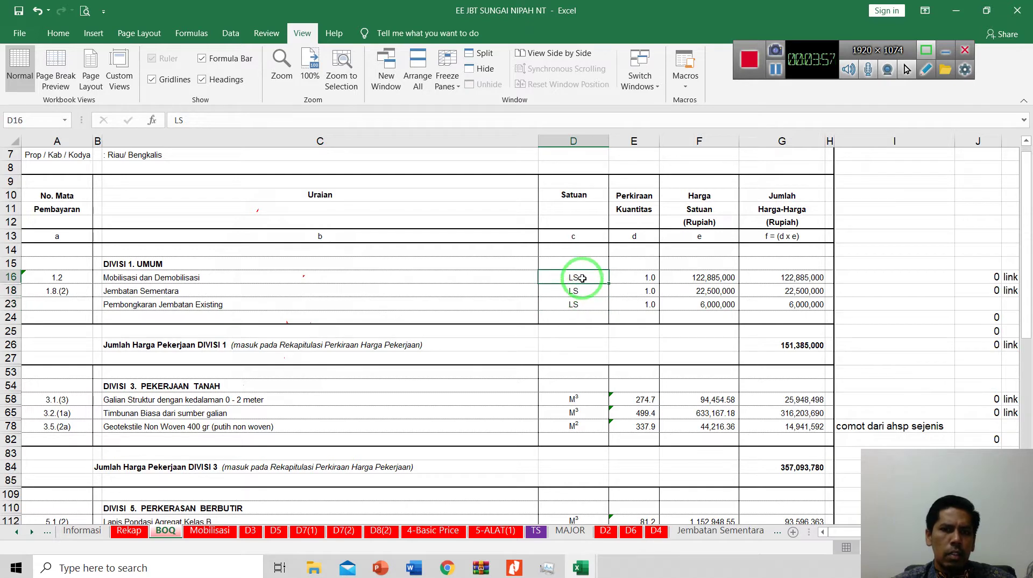
click(577, 305)
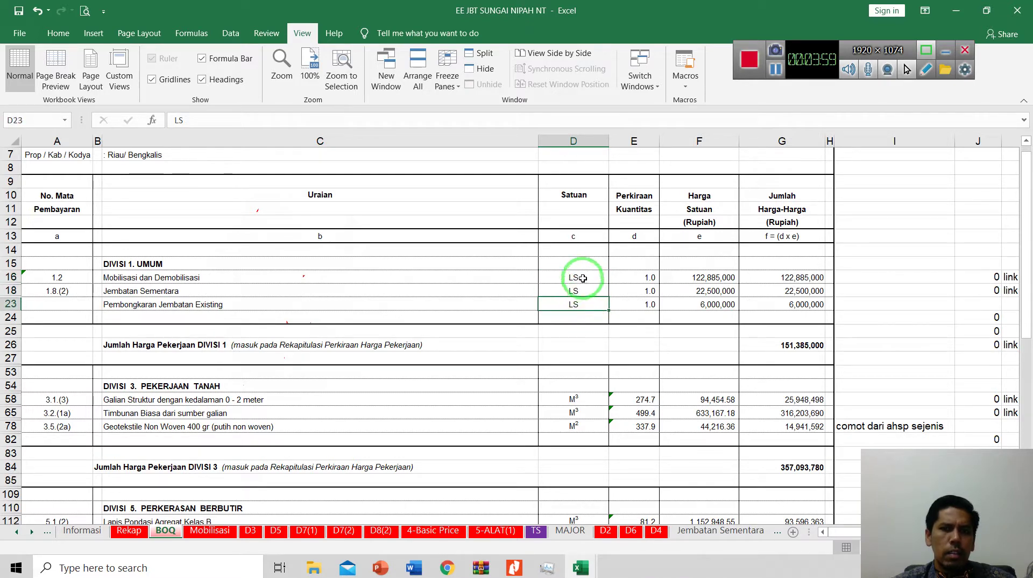
click(580, 291)
click(577, 304)
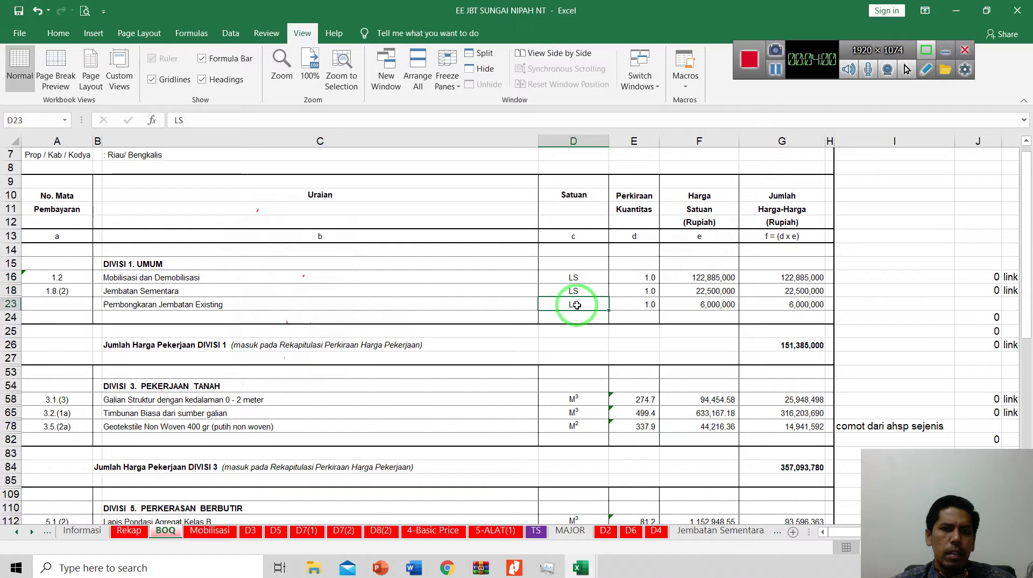
click(584, 278)
click(578, 305)
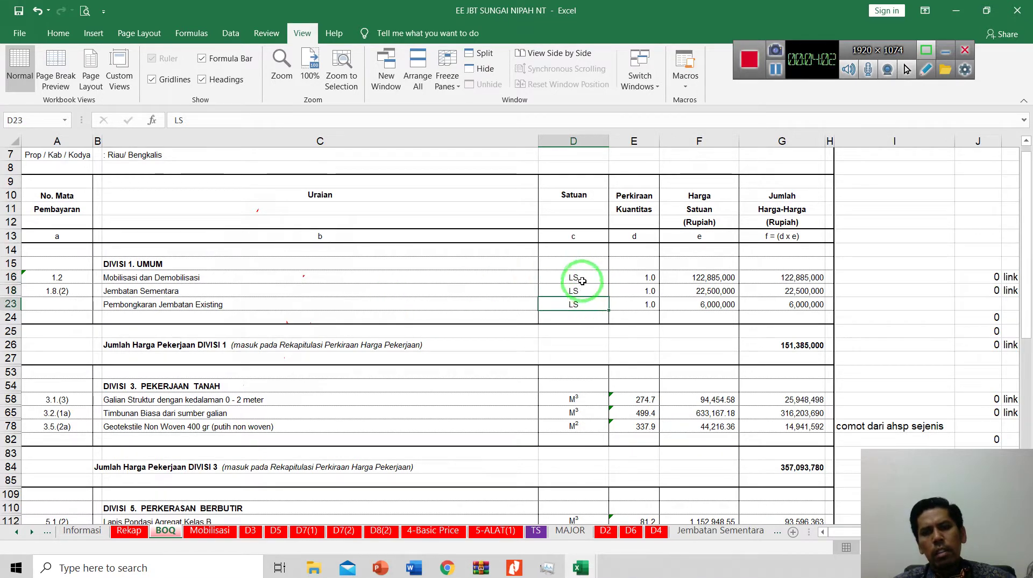
drag(582, 279, 581, 302)
click(578, 279)
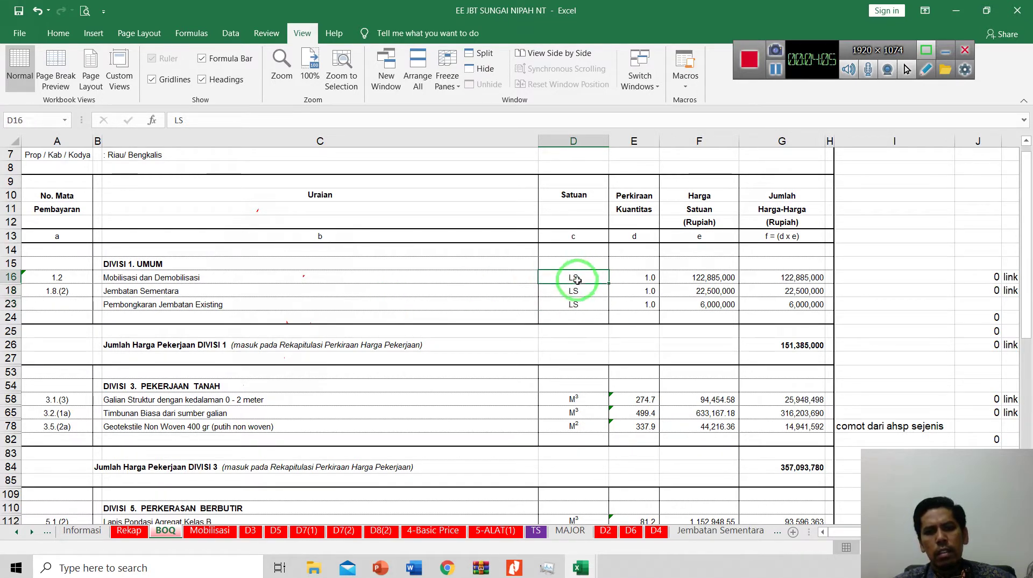
click(573, 316)
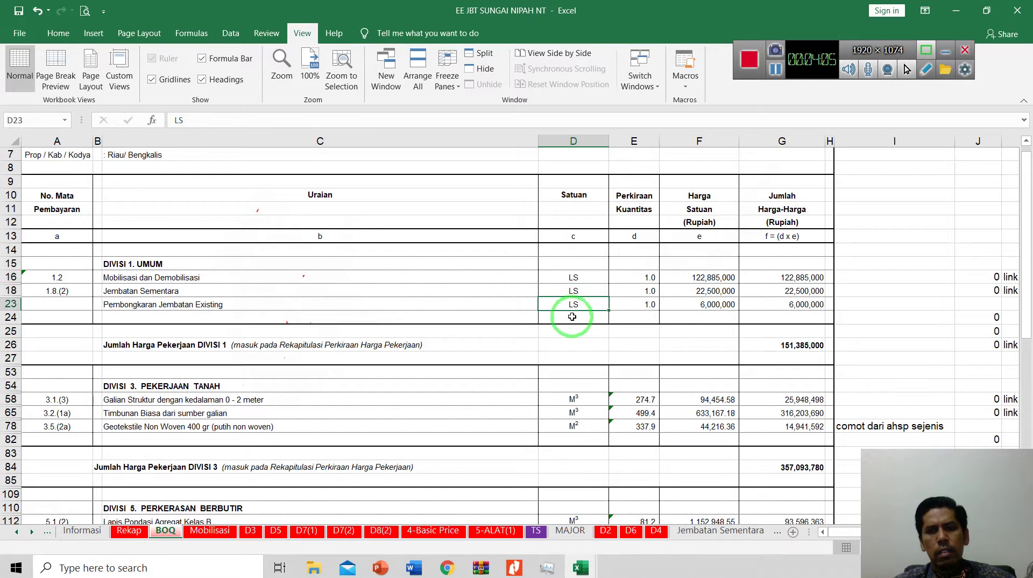
- Examine the Perkiraan Kuantitas entries of the three DIVISI 1 UMUM items in the BOQ alongside their LS units
click(632, 200)
click(649, 278)
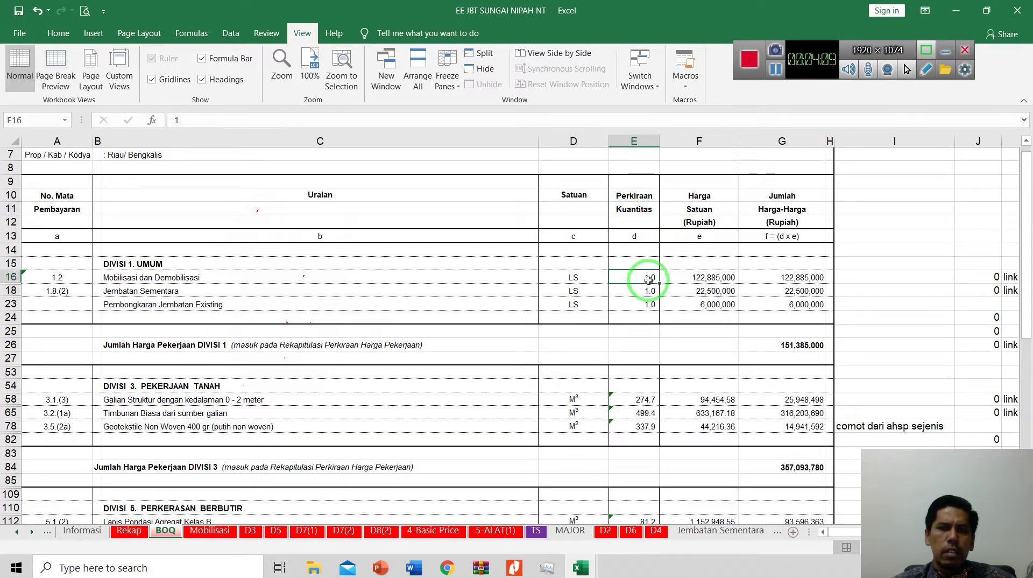
drag(574, 279, 577, 305)
drag(648, 278, 646, 309)
- Examine the Harga Satuan formulas of Mobilisasi dan Demobilisasi and Jembatan Sementara in the BOQ
click(719, 210)
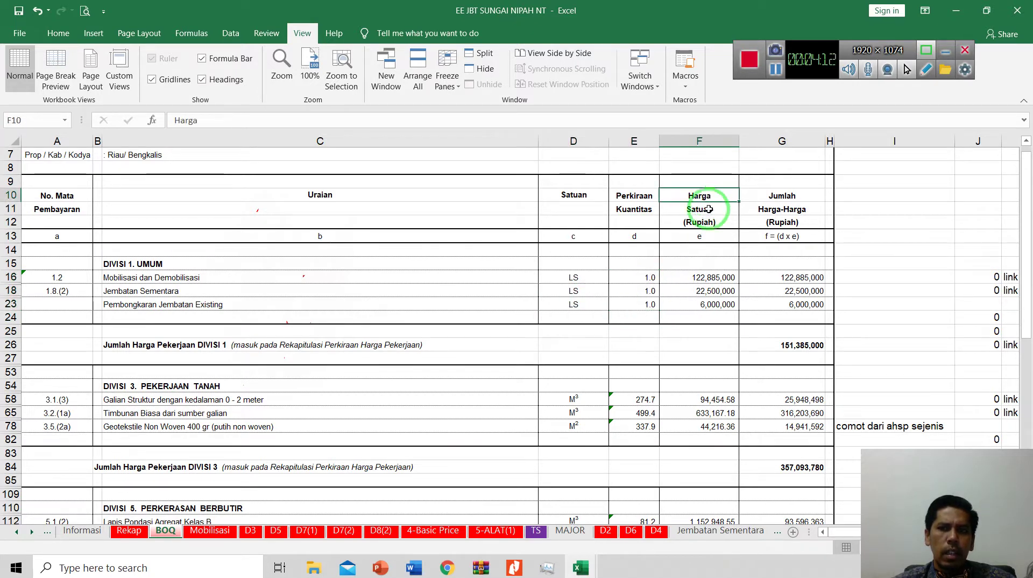
click(718, 277)
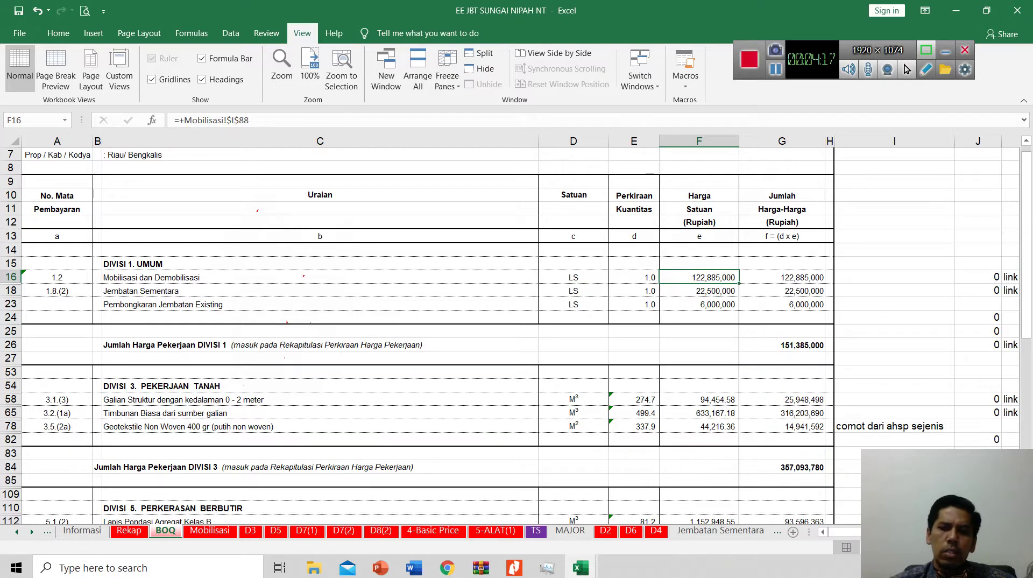
scroll(840, 483, right, 2)
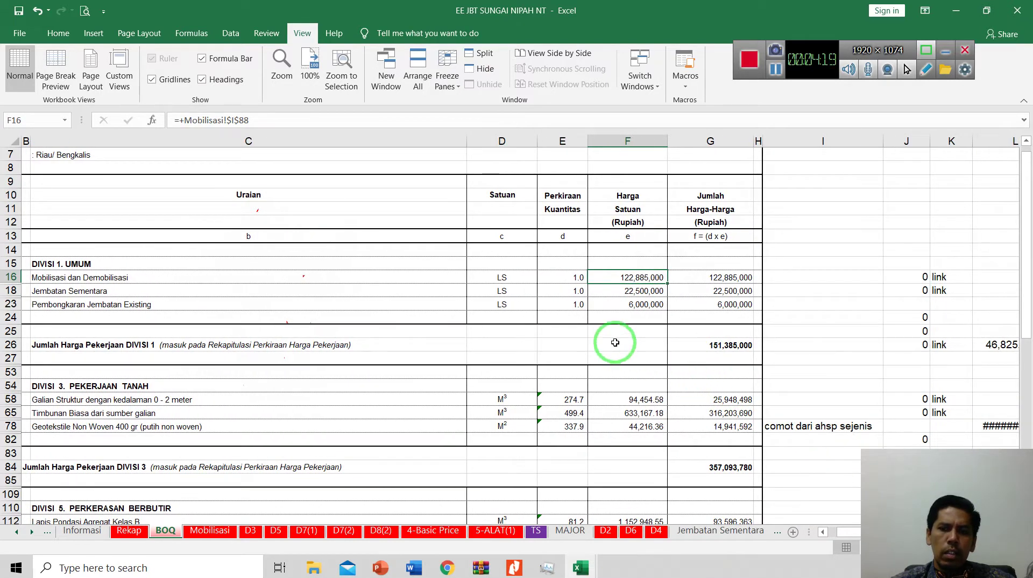
scroll(615, 342, up, 1)
click(856, 535)
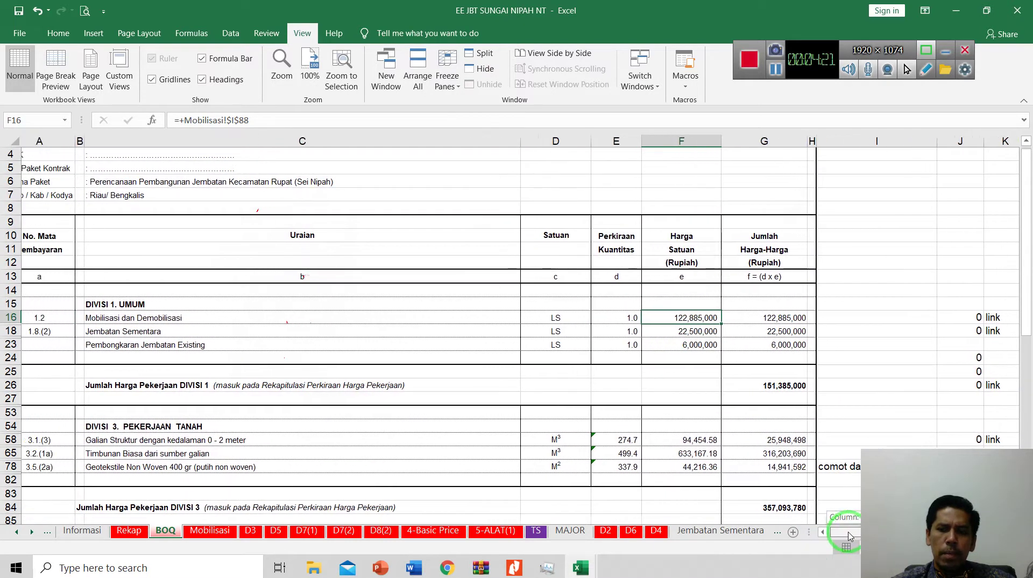
click(713, 328)
click(714, 318)
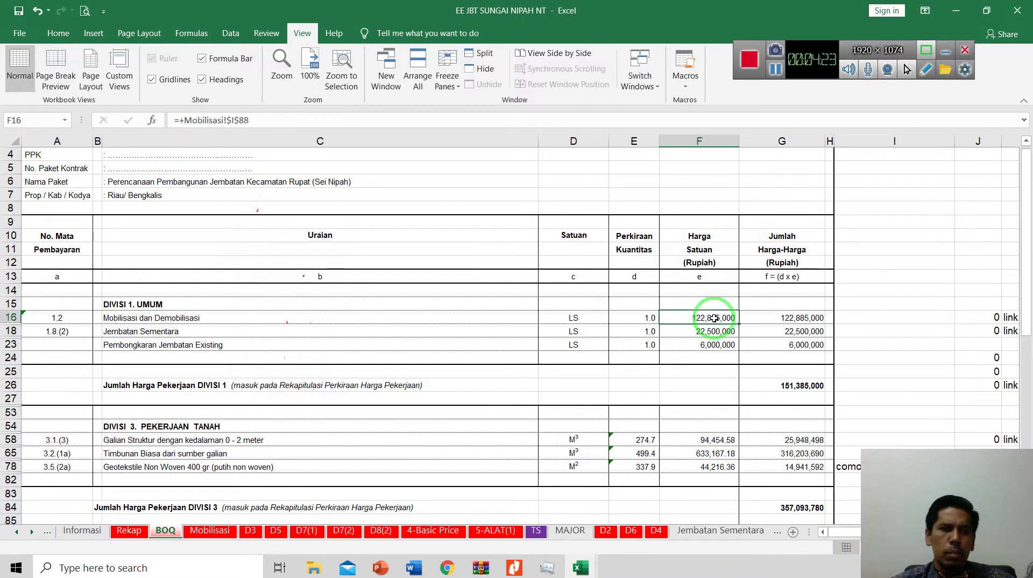
click(716, 334)
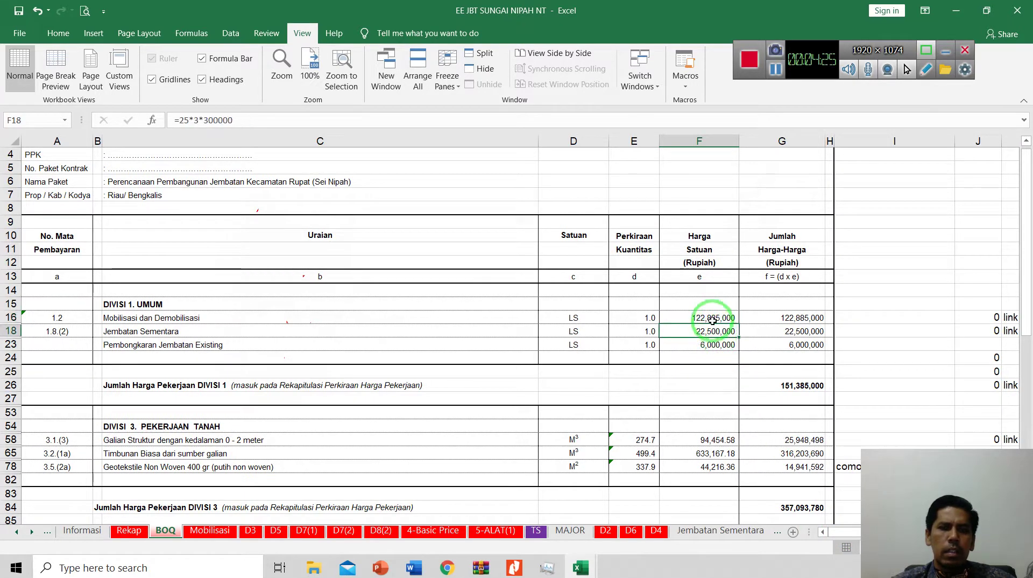
click(713, 319)
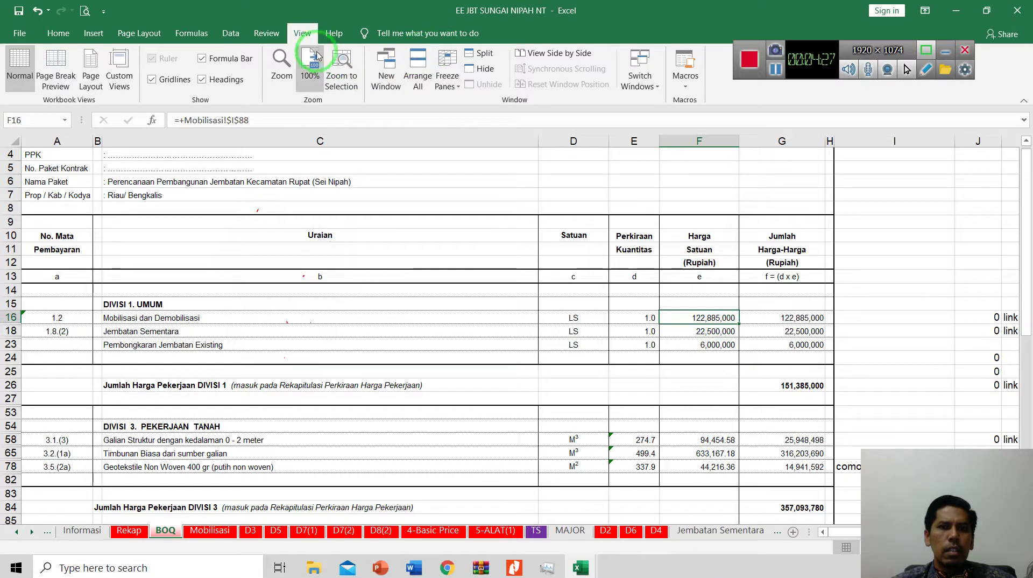
click(710, 331)
click(716, 317)
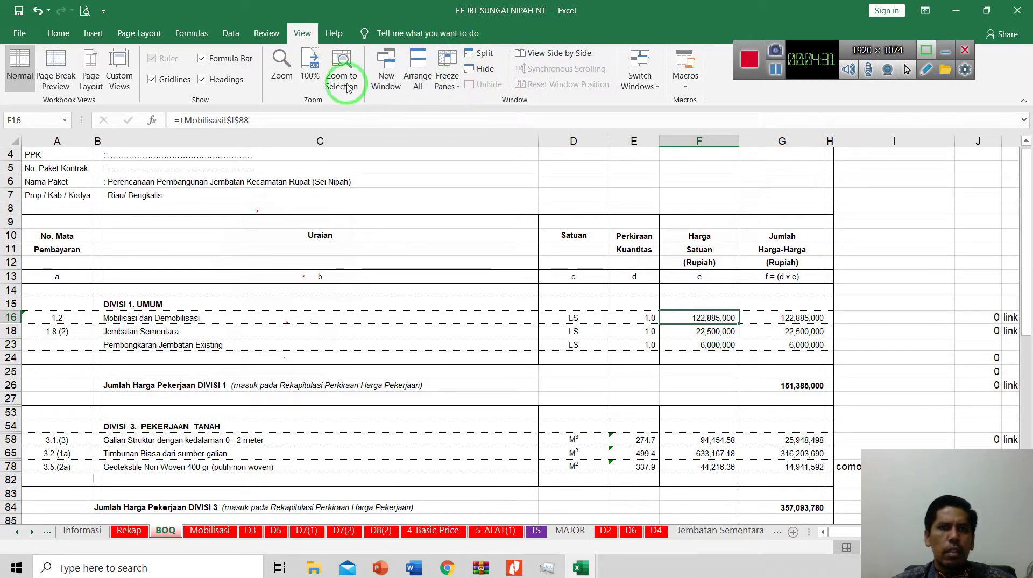
- Trace the precedents of the Mobilisasi dan Demobilisasi unit price and go to the source cell on the Mobilisasi sheet
click(191, 32)
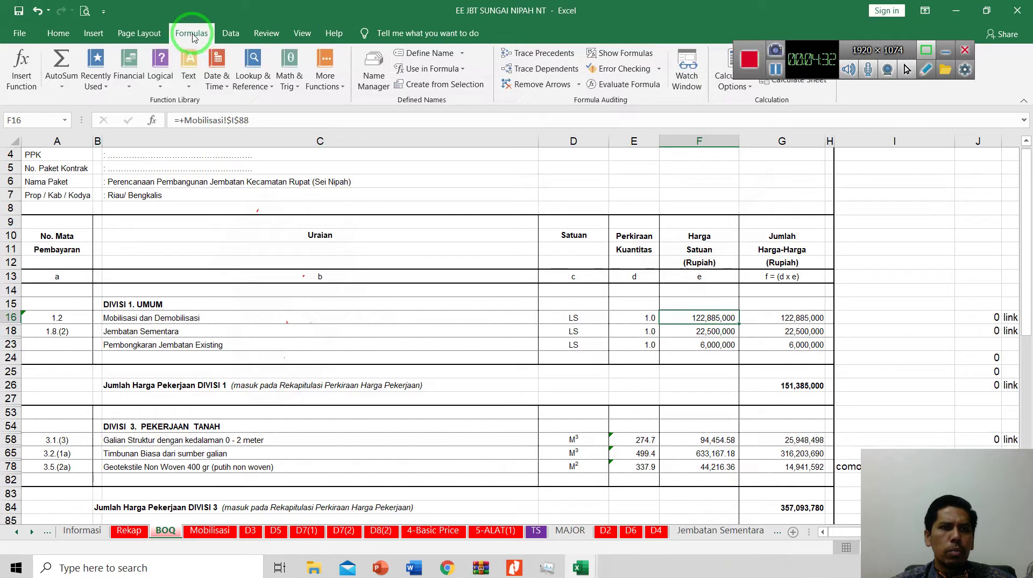
click(543, 53)
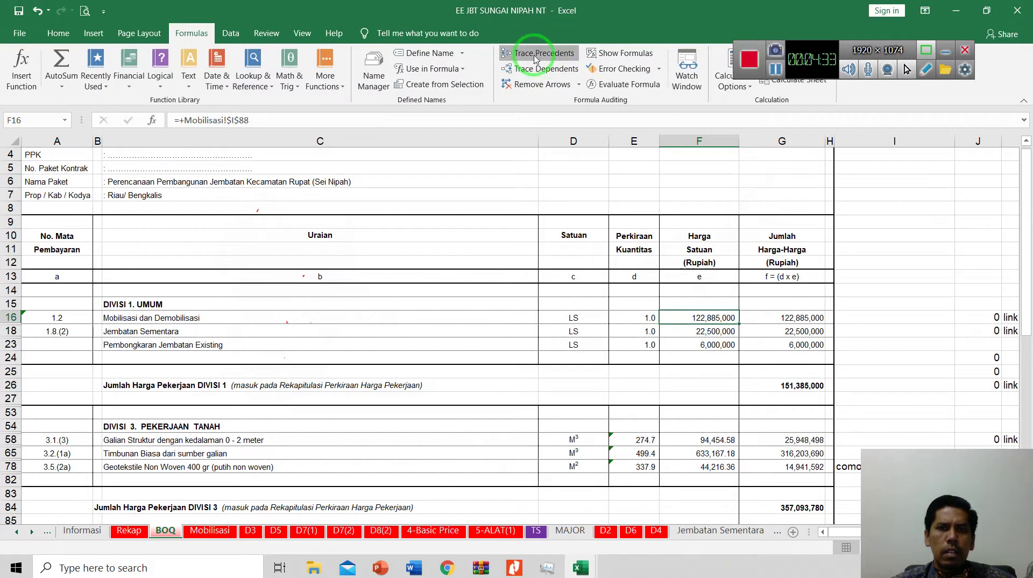
double_click(630, 309)
click(210, 150)
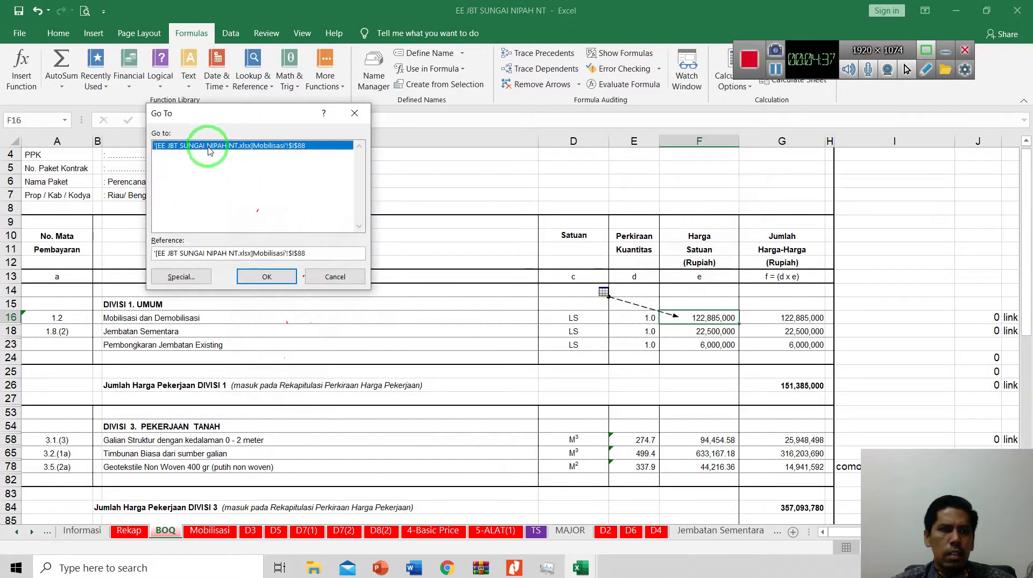
click(264, 276)
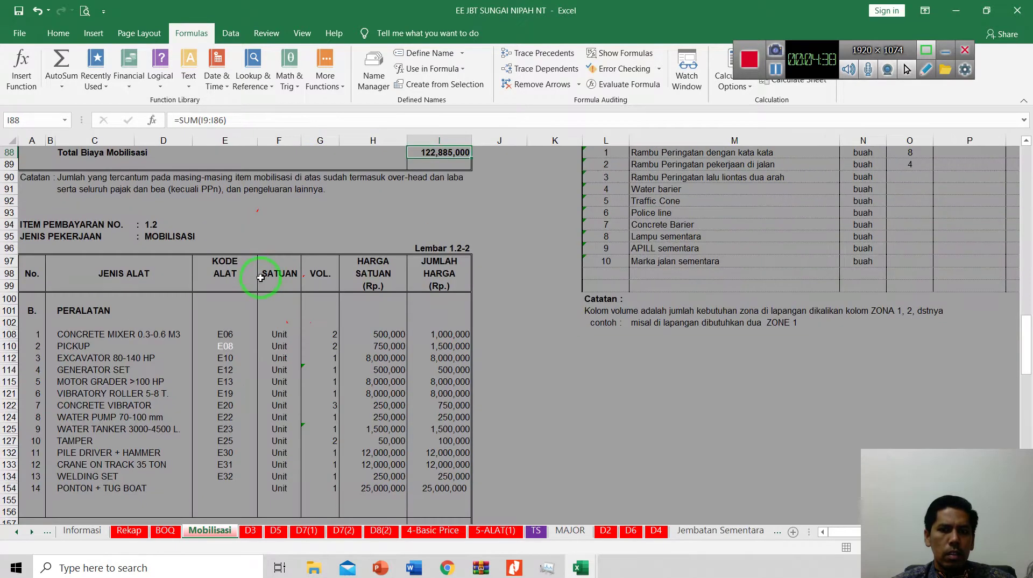
- Review the Mobilisasi sheet from its JENIS PEKERJAAN heading, ending in Page Break Preview
scroll(300, 514, down, 1)
scroll(309, 493, up, 4)
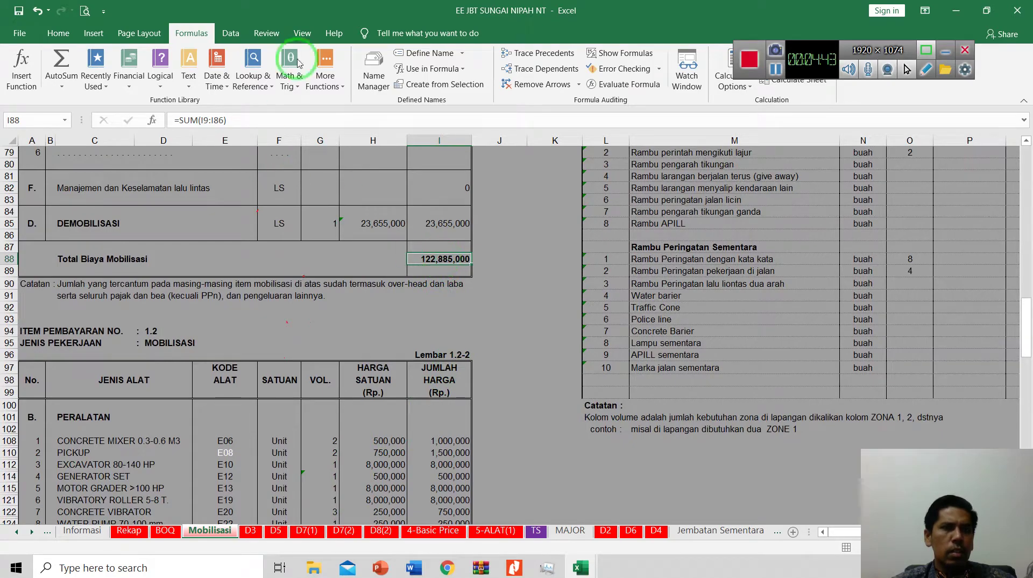
click(302, 33)
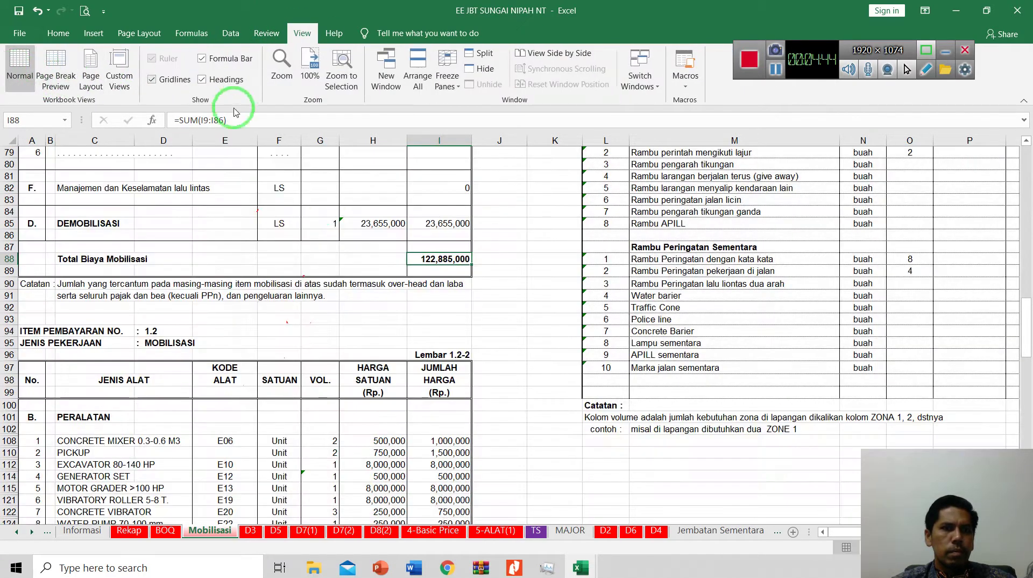
scroll(323, 283, up, 20)
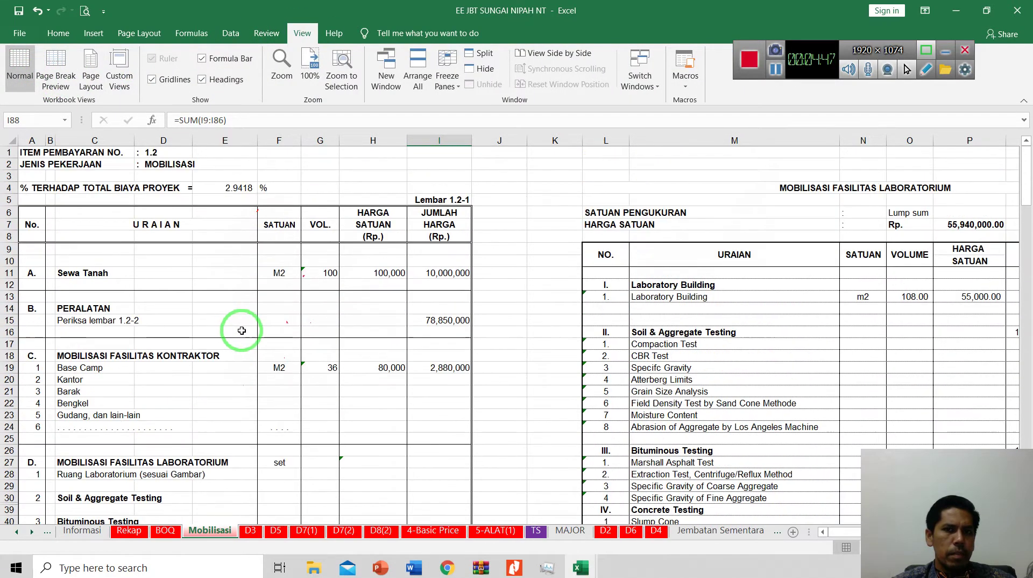
ctrl+scroll(242, 330, up, 2)
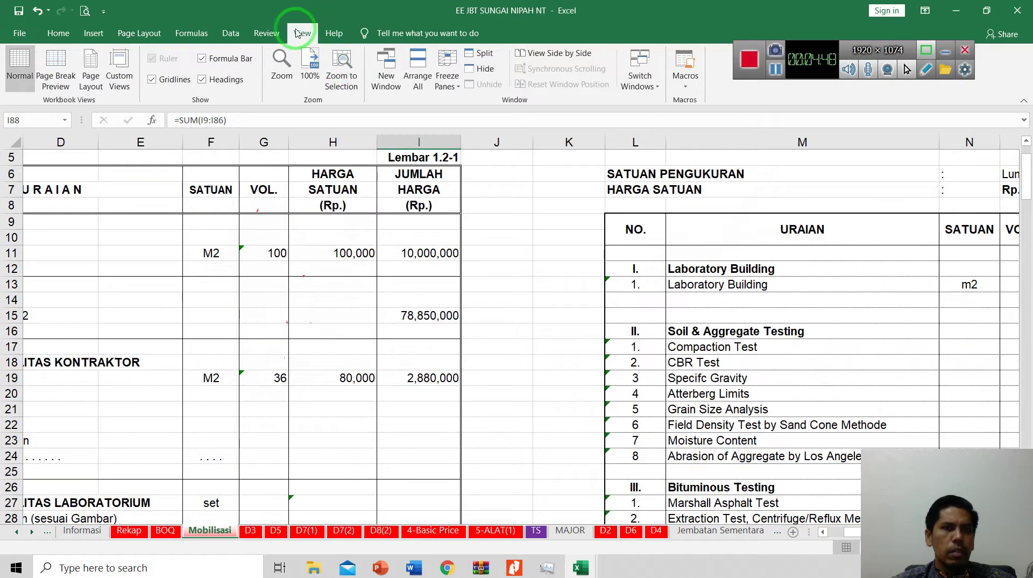
click(56, 69)
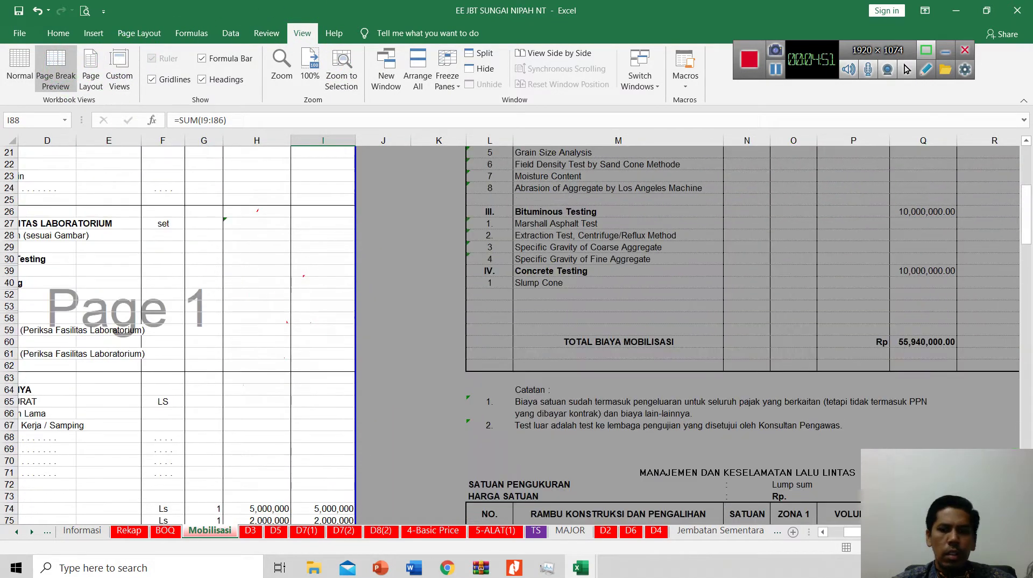
drag(884, 532, 838, 533)
scroll(147, 307, up, 7)
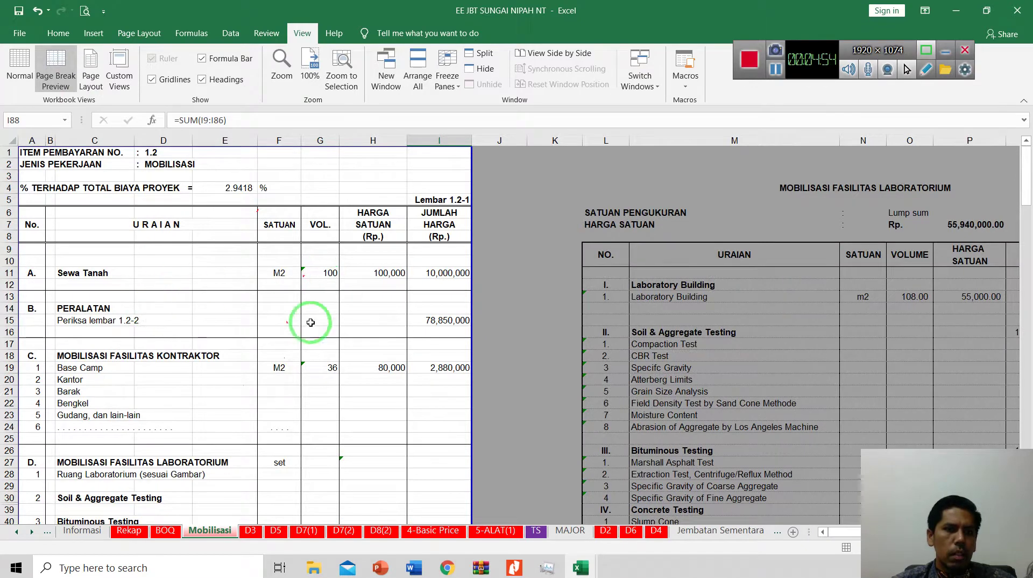
click(156, 164)
- Return to the BOQ sheet and check the Mobilisasi dan Demobilisasi row and its Harga Satuan formula
click(163, 531)
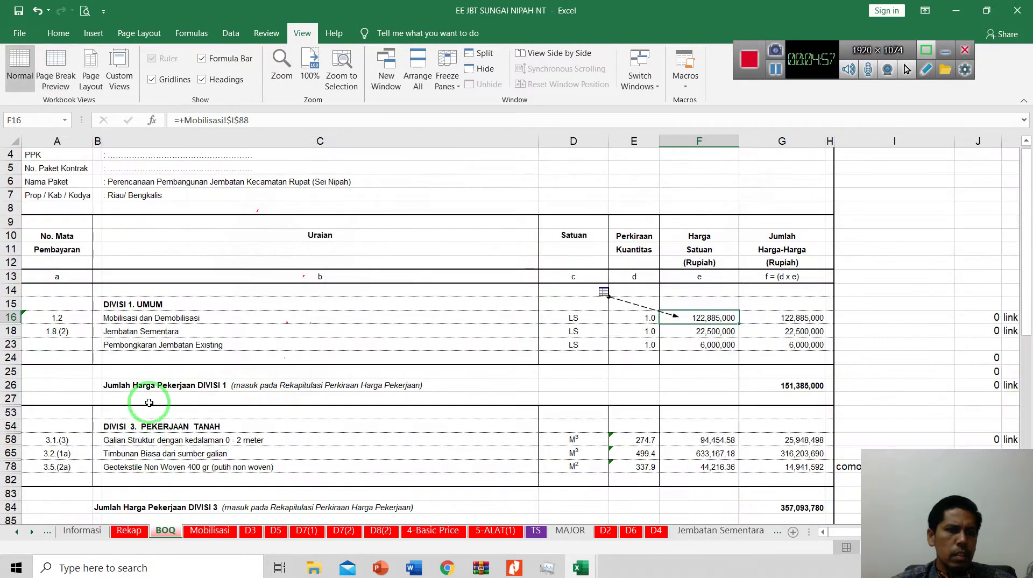
drag(141, 319, 682, 319)
click(694, 318)
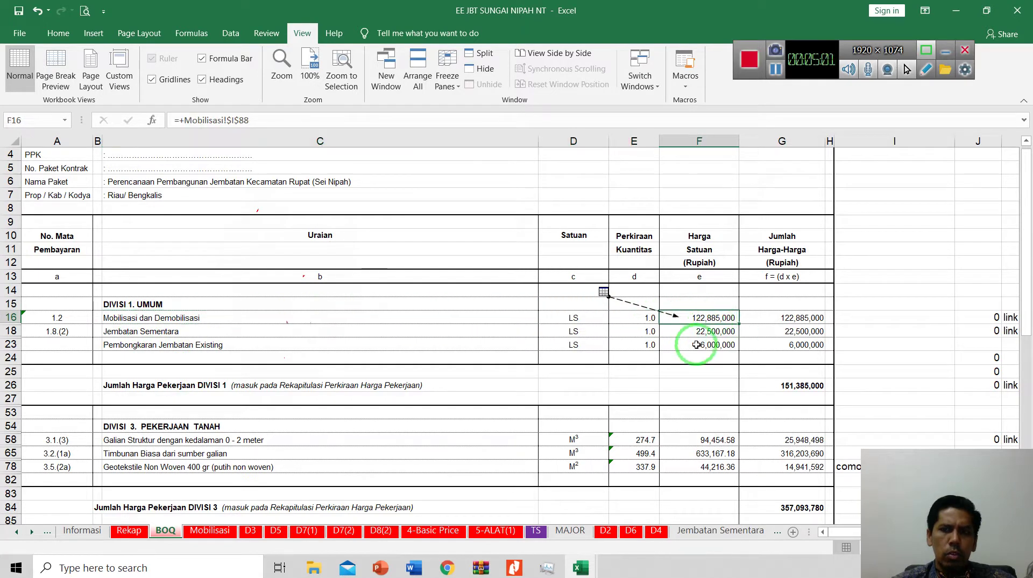
- Find Total Biaya Mobilisasi on the Mobilisasi sheet and examine its sum formula
click(206, 531)
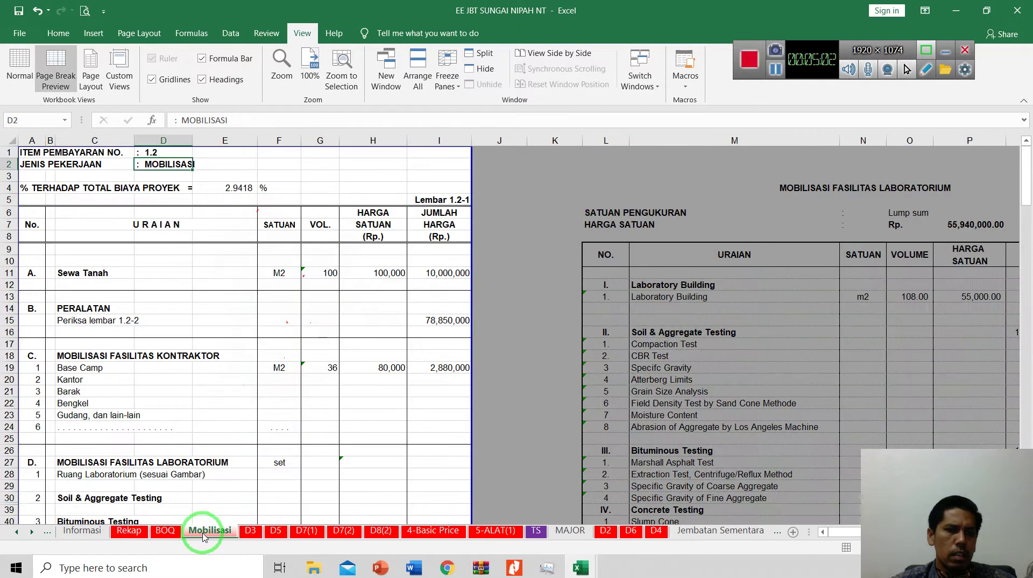
scroll(211, 450, down, 20)
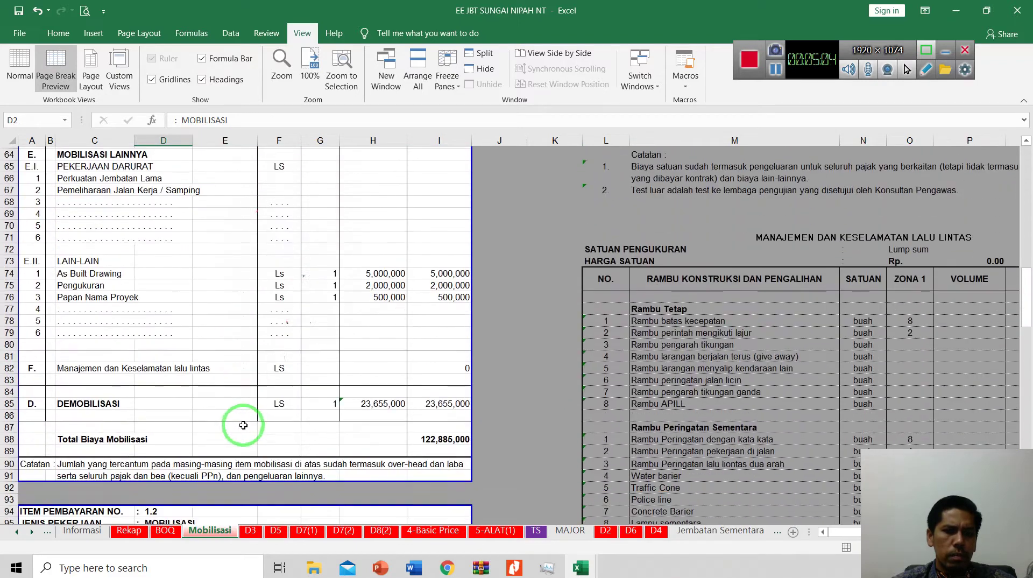
click(444, 401)
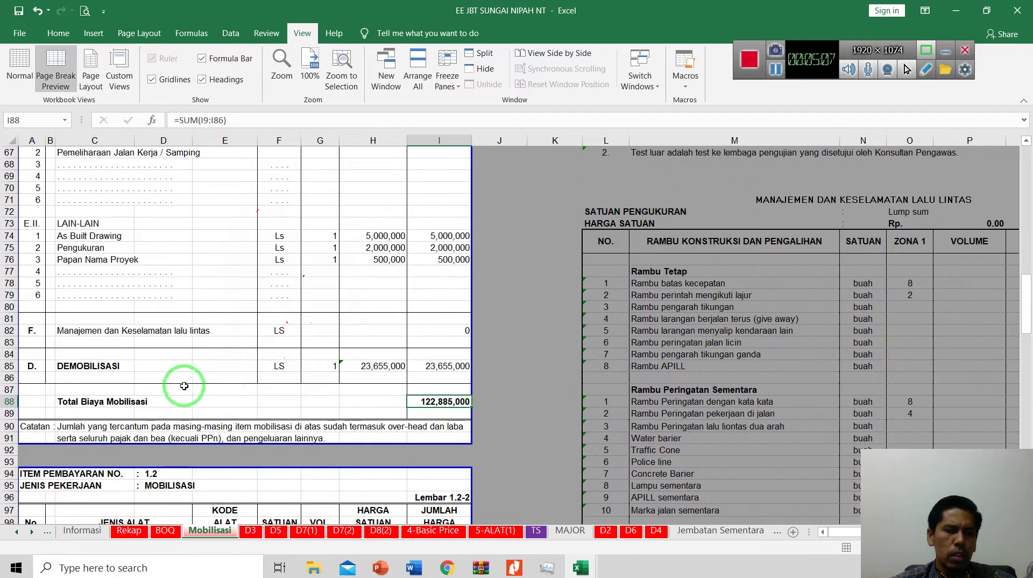
- Examine the Base Camp item under MOBILISASI FASILITAS KONTRAKTOR and the formula behind its volume
scroll(184, 386, up, 20)
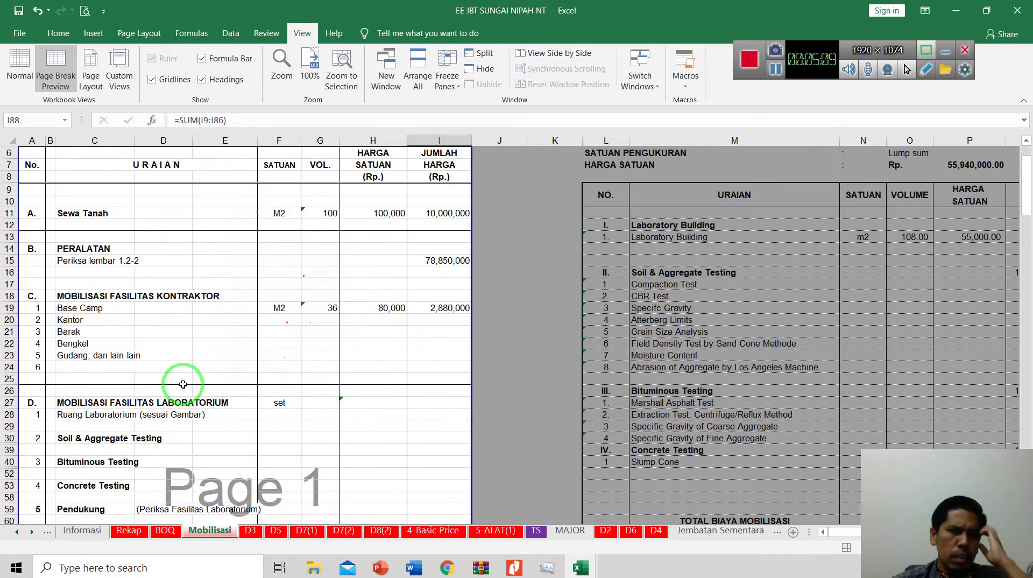
scroll(183, 384, up, 2)
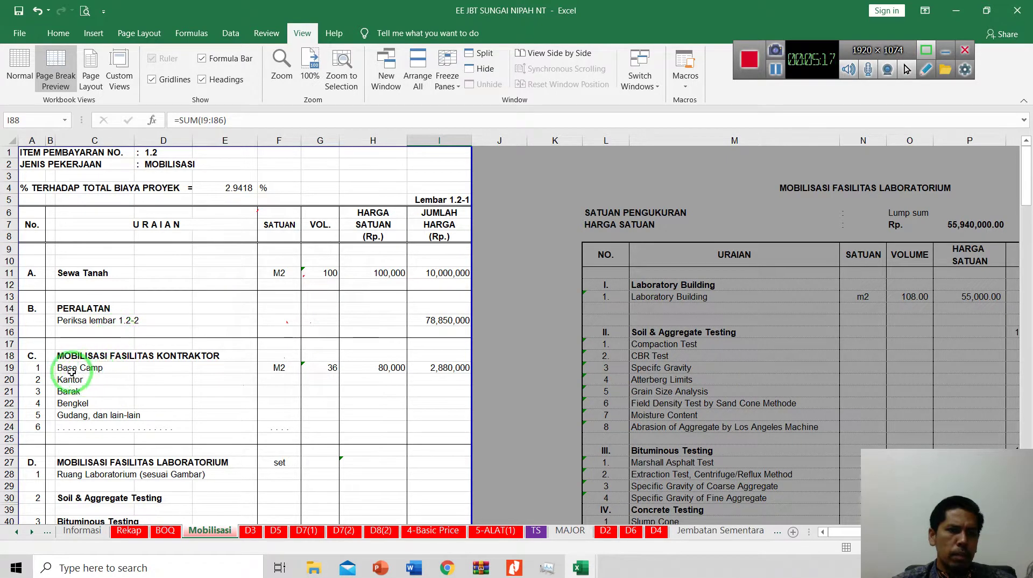
drag(72, 371, 325, 366)
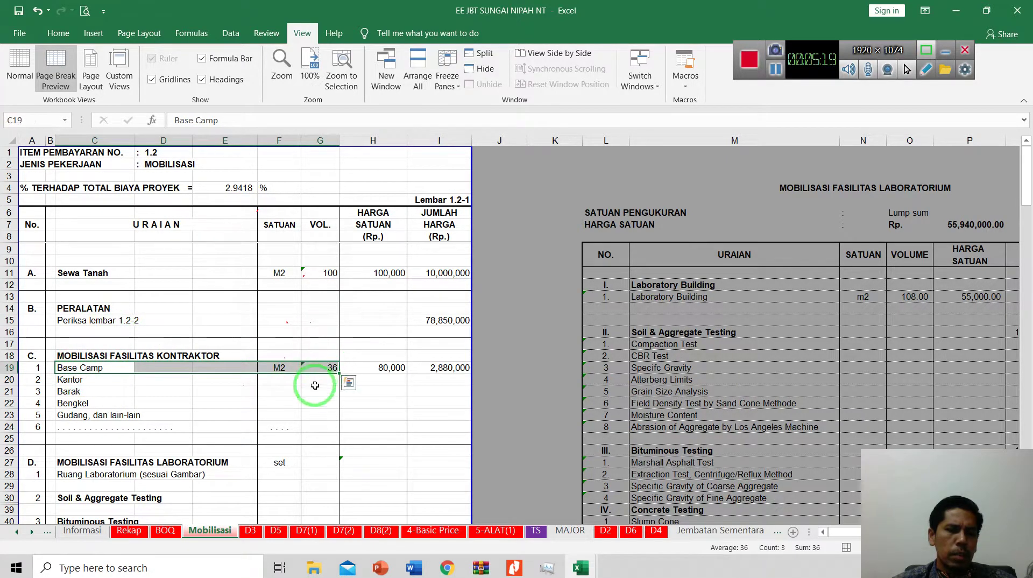
click(108, 391)
click(89, 368)
click(317, 368)
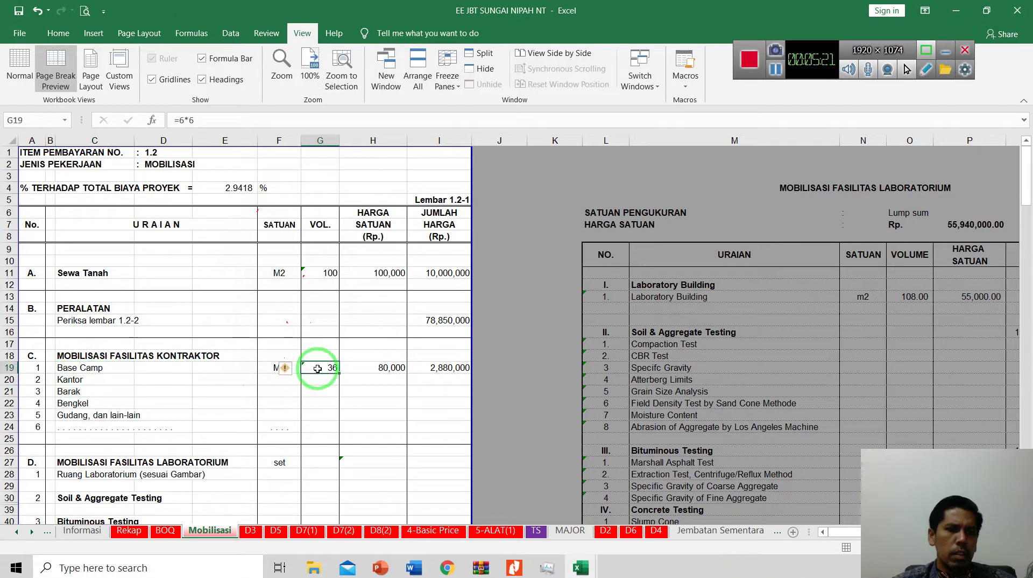
click(156, 394)
click(325, 370)
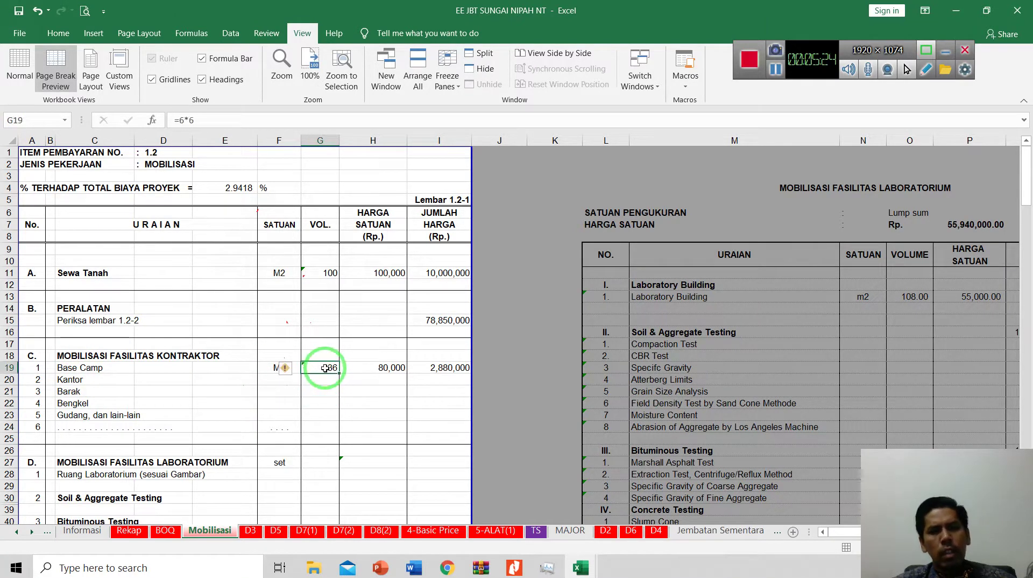
- Examine the Base Camp item's unit price and the formula of its Jumlah Harga
click(380, 369)
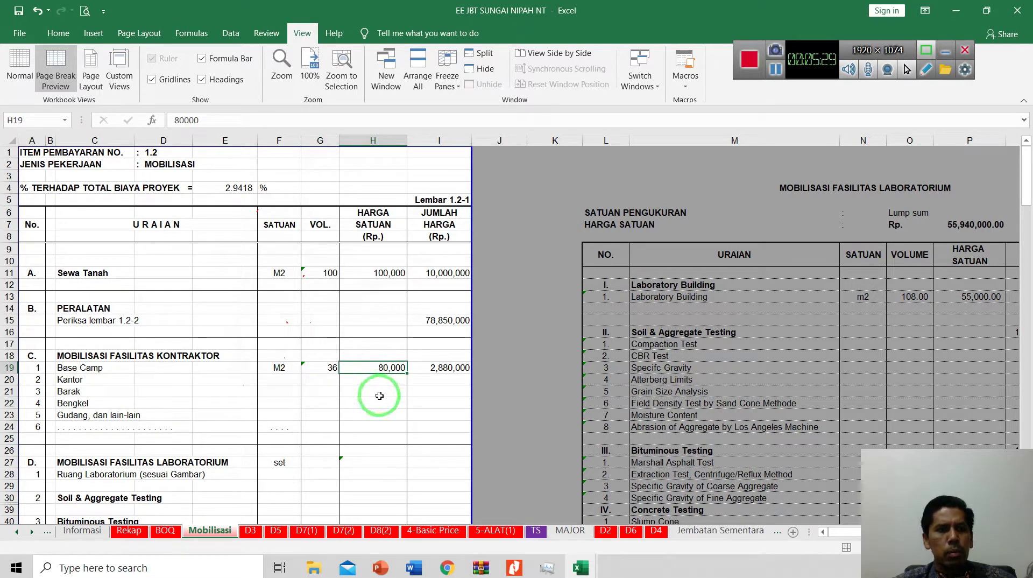
drag(92, 369, 323, 369)
click(434, 368)
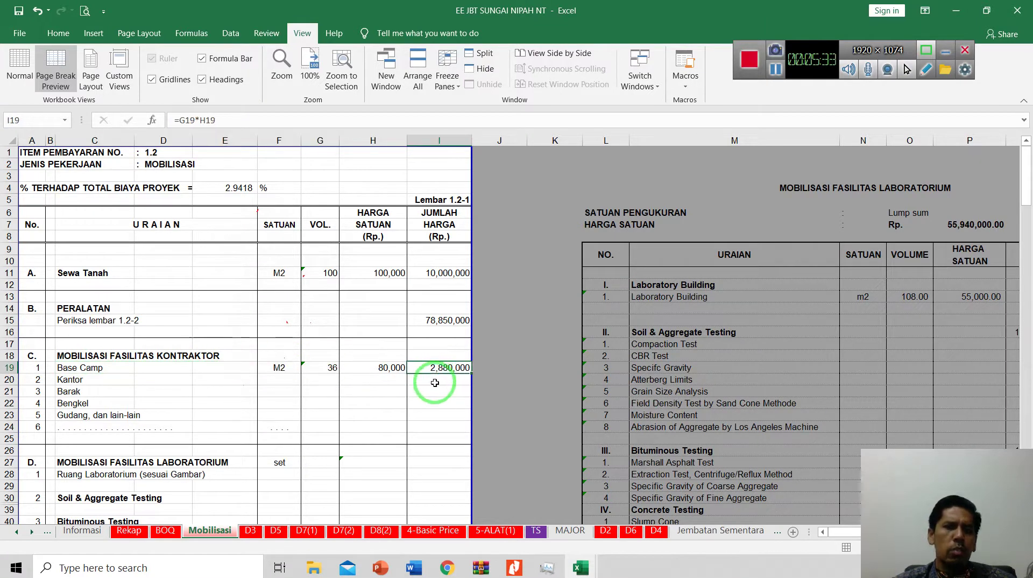
click(387, 367)
- Examine the Sewa Tanah row's unit price and Jumlah Harga formula, comparing its unit price with Base Camp's
drag(81, 273, 373, 274)
click(372, 273)
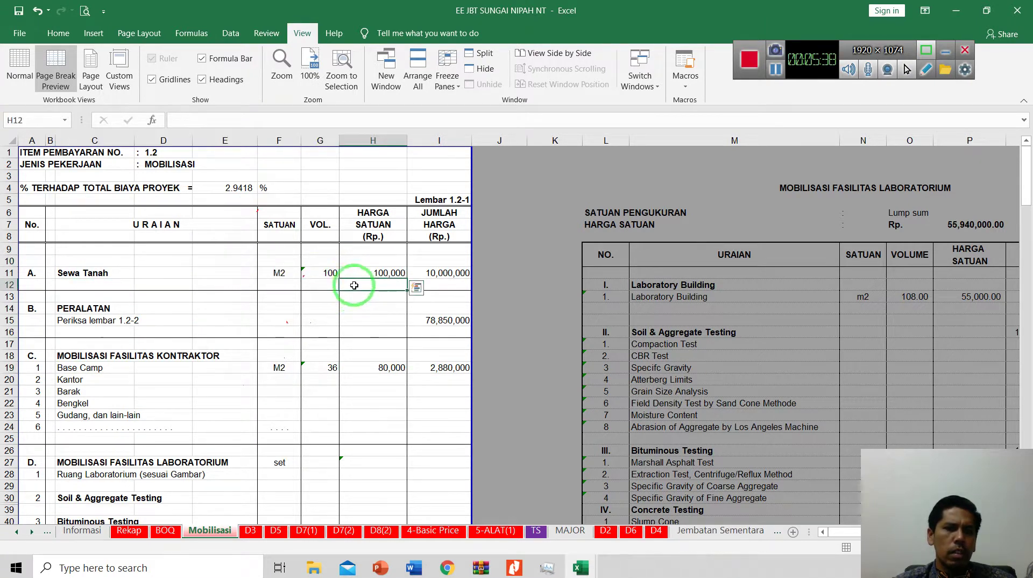
click(416, 272)
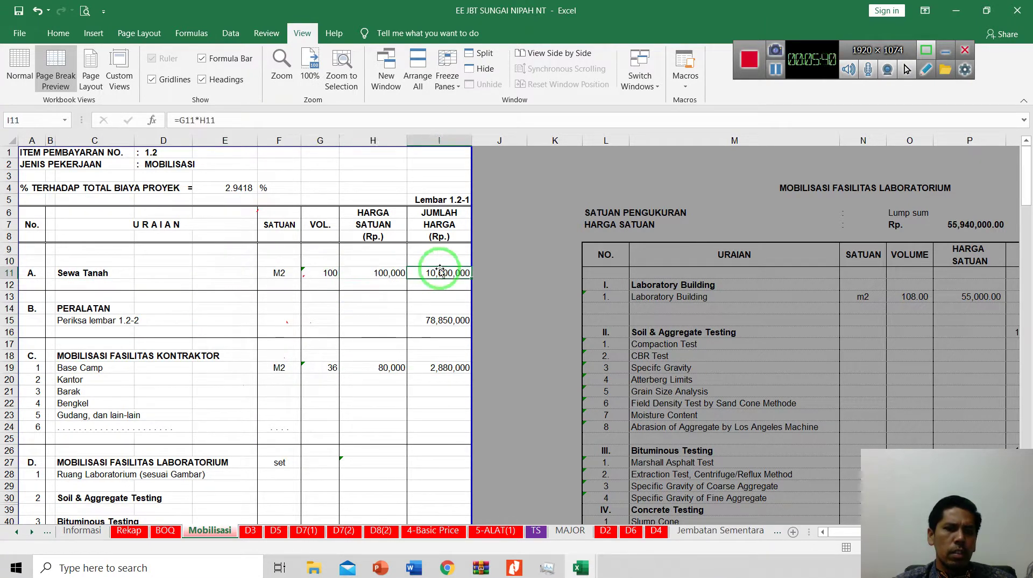
click(392, 273)
click(73, 368)
click(387, 369)
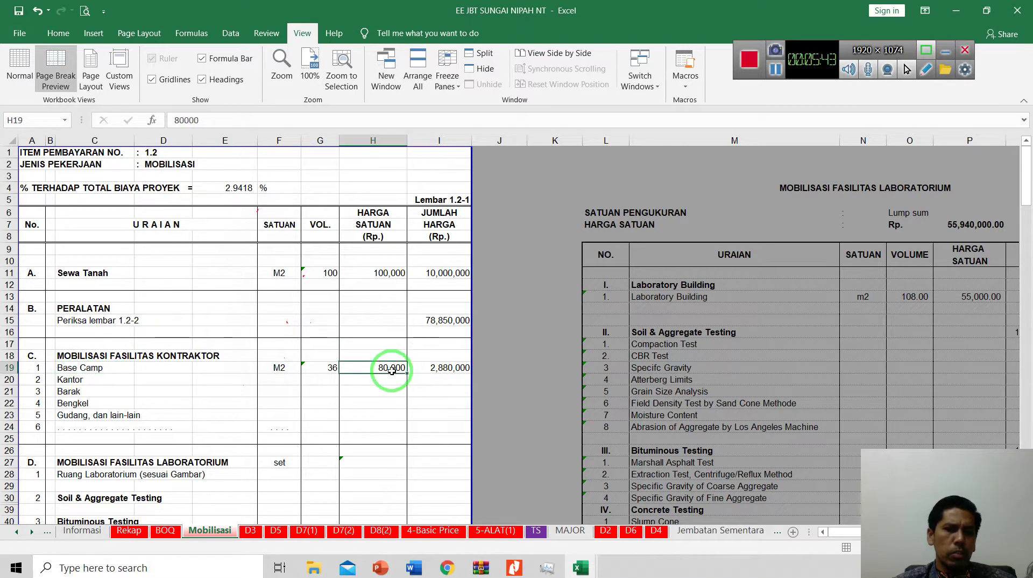
- Locate the LAIN-LAIN items under MOBILISASI LAINNYA and examine the As Built Drawing row from description to Jumlah Harga
scroll(419, 357, down, 3)
scroll(418, 358, down, 3)
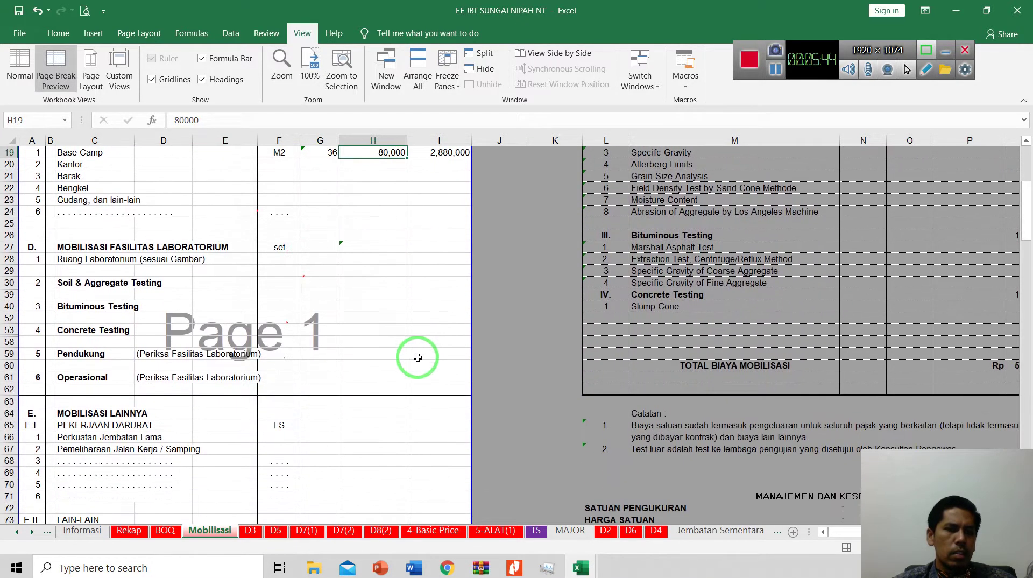
scroll(314, 280, down, 5)
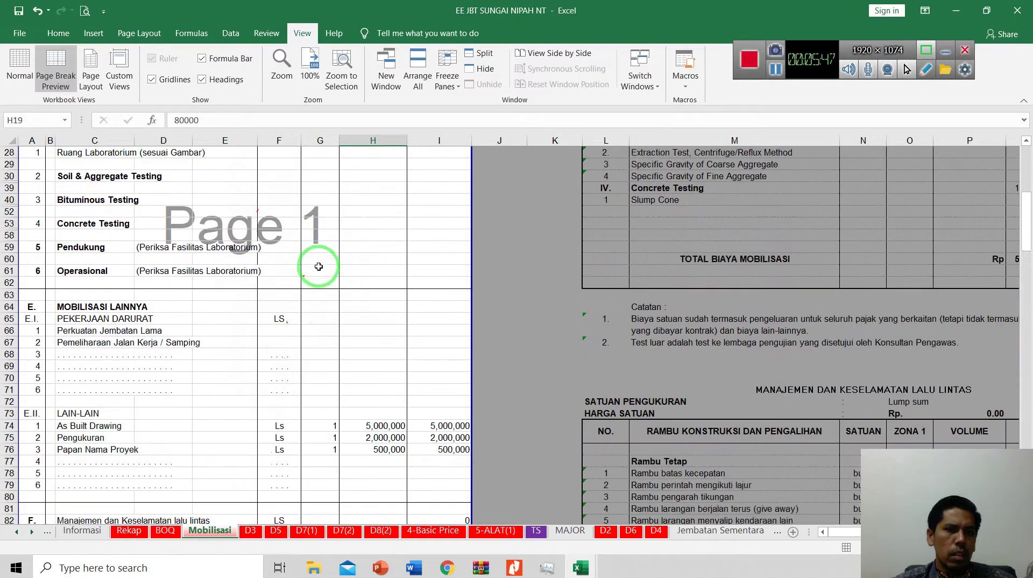
scroll(314, 279, down, 3)
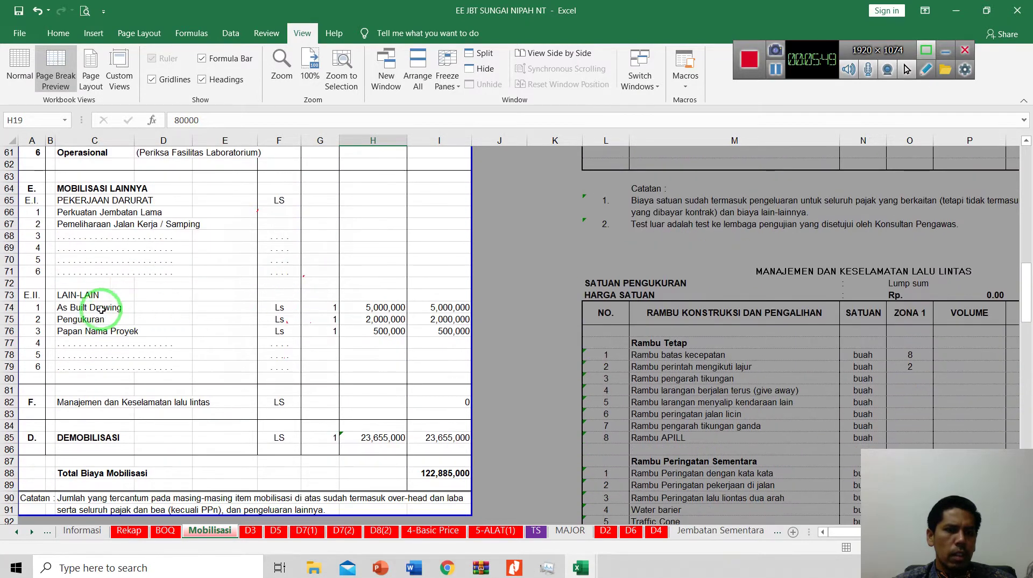
drag(94, 308, 377, 318)
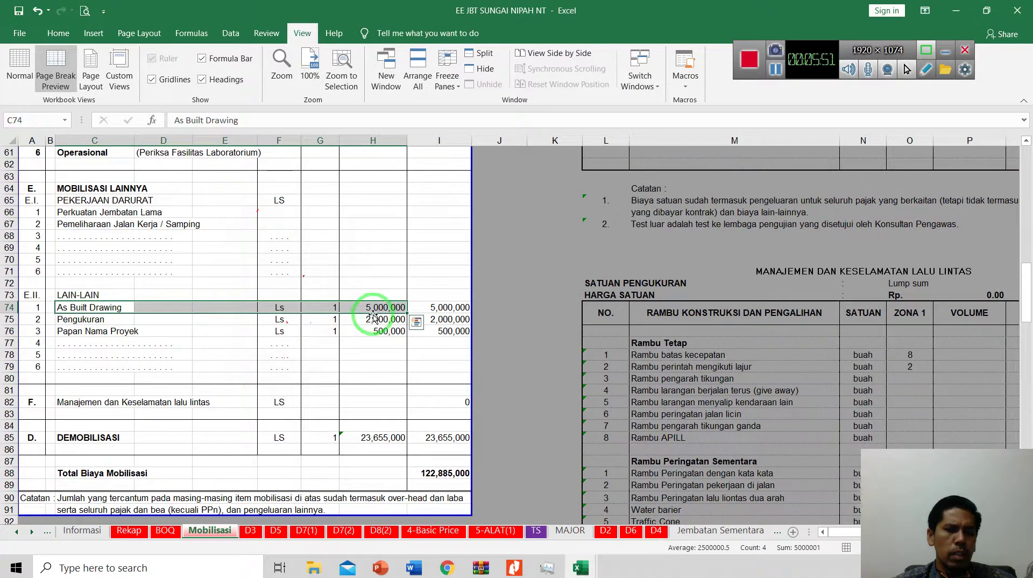
click(377, 319)
click(84, 308)
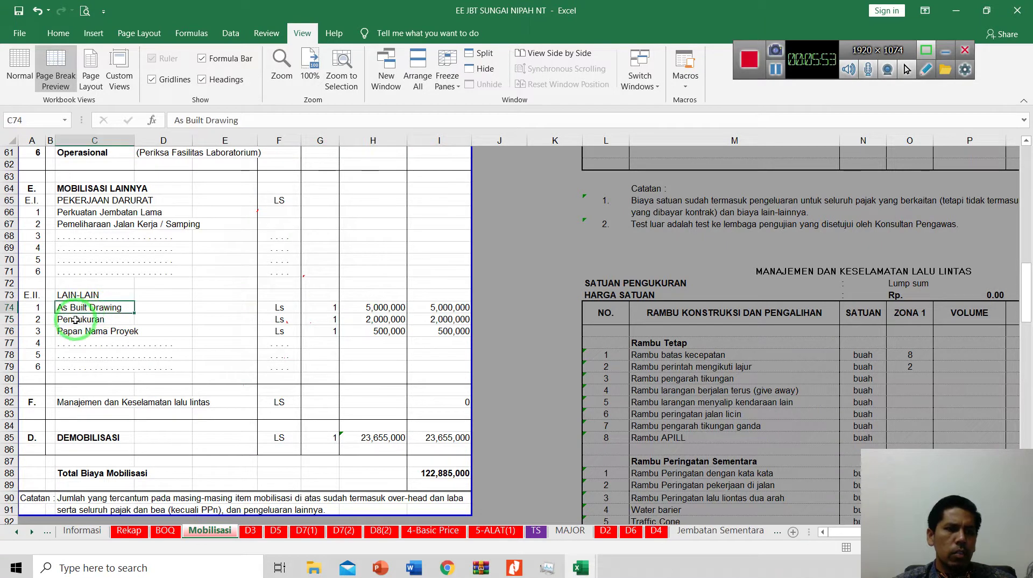
click(76, 320)
drag(61, 308, 439, 308)
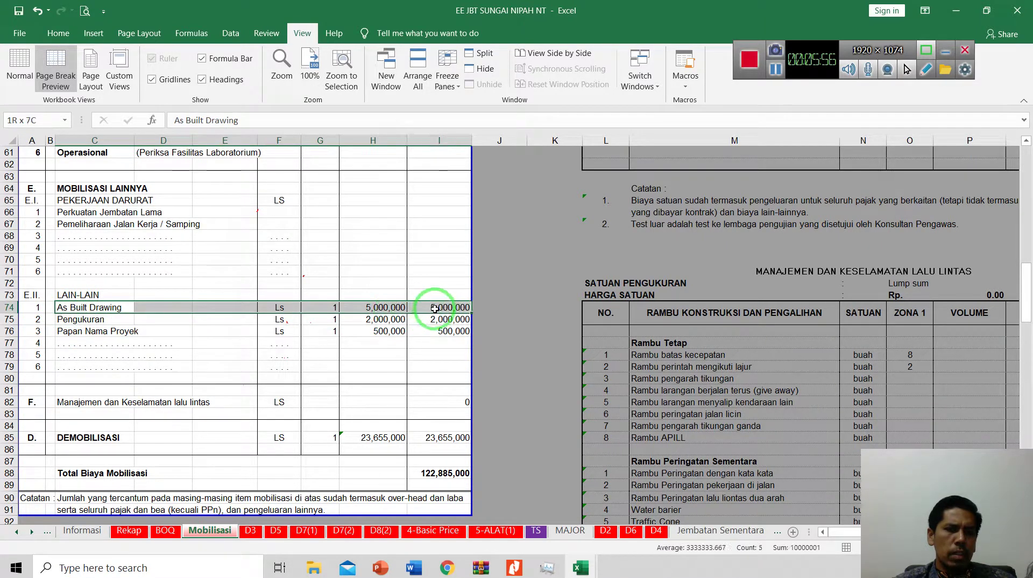
click(72, 319)
drag(70, 307, 463, 307)
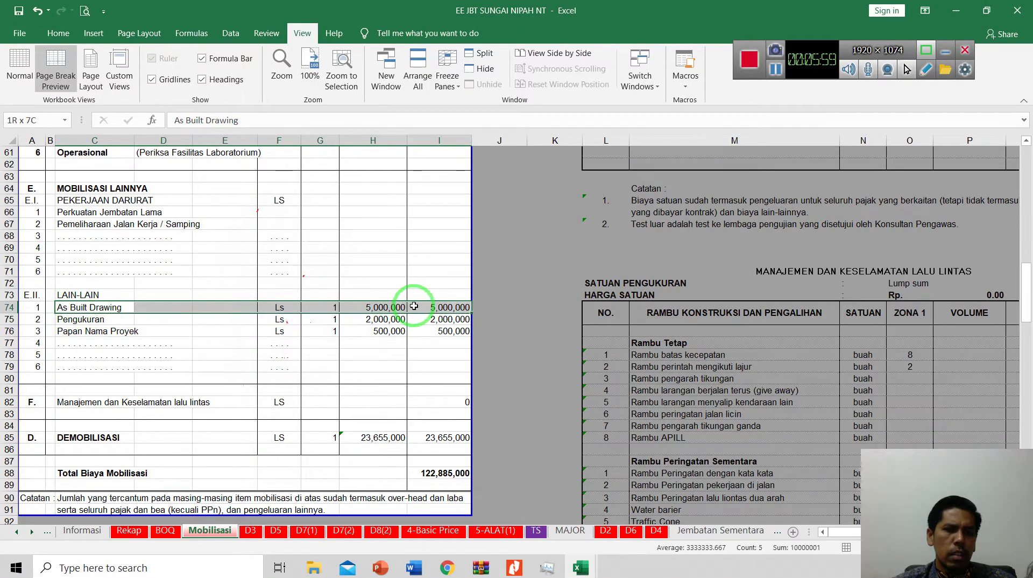
click(83, 322)
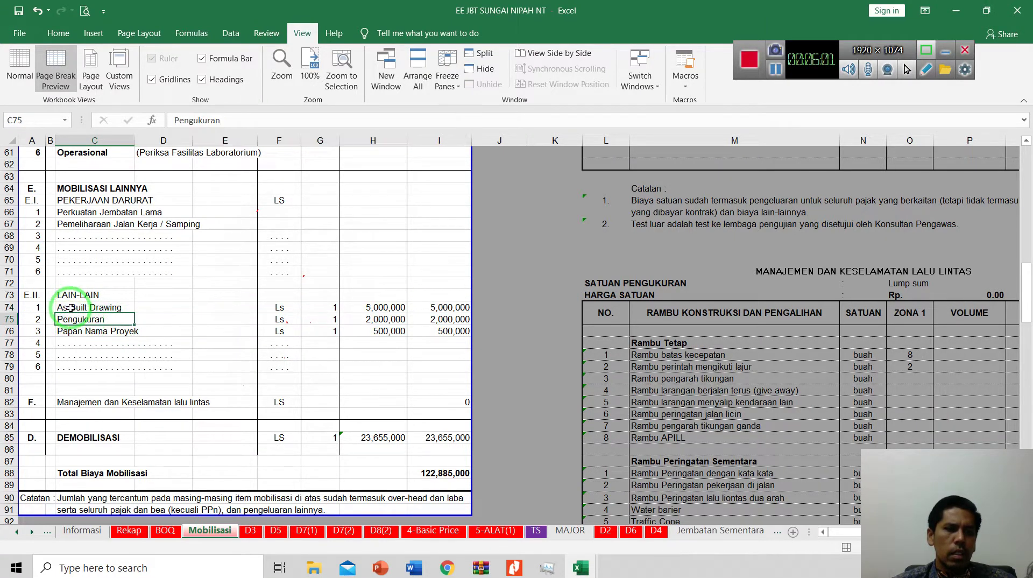
drag(71, 308, 377, 307)
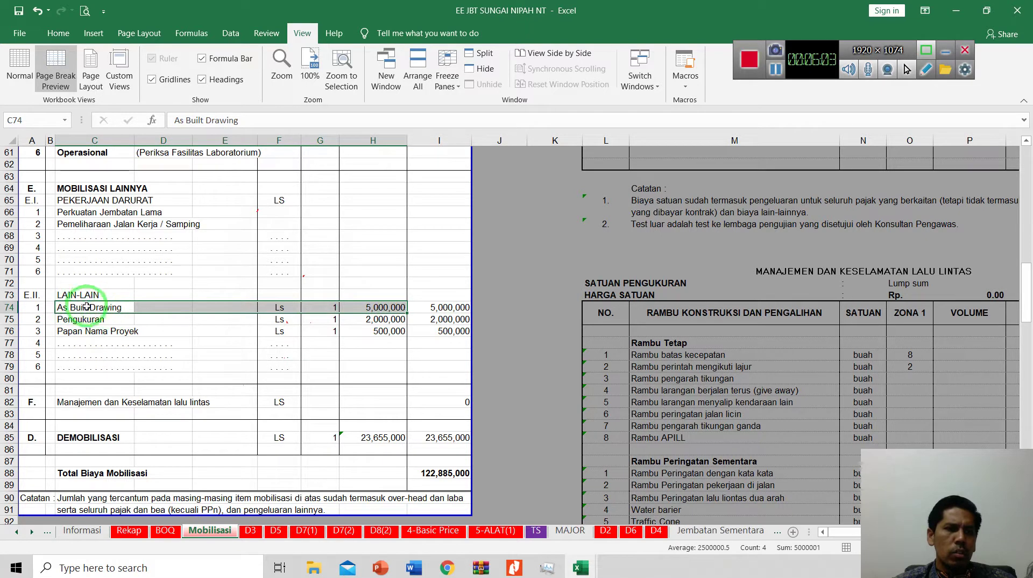
- Examine the Pengukuran and Papan Nama Proyek rows under LAIN-LAIN through to their Jumlah Harga
click(87, 331)
click(87, 308)
drag(82, 322, 438, 322)
drag(106, 334, 439, 329)
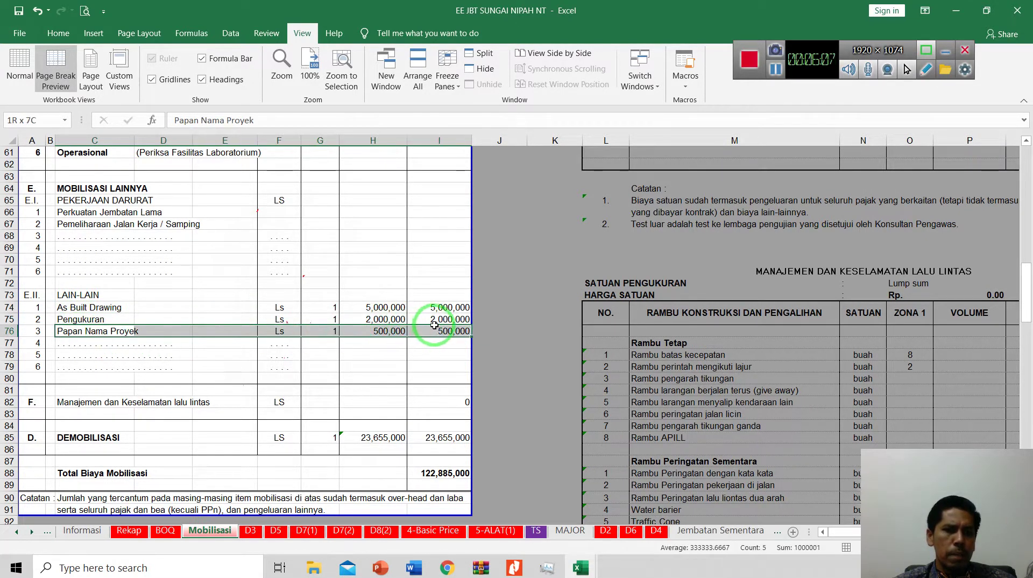
- Examine the DEMOBILISASI unit price formula and trace the PERALATAN amount it refers to
click(377, 437)
scroll(380, 442, up, 2)
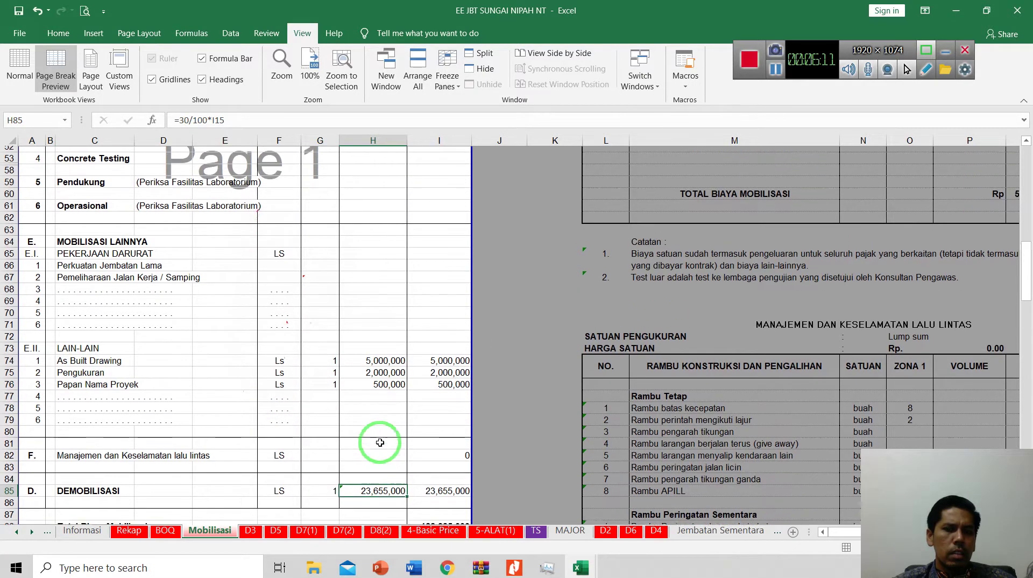
scroll(380, 442, up, 2)
scroll(381, 446, down, 5)
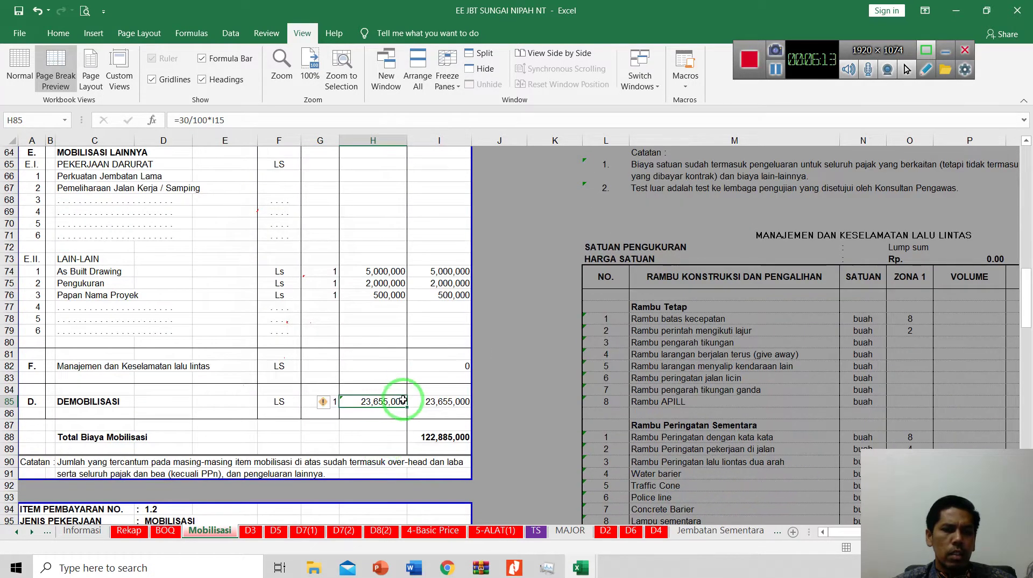
double_click(384, 402)
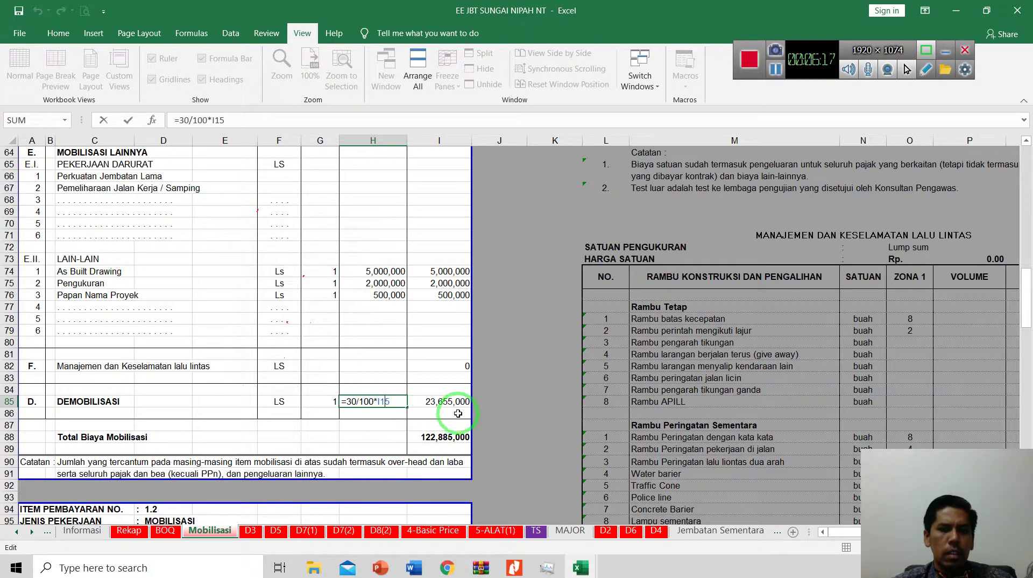
scroll(458, 413, up, 10)
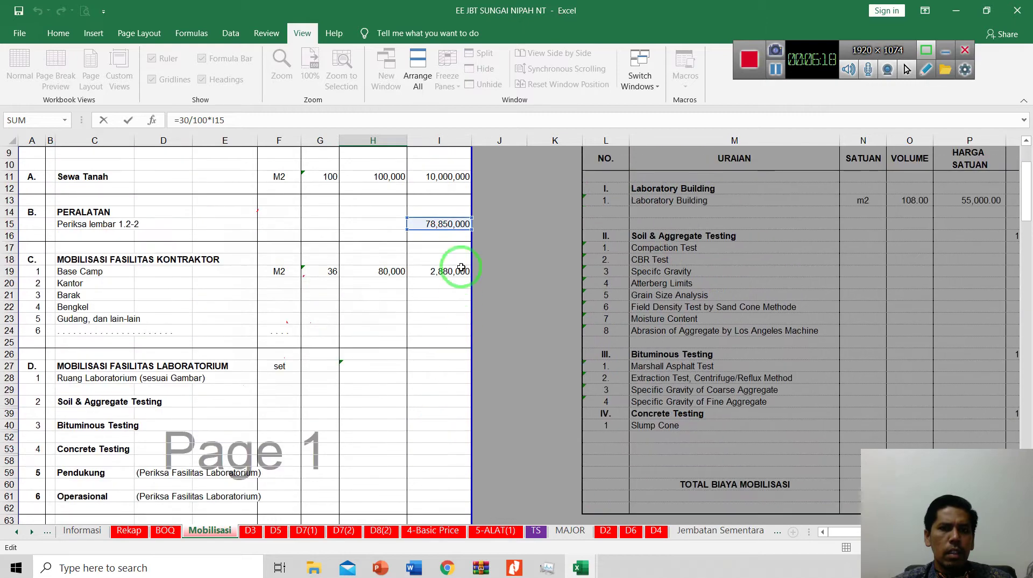
key(ctrl+Return)
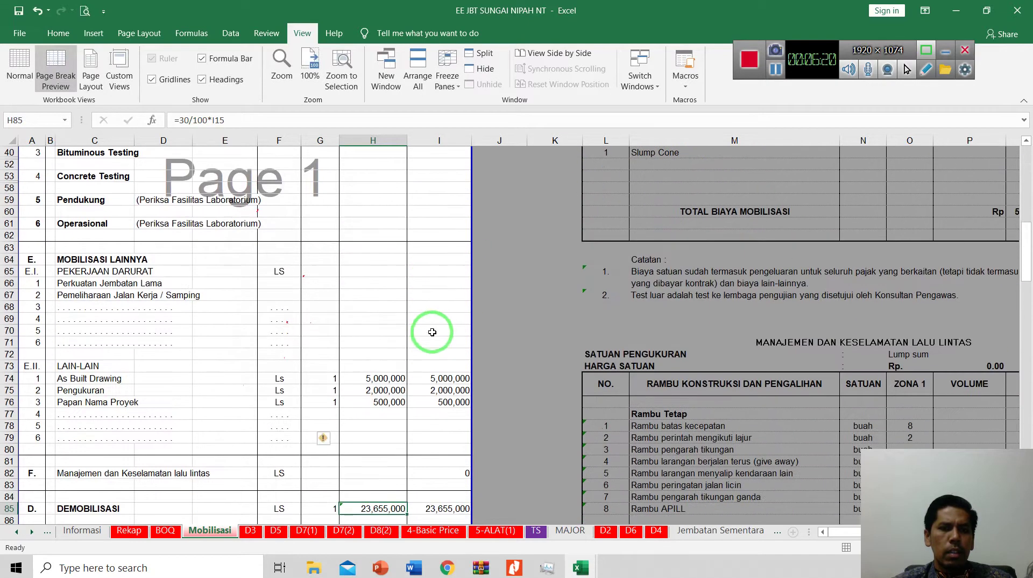
- Examine the Total Biaya Mobilisasi sum formula and look over the mobilisation items it adds up
click(444, 437)
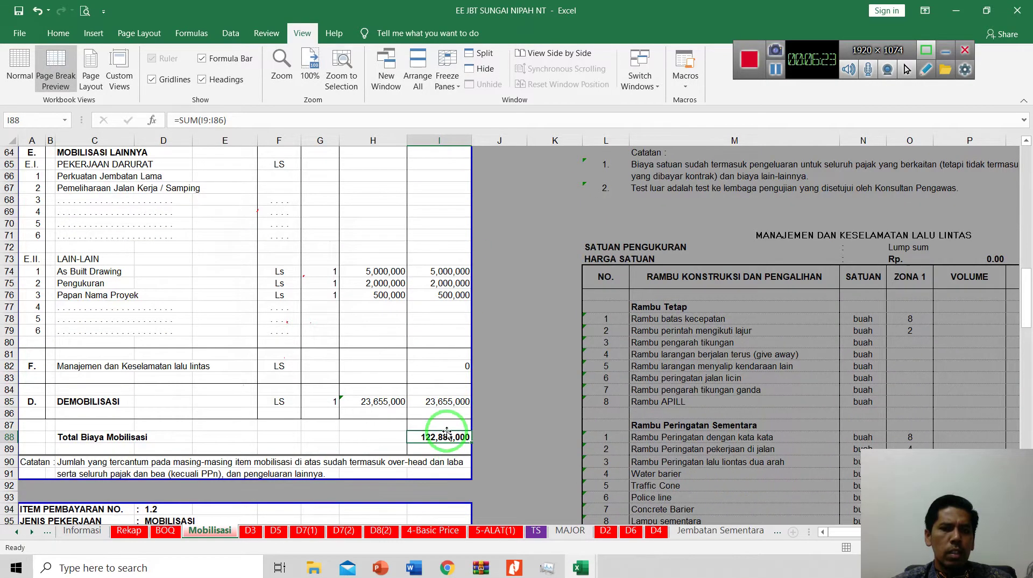
scroll(446, 431, up, 5)
scroll(447, 424, up, 6)
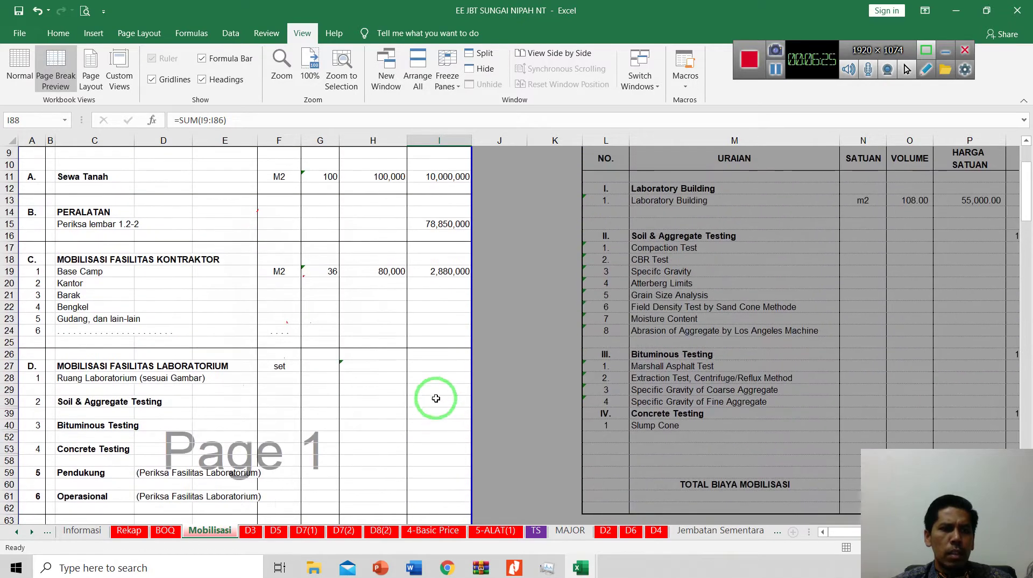
scroll(437, 422, down, 10)
scroll(436, 398, down, 3)
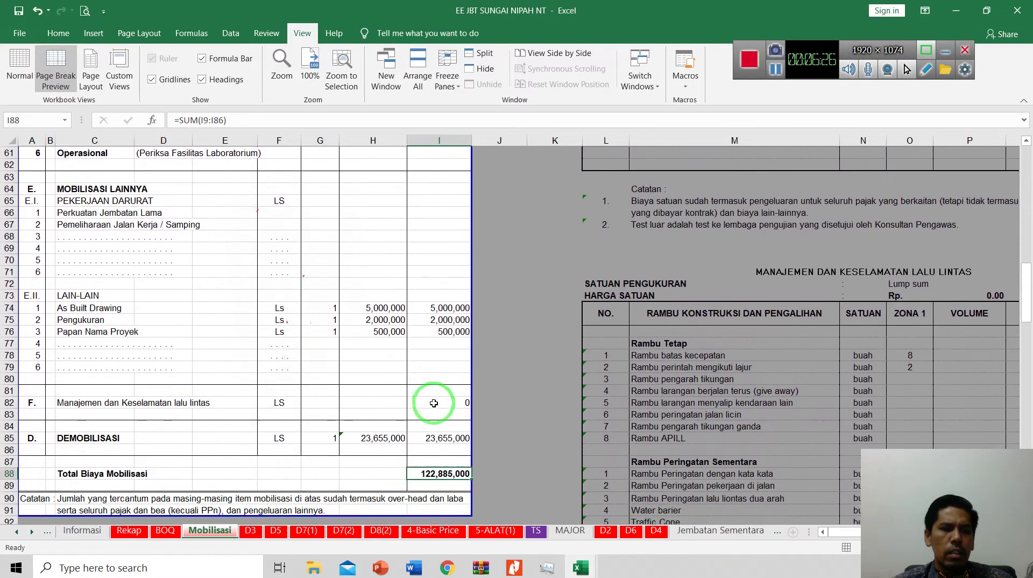
- Review the whole DEMOBILISASI row and recheck how its unit price derives from the PERALATAN cost
click(75, 401)
drag(74, 401, 429, 403)
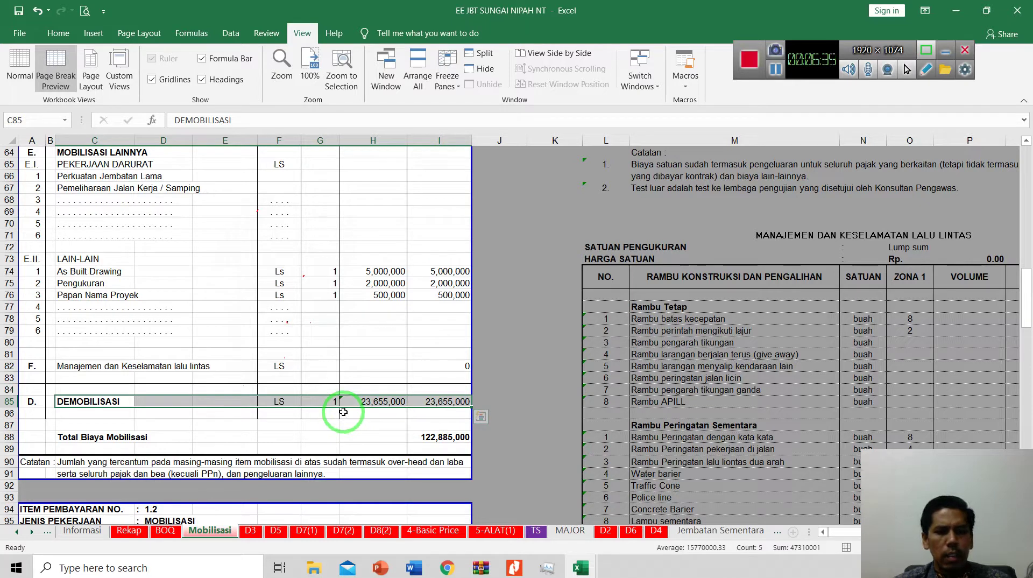
click(366, 404)
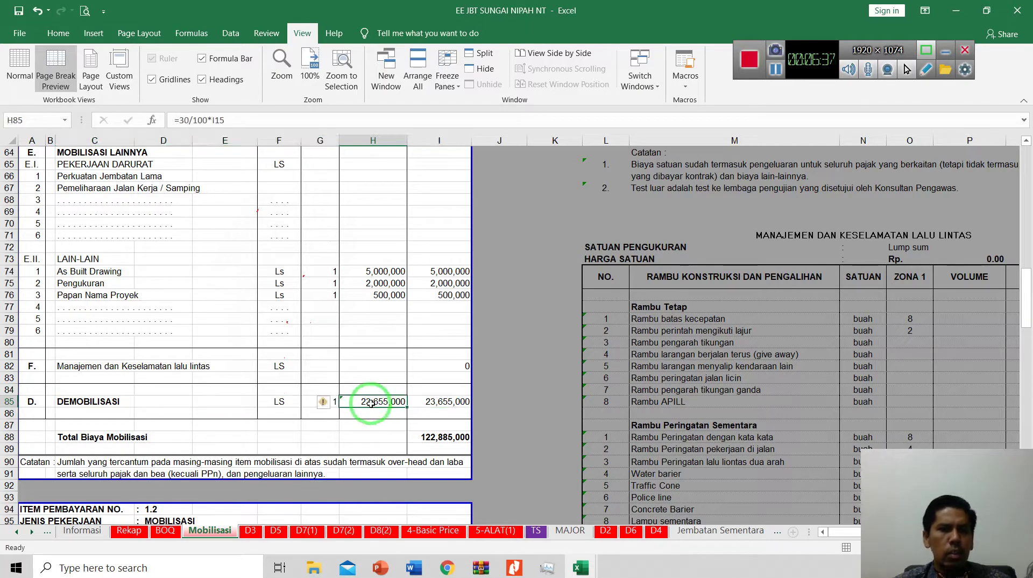
double_click(369, 401)
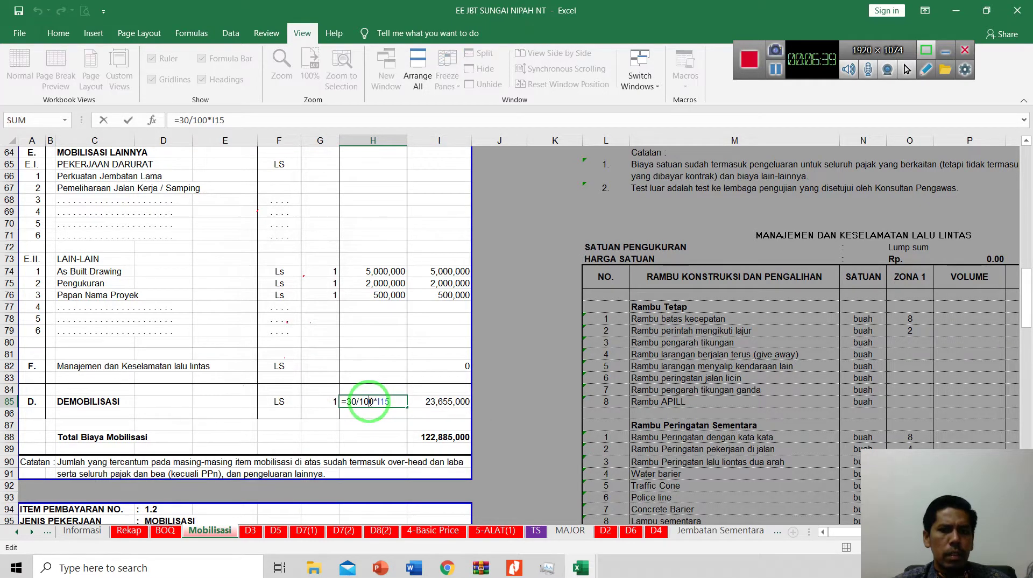
scroll(369, 401, up, 10)
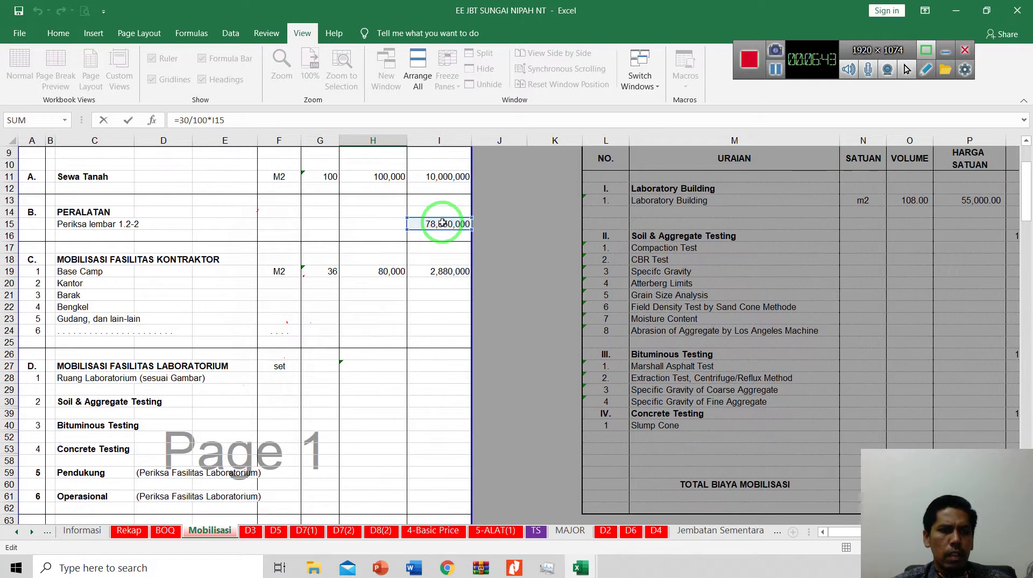
key(Escape)
- Trace the PERALATAN Jumlah Harga reference to the item B total of the equipment list on Lembar 1.2-2
scroll(410, 307, up, 8)
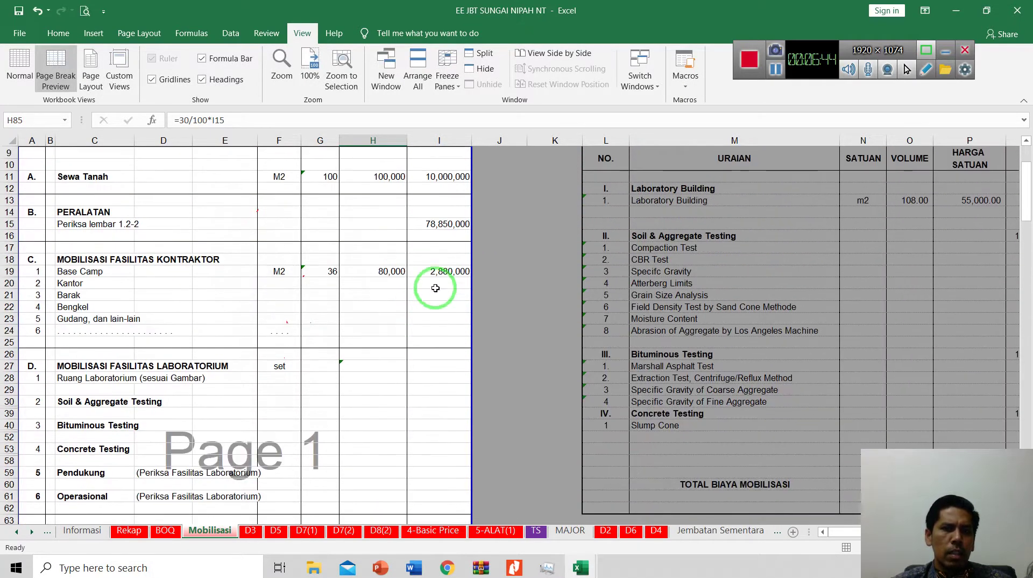
click(451, 223)
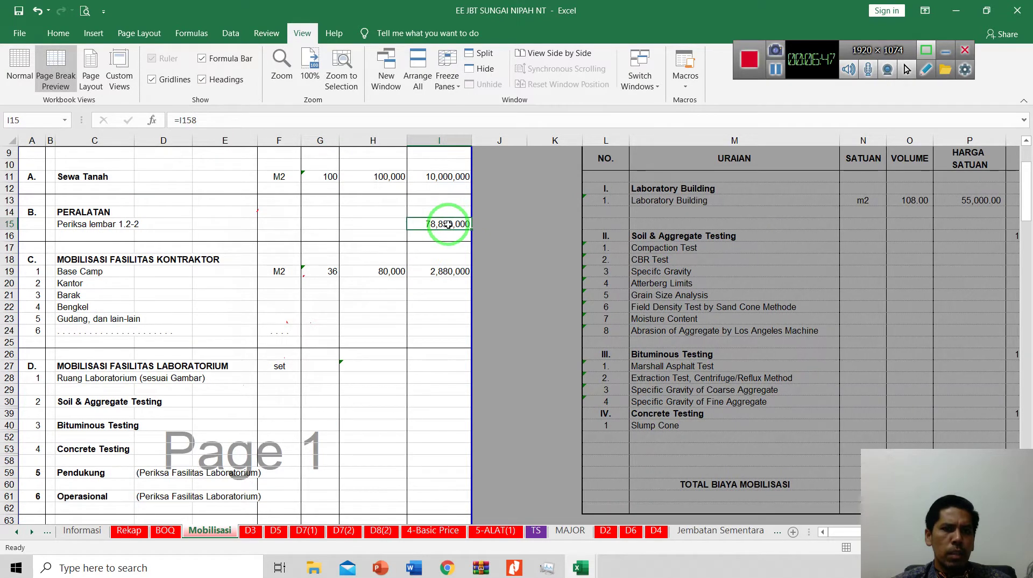
scroll(448, 224, down, 15)
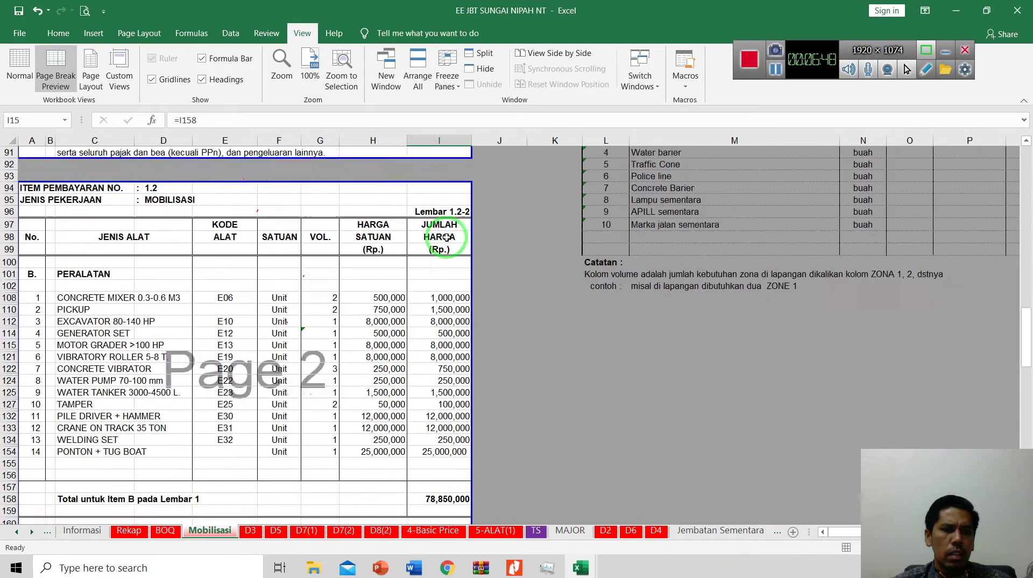
scroll(446, 237, down, 2)
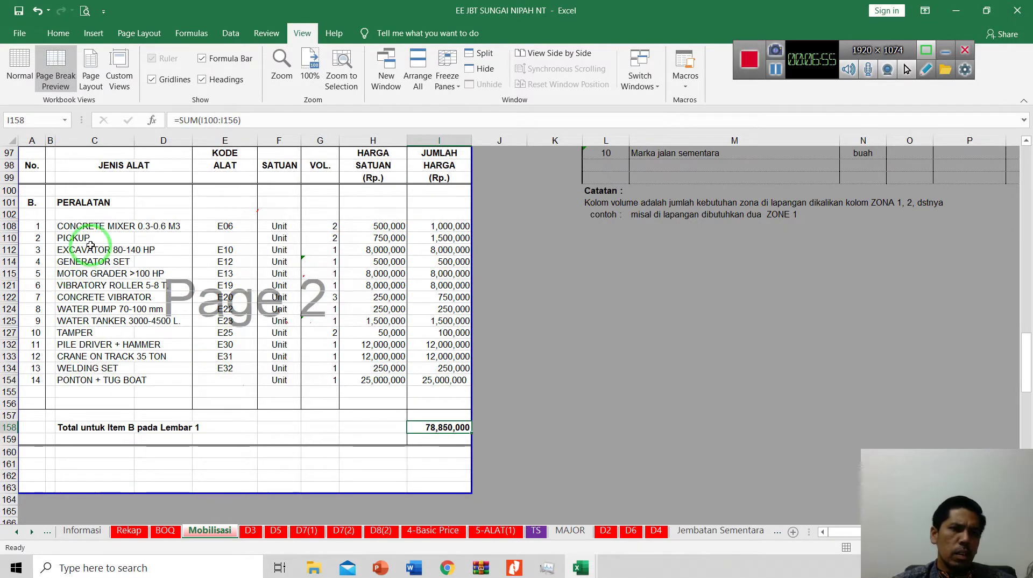
- Examine the equipment list entries from Concrete Mixer through Pickup, Excavator, Generator Set and Concrete Vibrator to Water Pump
click(91, 226)
click(102, 297)
click(83, 225)
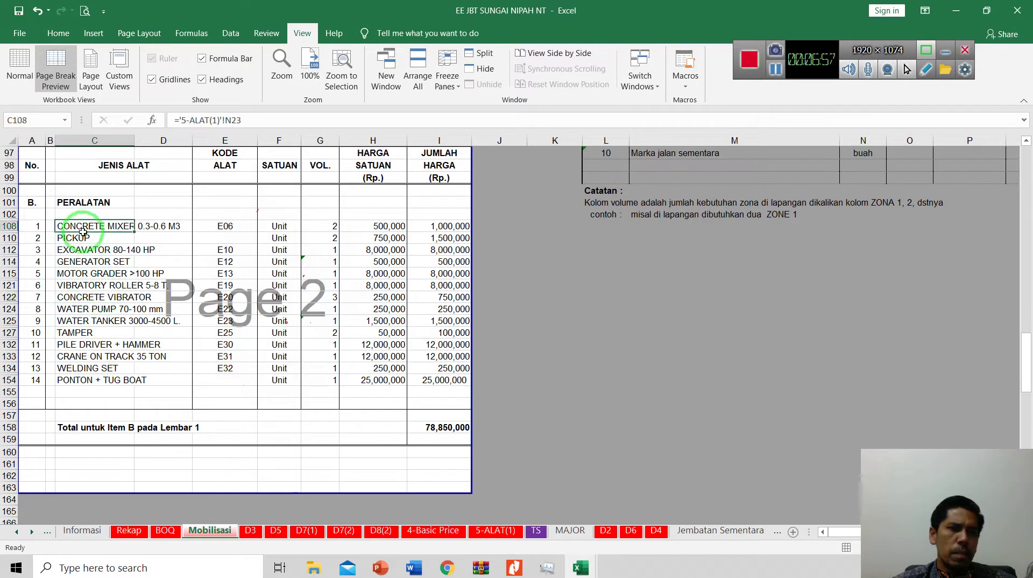
click(85, 240)
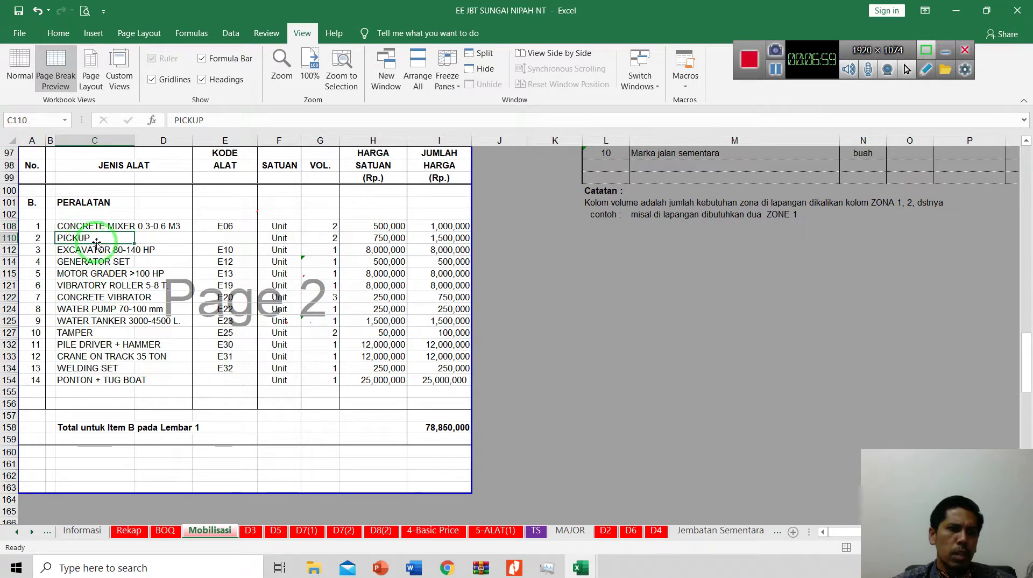
click(107, 249)
click(98, 265)
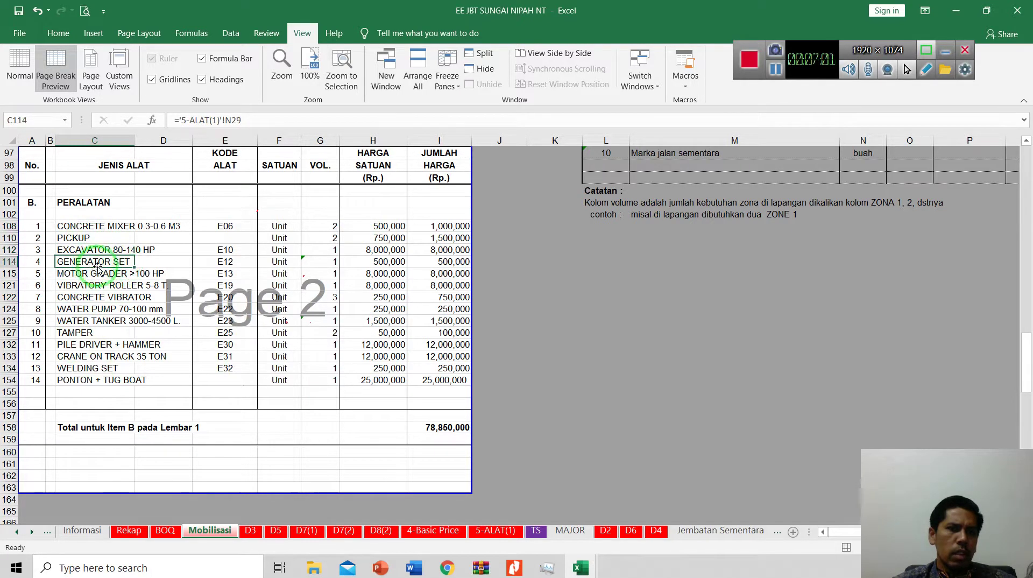
click(87, 294)
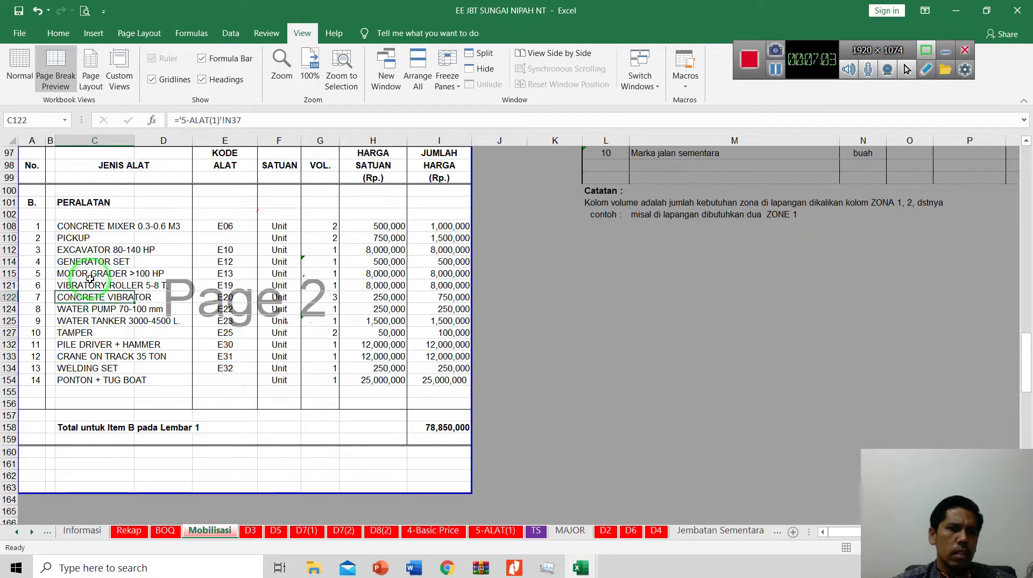
click(110, 307)
- Examine the Welding Set and Ponton + Tug Boat entries at the end of the equipment list and return to Total Biaya Mobilisasi
click(78, 381)
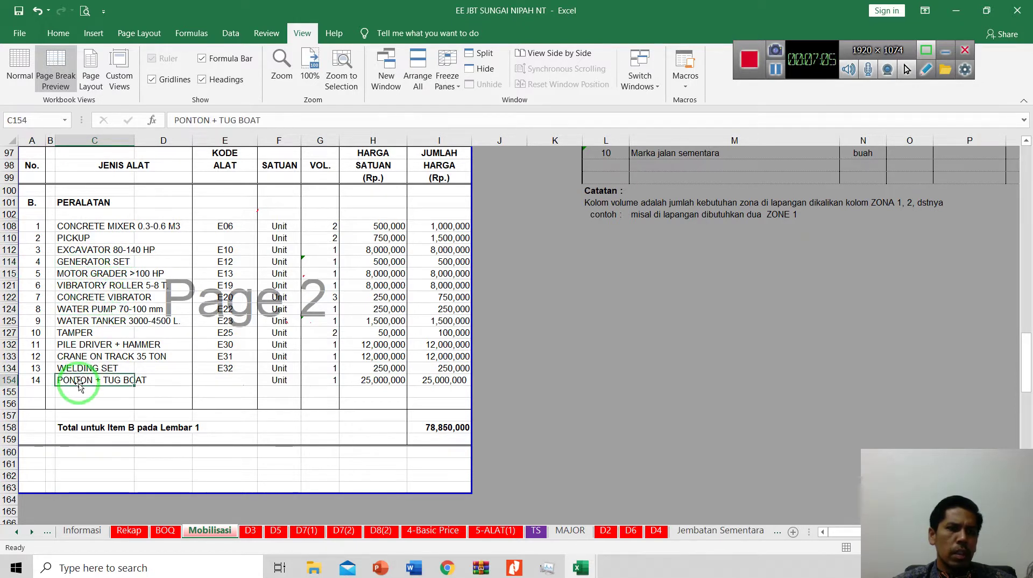
click(77, 370)
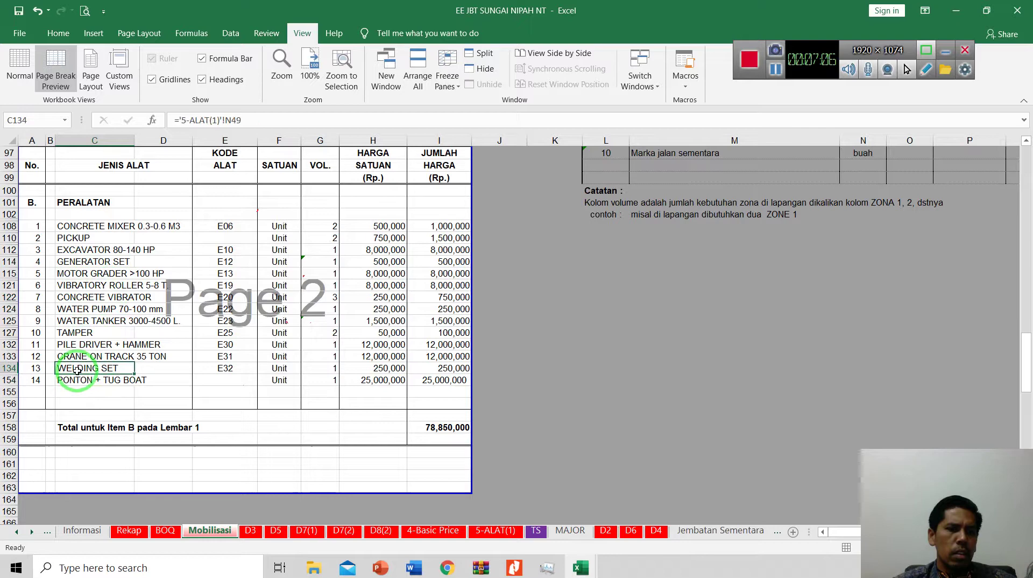
click(110, 382)
click(86, 369)
click(79, 381)
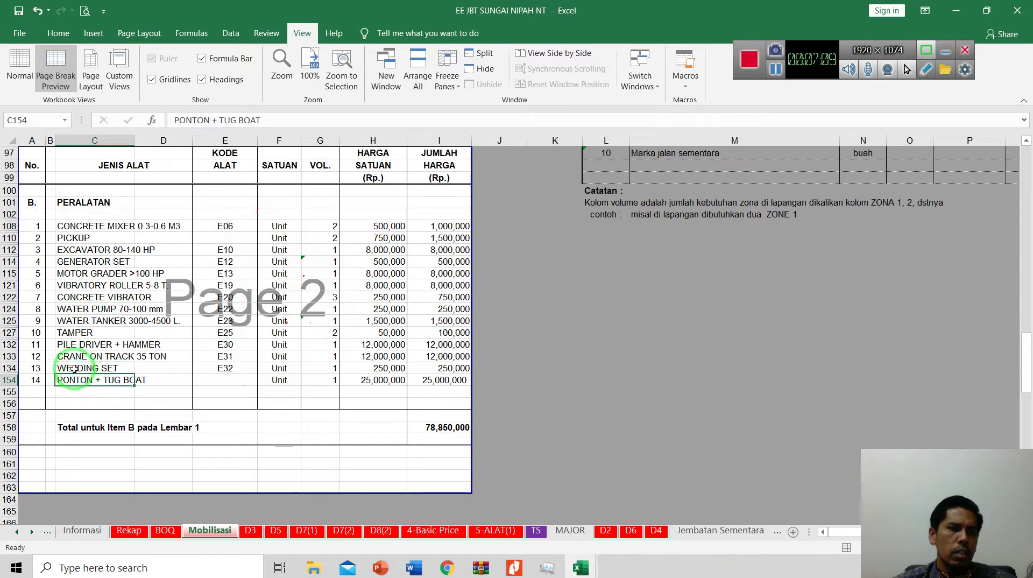
click(74, 369)
click(81, 381)
click(95, 402)
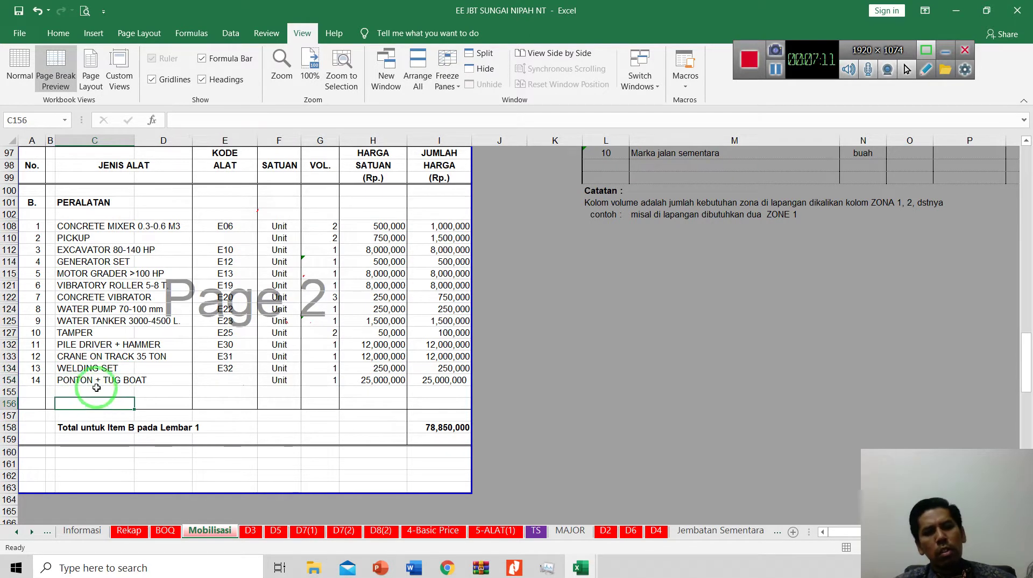
click(96, 381)
scroll(298, 351, up, 9)
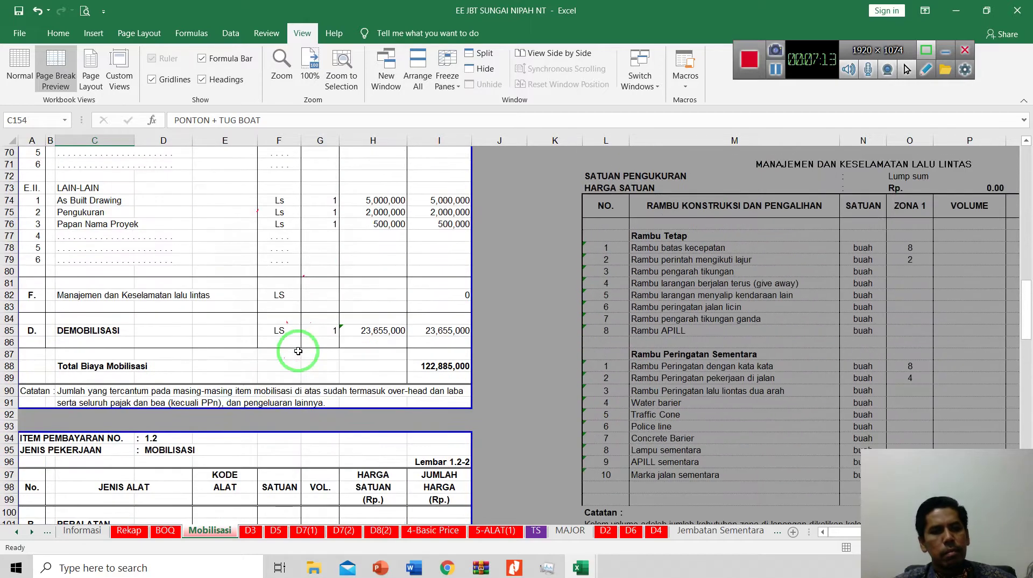
- Review the Mobilisasi sheet from its item 1.2 MOBILISASI heading down to the Total Biaya Mobilisasi sum formula
scroll(214, 375, down, 3)
click(170, 346)
scroll(215, 349, up, 14)
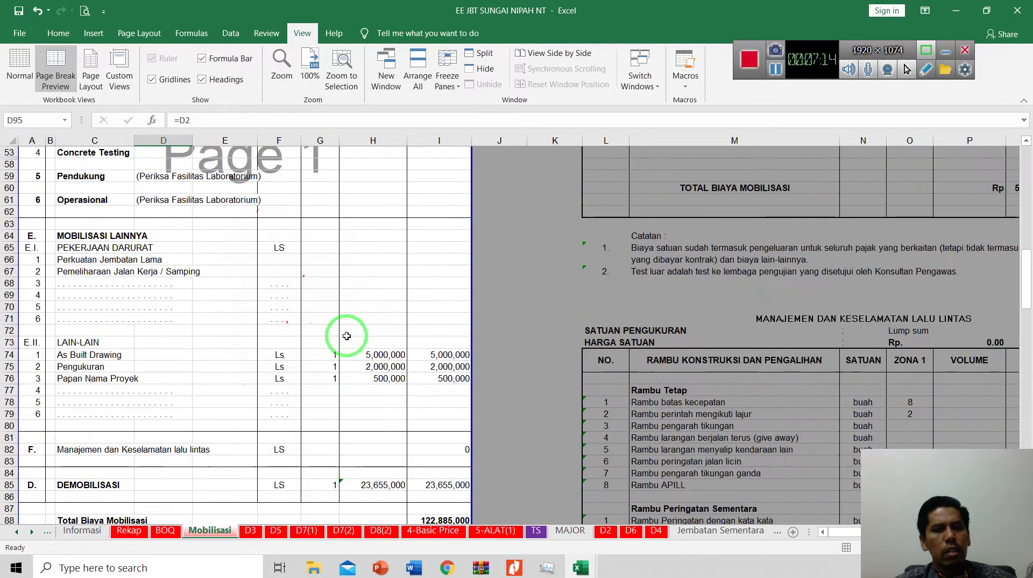
scroll(347, 335, up, 5)
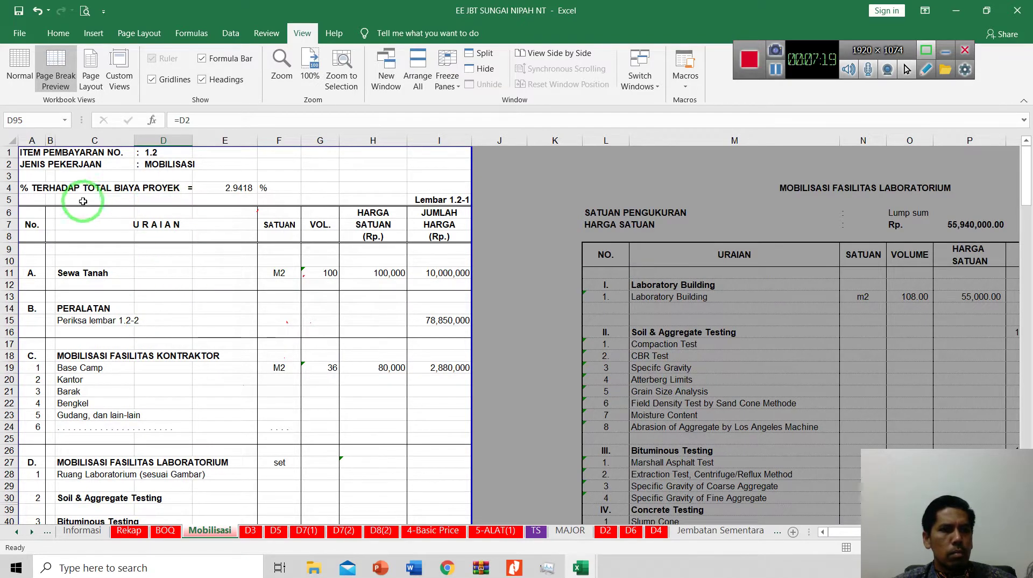
drag(29, 152, 193, 165)
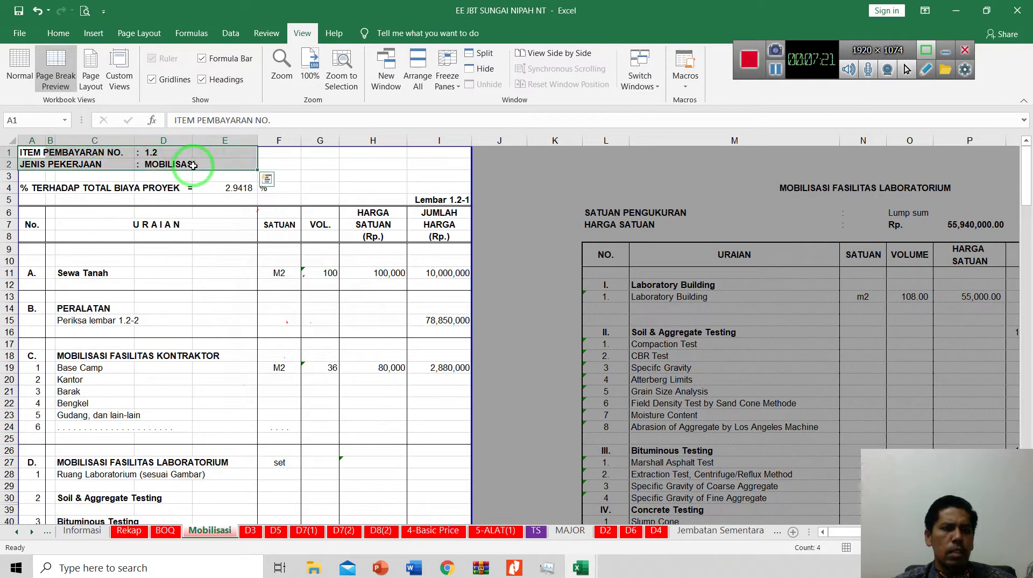
scroll(388, 368, down, 20)
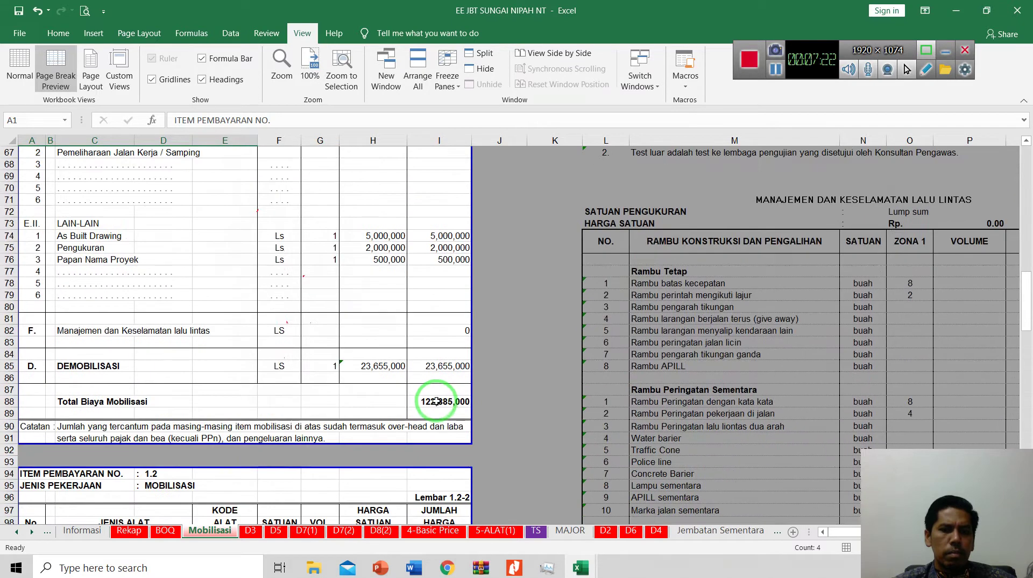
click(446, 404)
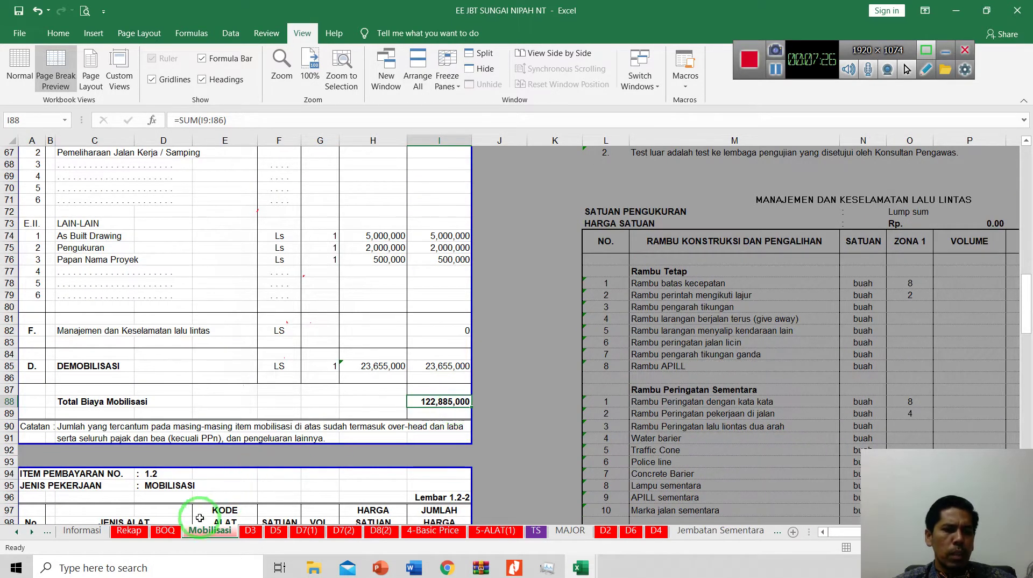
- On the BOQ sheet, inspect the Harga Satuan formulas of Mobilisasi dan Demobilisasi and Jembatan Sementara
click(166, 531)
click(727, 313)
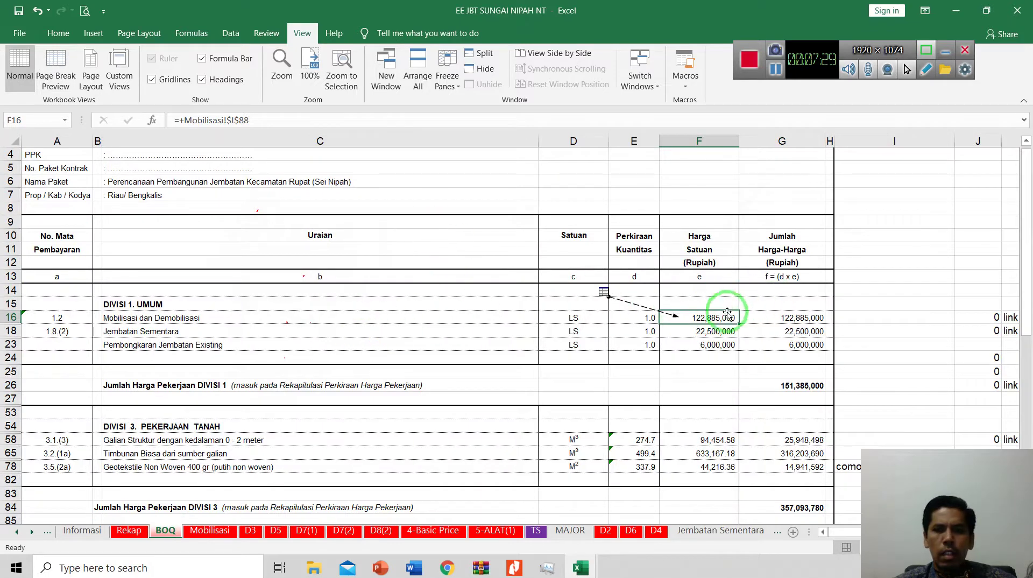
click(123, 332)
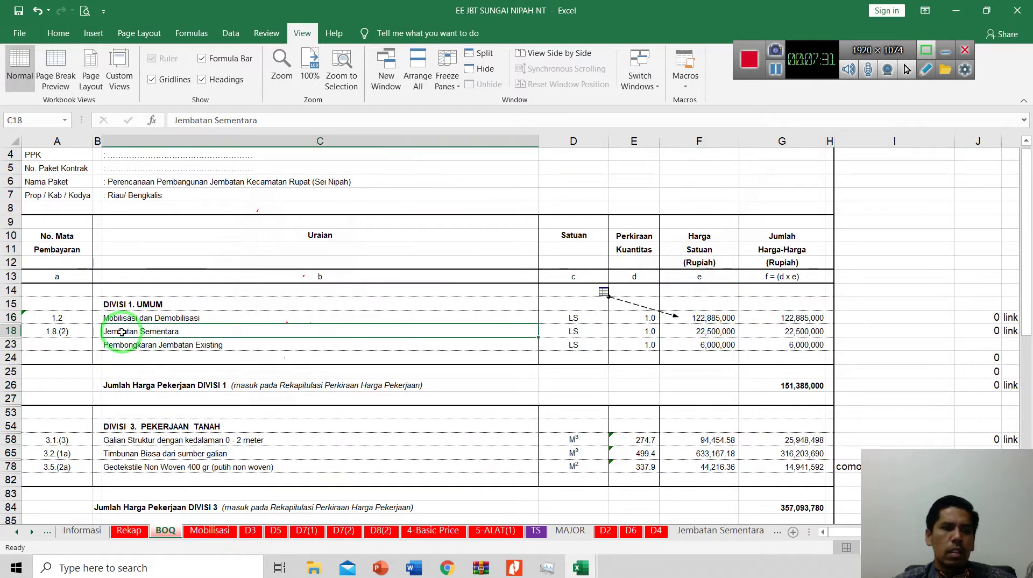
click(706, 333)
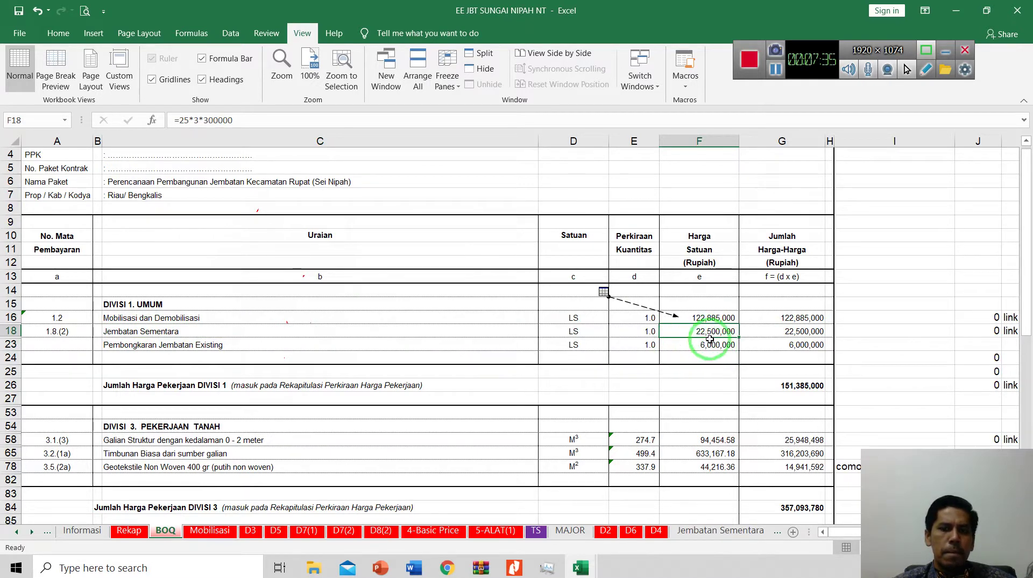
- Examine the Pembongkaran Jembatan Existing row and its unit price, and review the whole DIVISI 1. UMUM block
click(163, 347)
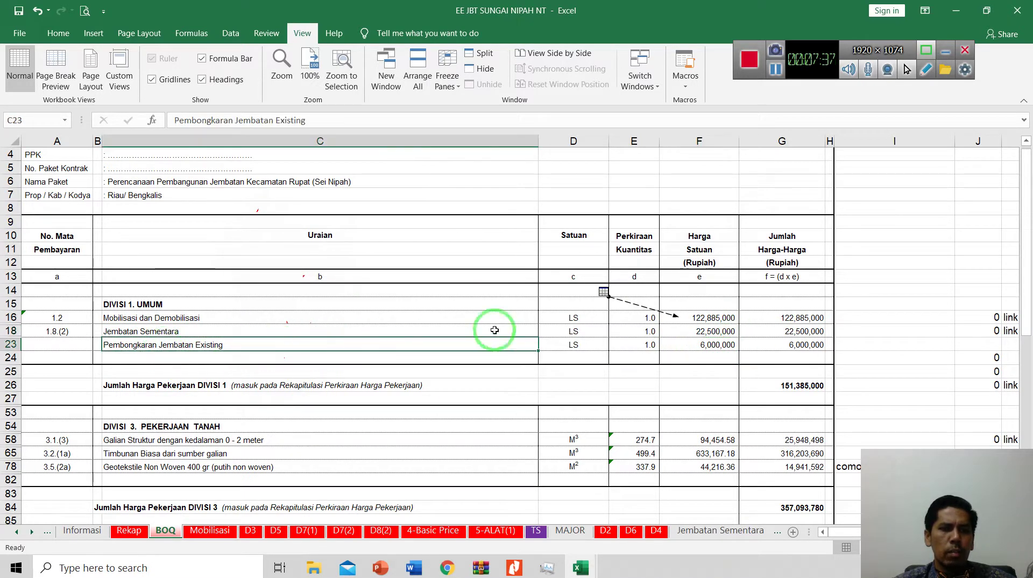
click(708, 344)
drag(129, 347, 696, 344)
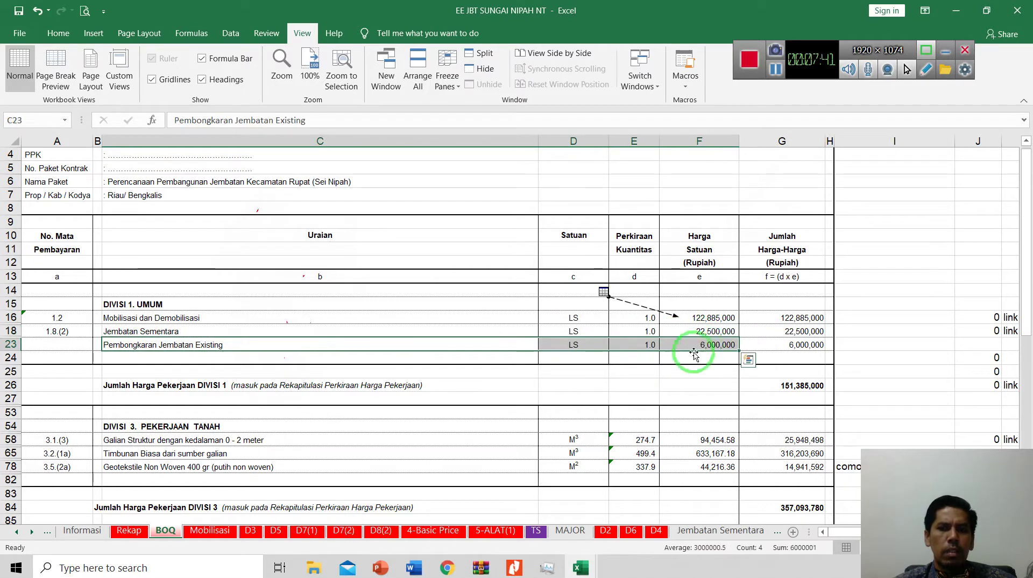
scroll(373, 422, down, 3)
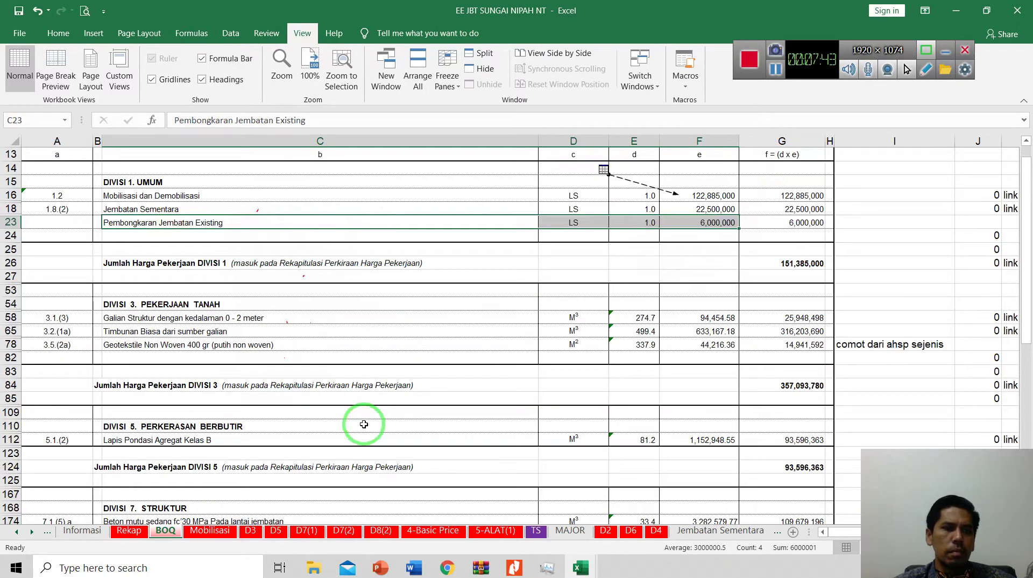
scroll(363, 424, up, 2)
drag(135, 263, 775, 301)
scroll(230, 391, down, 2)
scroll(210, 395, up, 2)
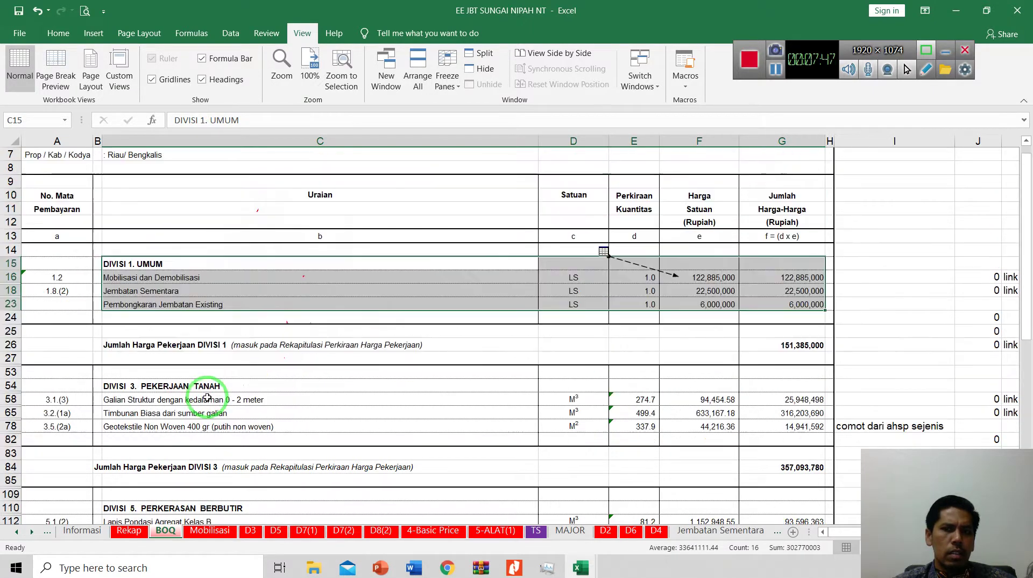
- Review the DIVISI 3. PEKERJAAN TANAH block and its Galian Struktur, Timbunan Biasa and Geotekstile Non Woven items
scroll(207, 398, down, 3)
click(117, 264)
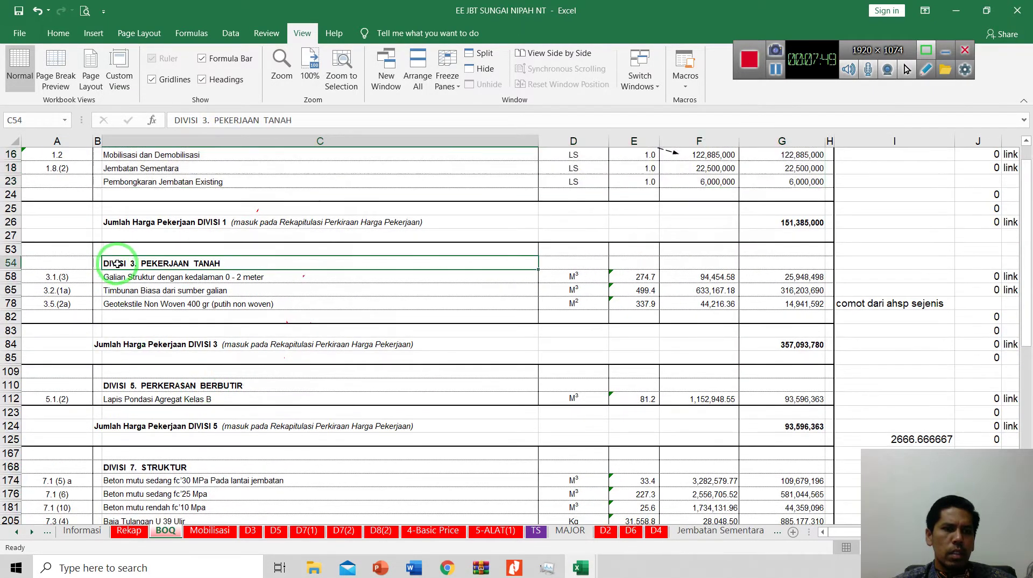
drag(117, 264, 761, 302)
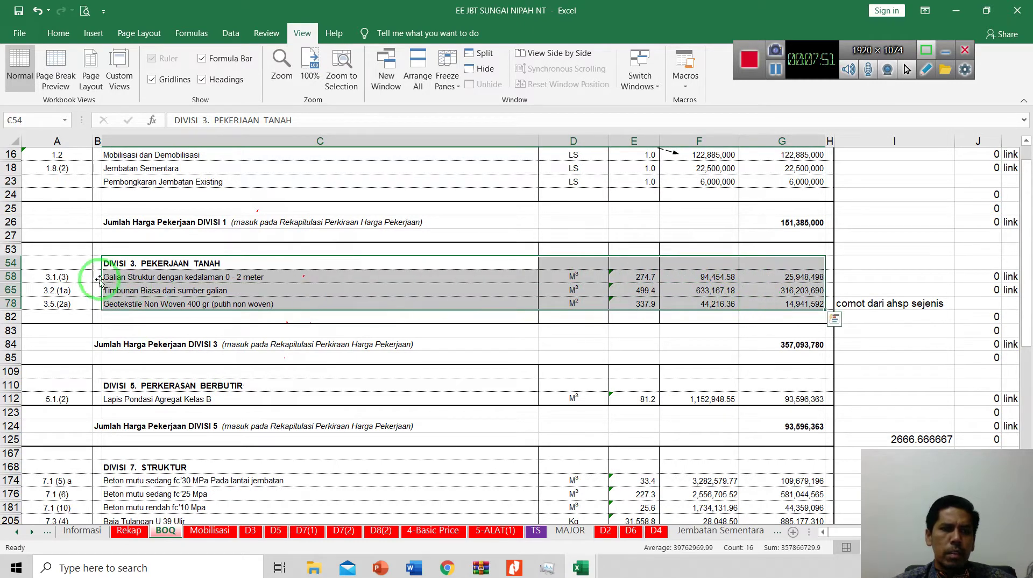
click(180, 277)
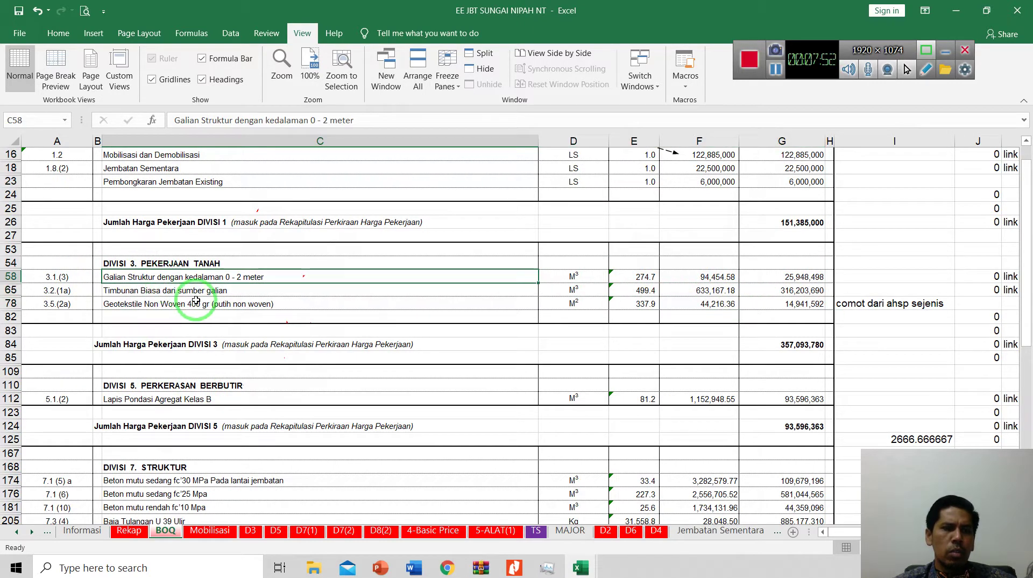
click(136, 291)
click(137, 305)
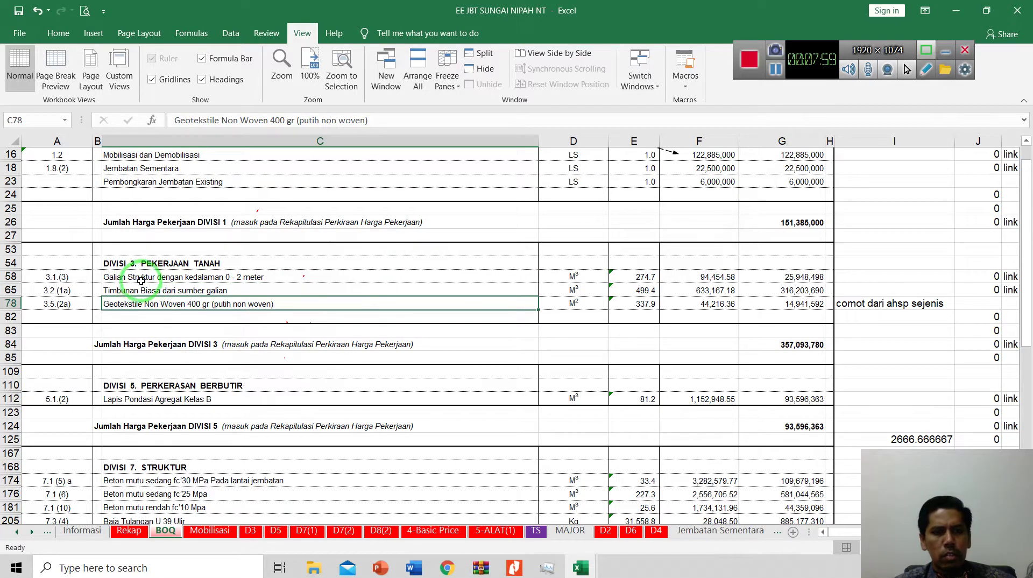
- Examine the Galian Struktur item and trace the source of its Perkiraan Kuantitas value through the cell formula
drag(141, 280, 607, 276)
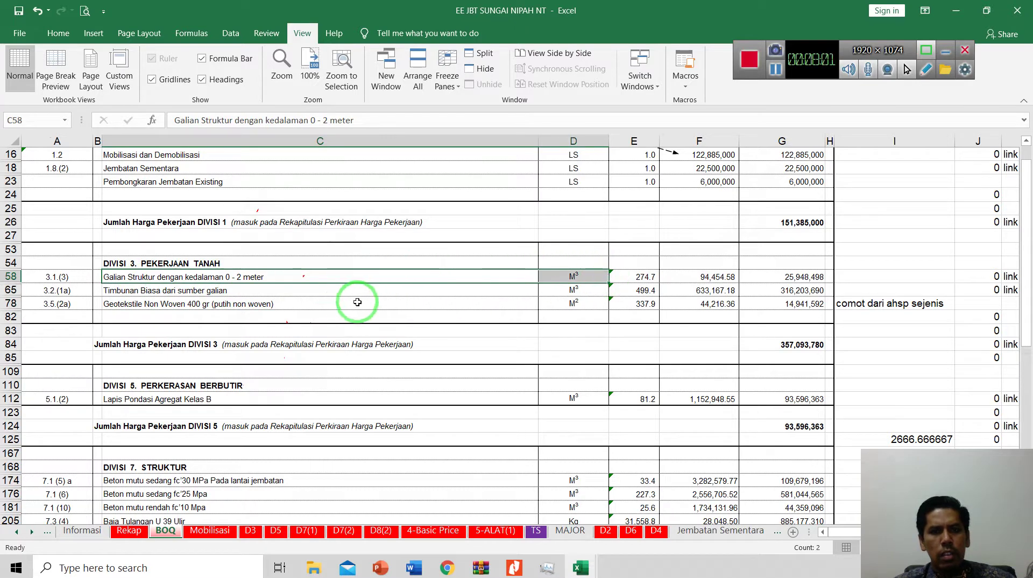
click(358, 302)
click(203, 277)
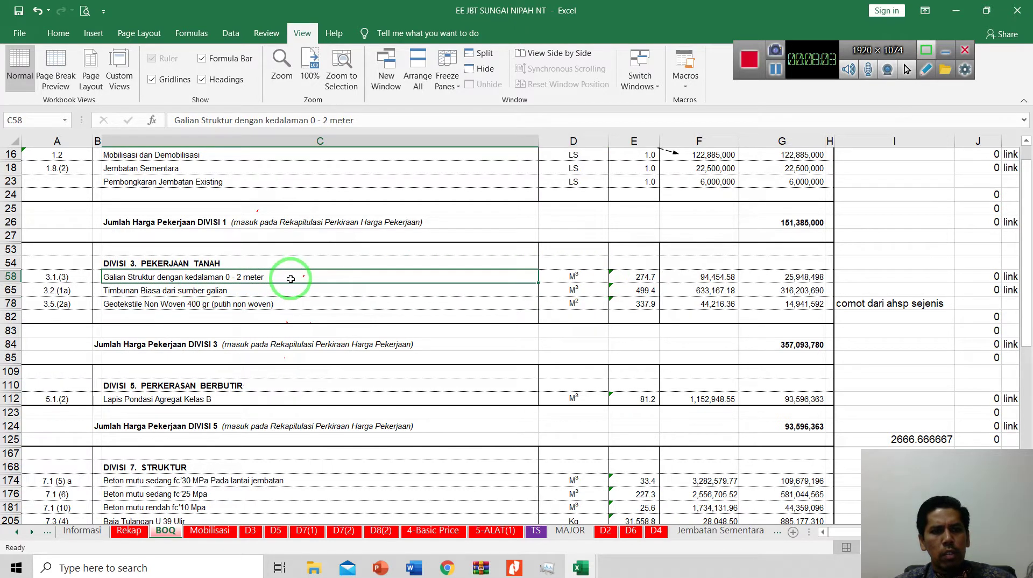
scroll(662, 293, up, 3)
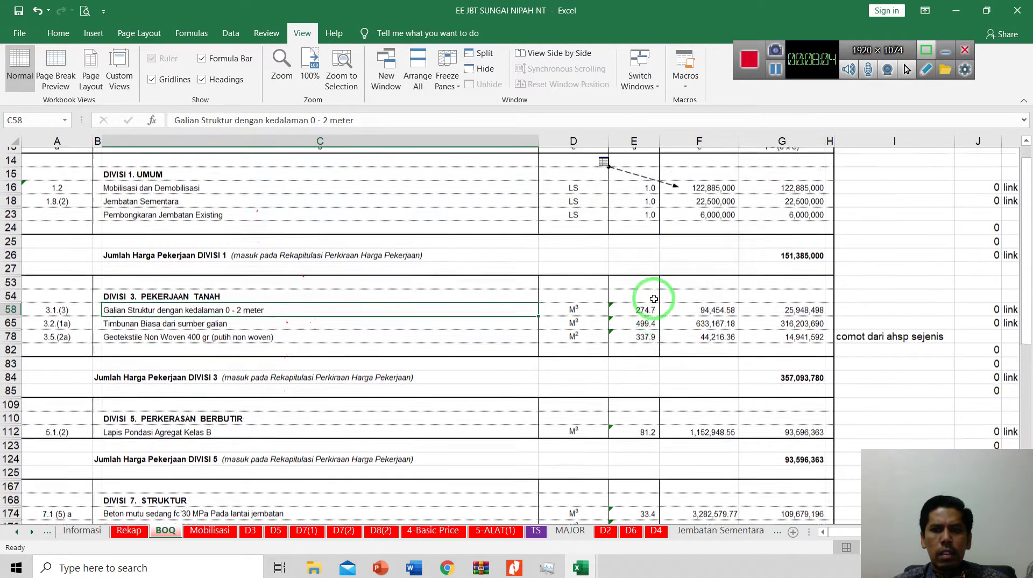
drag(635, 196, 646, 239)
click(647, 400)
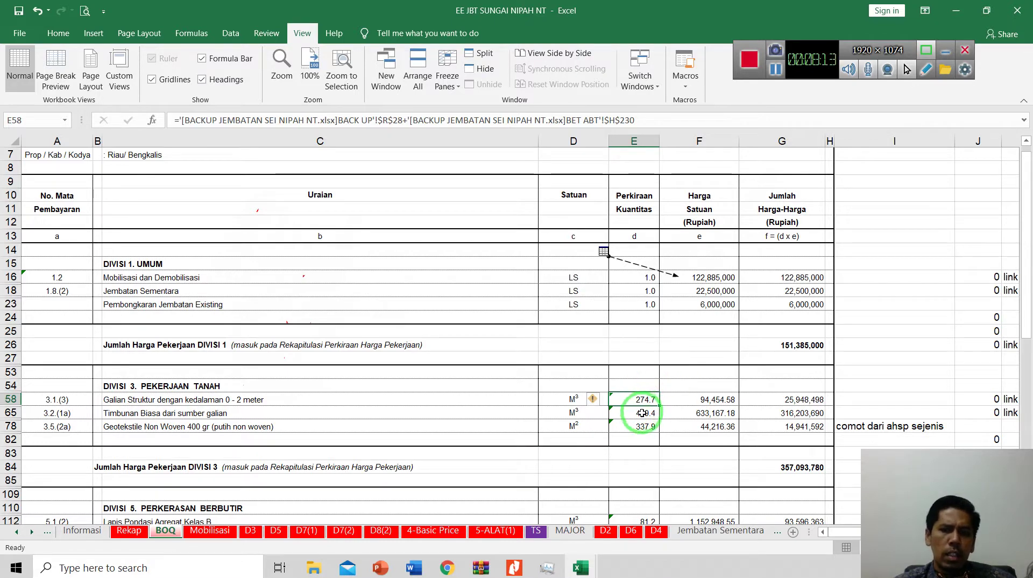
- Switch to the BACKUP JEMBATAN SEI NIPAH NT workbook, show REKAP TOTAL BETON in Normal view and enlarge the ABT 1 abutment drawing
click(581, 569)
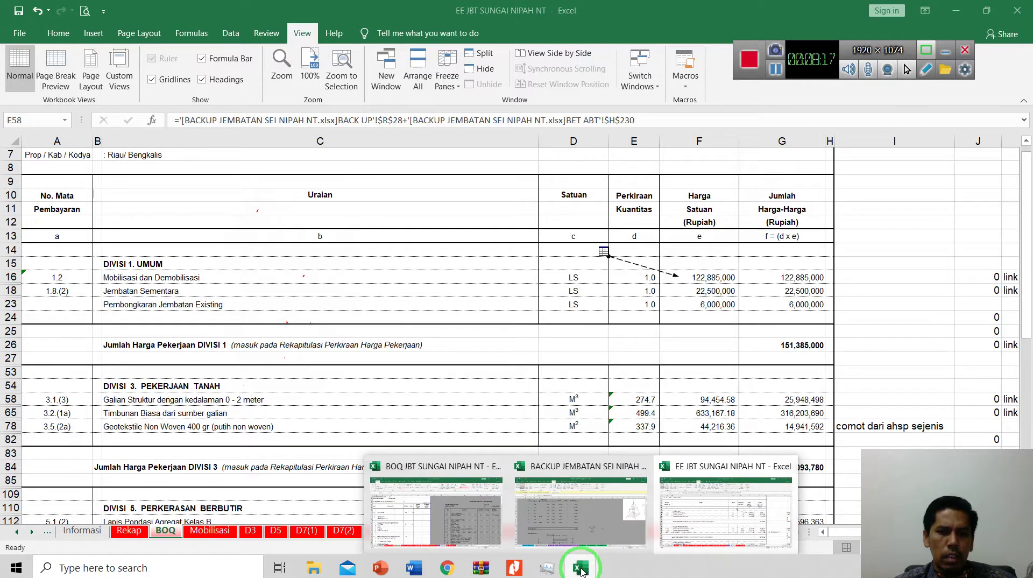
click(593, 524)
scroll(231, 414, up, 11)
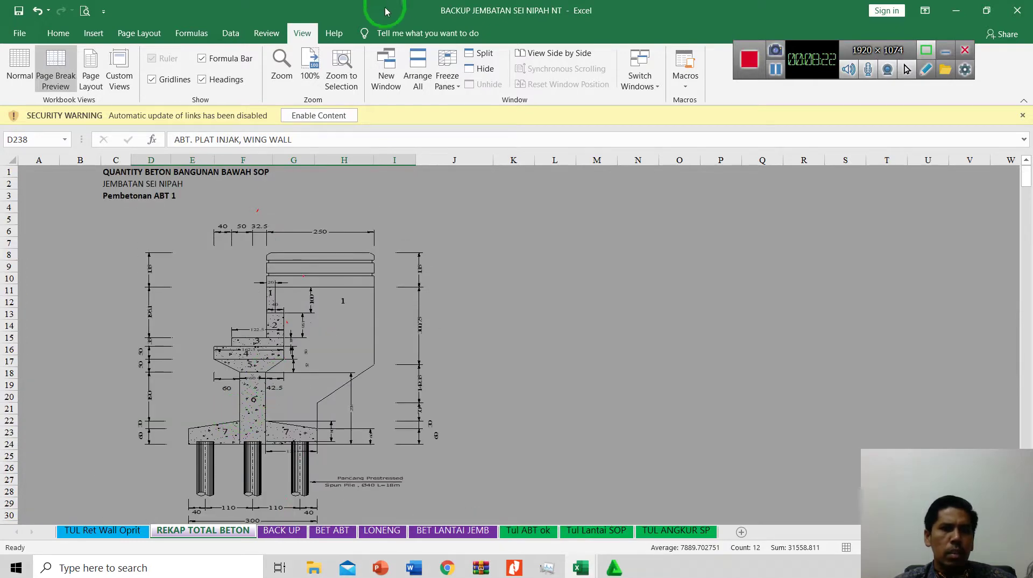
click(21, 69)
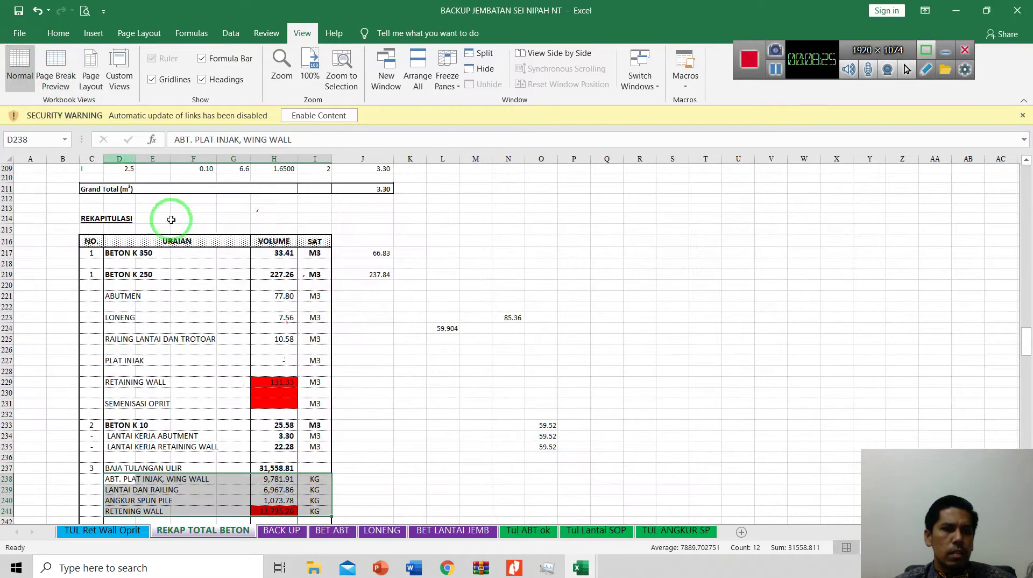
scroll(183, 258, up, 20)
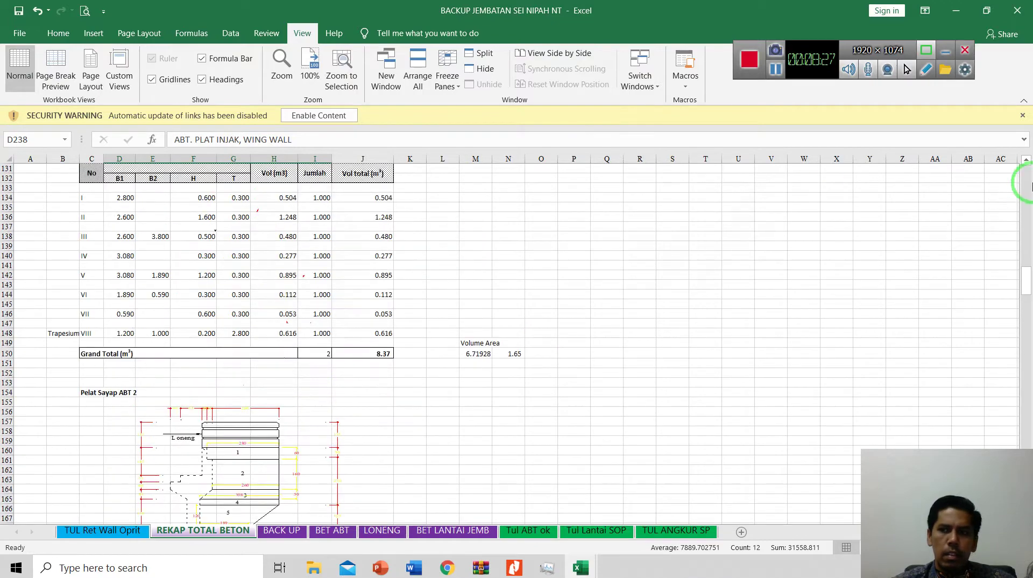
drag(1025, 272, 1020, 166)
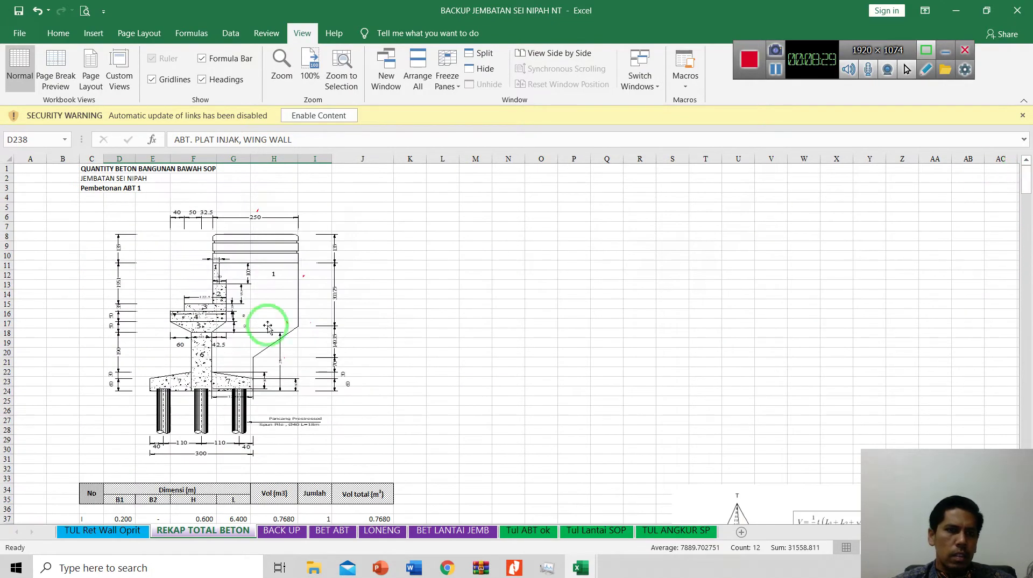
ctrl+scroll(136, 348, up, 4)
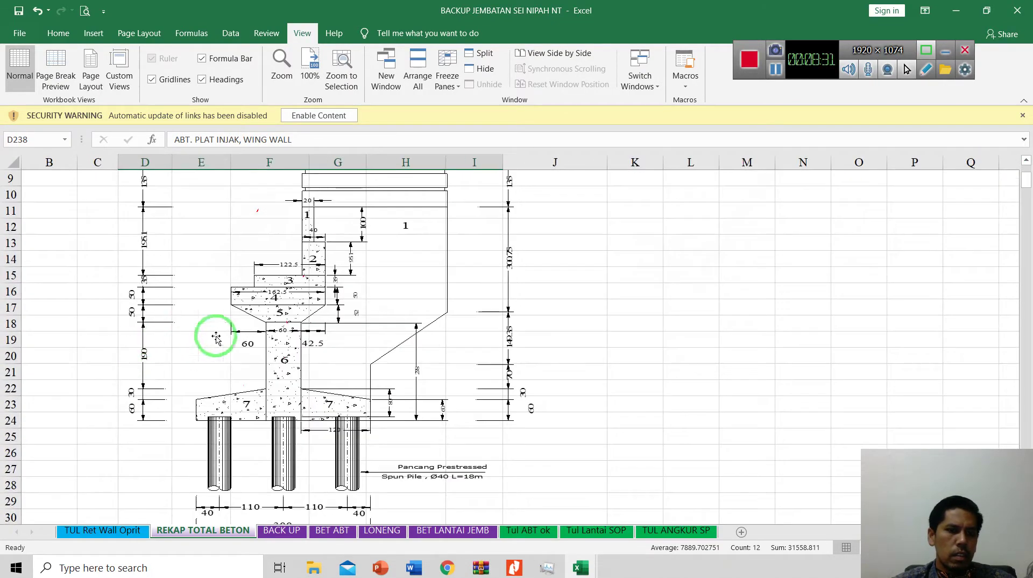
- Return to the EE JBT SUNGAI NIPAH NT workbook and point out the Galian Struktur dengan kedalaman 0 - 2 meter item
click(589, 569)
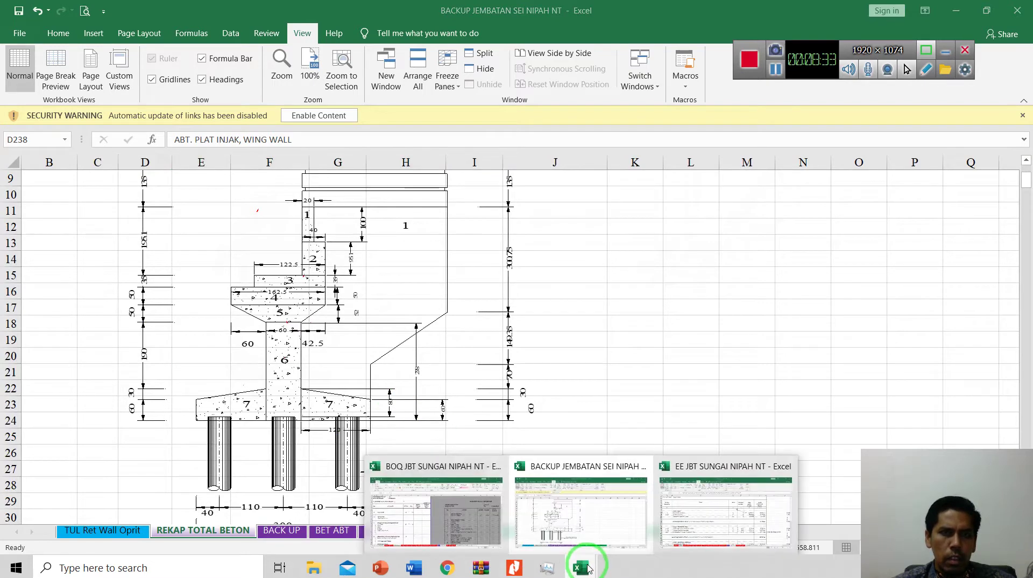
click(700, 511)
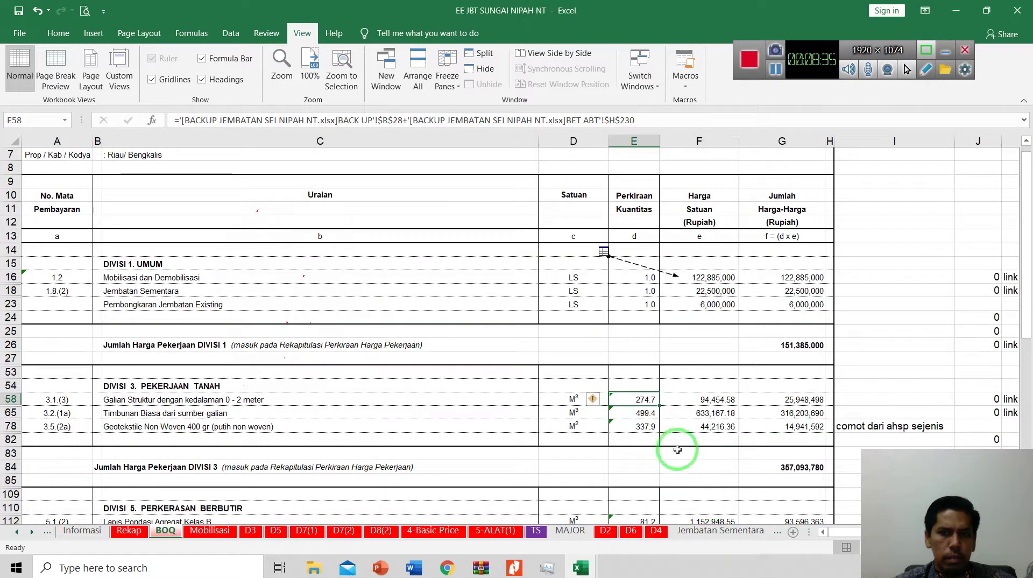
click(230, 398)
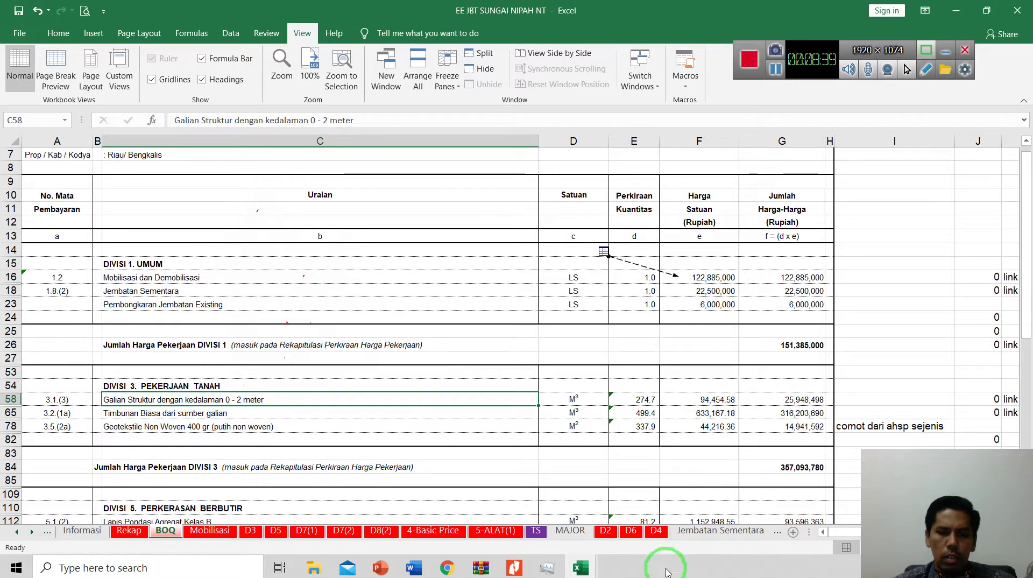
- Switch back to the BACKUP JEMBATAN SEI NIPAH NT workbook and show the TUL Ret Wall Oprit sheet in Normal view
click(587, 573)
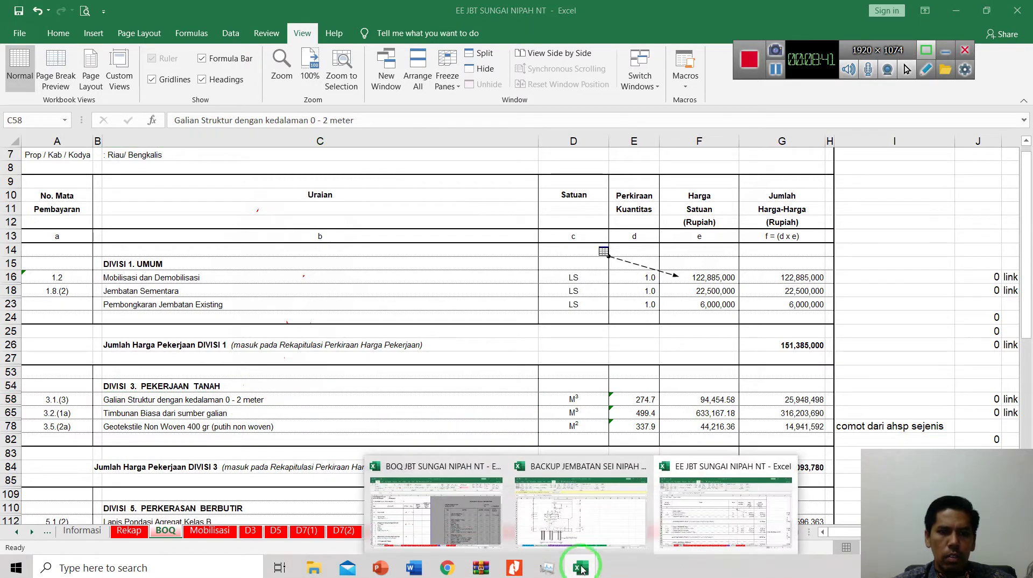
click(581, 523)
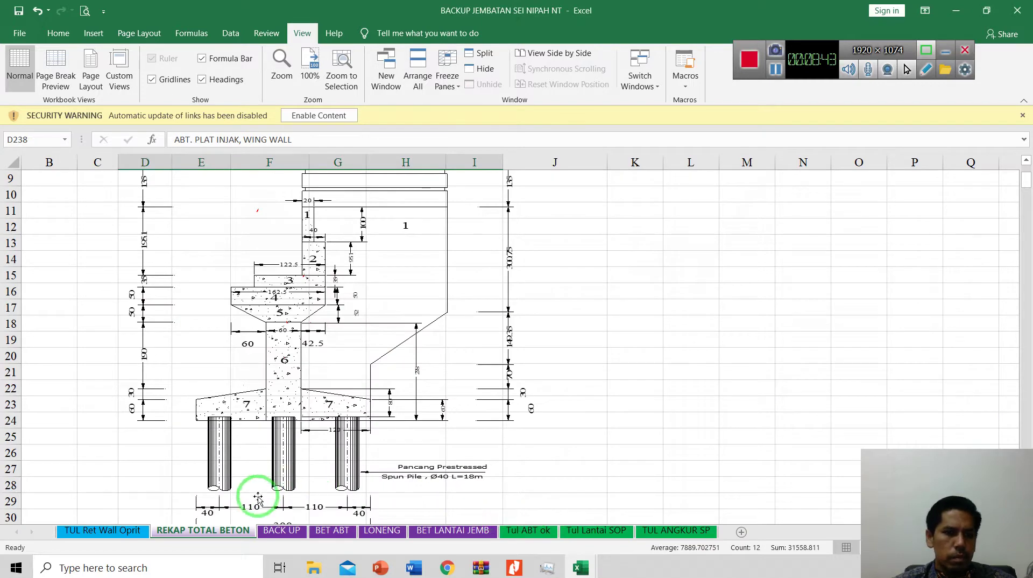
click(120, 532)
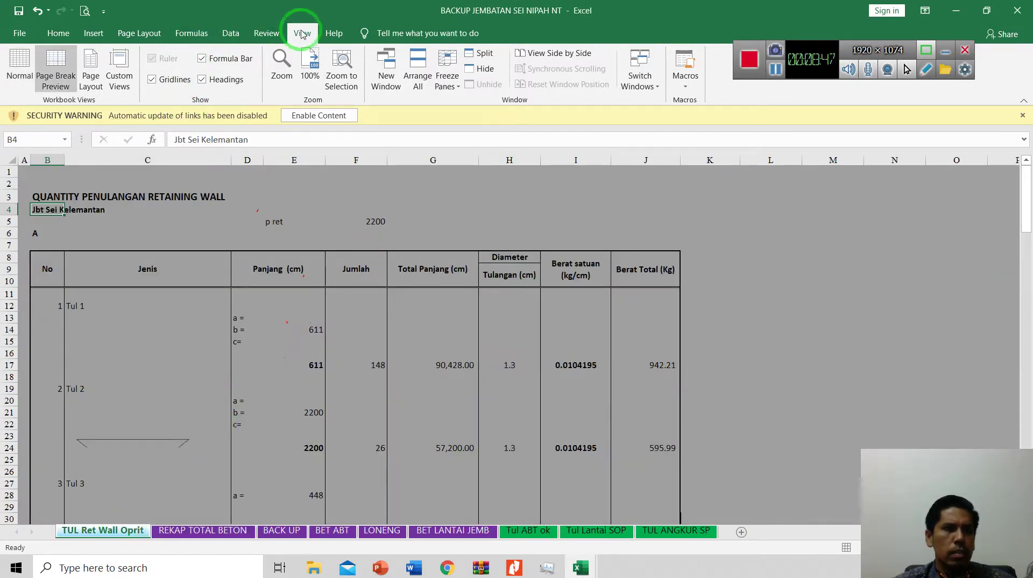
click(22, 72)
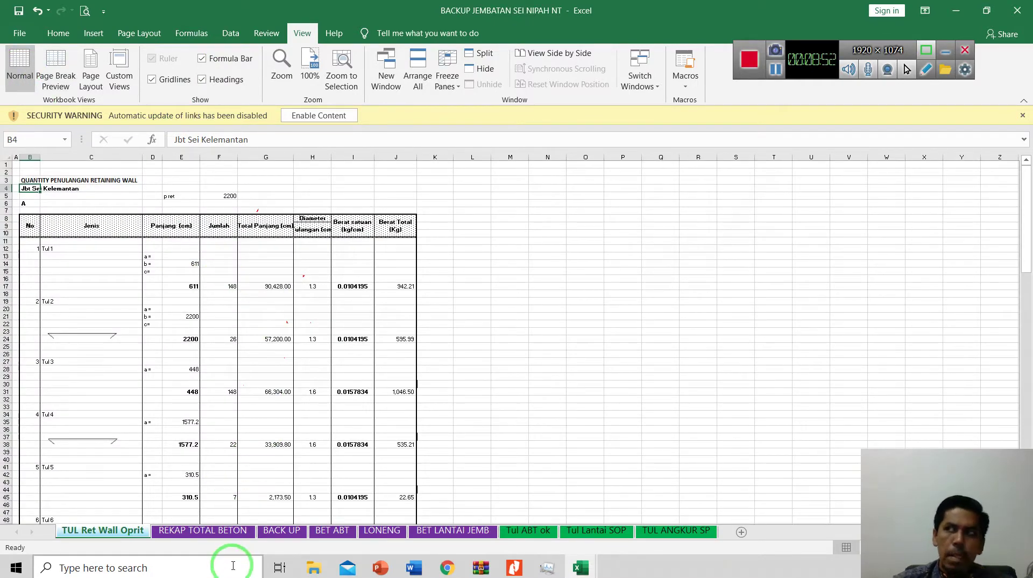
- Examine the ABT 1 concrete dimension and volume table on the REKAP TOTAL BETON sheet
click(203, 531)
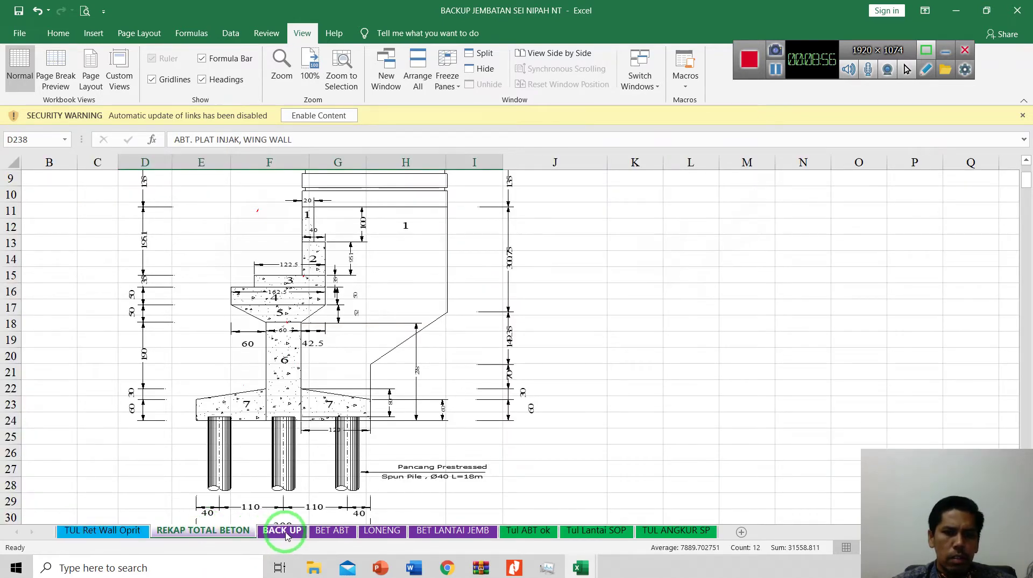
scroll(228, 469, down, 8)
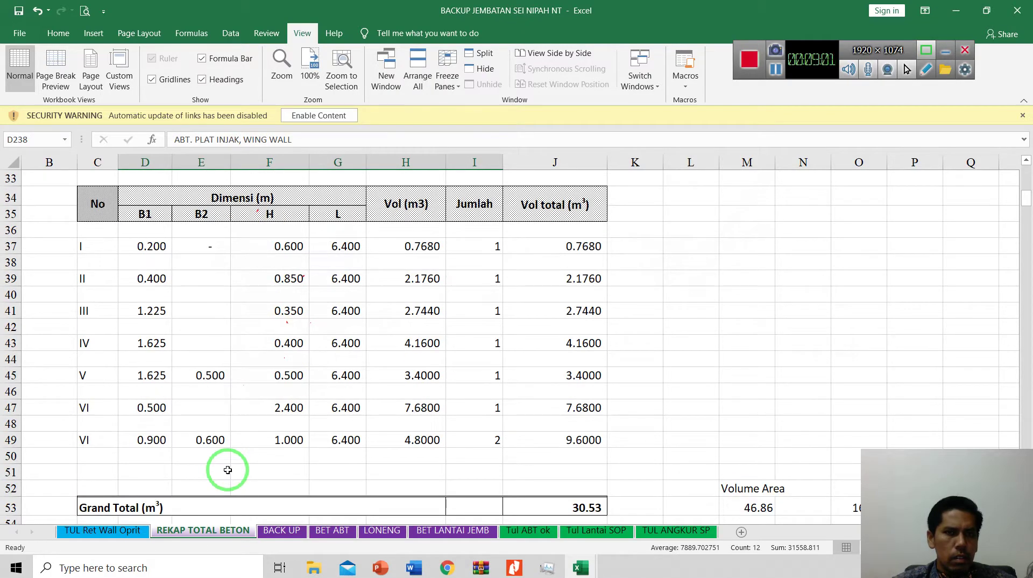
- Examine the second abutment's dimension and volume table and the Pelat Sayap ABT 1 drawing on the REKAP TOTAL BETON sheet
scroll(228, 470, down, 13)
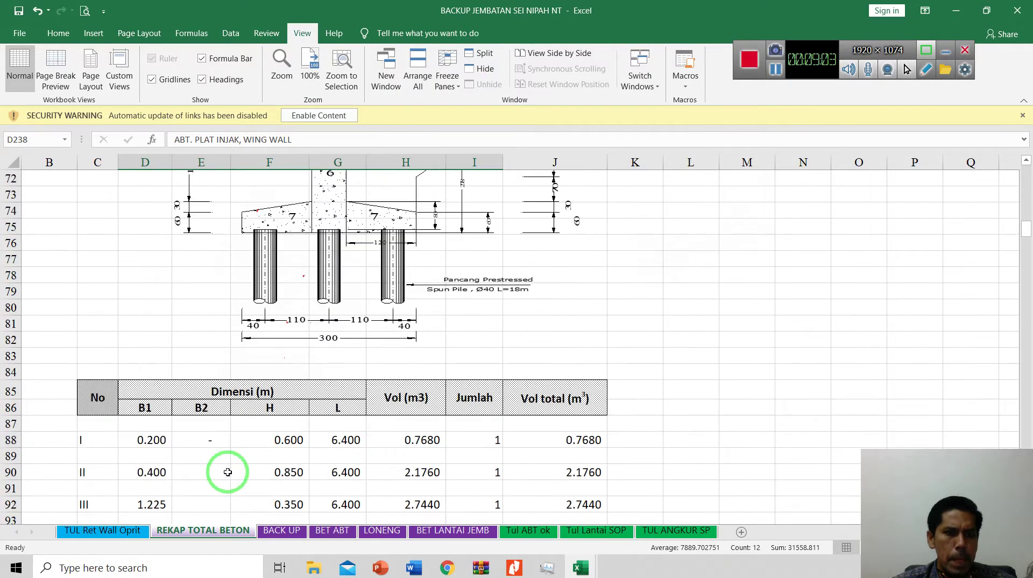
scroll(227, 472, down, 3)
scroll(229, 472, down, 4)
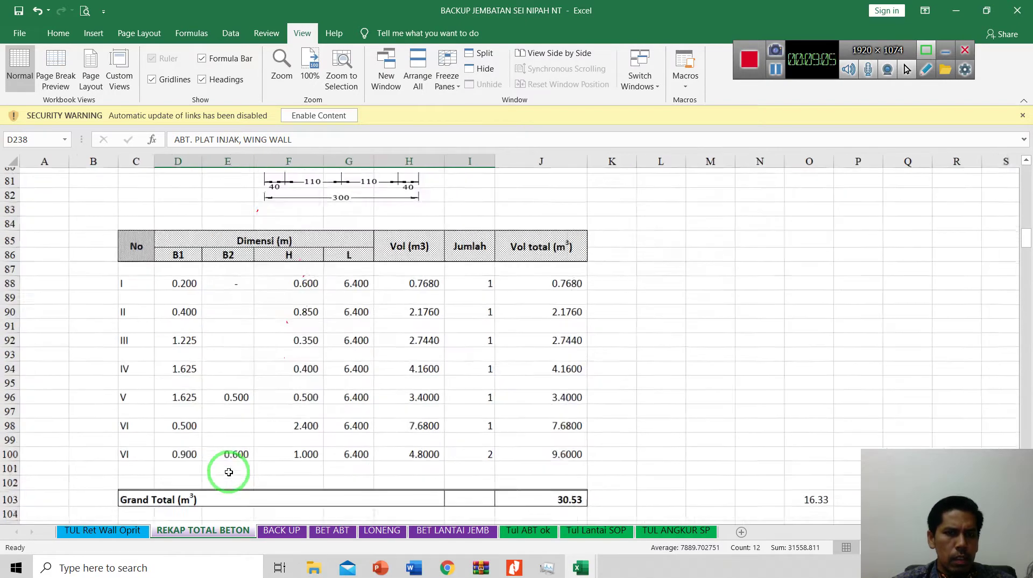
scroll(230, 476, up, 1)
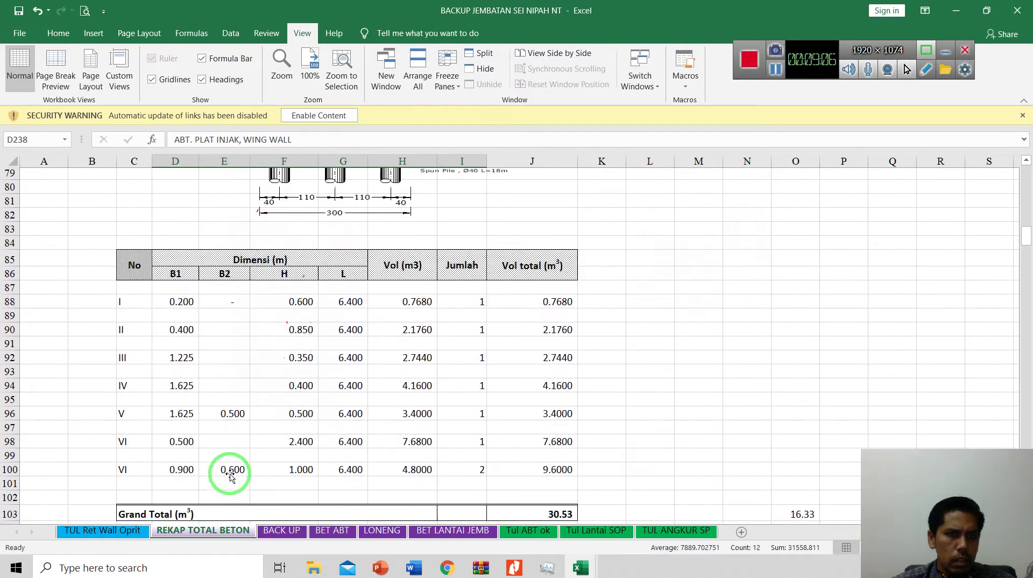
scroll(230, 476, down, 4)
scroll(233, 481, down, 6)
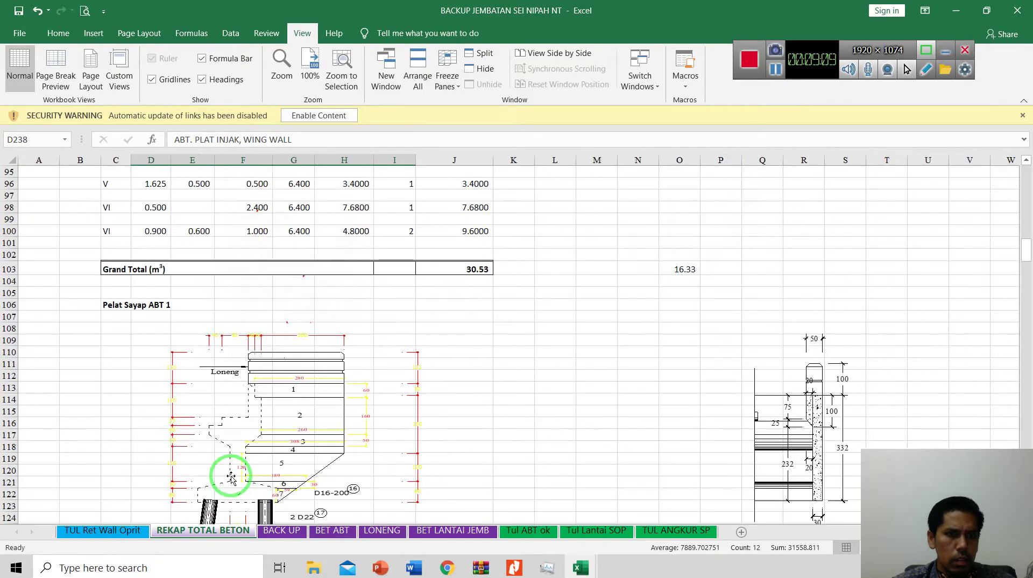
- Show the BACK UP sheet and point out the Galian Struktur dengan Kedalaman 0 -2 meter item and its volume in R28
click(292, 531)
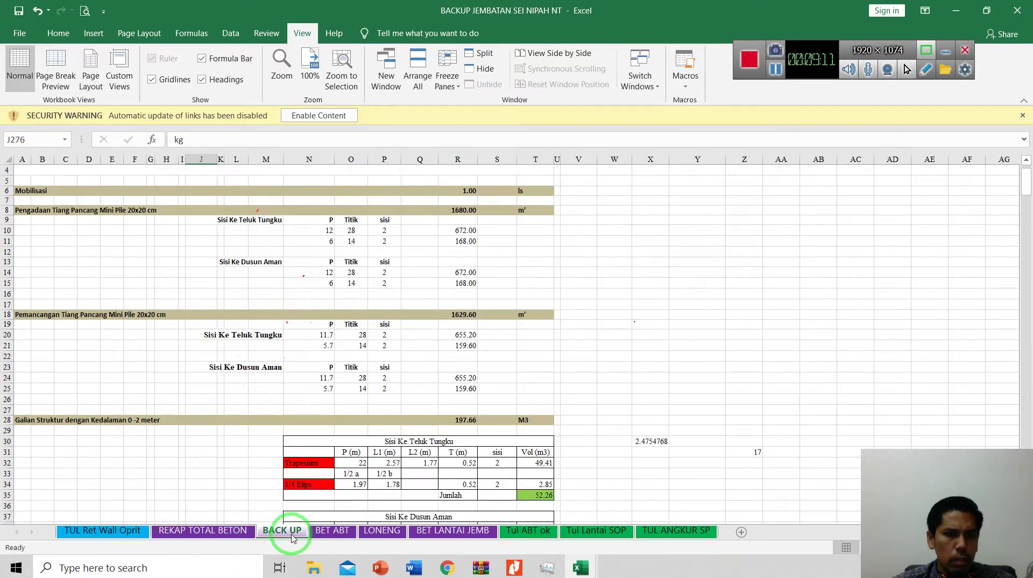
scroll(230, 457, up, 2)
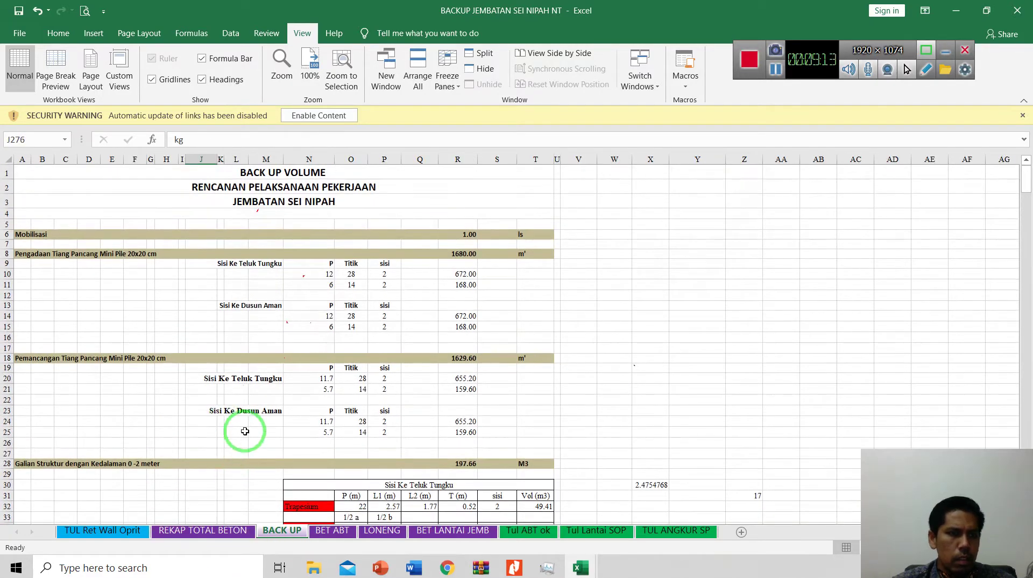
scroll(76, 362, down, 3)
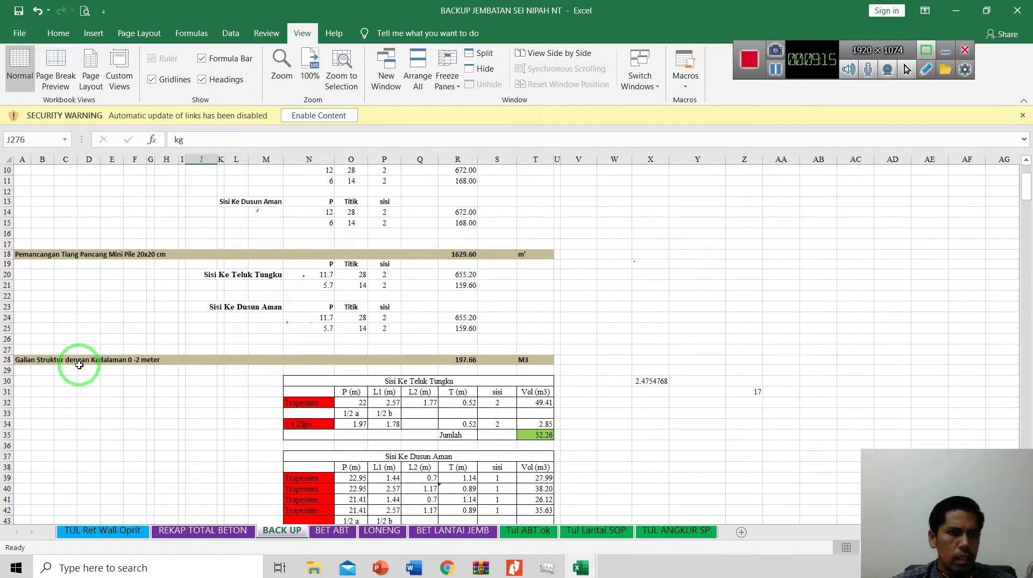
click(70, 358)
click(34, 361)
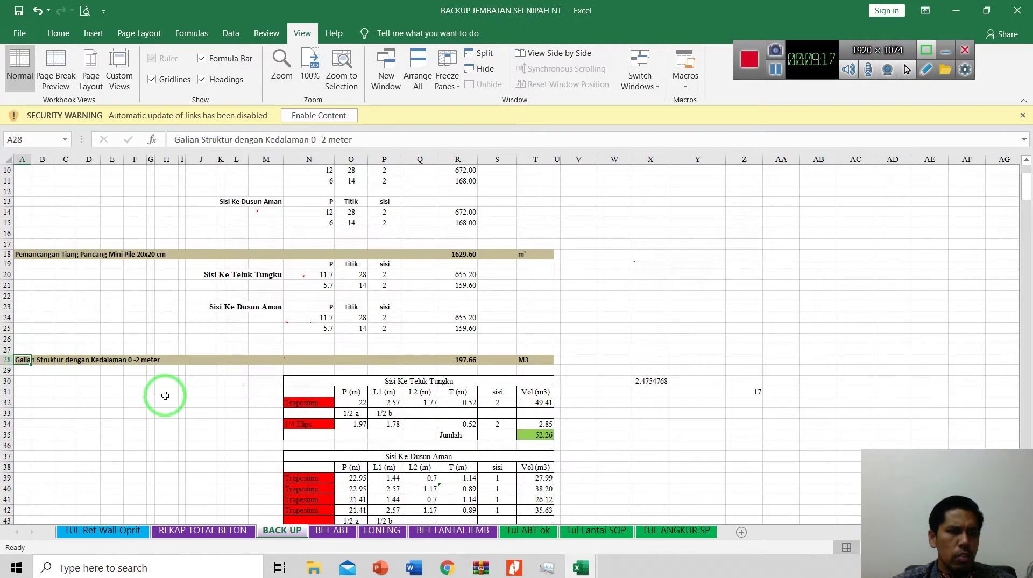
scroll(161, 393, up, 3)
scroll(182, 397, down, 4)
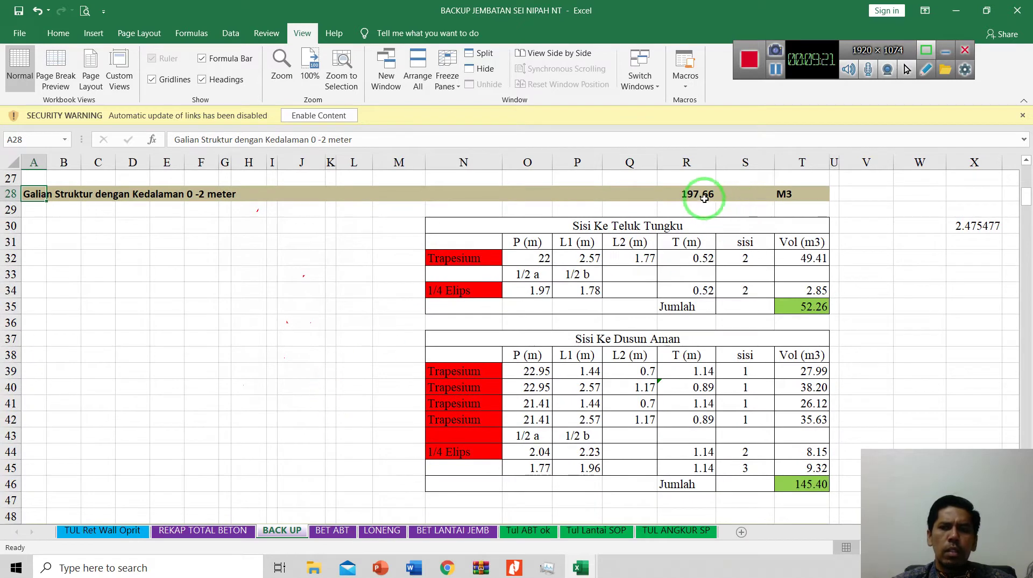
click(703, 198)
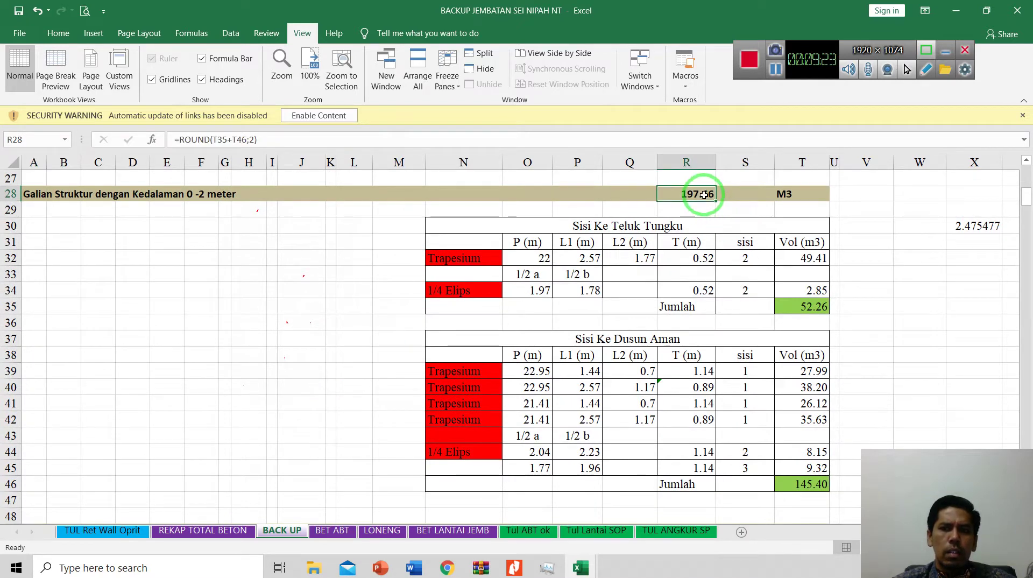
- Switch to the EE JBT SUNGAI NIPAH NT workbook and inspect the quantity formula of the Galian Struktur item in E58
click(590, 572)
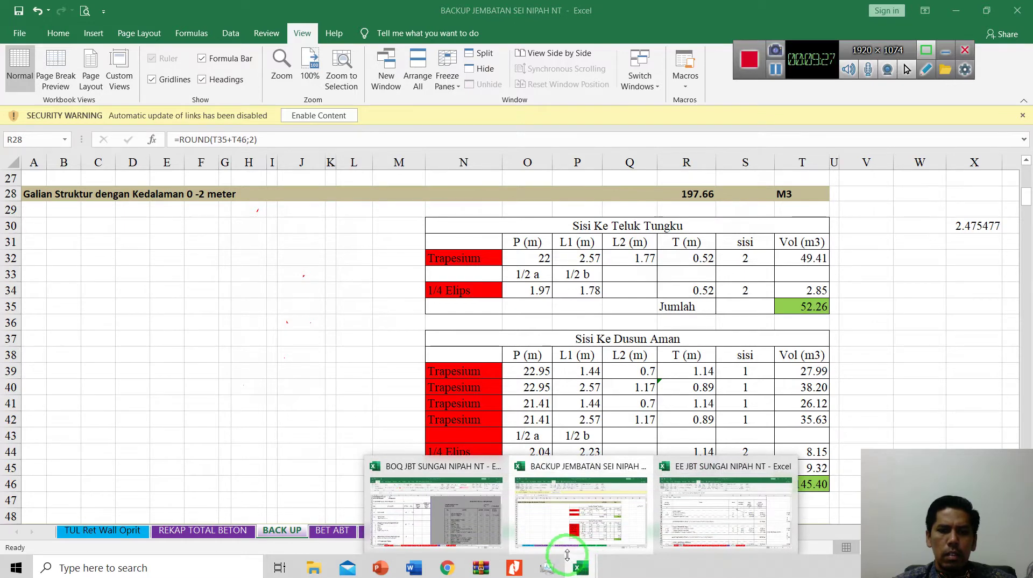
click(723, 512)
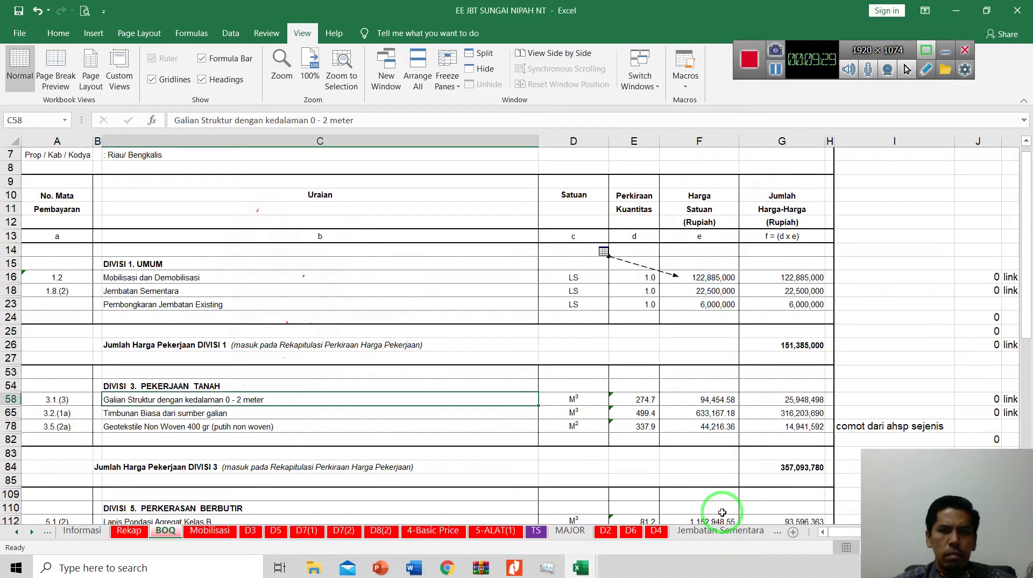
click(650, 399)
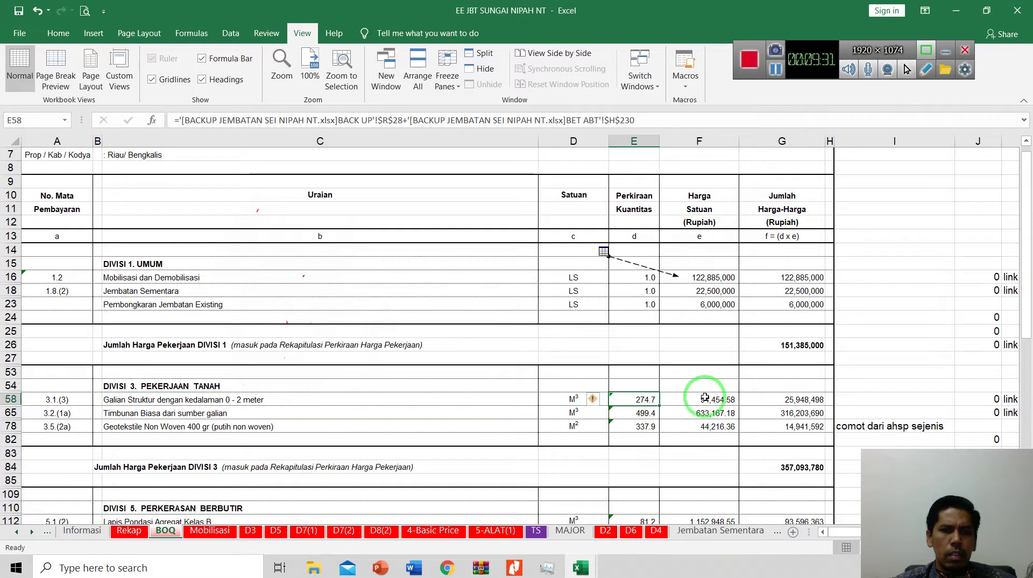
- Return to the BACKUP JEMBATAN SEI NIPAH NT workbook and trace the cells referenced by the Galian Struktur volume formula in R28
click(590, 570)
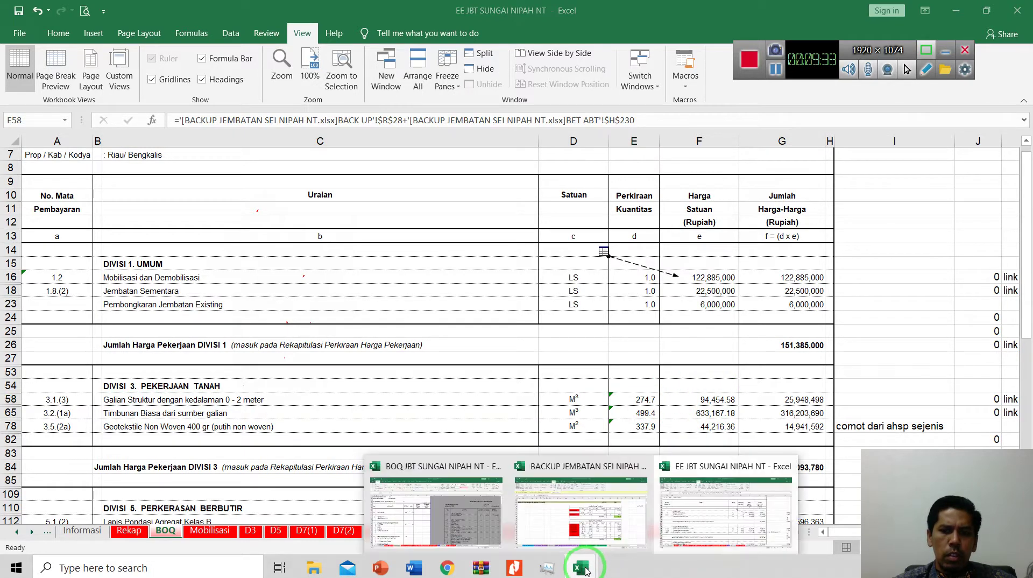
click(594, 517)
scroll(529, 387, up, 2)
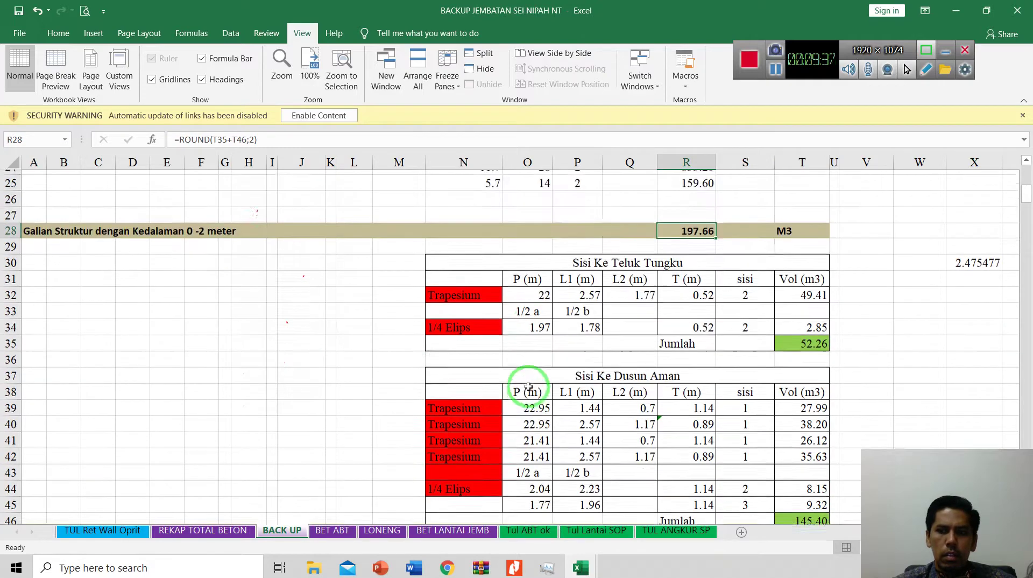
double_click(696, 291)
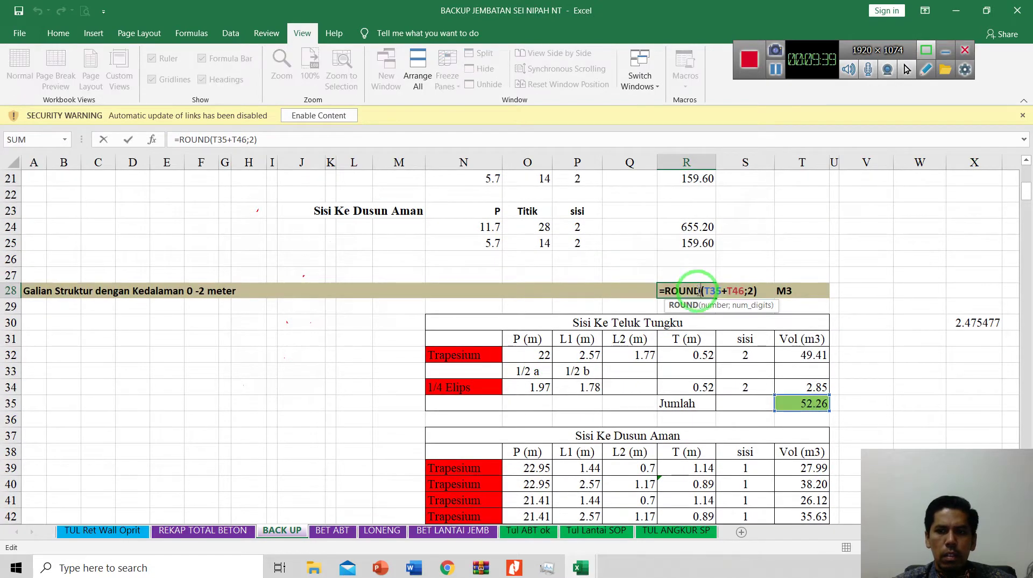
scroll(698, 293, down, 3)
scroll(697, 293, down, 1)
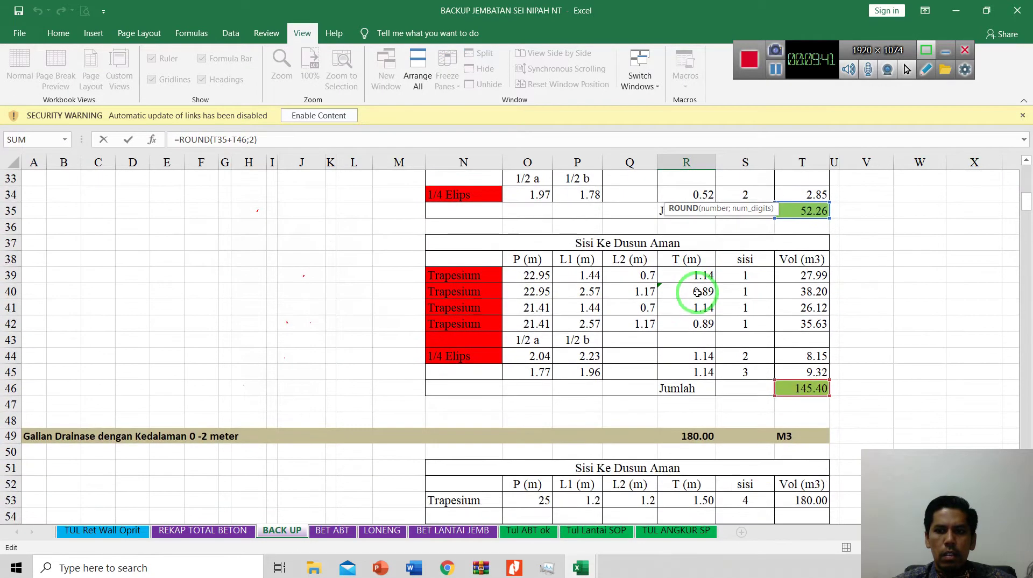
scroll(698, 292, down, 1)
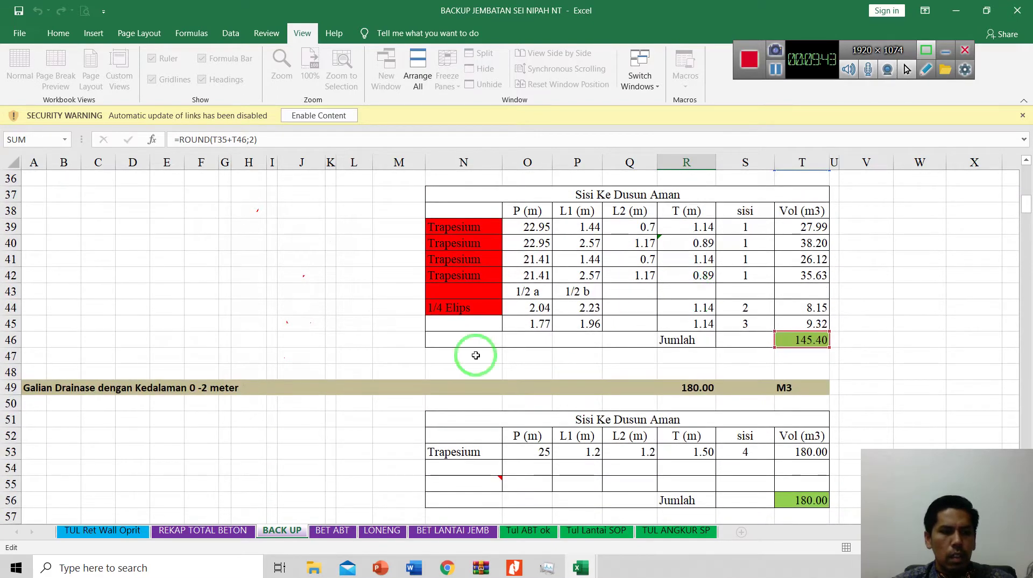
key(Escape)
- Review the BACK UP sheet's volume items, from the mobilisation and mini pile entries through the excavation and Tanah Timbunan tables
scroll(135, 374, up, 2)
ctrl+scroll(134, 377, down, 1)
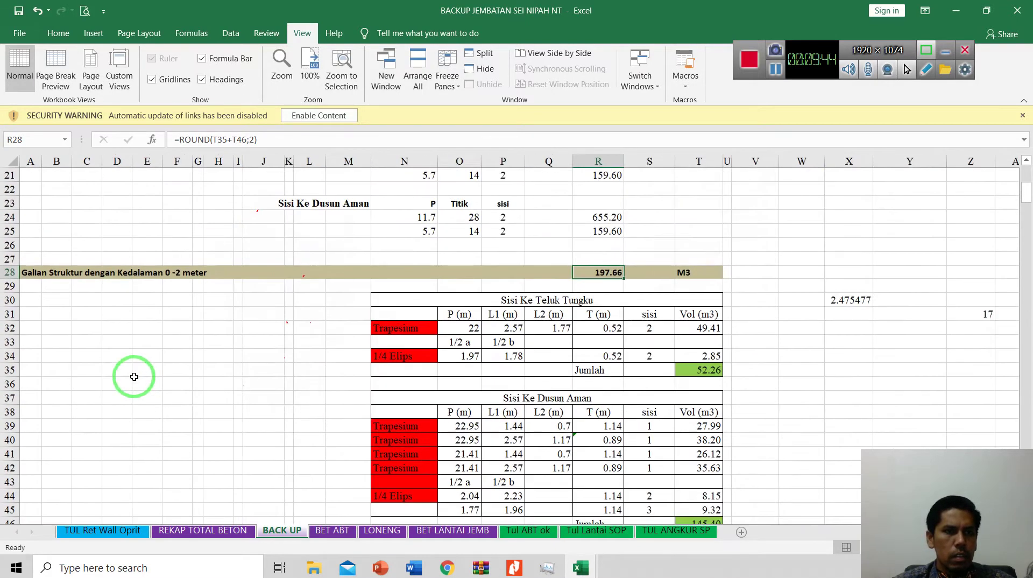
scroll(135, 377, down, 8)
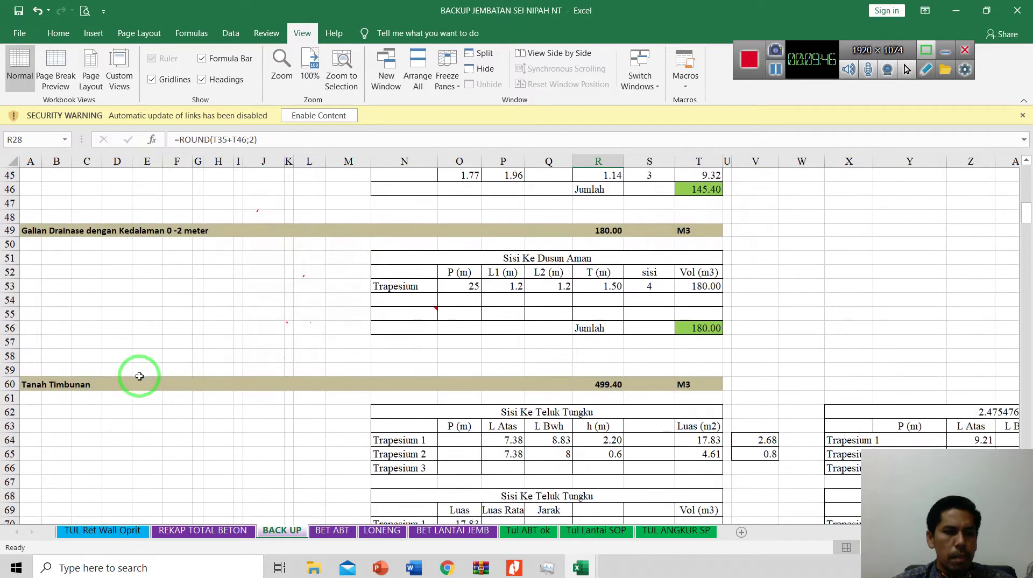
scroll(139, 377, down, 5)
scroll(138, 376, up, 13)
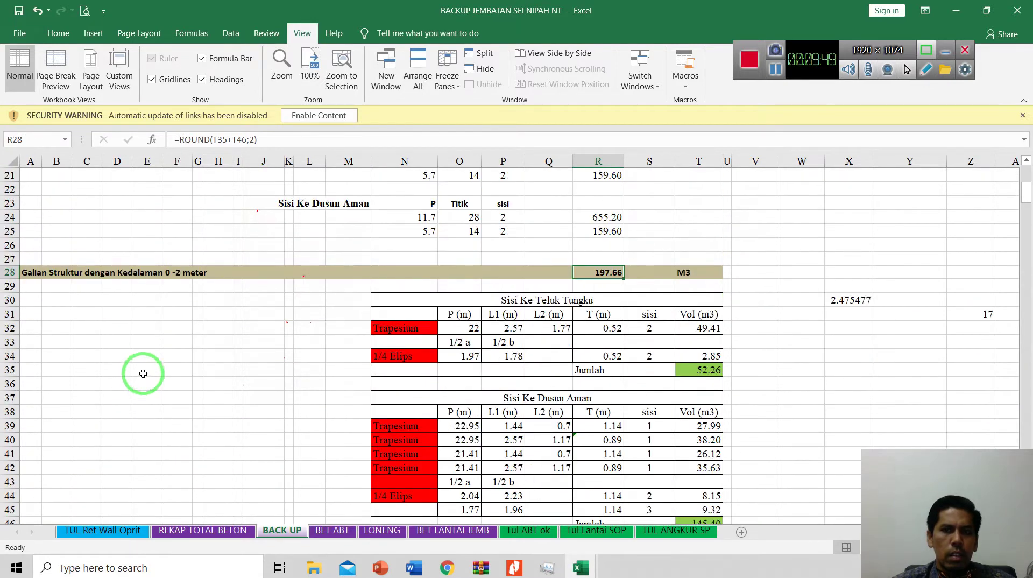
scroll(198, 344, up, 4)
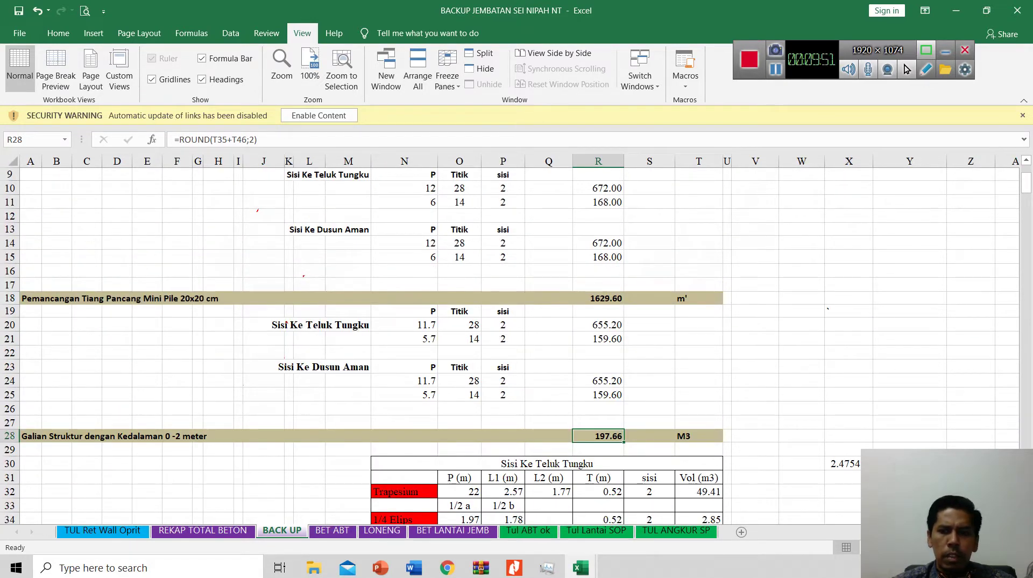
scroll(52, 370, up, 3)
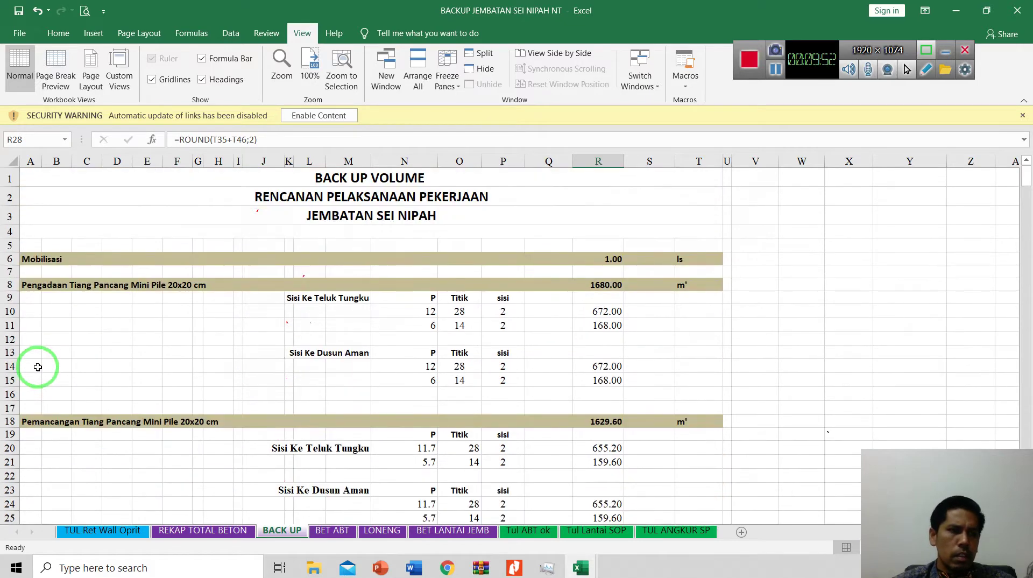
scroll(48, 367, down, 4)
scroll(44, 364, down, 5)
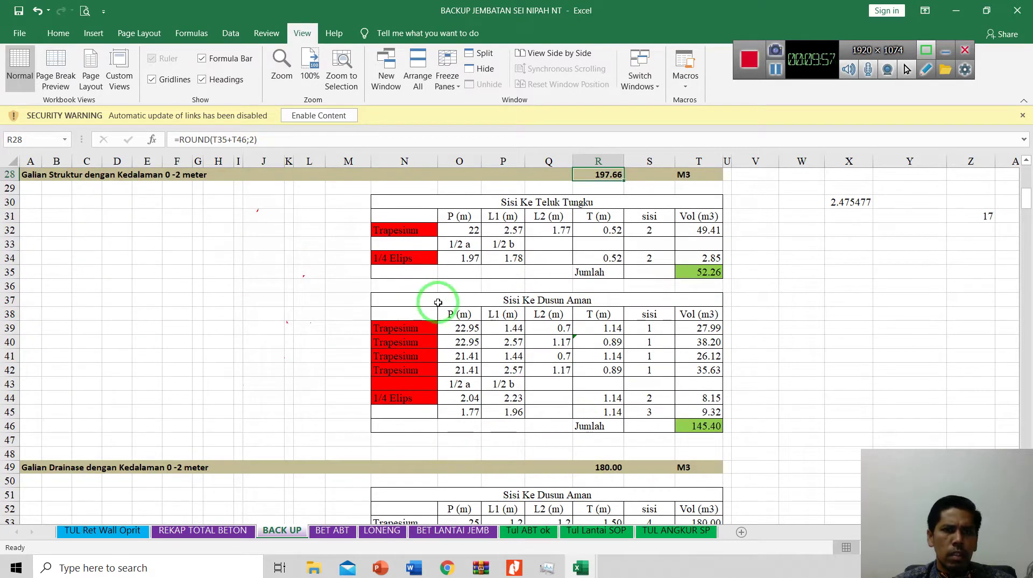
scroll(436, 300, up, 2)
scroll(522, 309, down, 3)
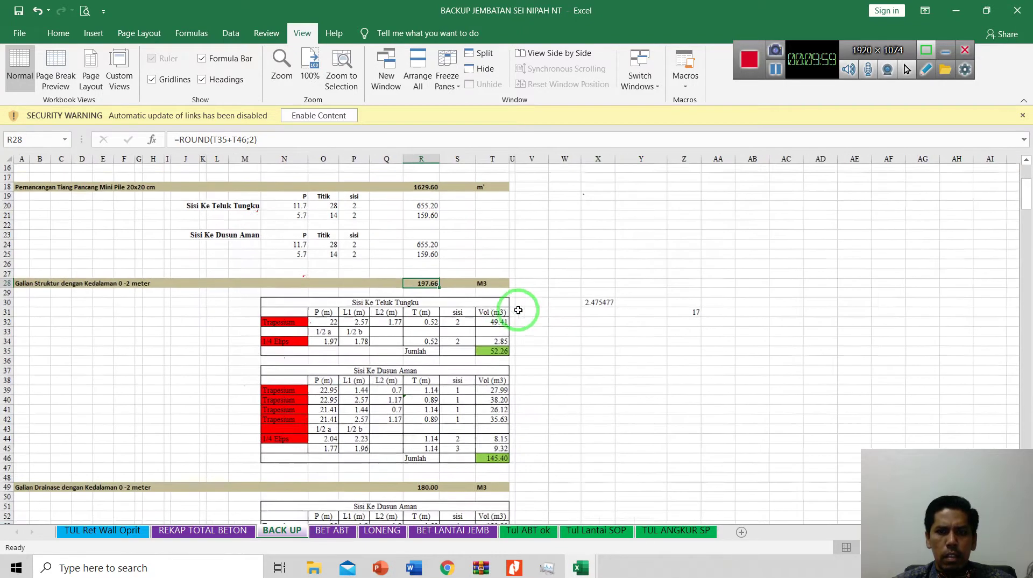
scroll(353, 408, up, 3)
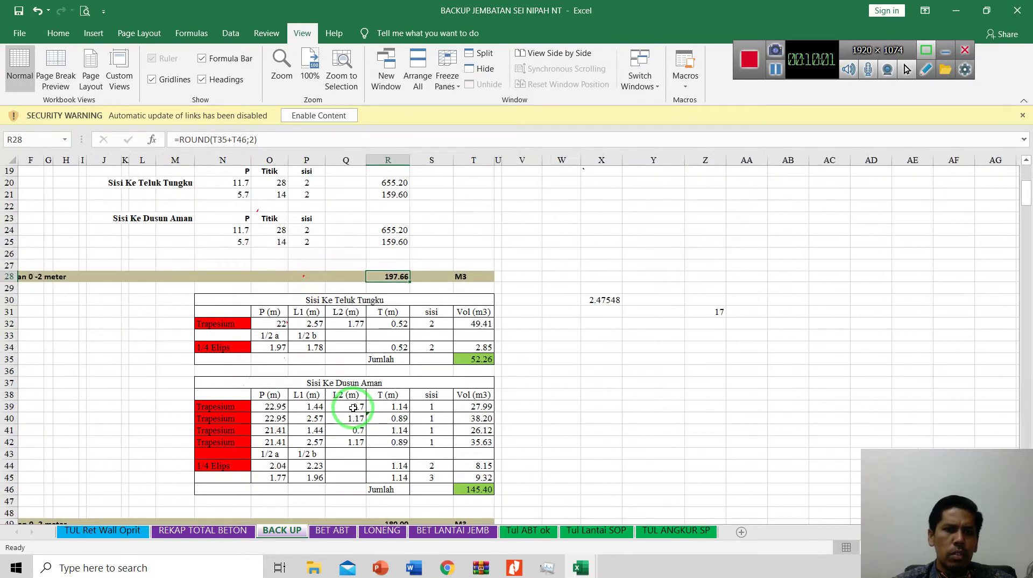
- Point out the Sisi Ke Teluk Tungku and Sisi Ke Dusun Aman excavation tables under the Galian Struktur item
ctrl+click(338, 302)
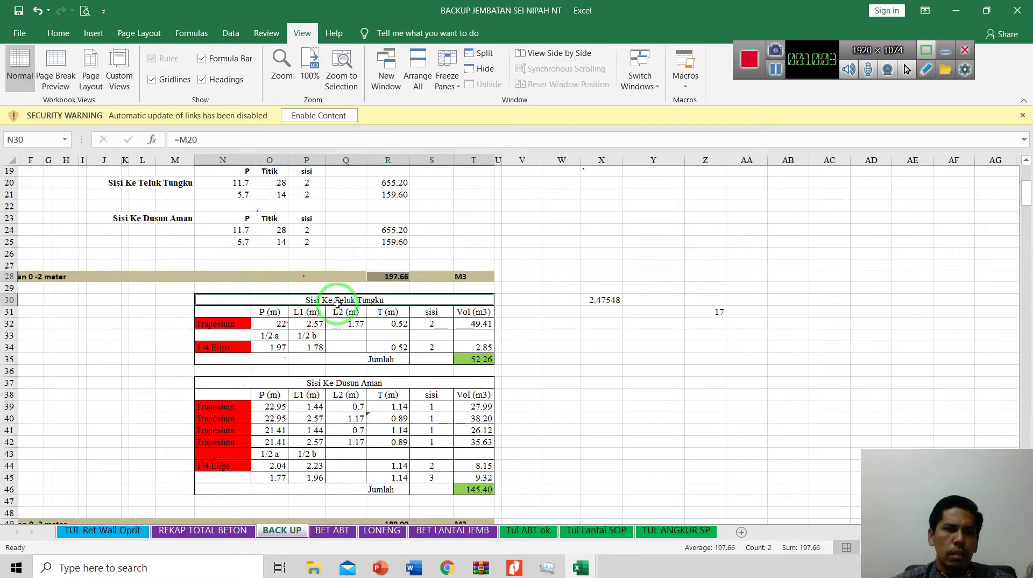
scroll(300, 367, up, 1)
scroll(299, 369, down, 2)
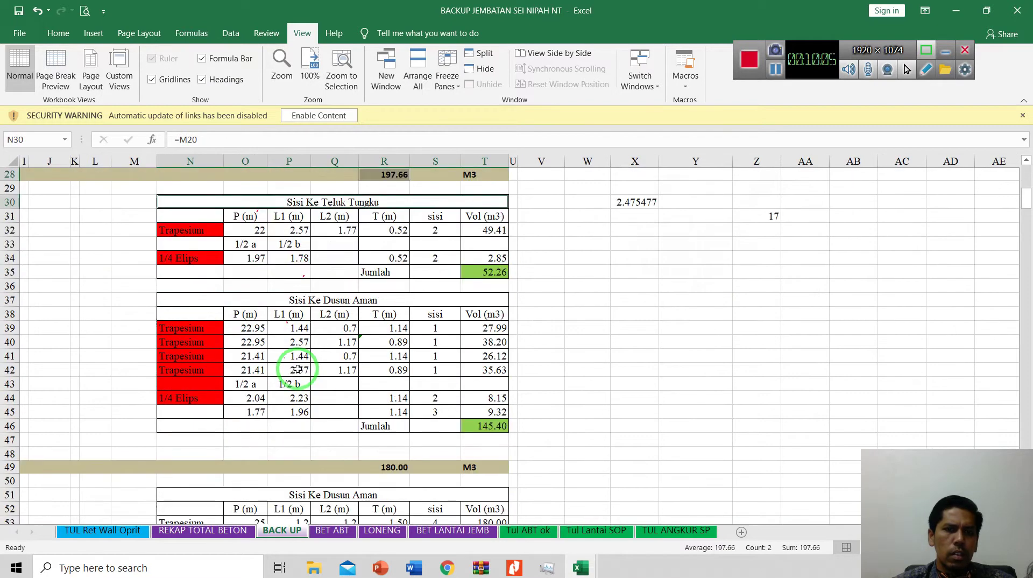
scroll(371, 344, up, 1)
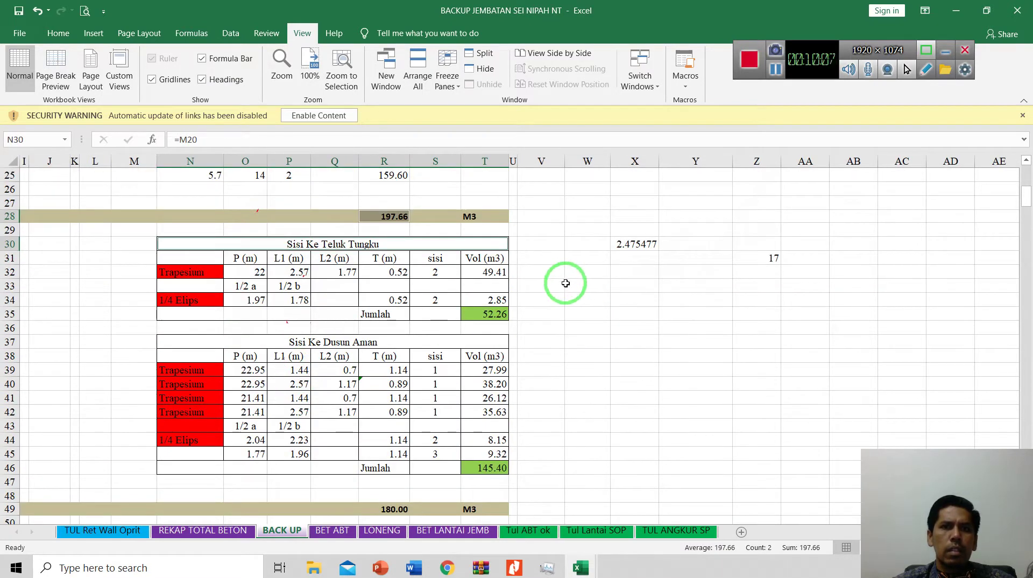
scroll(316, 367, down, 1)
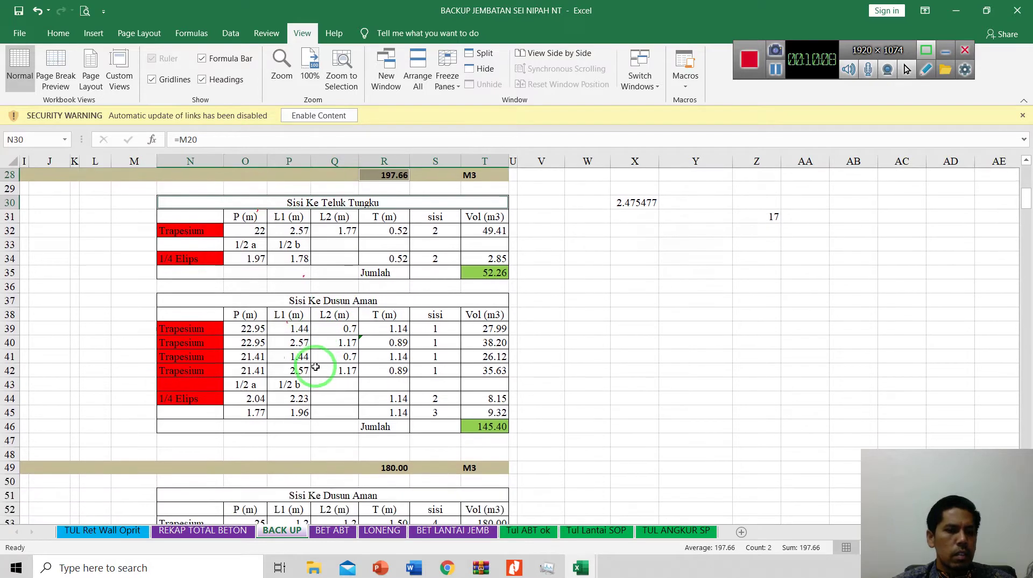
scroll(318, 370, up, 1)
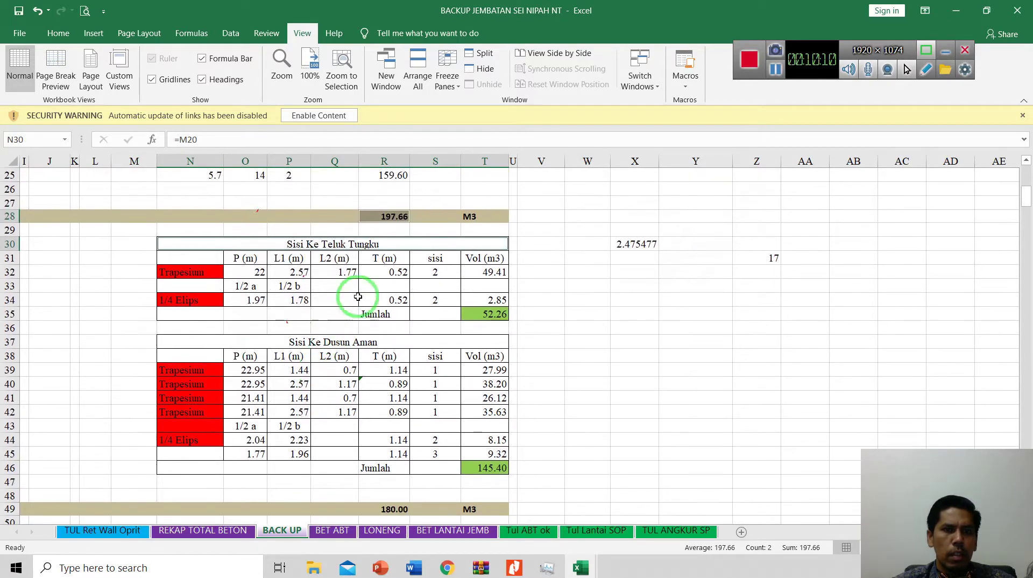
click(339, 346)
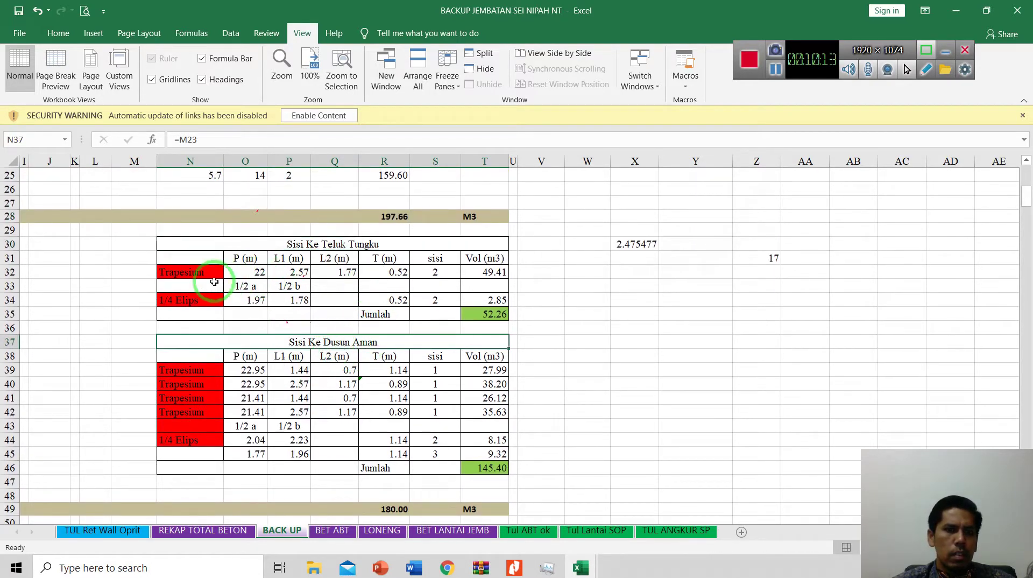
- Inspect the Trapesium and 1/4 Elips entries and the trapezium's length and L1 dimensions in the Sisi Ke Teluk Tungku excavation table
click(197, 274)
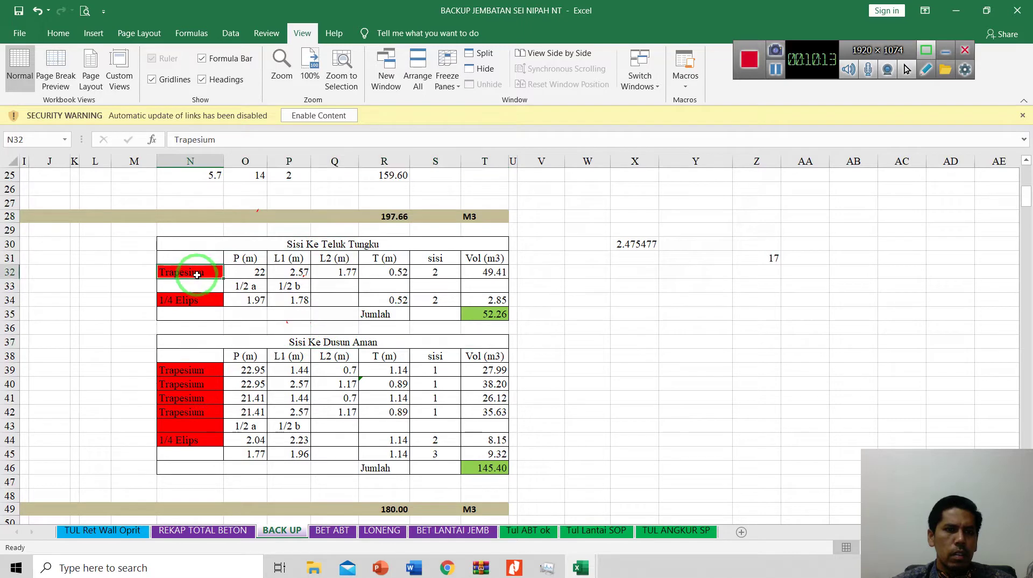
click(195, 305)
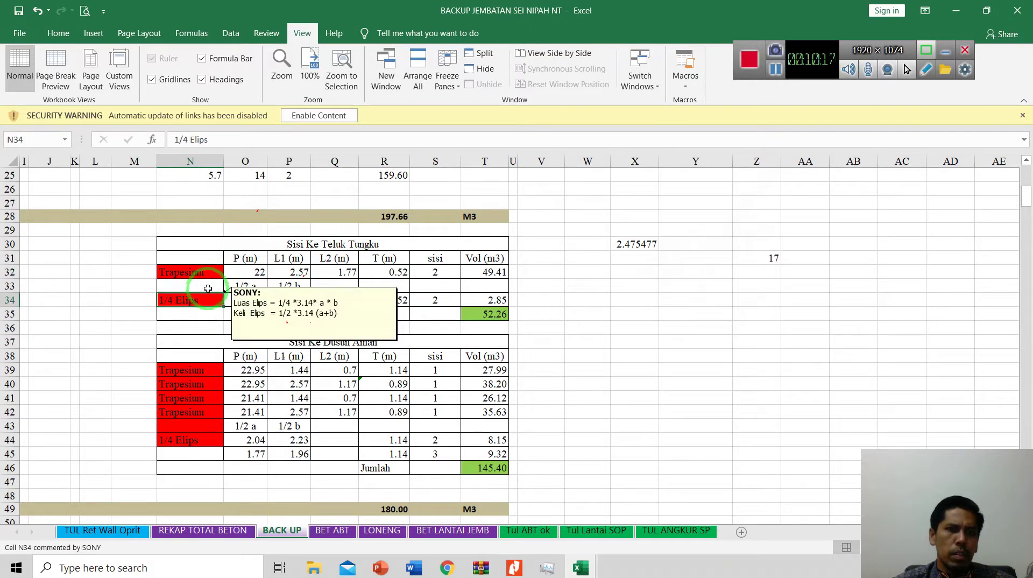
click(200, 275)
click(259, 273)
click(303, 272)
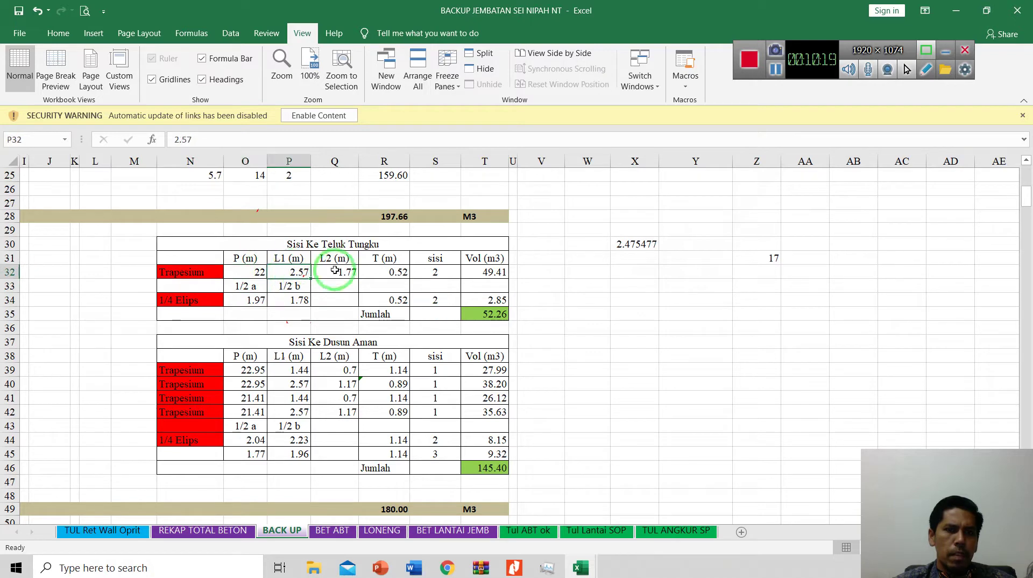
scroll(304, 273, left, 5)
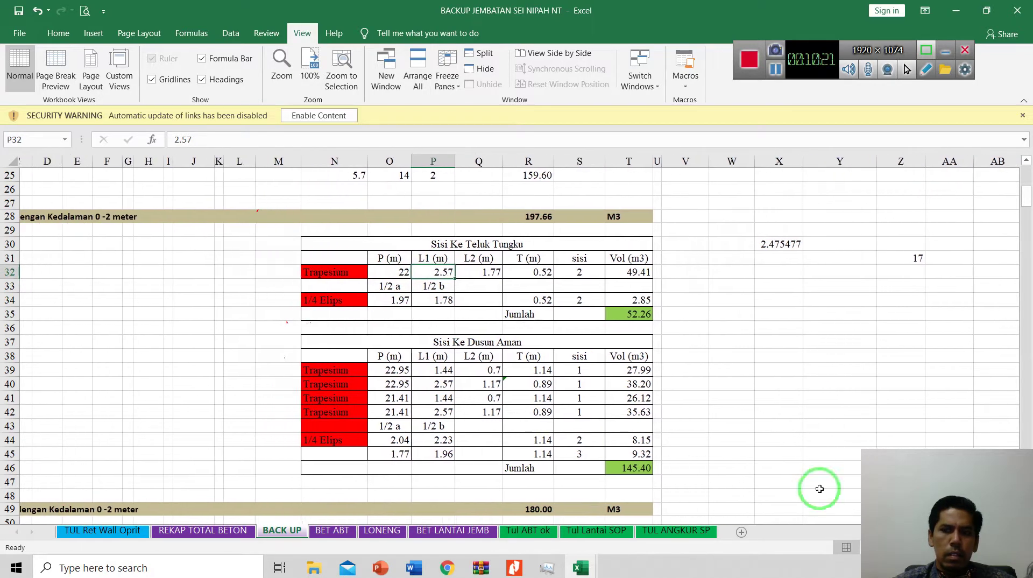
scroll(405, 409, up, 5)
scroll(405, 408, down, 3)
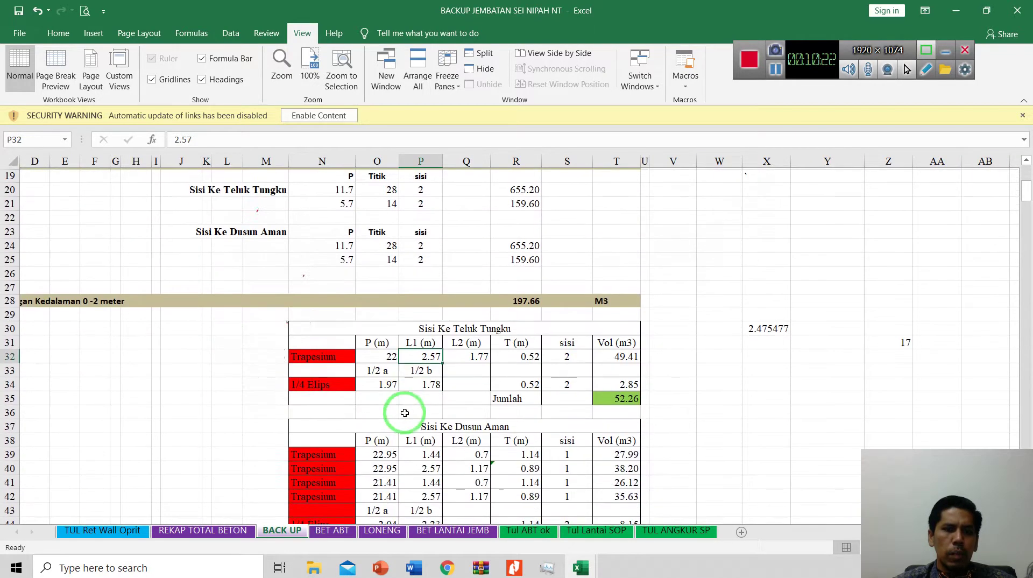
scroll(517, 339, left, 3)
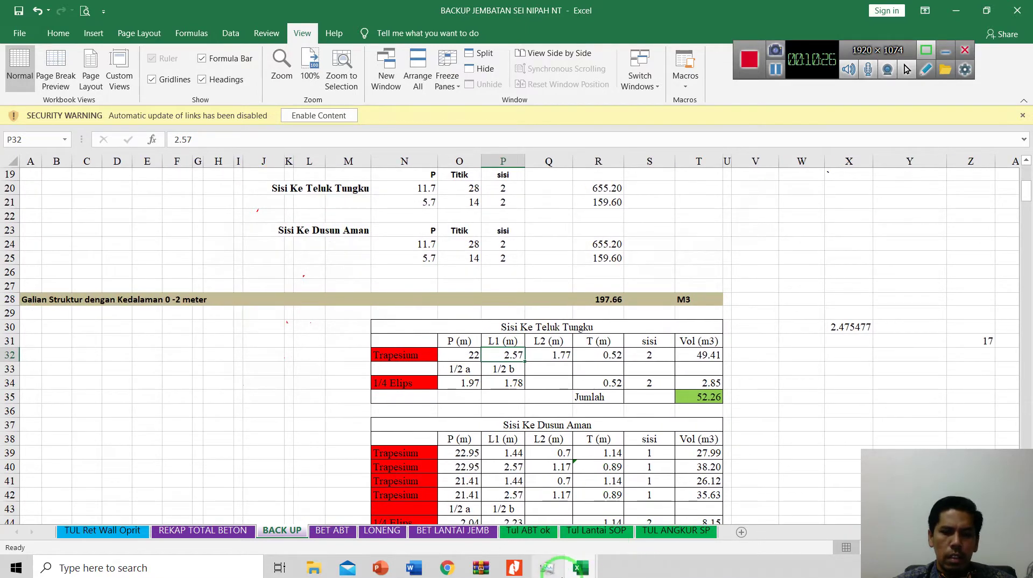
- Switch to SEI NIPAH.pdf in Nitro Pro and examine the Teluk Tungku side abutment and excavation zone on the long section
click(555, 574)
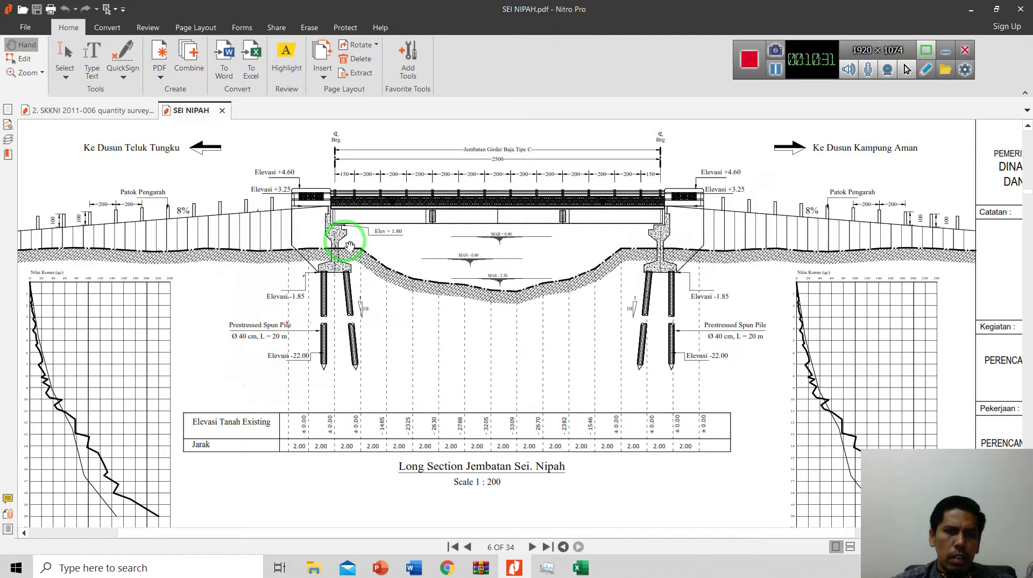
scroll(349, 246, up, 1)
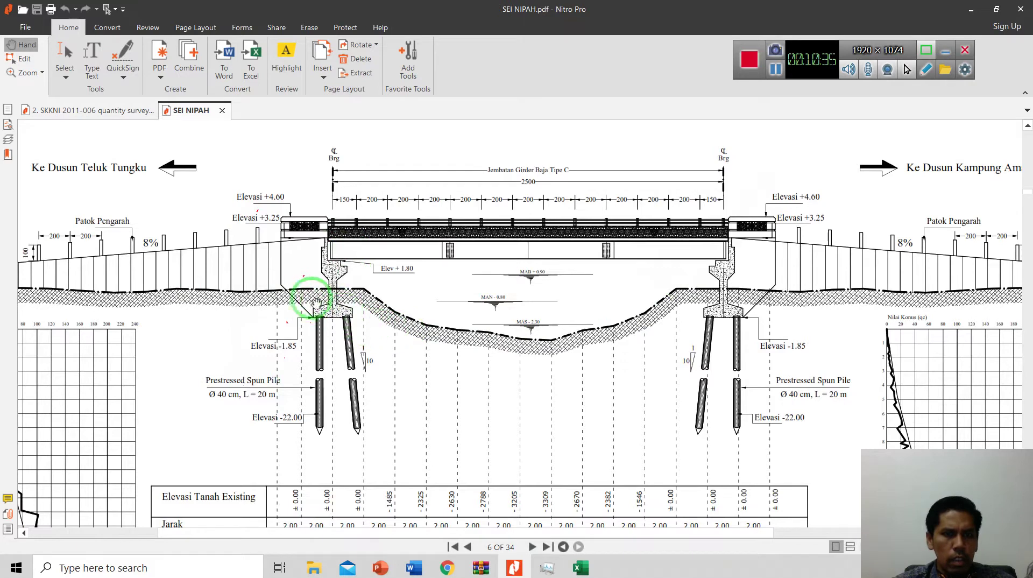
scroll(332, 305, up, 1)
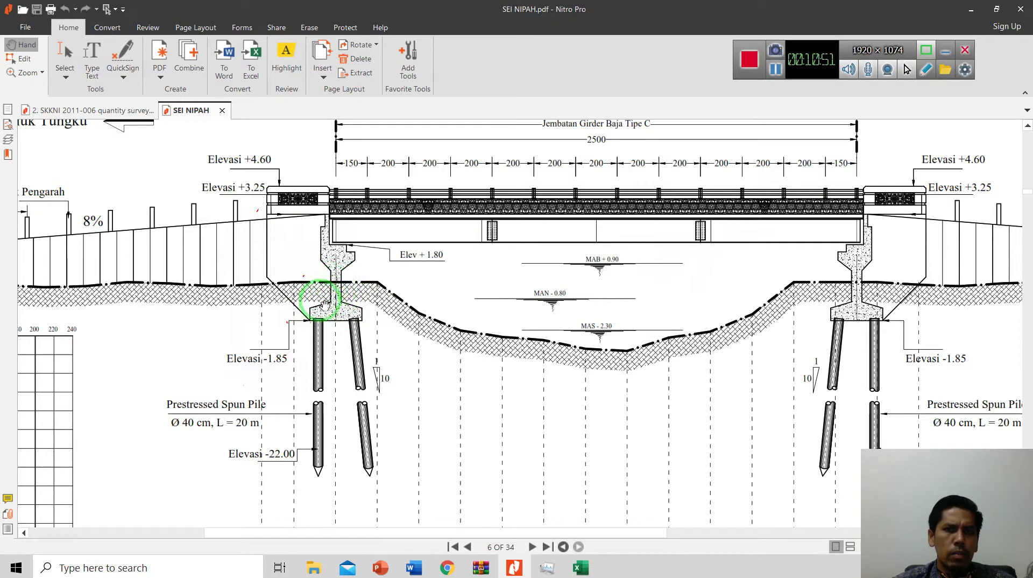
scroll(387, 325, down, 2)
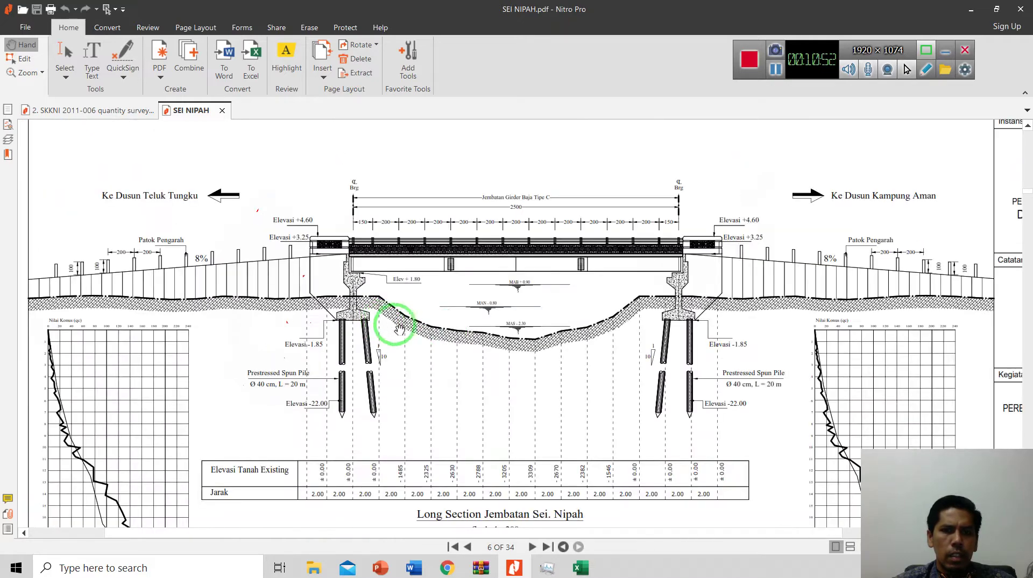
- Review the bridge drawings from the abutment reinforcement and bar details to the deck sheets, and back to the Sungai Nipah contour plan
scroll(446, 339, down, 5)
scroll(454, 338, down, 6)
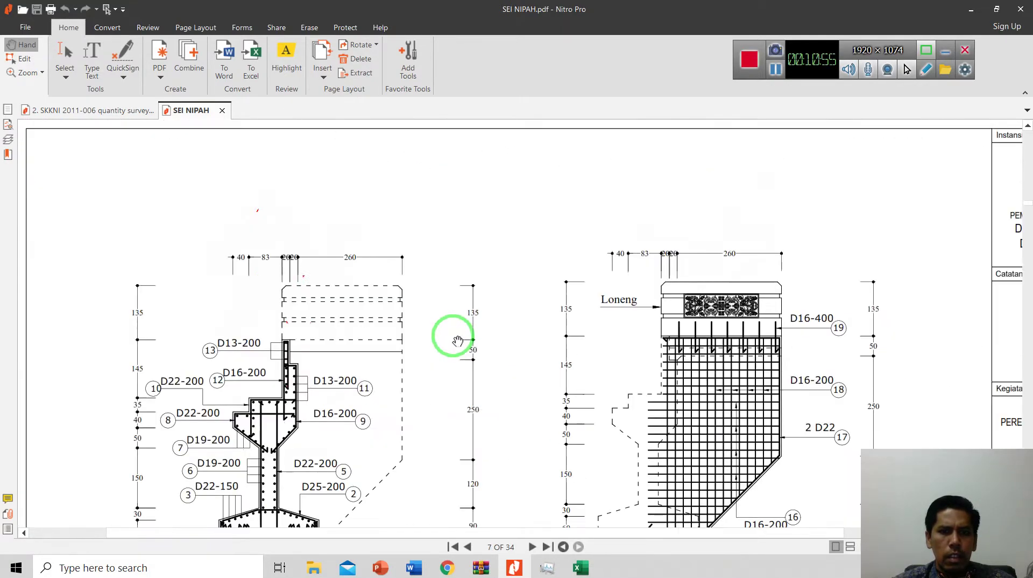
scroll(459, 341, down, 10)
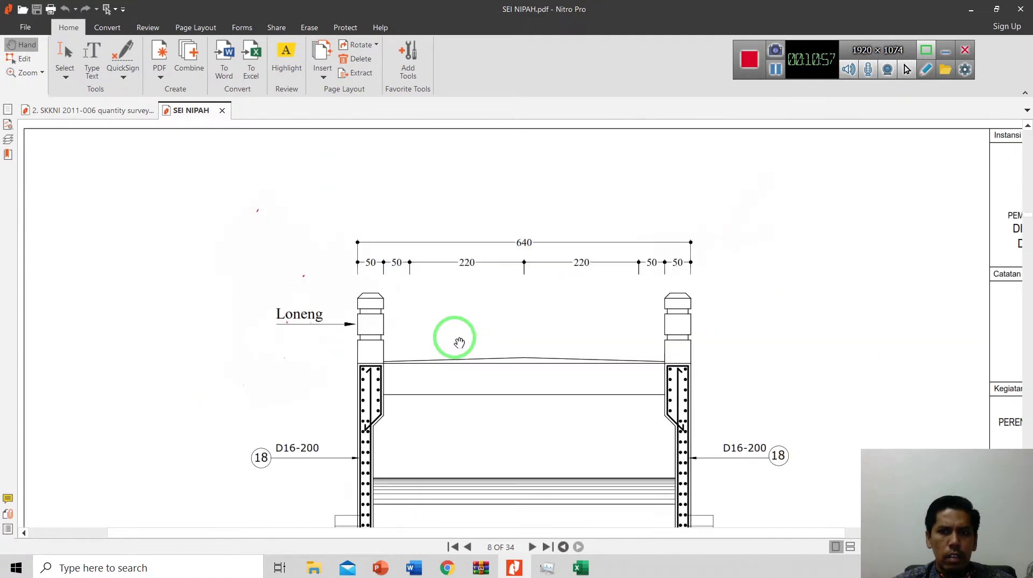
scroll(459, 343, down, 10)
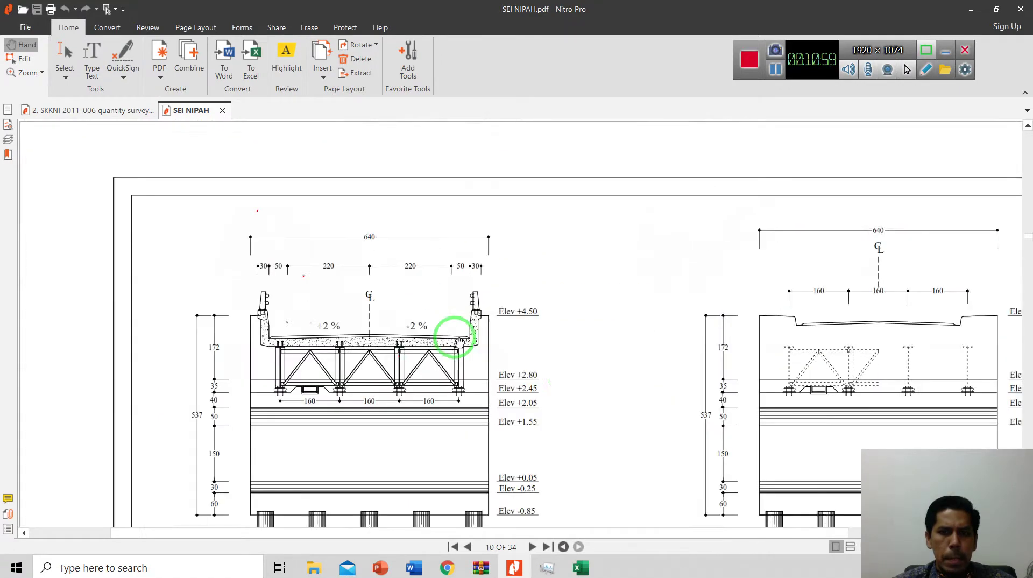
scroll(459, 343, down, 8)
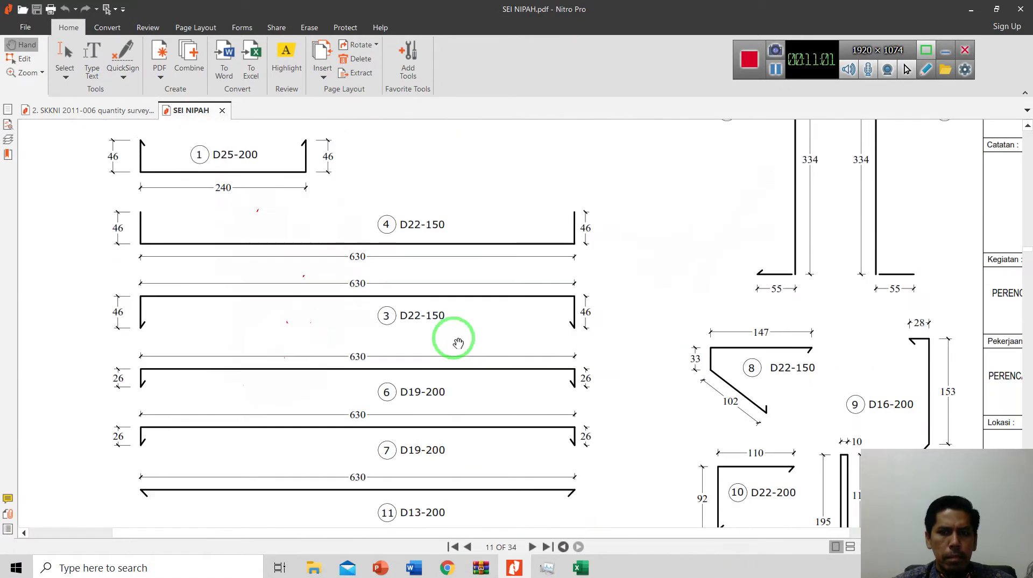
scroll(458, 345, down, 15)
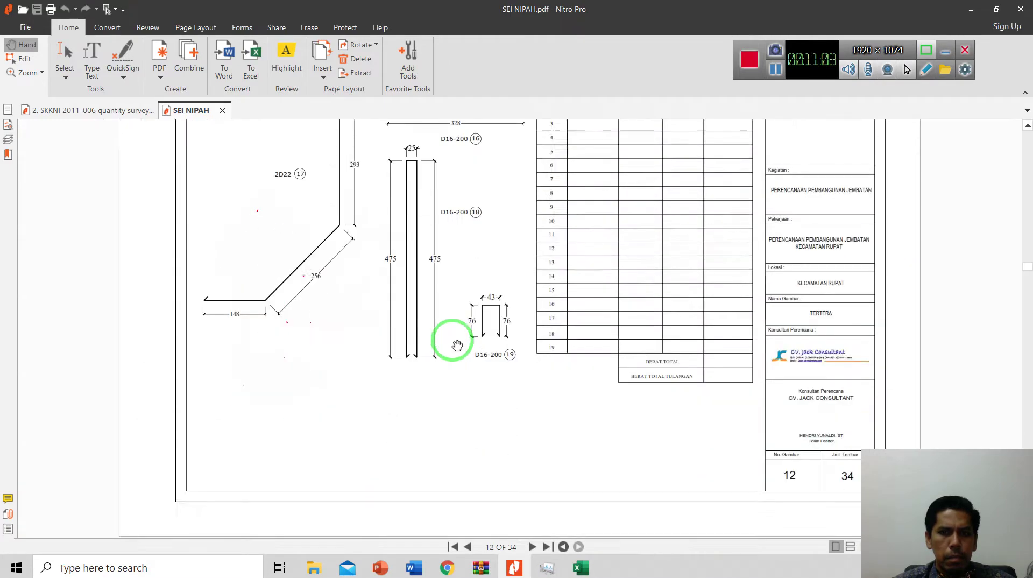
scroll(456, 344, down, 15)
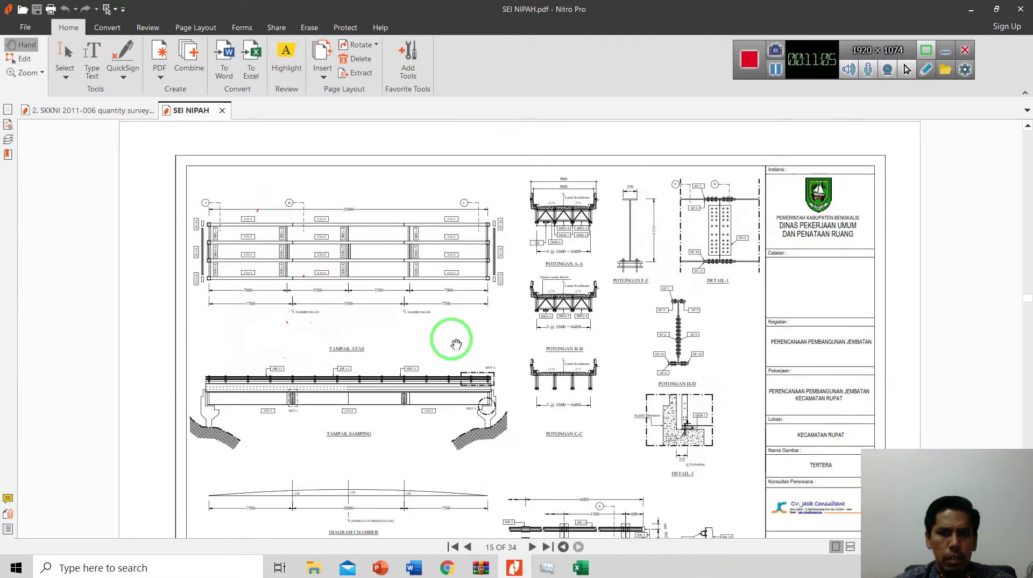
scroll(455, 342, down, 3)
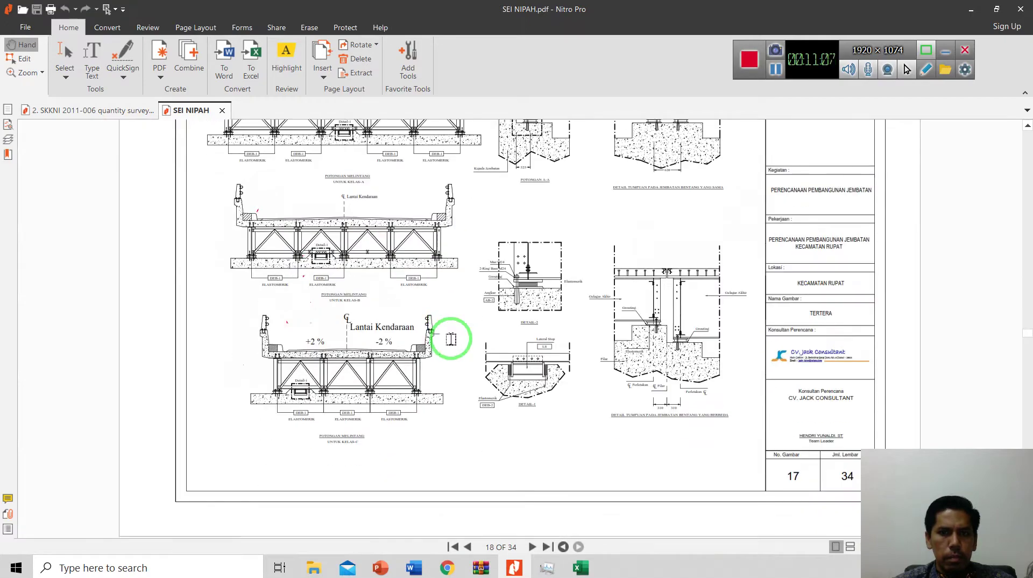
scroll(455, 344, up, 15)
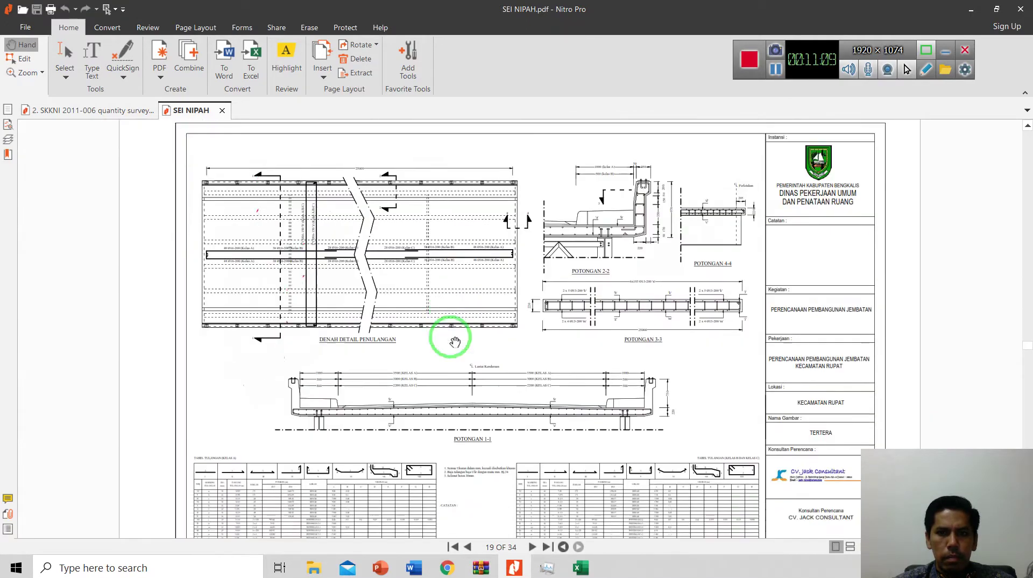
scroll(453, 340, up, 20)
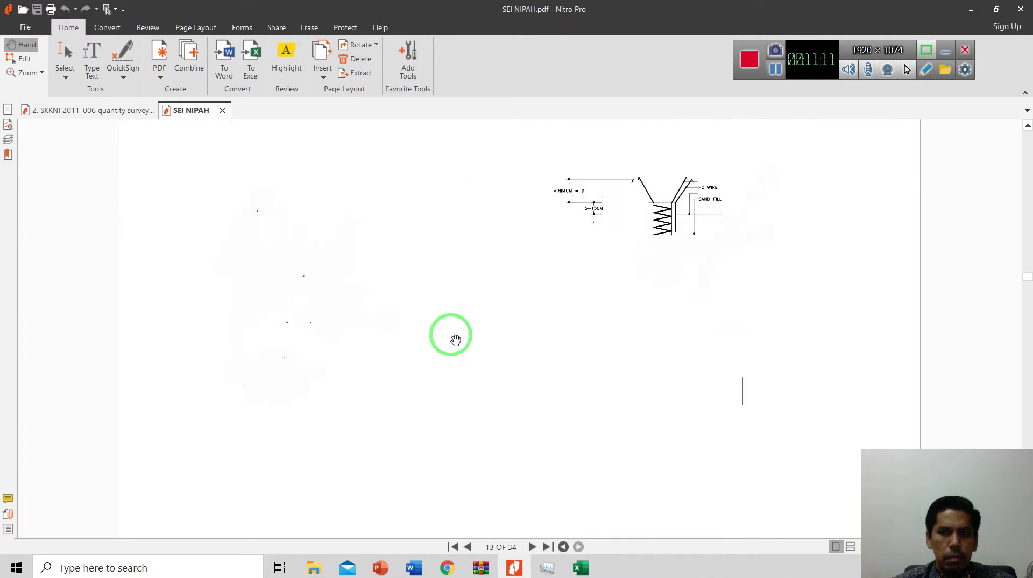
scroll(455, 339, up, 20)
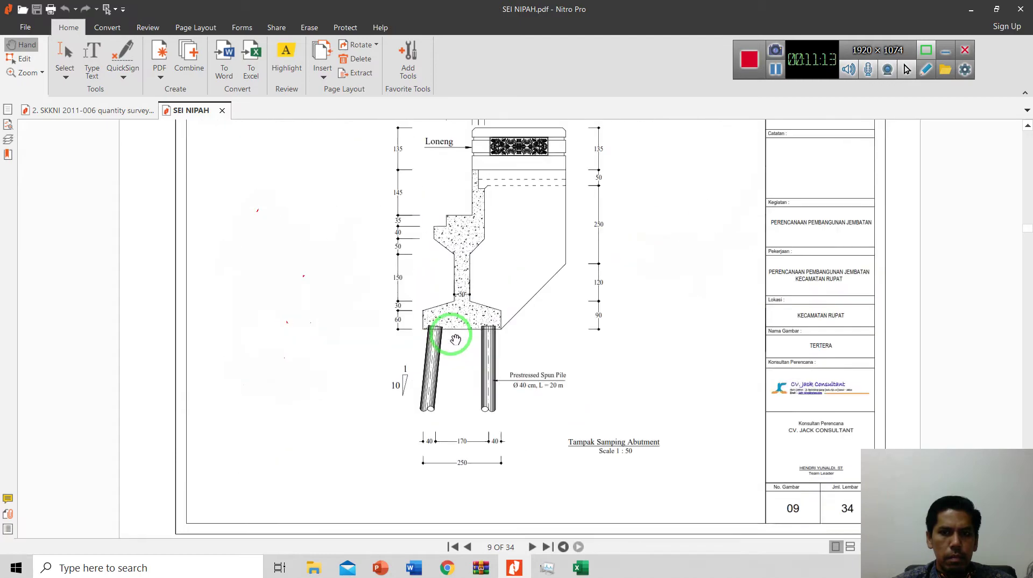
scroll(454, 339, up, 10)
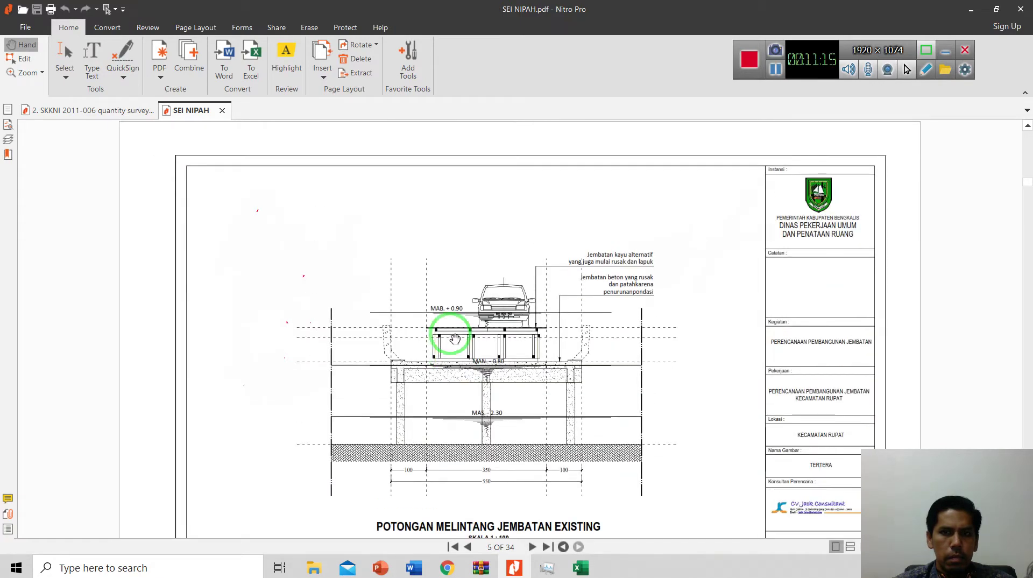
scroll(455, 339, up, 12)
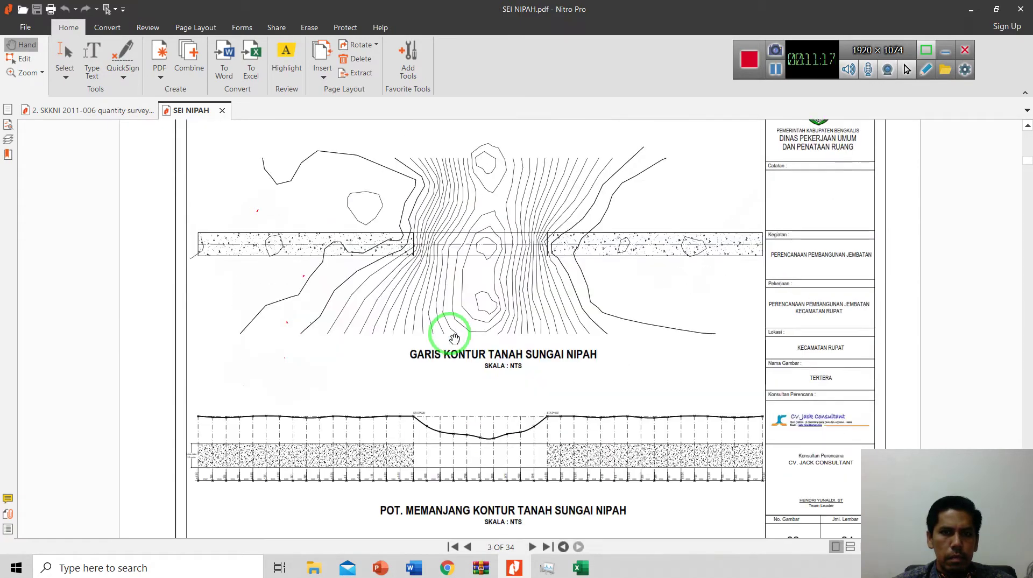
- Return to the Long Section Jembatan Sei. Nipah on page 6 and examine the Teluk Tungku side abutment footing up close
scroll(453, 340, down, 18)
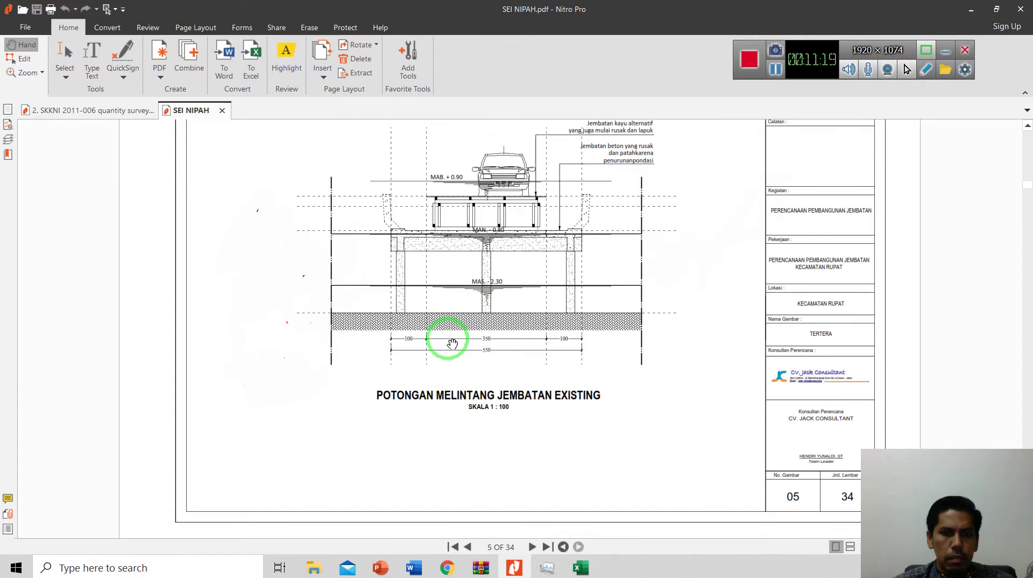
scroll(452, 343, down, 1)
scroll(375, 280, up, 3)
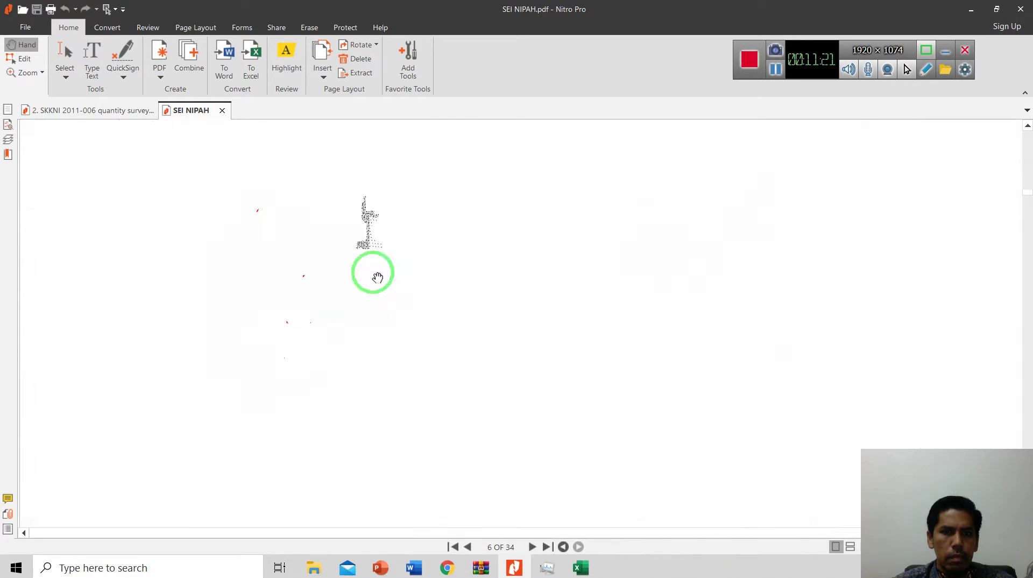
scroll(368, 262, up, 2)
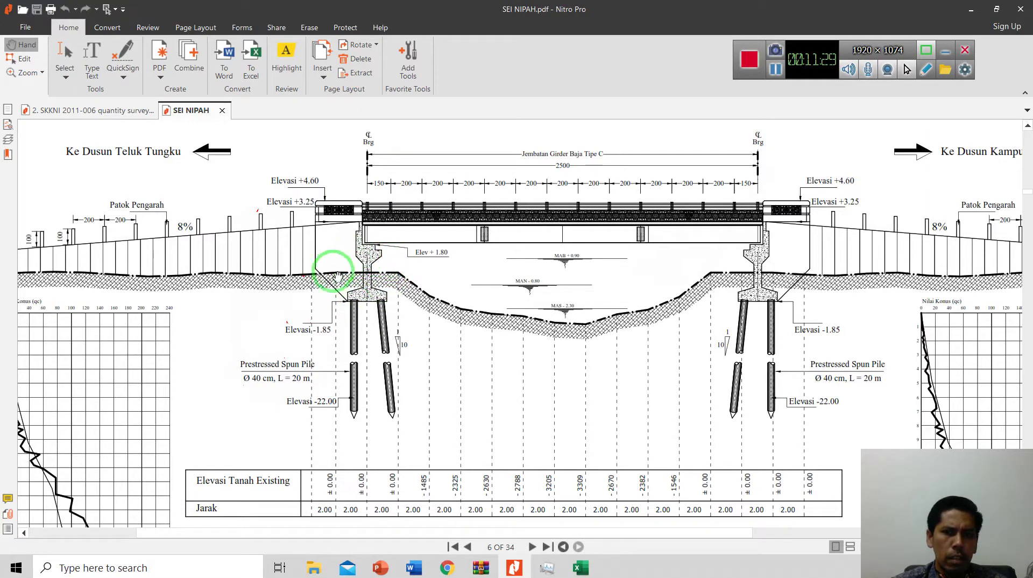
scroll(361, 308, up, 2)
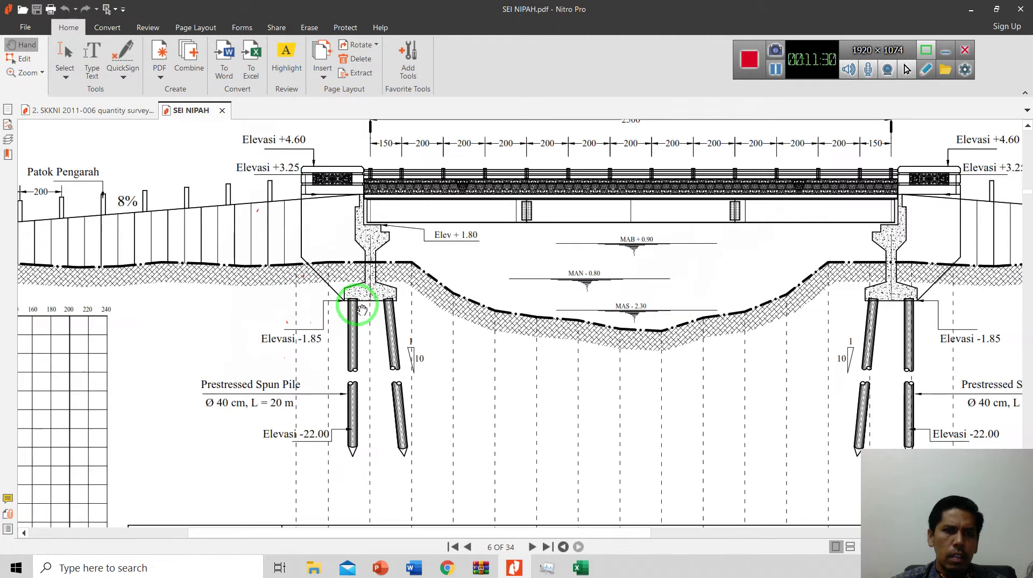
scroll(358, 301, up, 3)
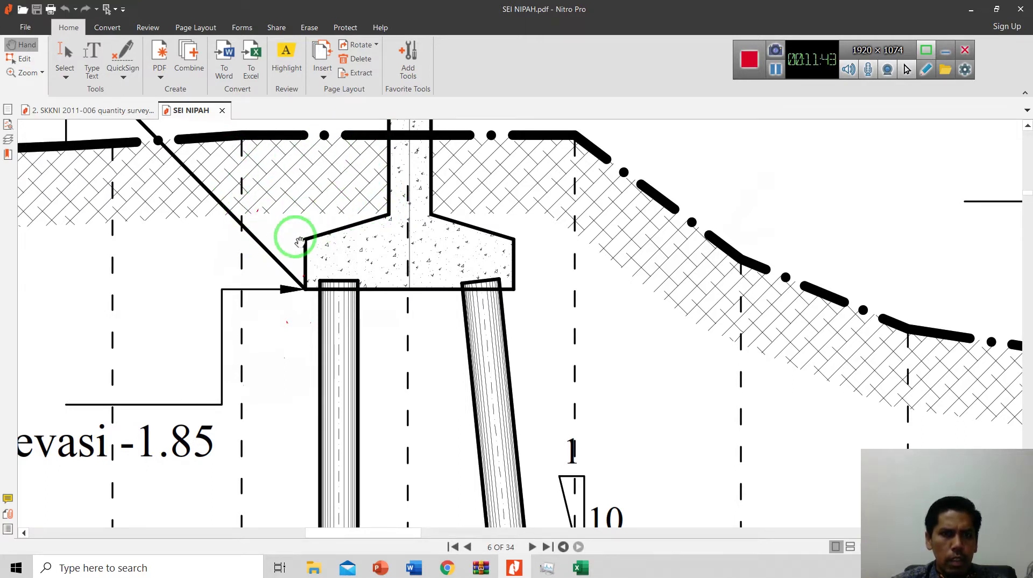
- Switch back to the BACKUP JEMBATAN SEI NIPAH NT workbook and point out the Trapesium, 1/4 Elips and L1 cells for Sisi Ke Teluk Tungku
mouse_move(589, 574)
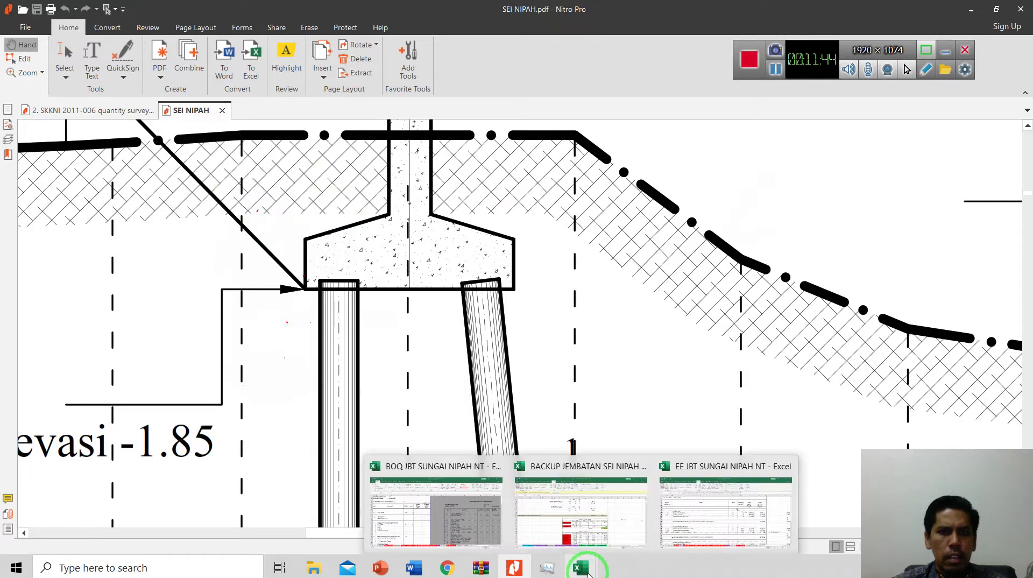
click(592, 534)
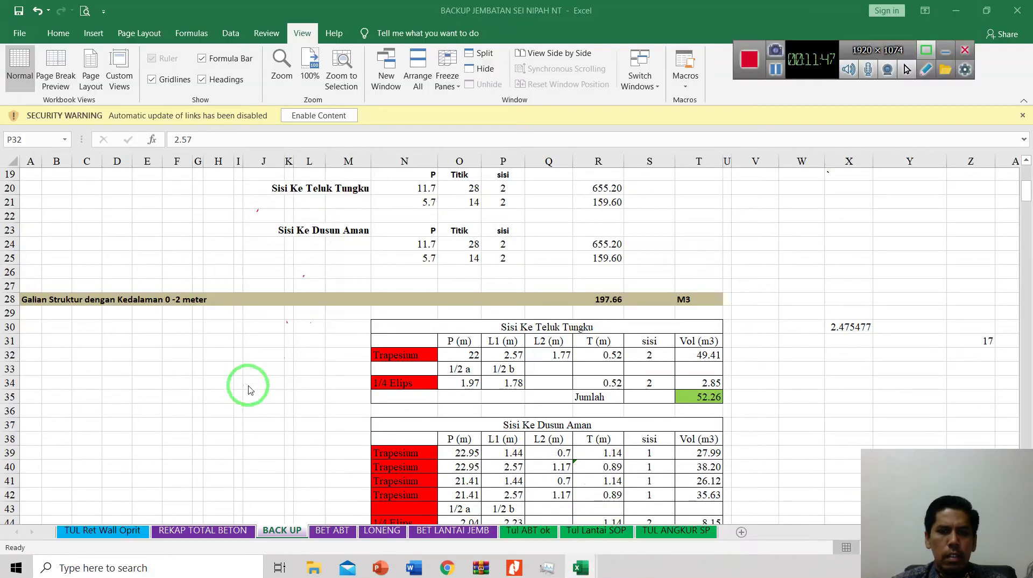
click(417, 356)
click(409, 382)
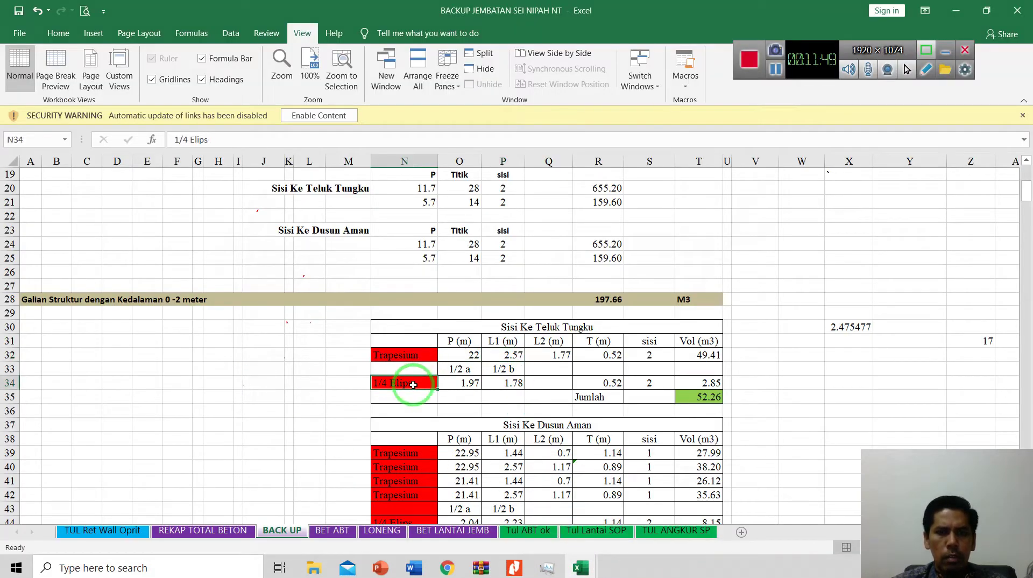
click(522, 345)
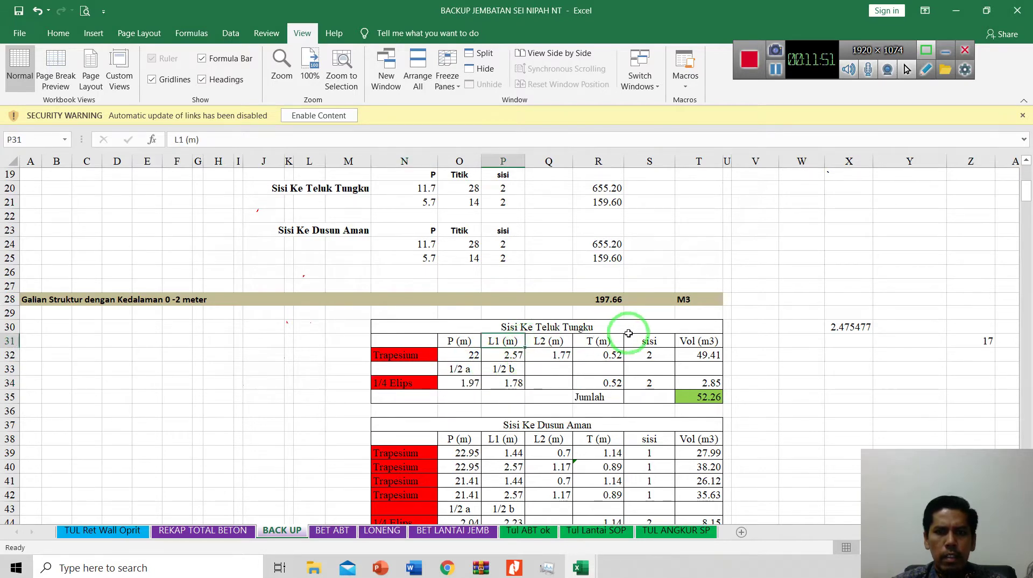
- Compare the Sisi Ke Teluk Tungku and Sisi Ke Dusun Aman excavation tables, selecting each table's heading
scroll(567, 346, down, 2)
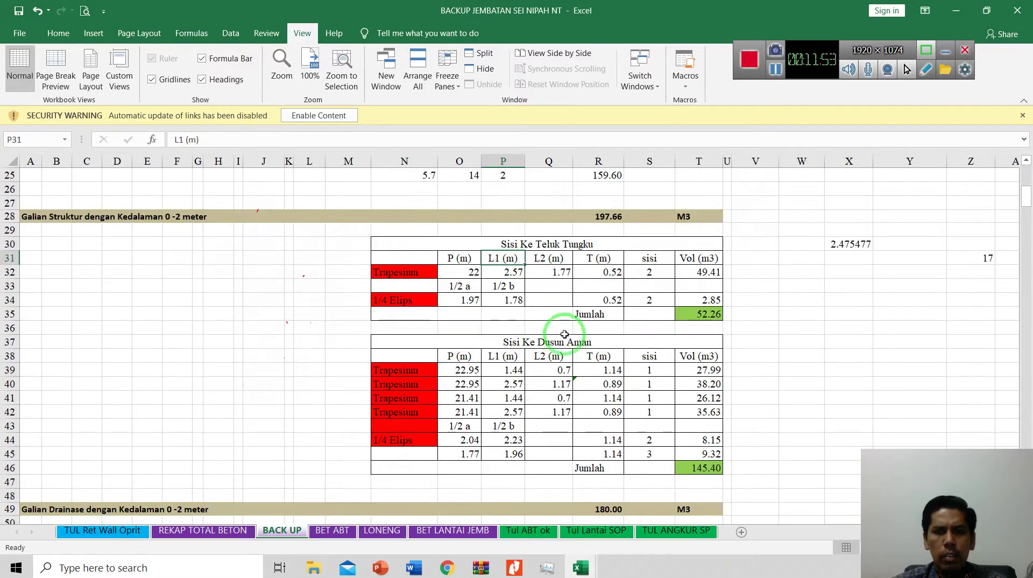
click(532, 240)
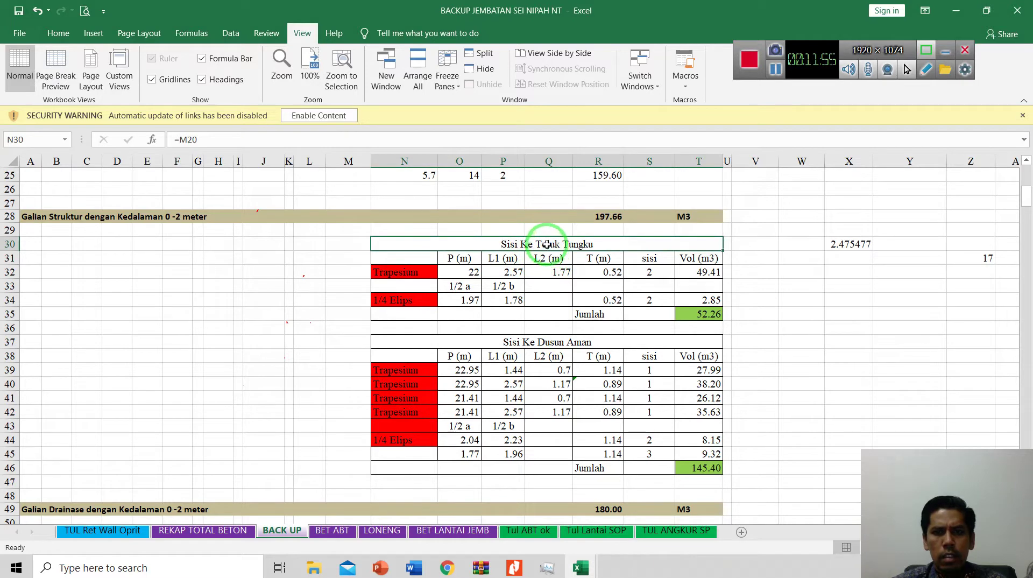
click(534, 338)
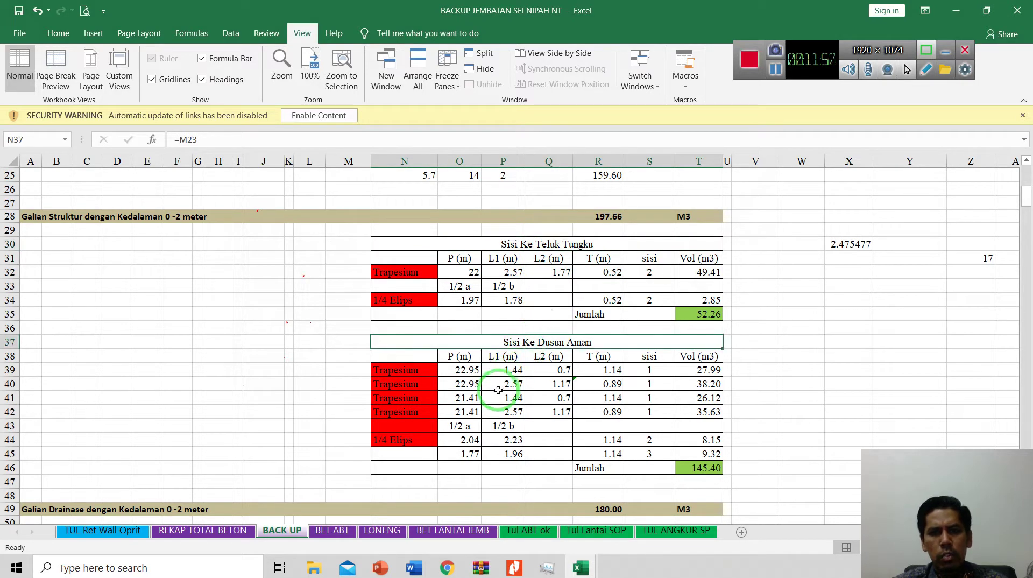
scroll(496, 395, down, 1)
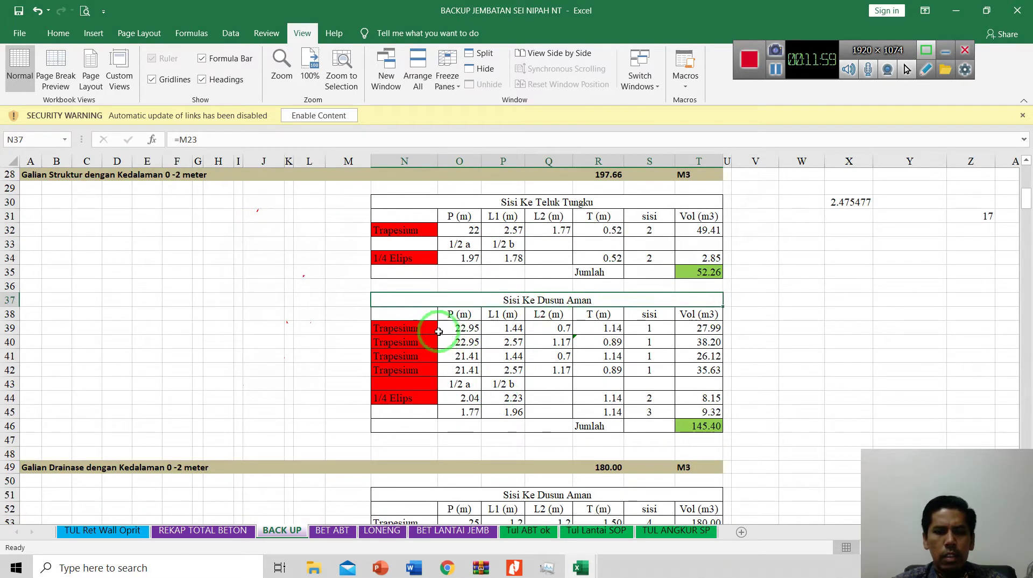
- Point out the Trapesium and 1/4 Elips rows for Sisi Ke Dusun Aman and read the ellipse formula comment
click(422, 329)
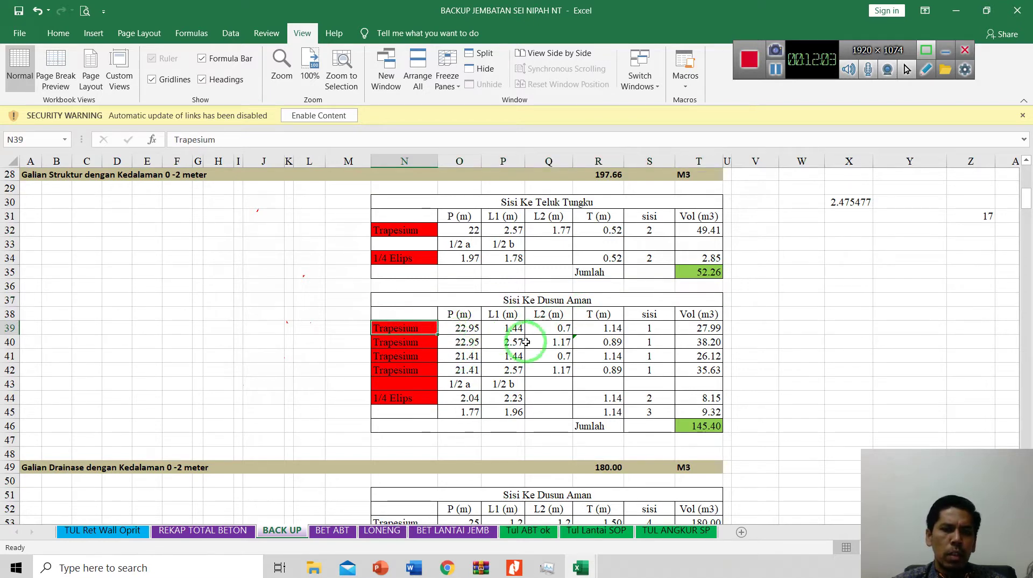
click(403, 343)
click(404, 369)
click(399, 397)
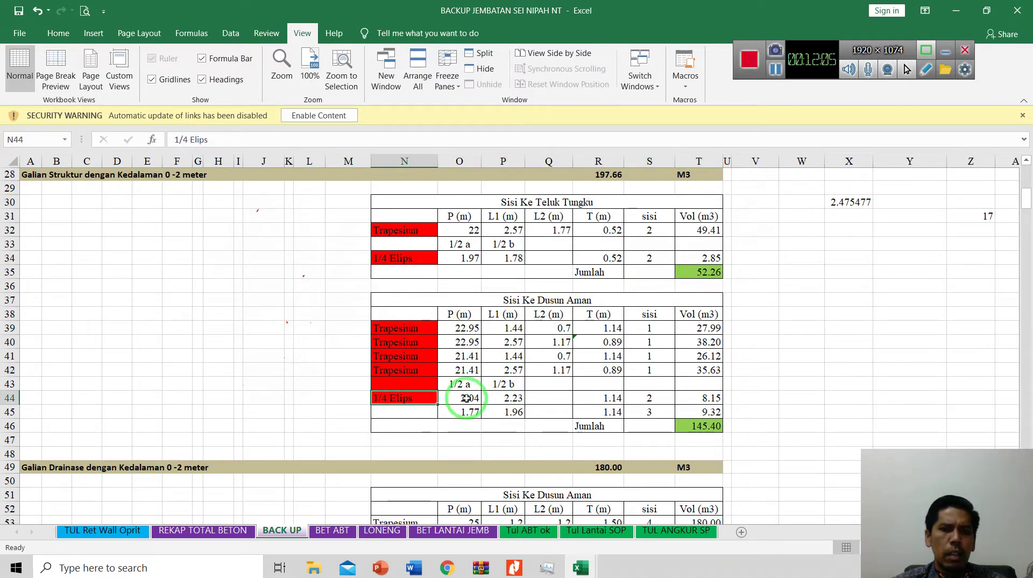
mouse_move(414, 399)
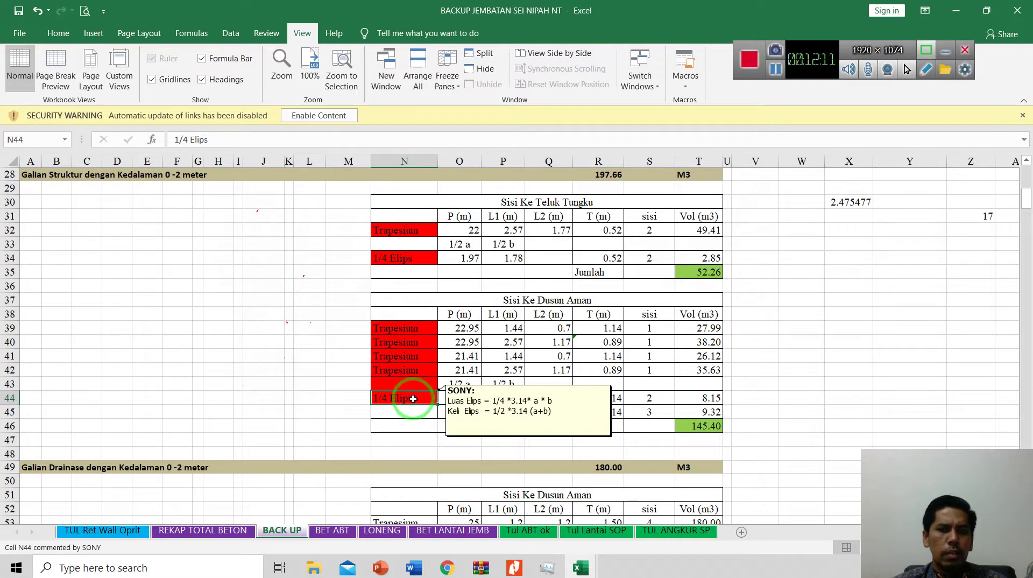
click(468, 370)
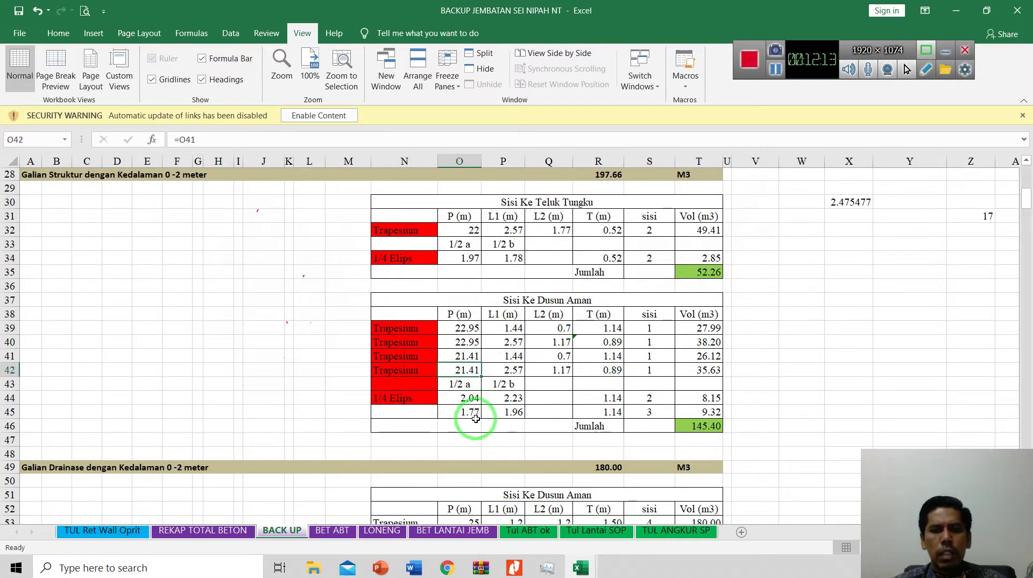
- Highlight the Galian Struktur dengan Kedalaman 0 -2 meter total row and review its two excavation tables down to Galian Drainase
scroll(476, 419, up, 2)
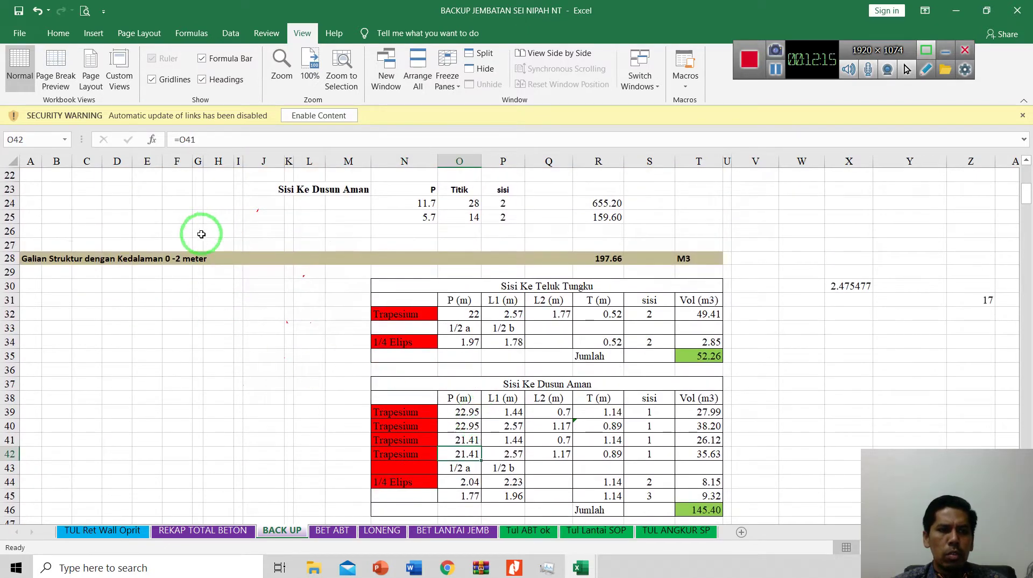
drag(46, 260, 578, 263)
scroll(519, 321, down, 4)
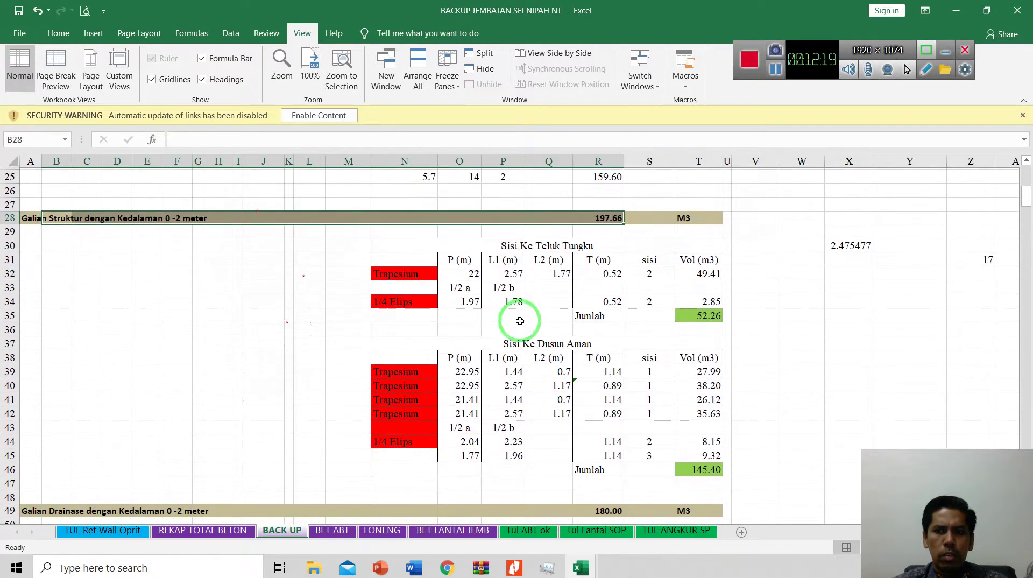
scroll(520, 322, down, 1)
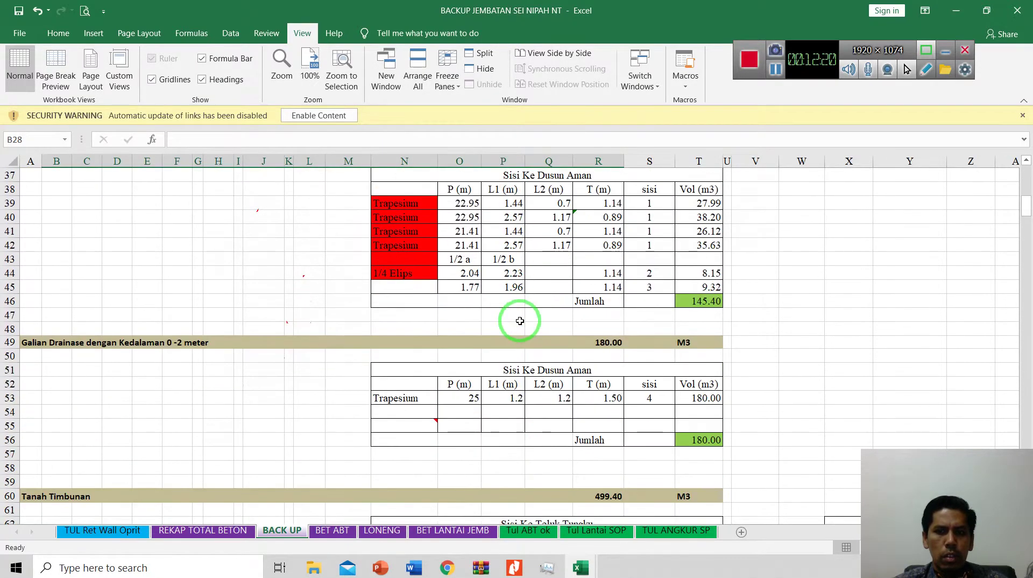
- Switch to the EE JBT SUNGAI NIPAH NT workbook and point out the excavation, fill and geotextile items in DIVISI 3
click(585, 569)
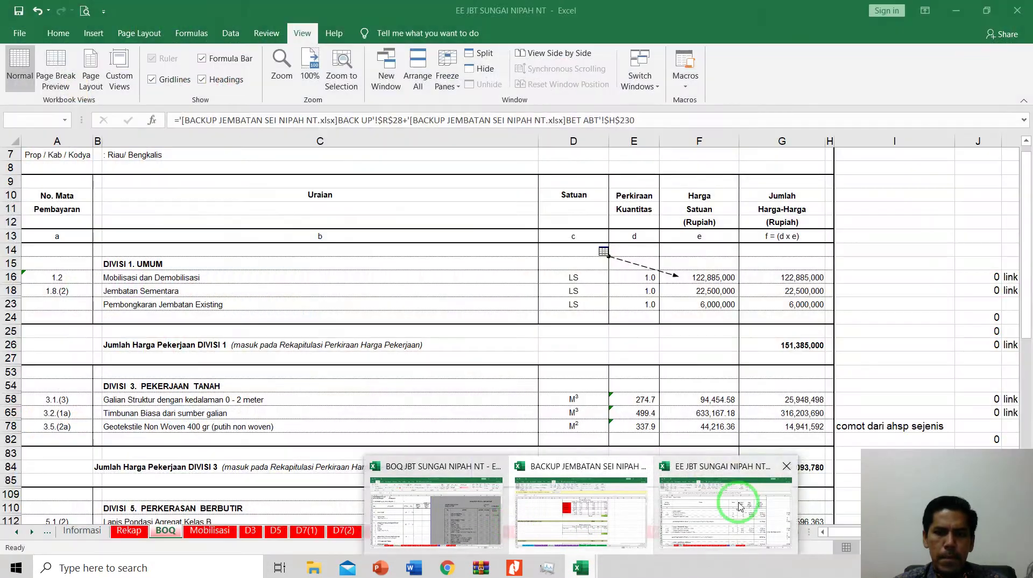
click(719, 532)
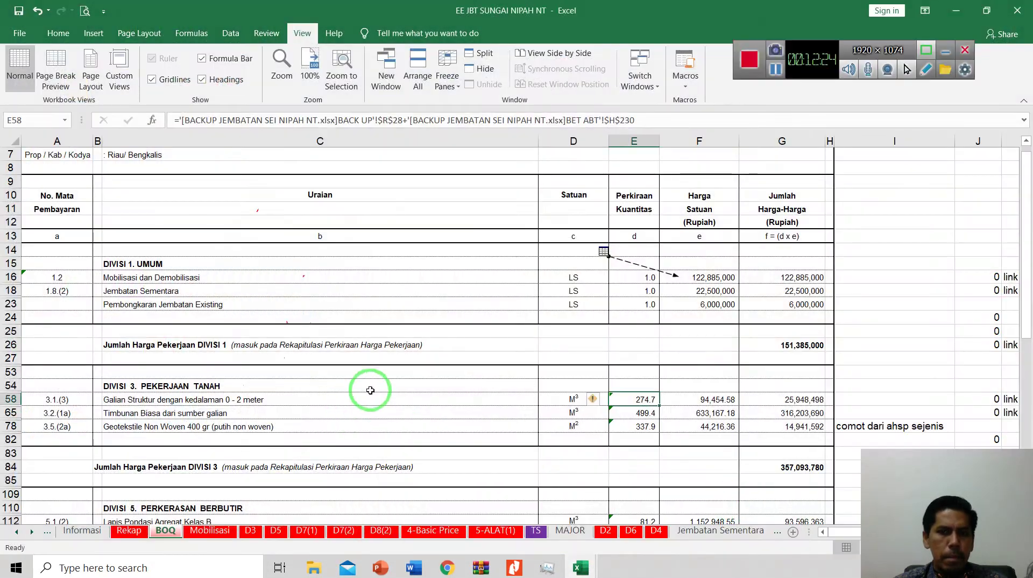
scroll(605, 349, down, 4)
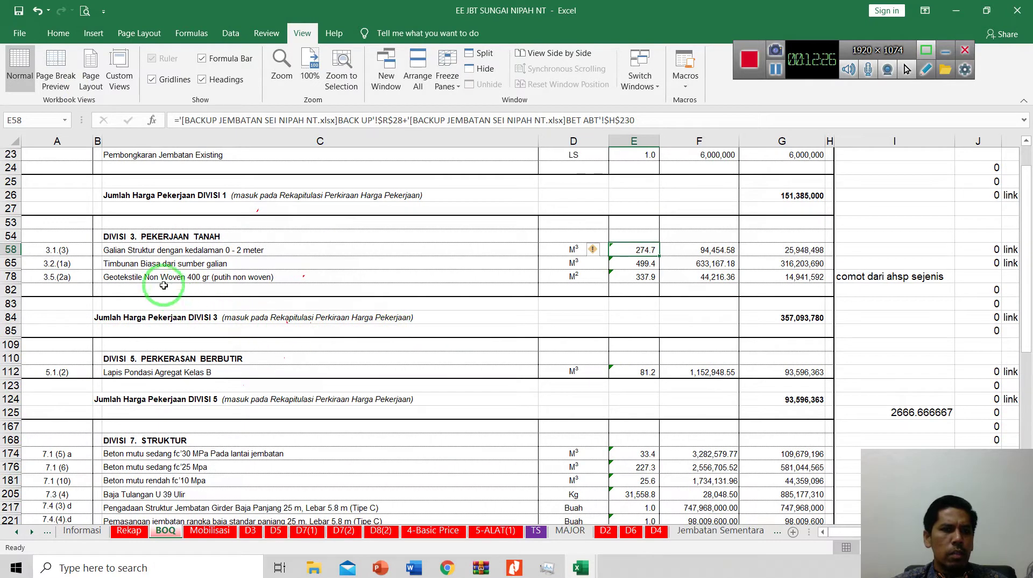
drag(145, 265, 233, 253)
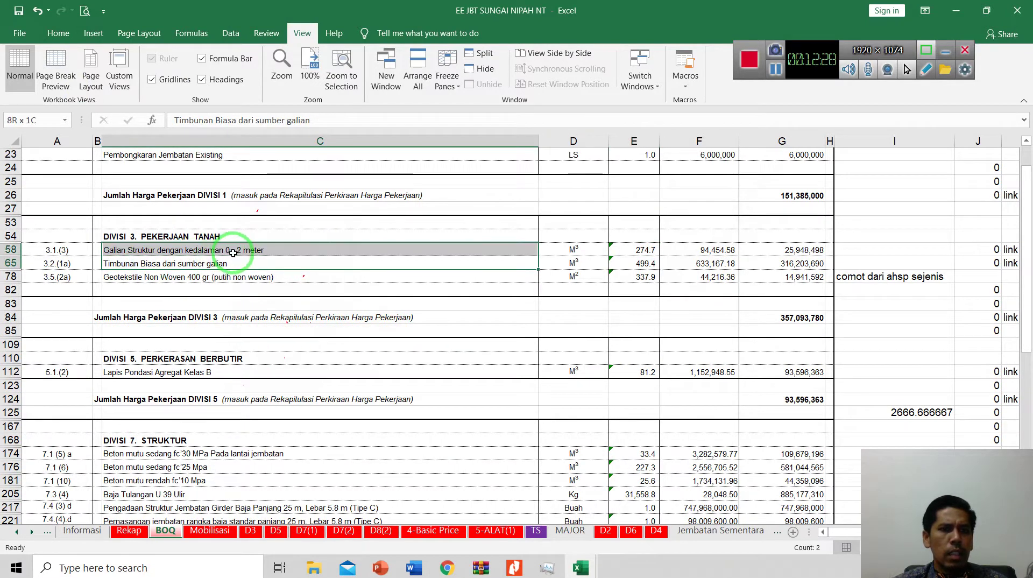
click(196, 276)
- Inspect the quantity link of Timbunan Biasa dari sumber galian and point out its description in the BOQ
click(646, 264)
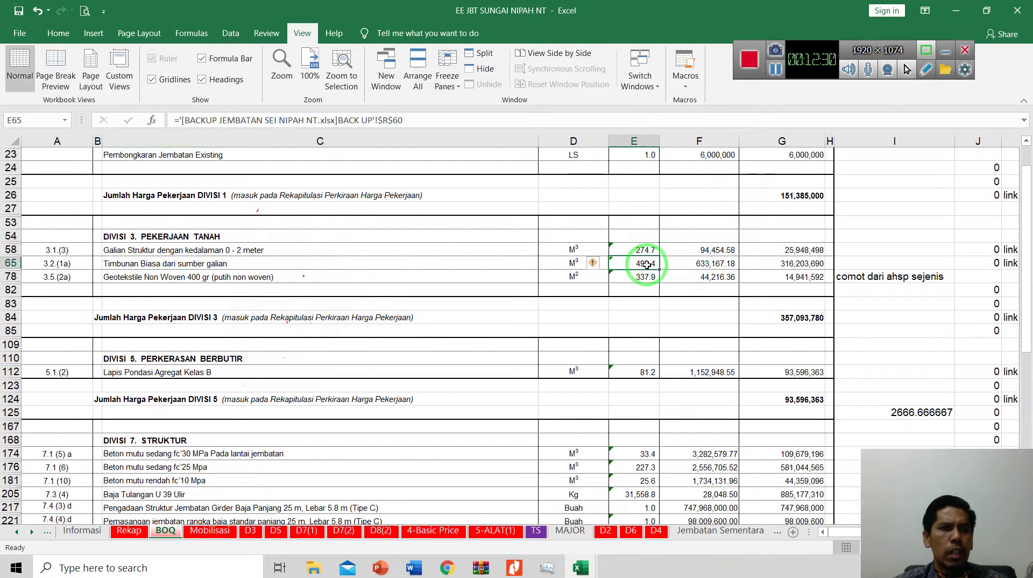
click(231, 263)
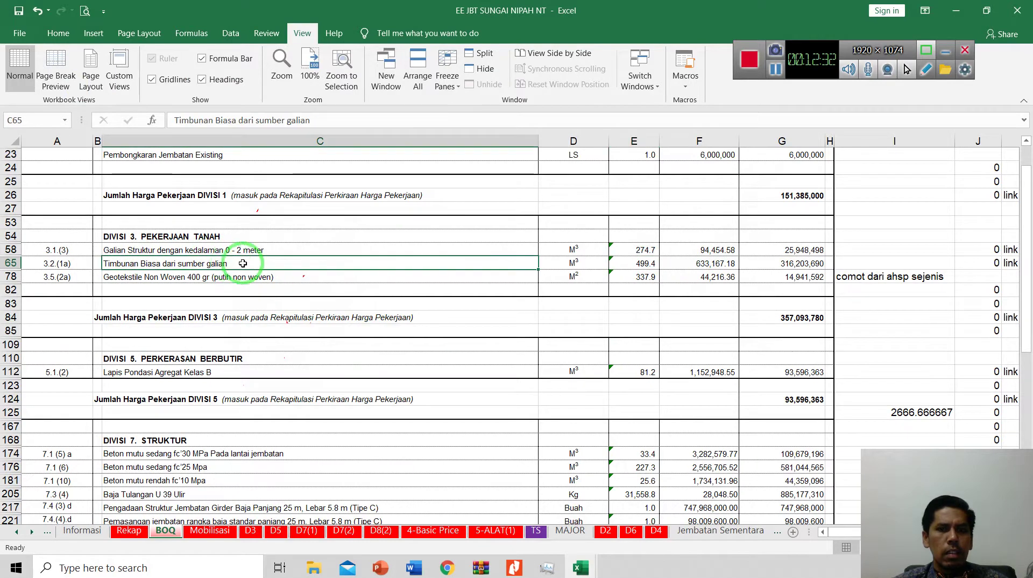
click(639, 263)
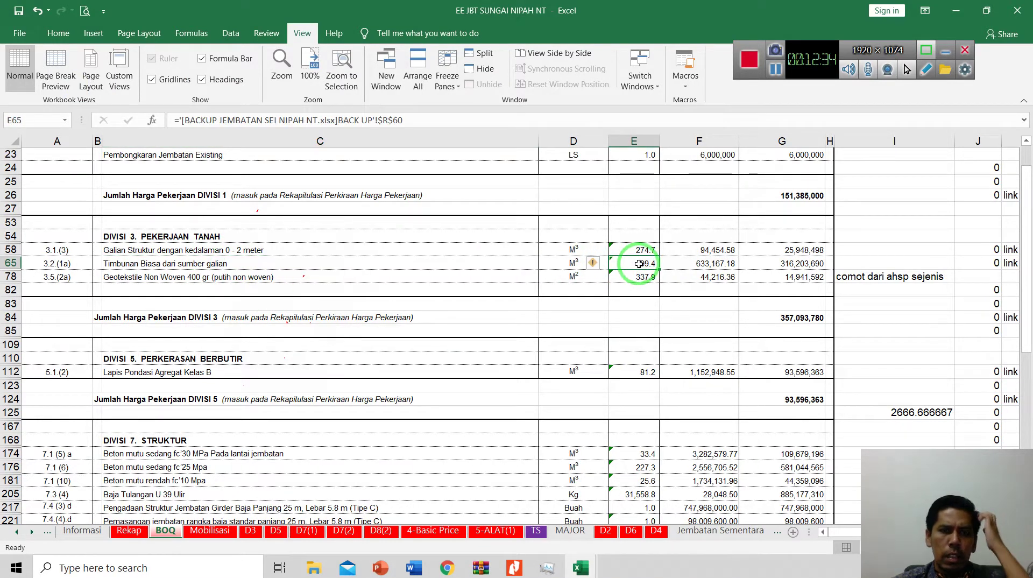
click(126, 277)
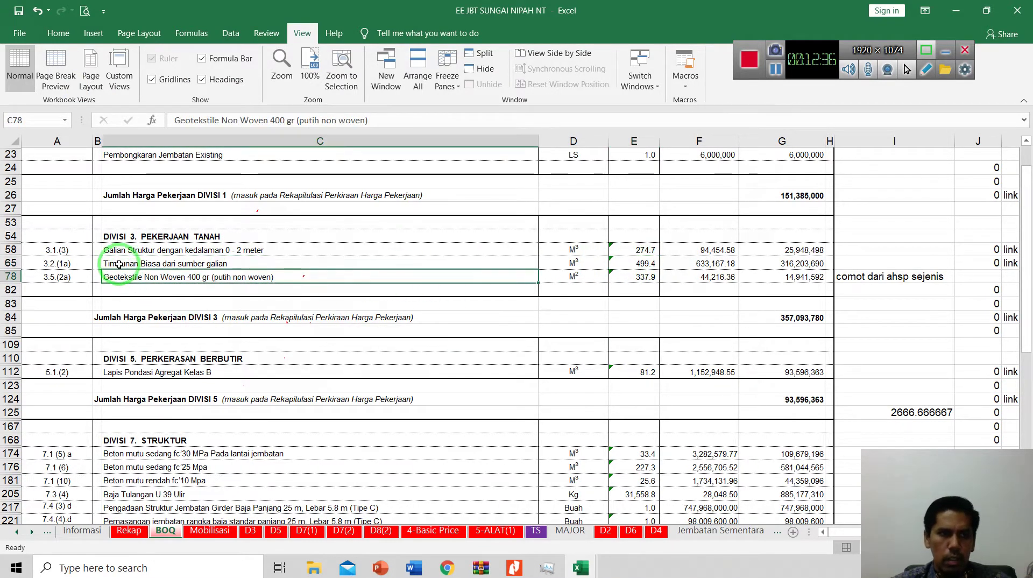
click(120, 264)
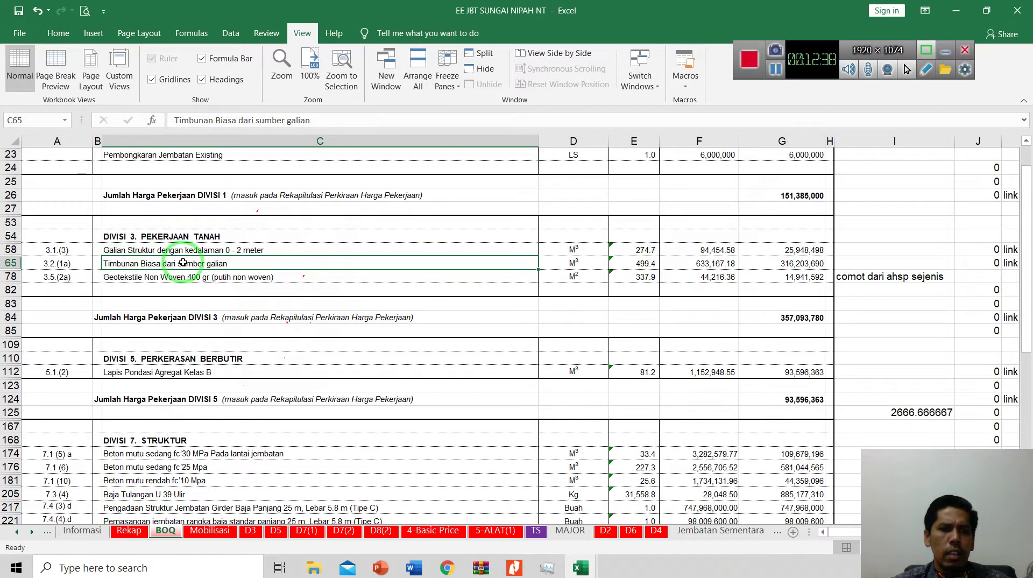
- Switch to the SEI NIPAH drawing in Nitro Pro and view the full bridge span and approaches on the long section
click(515, 568)
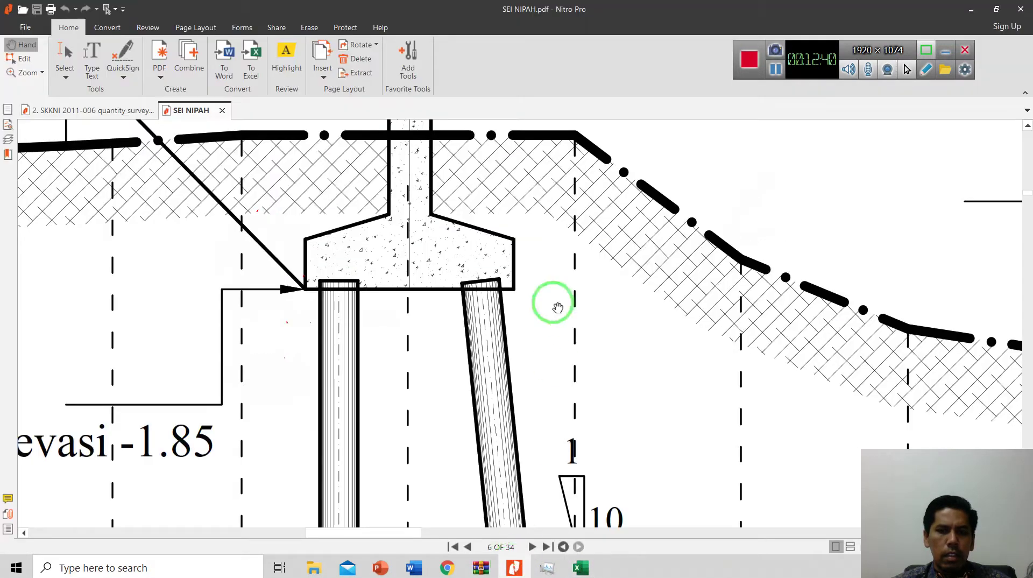
scroll(452, 330, down, 3)
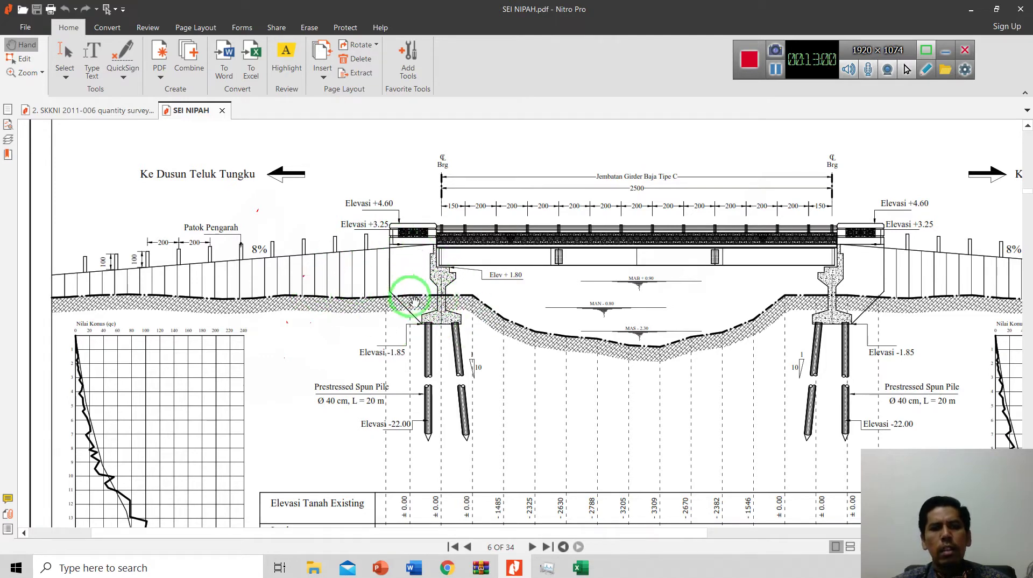
- Return to the BACKUP JEMBATAN SEI NIPAH NT workbook and look through the BACK UP sheet from Galian Struktur to Tanah Timbunan
mouse_move(582, 572)
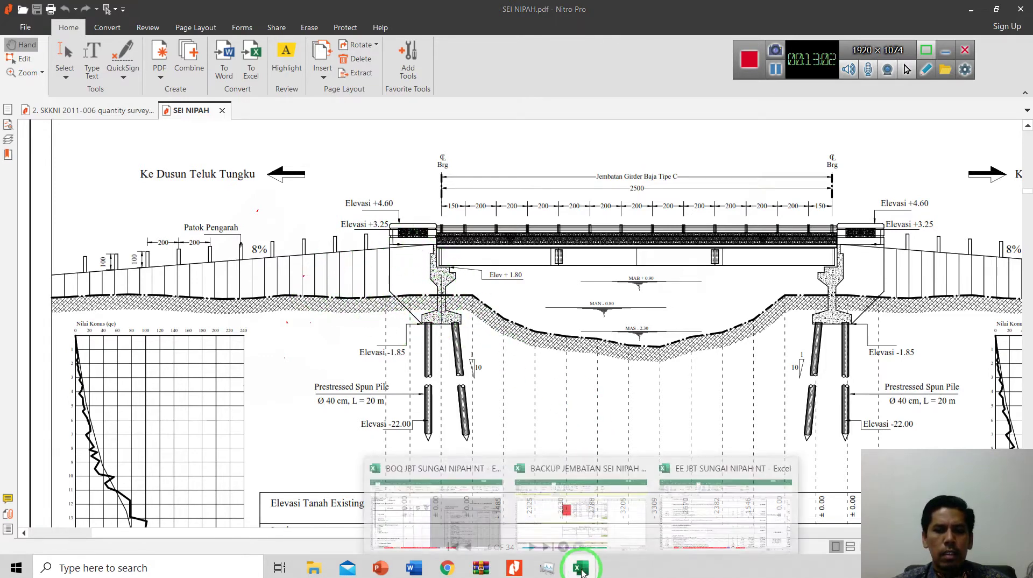
click(582, 534)
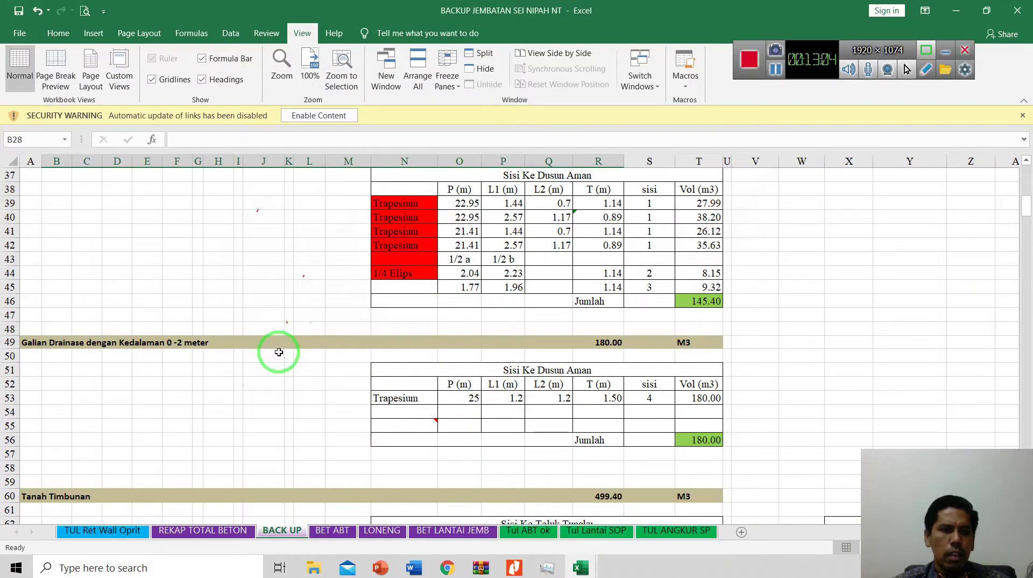
ctrl+scroll(279, 352, down, 1)
scroll(260, 342, up, 4)
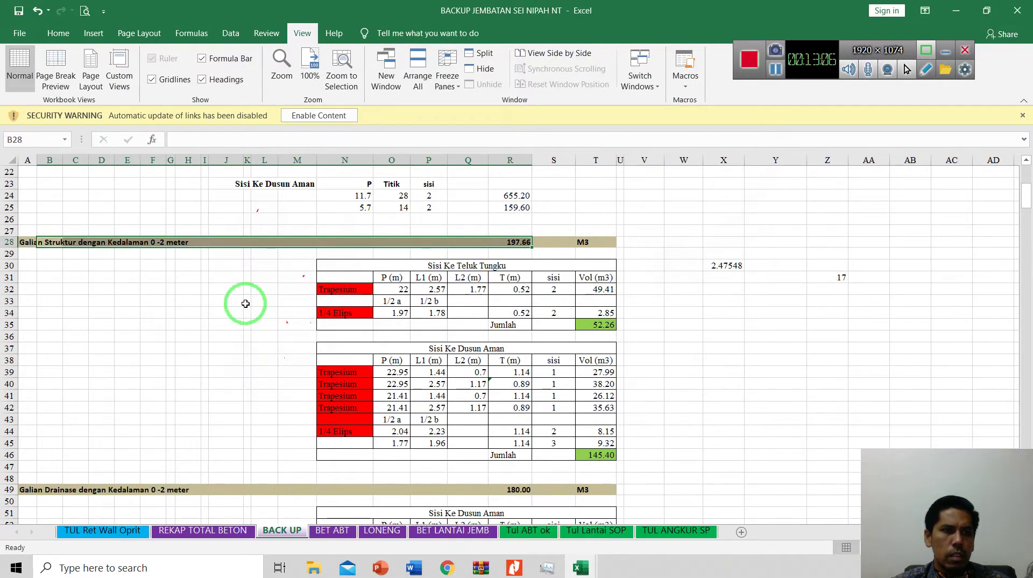
scroll(248, 306, down, 2)
ctrl+scroll(226, 304, down, 2)
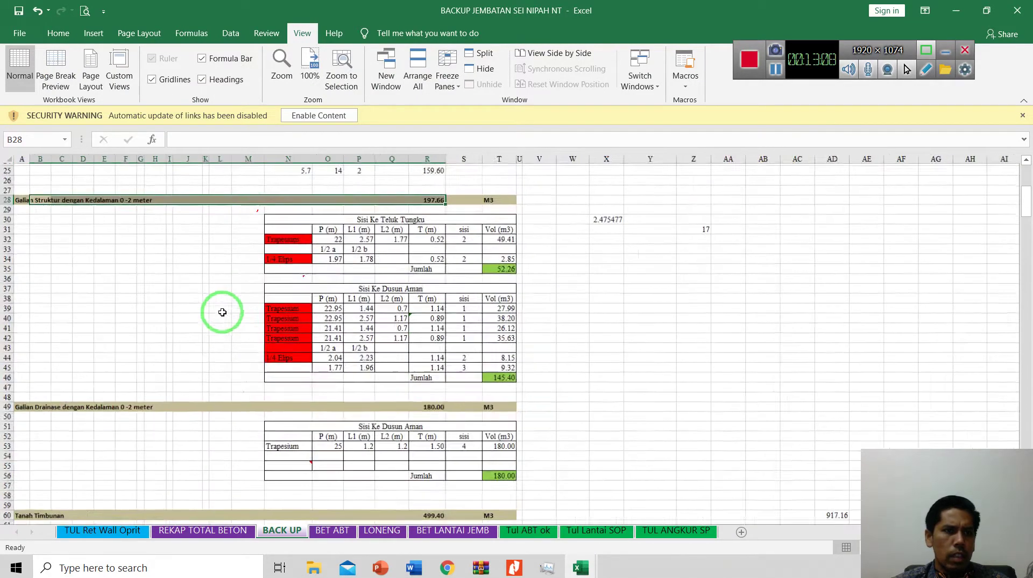
ctrl+scroll(131, 254, up, 4)
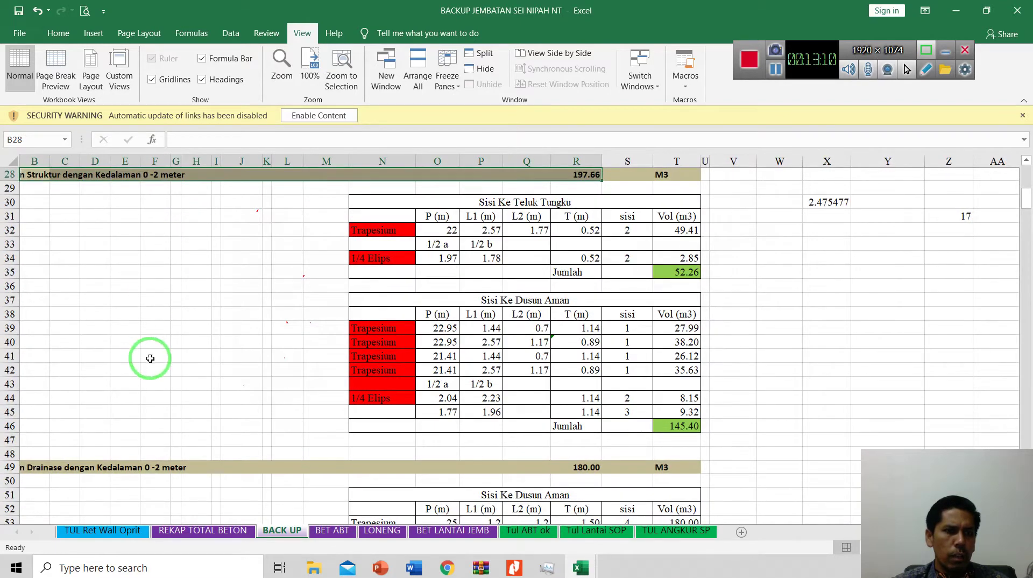
scroll(146, 366, down, 3)
scroll(168, 370, up, 3)
scroll(169, 370, down, 6)
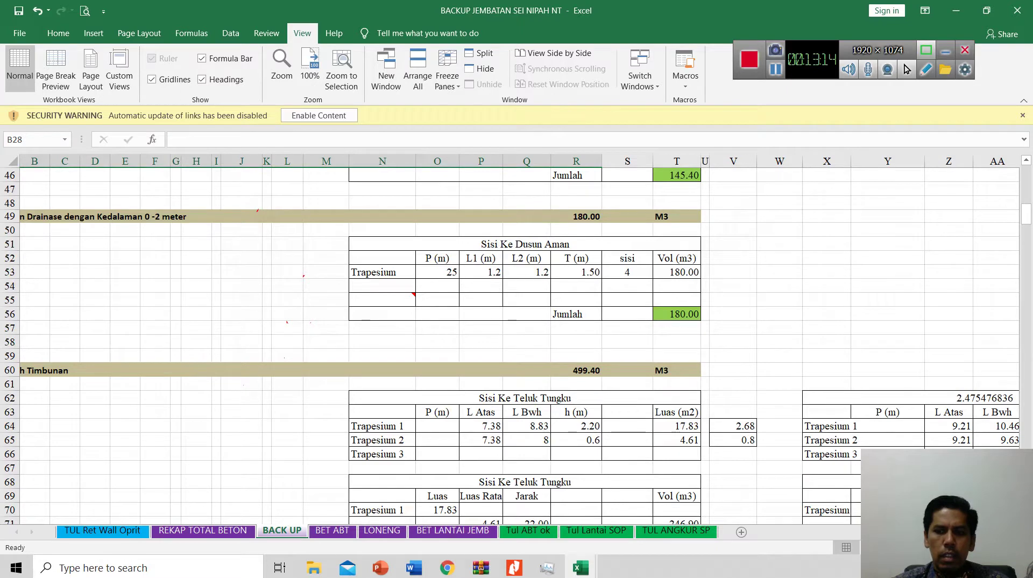
scroll(520, 339, left, 1)
scroll(180, 460, down, 2)
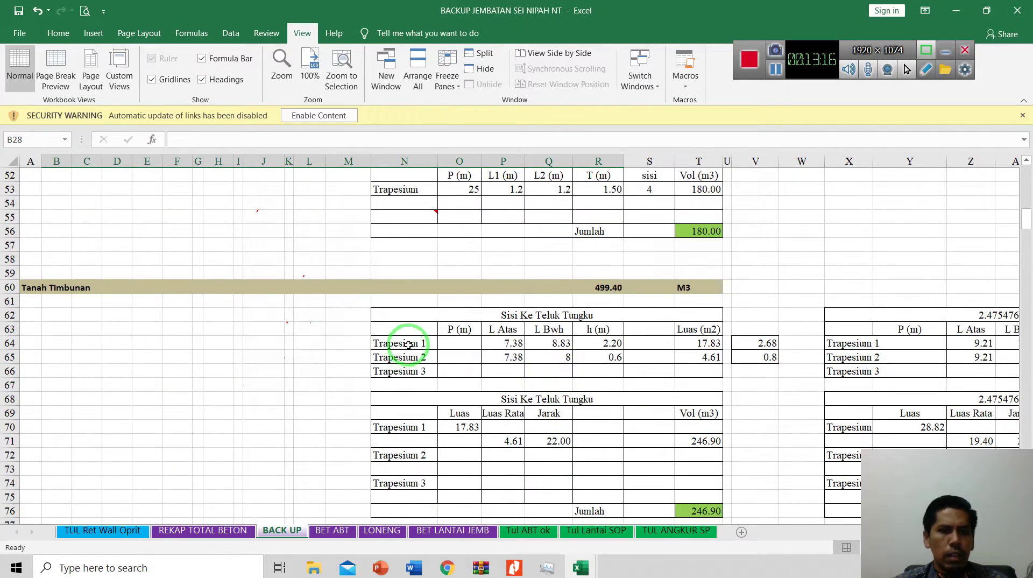
- Point out the Trapesium 1 and Trapesium 2 widths for Tanah Timbunan, then review the volume tables for both sides
click(408, 344)
click(517, 343)
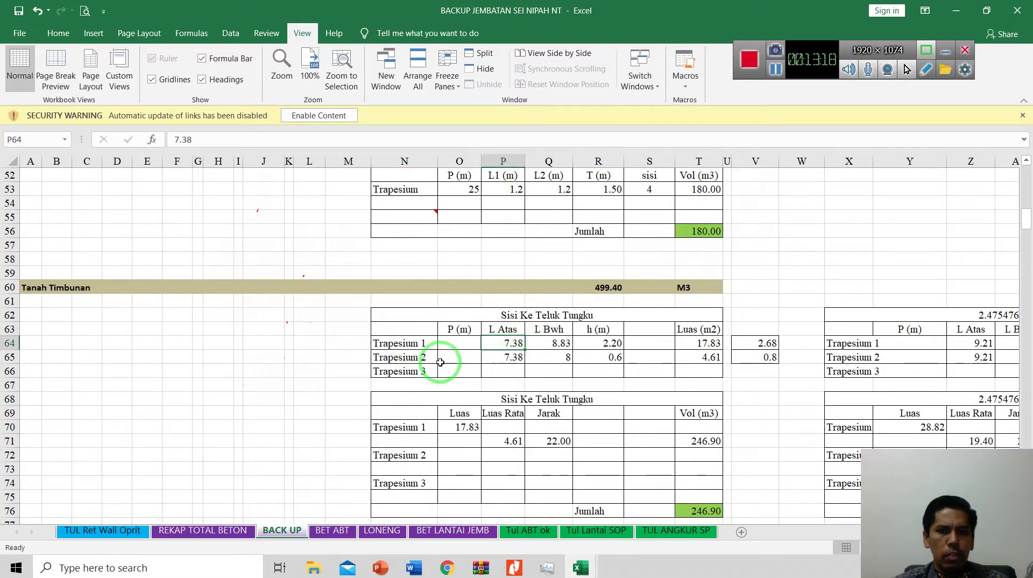
click(409, 357)
click(511, 357)
click(577, 357)
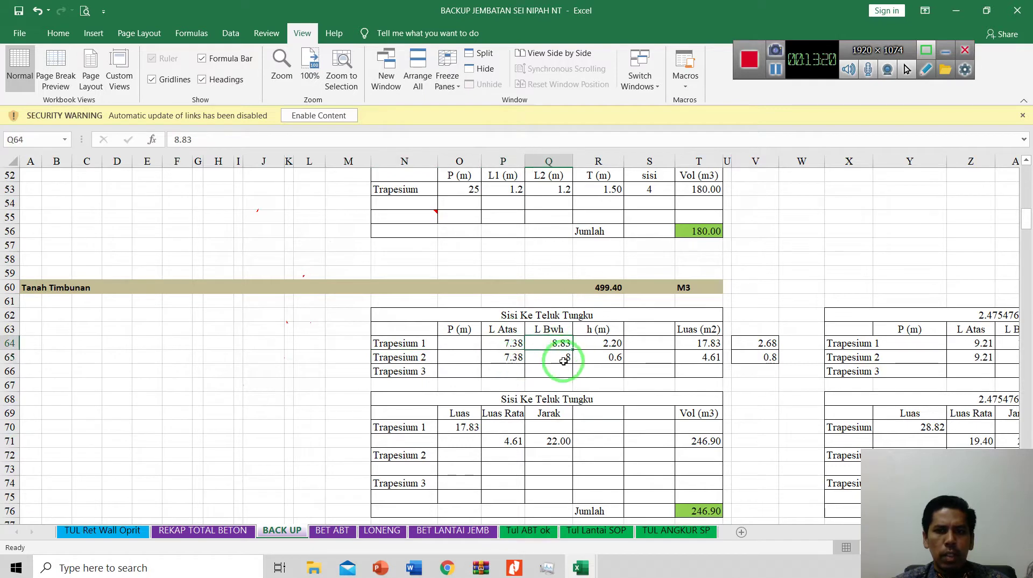
scroll(463, 382, down, 4)
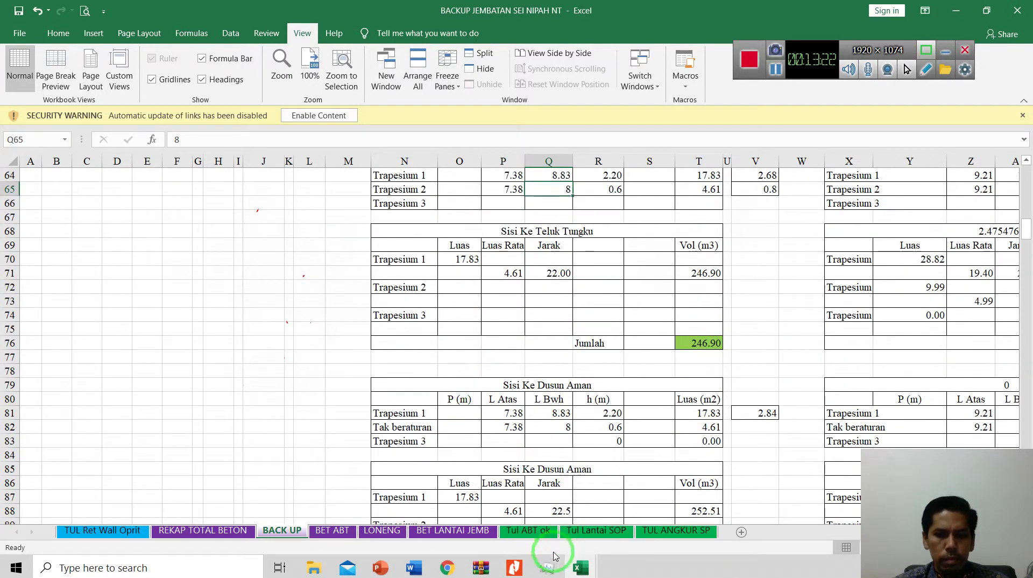
- Check the bridge long section in the SEI NIPAH drawing again and return to the BACKUP JEMBATAN SEI NIPAH NT workbook
click(515, 570)
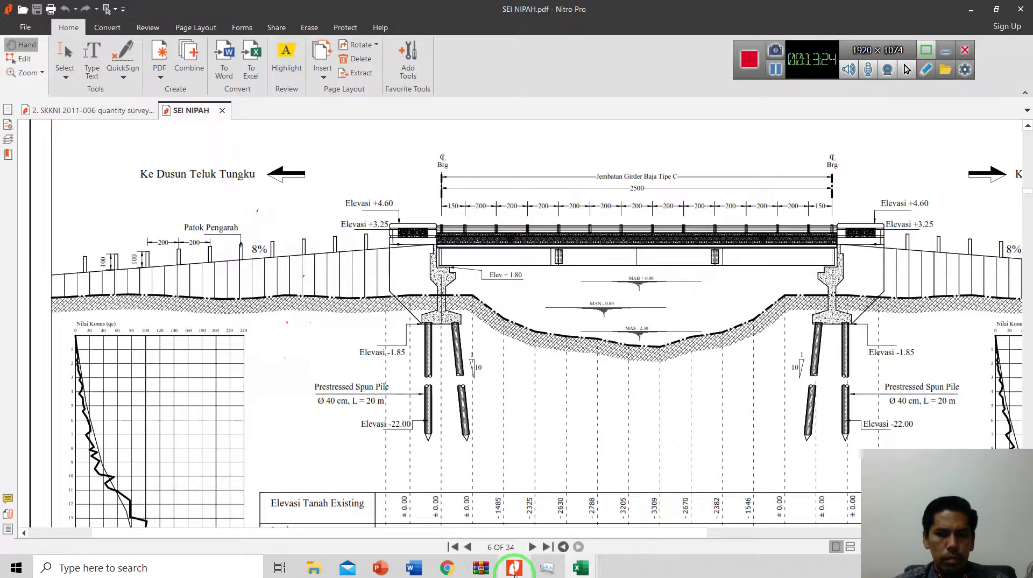
mouse_move(582, 564)
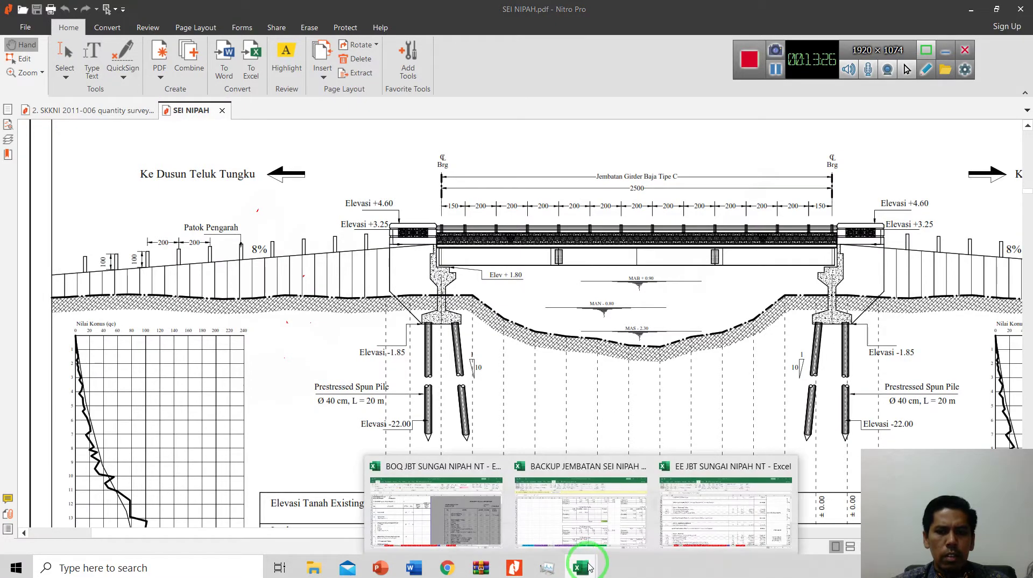
click(570, 500)
- Switch to the EE JBT SUNGAI NIPAH NT workbook and select the DIVISI 5. PERKERASAN BERBUTIR heading in the BOQ
click(581, 569)
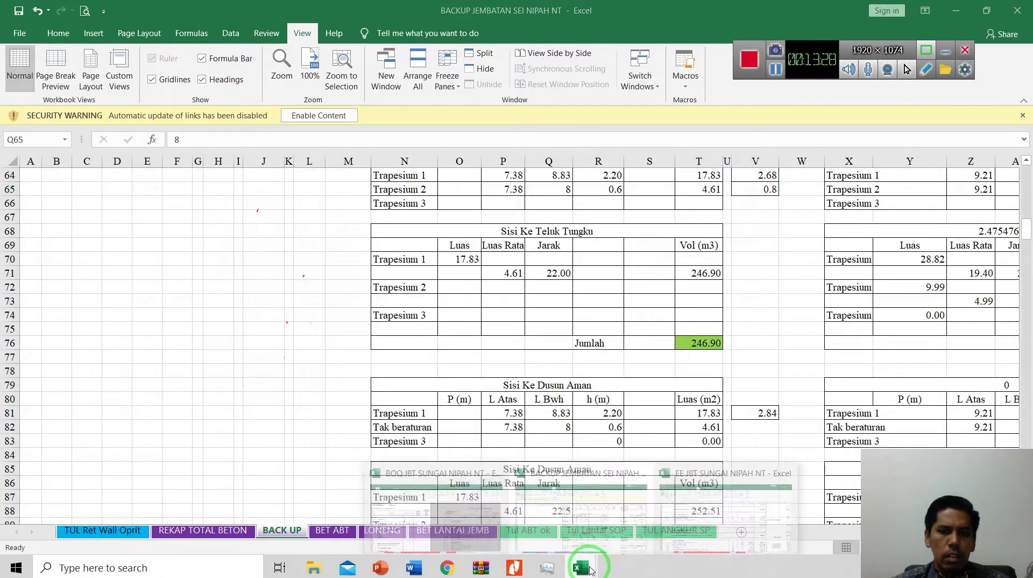
scroll(212, 427, down, 2)
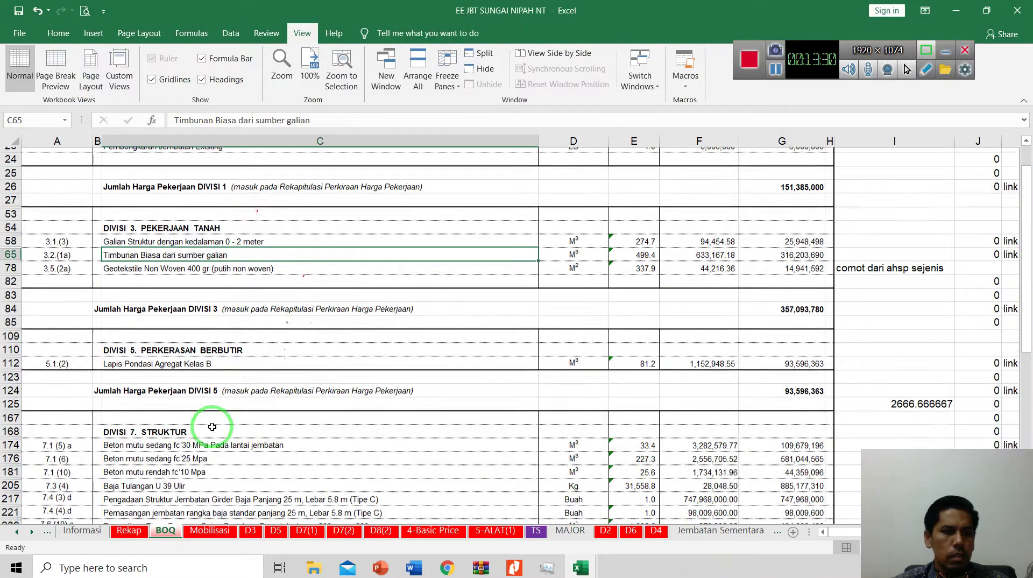
scroll(212, 427, up, 1)
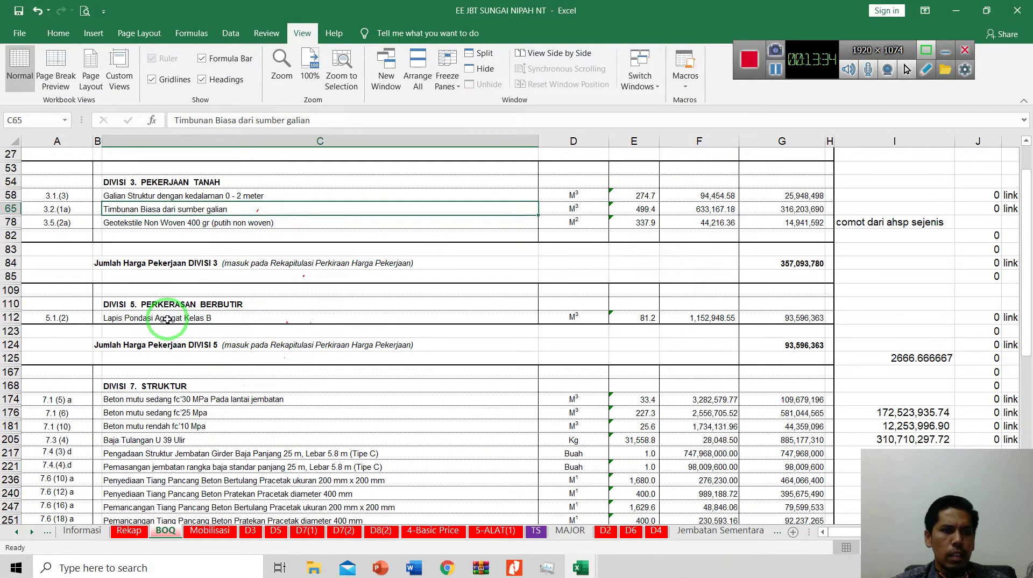
scroll(166, 323, up, 1)
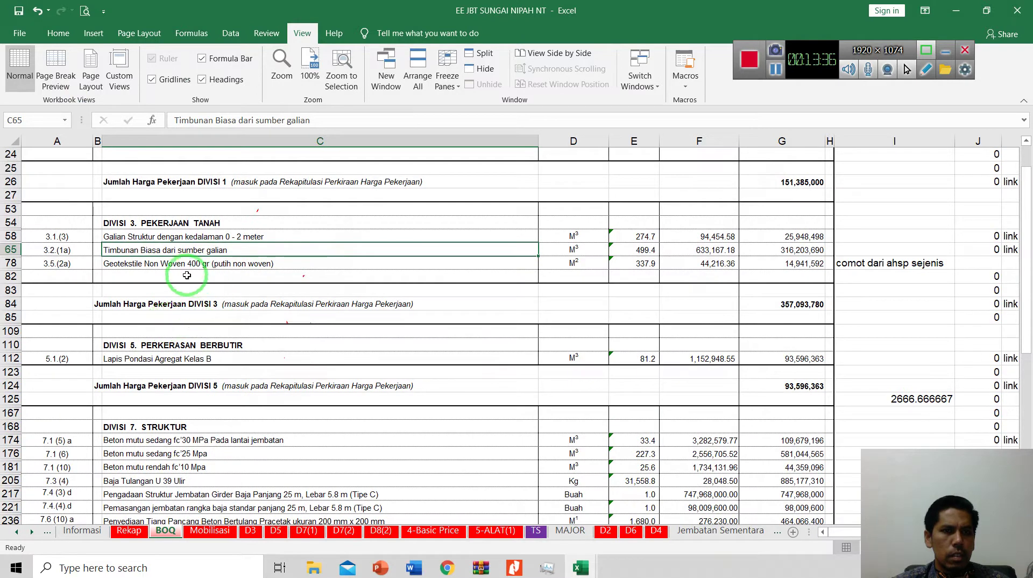
click(174, 347)
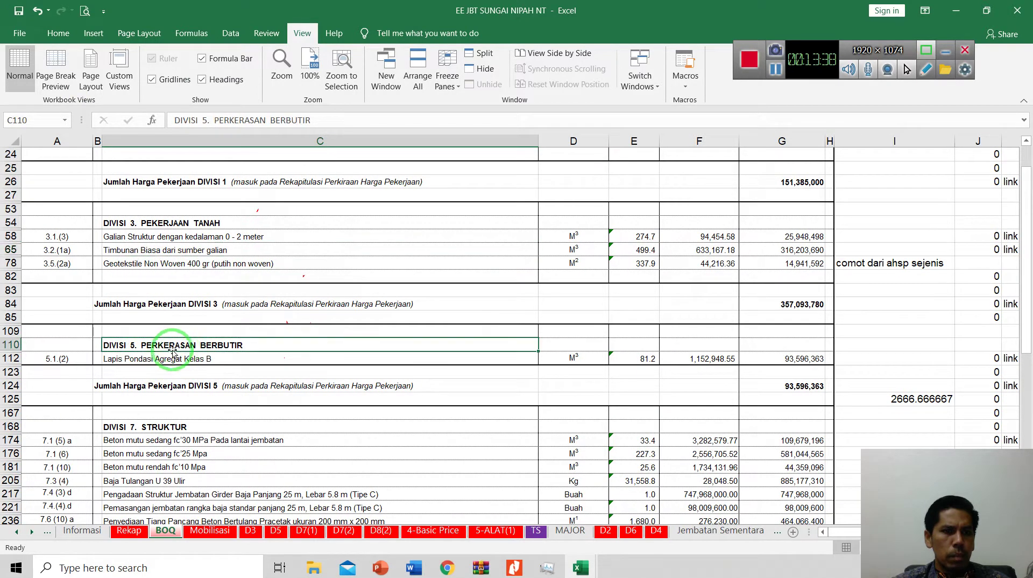
- Point out the Lapis Pondasi Agregat Kelas B item and its unit in the BOQ, and show its quantity cell's link formula
click(124, 360)
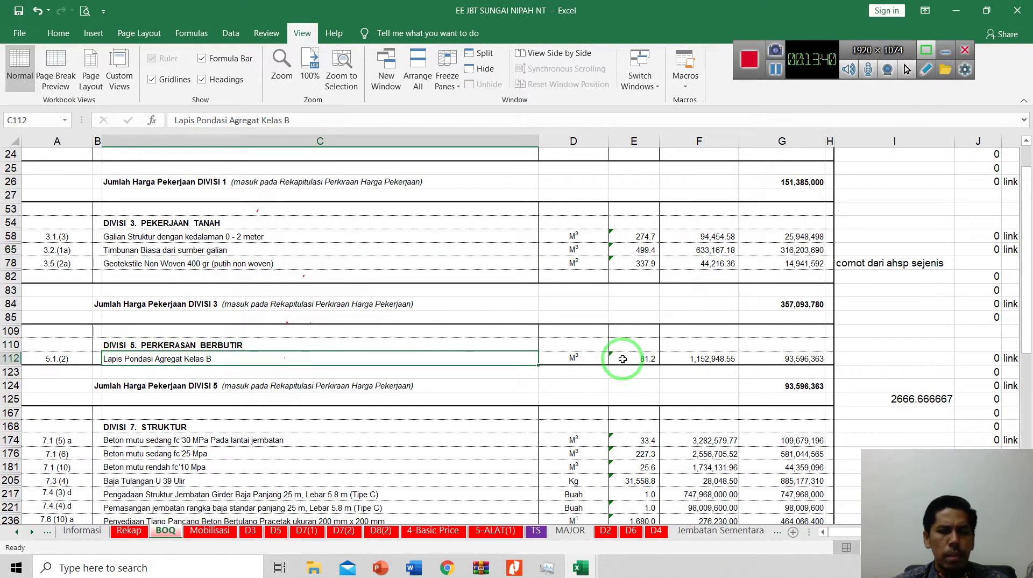
click(572, 357)
click(199, 360)
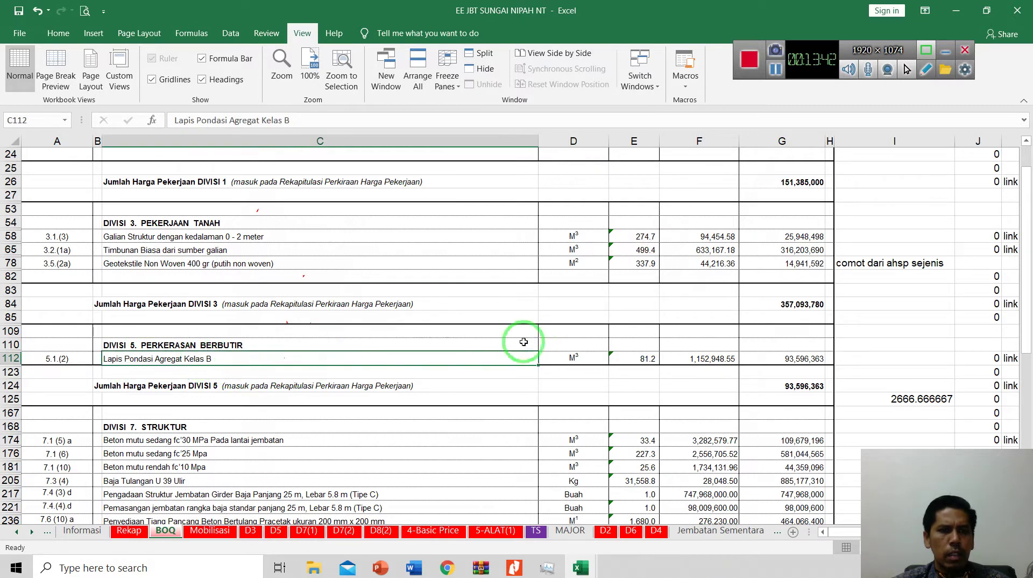
click(574, 355)
click(403, 362)
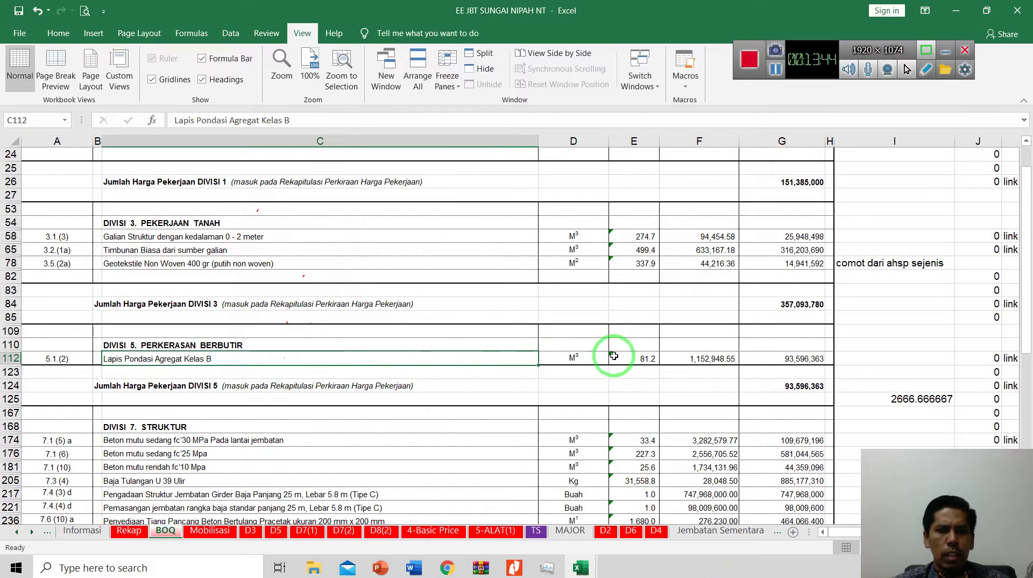
click(594, 358)
scroll(595, 359, up, 1)
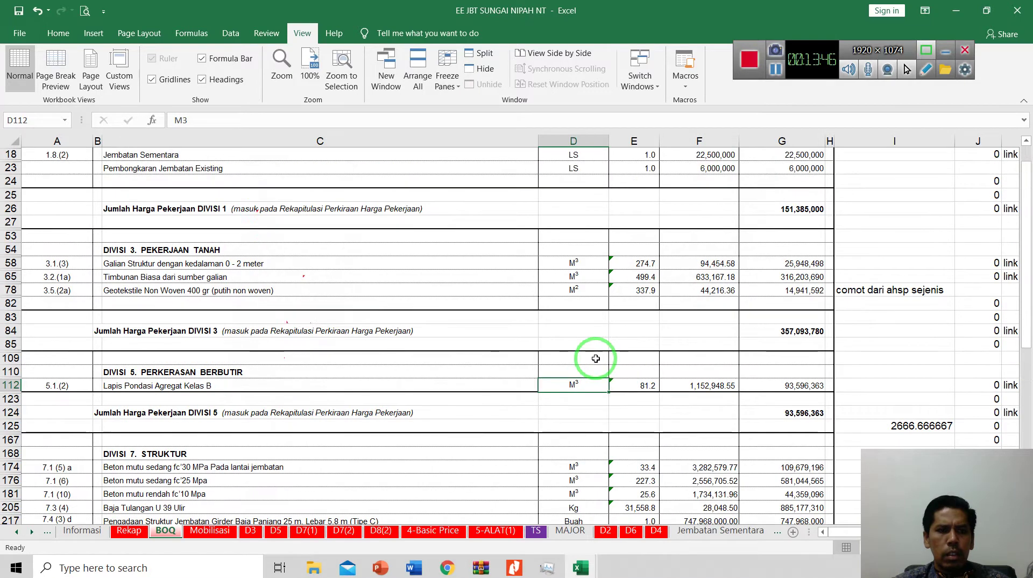
click(639, 387)
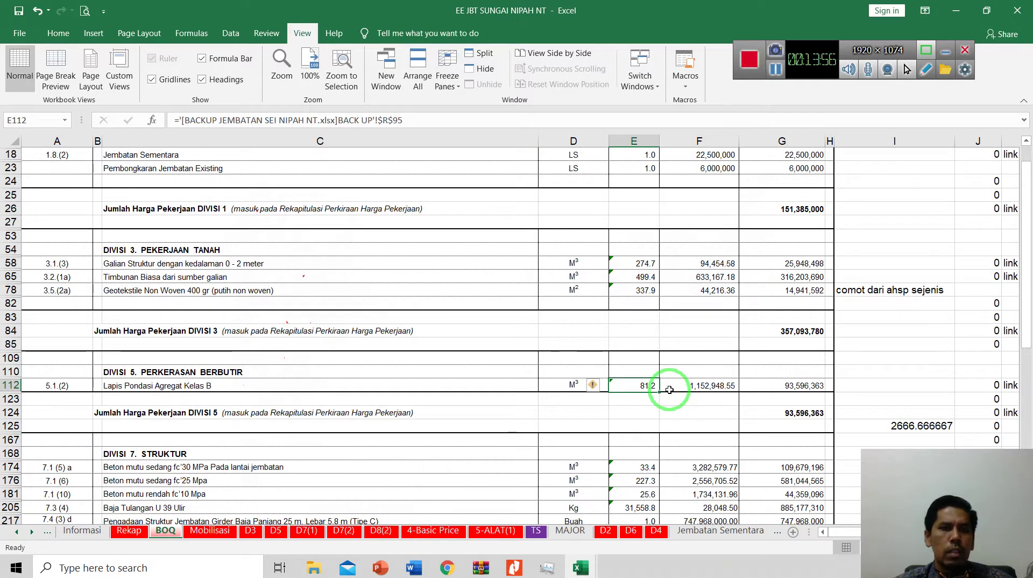
- Switch to the BACKUP JEMBATAN SEI NIPAH NT workbook and select the Agregat Base B row in the BACK UP sheet
click(581, 572)
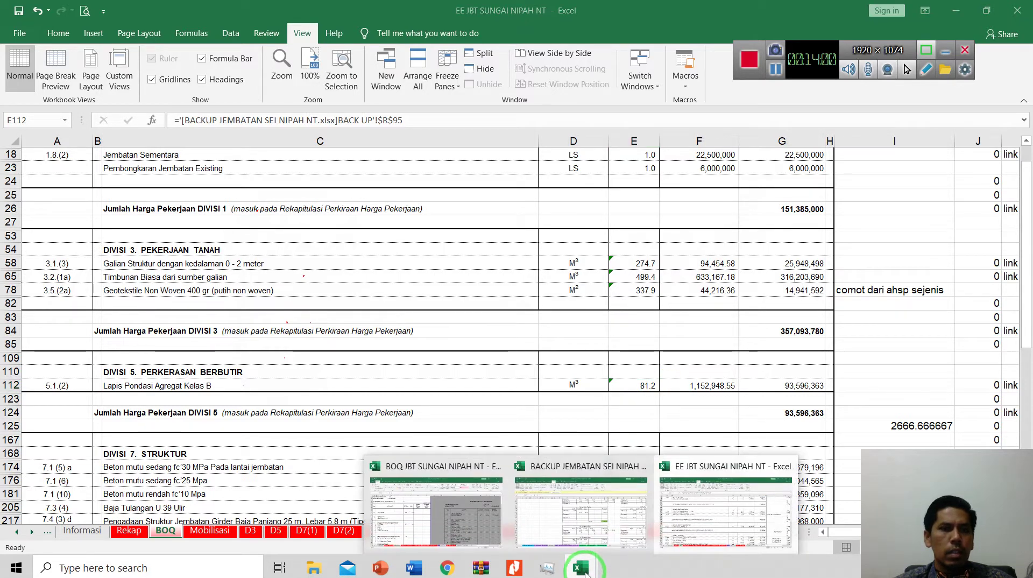
click(607, 518)
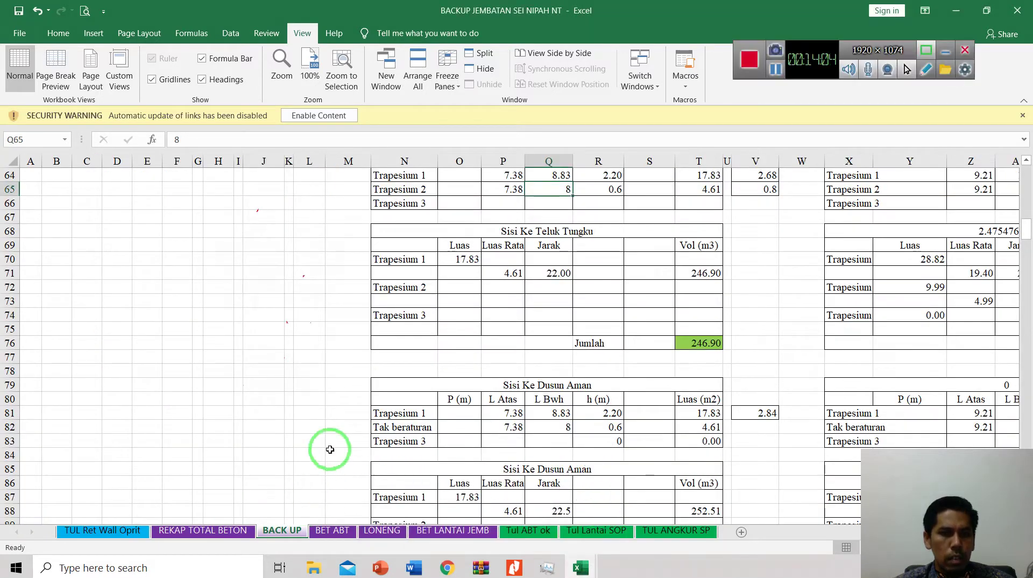
scroll(365, 388, down, 2)
scroll(365, 388, down, 6)
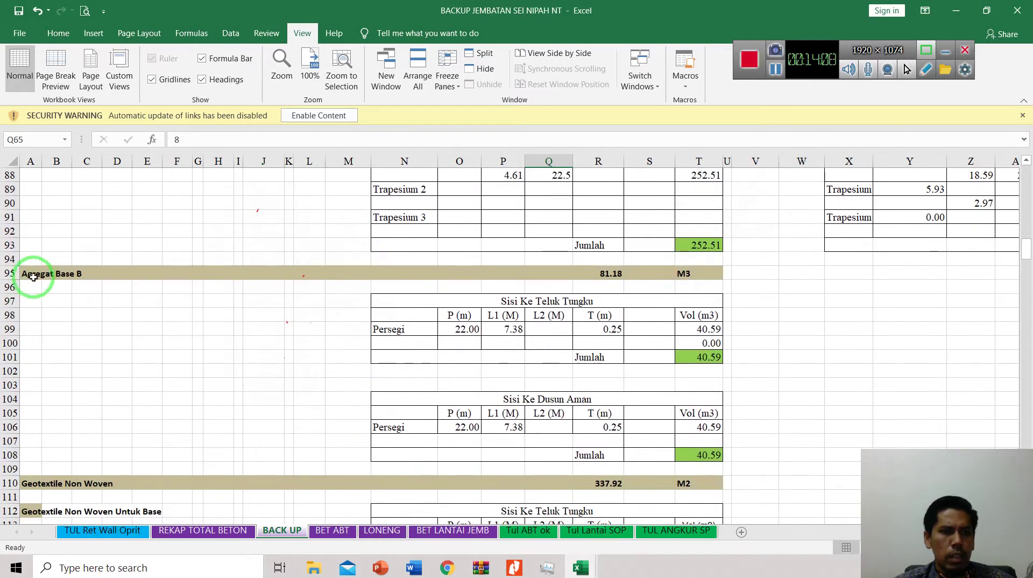
drag(34, 277, 700, 274)
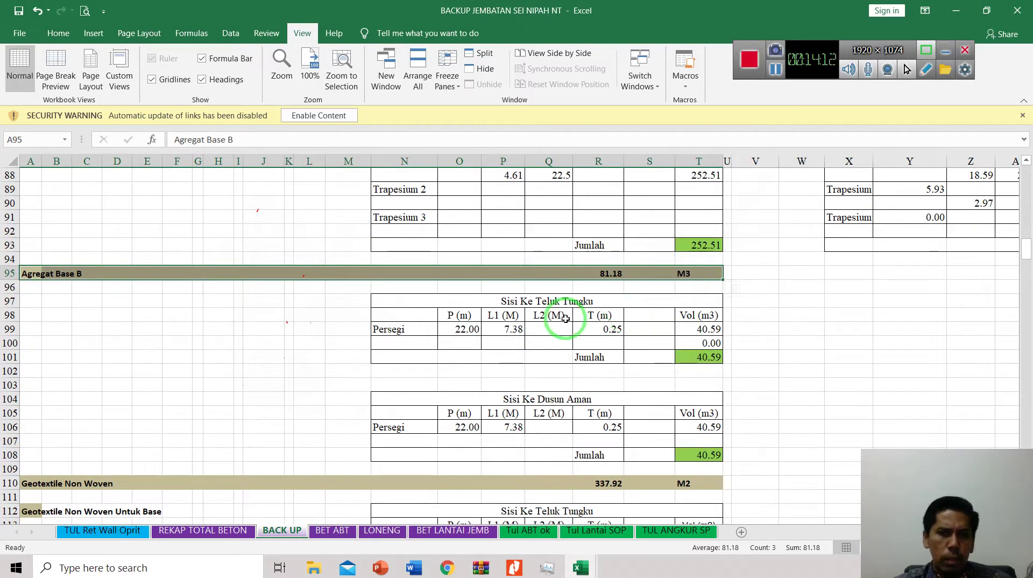
- Look over the Agregat Base B tables for both sides and select the Persegi entry under Sisi Ke Teluk Tungku
scroll(520, 331, down, 2)
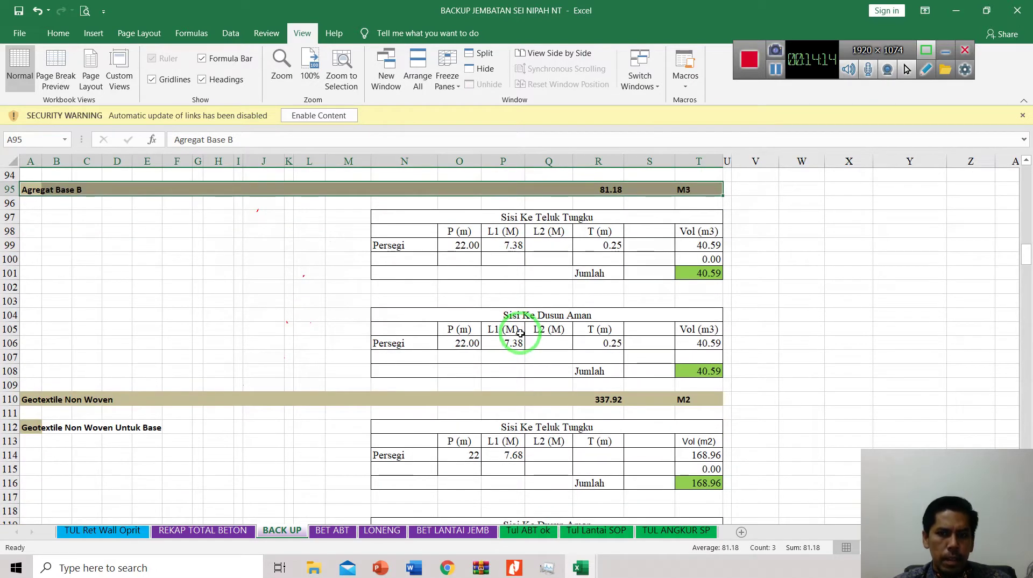
ctrl+scroll(521, 335, down, 1)
key(ctrl+q)
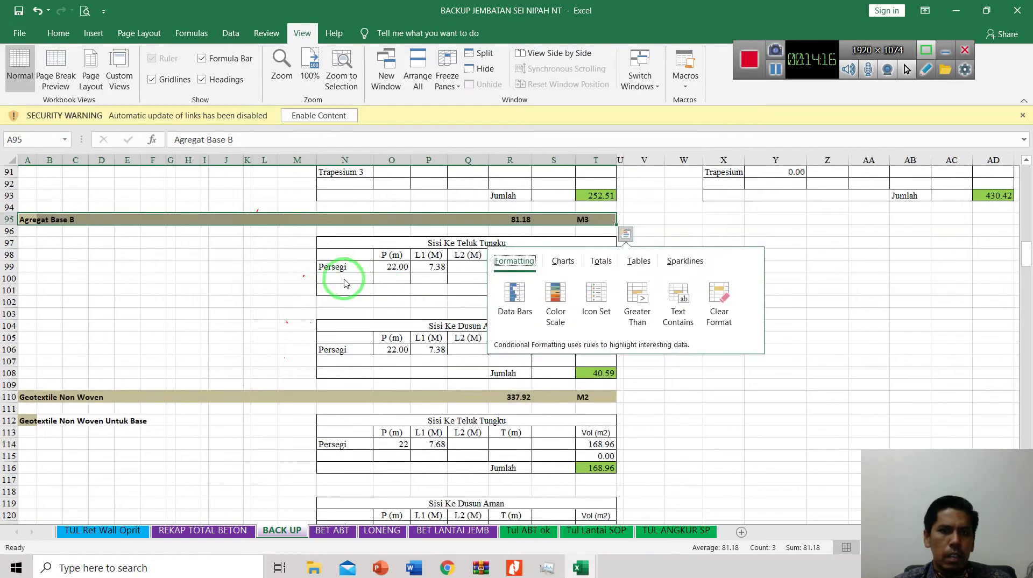
click(153, 277)
click(341, 267)
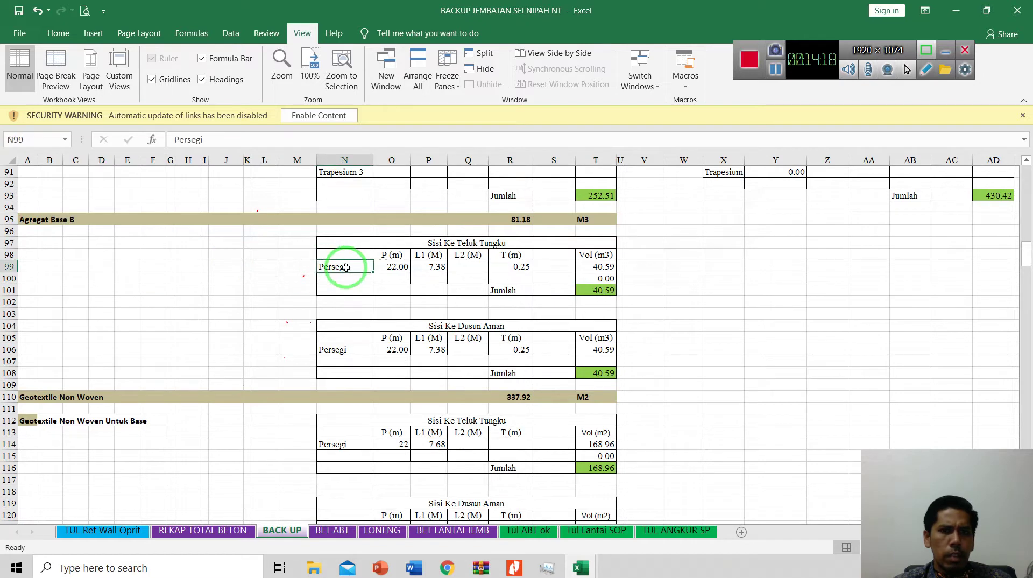
- Switch to the SEI NIPAH drawing in Nitro Pro and examine the approaches at both ends of the bridge long section
click(515, 567)
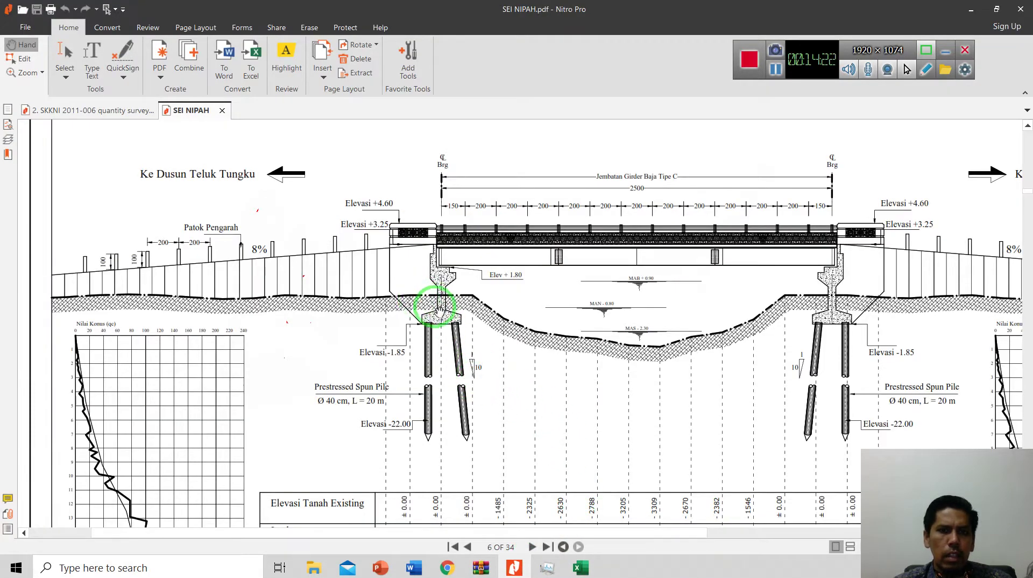
scroll(421, 325, up, 1)
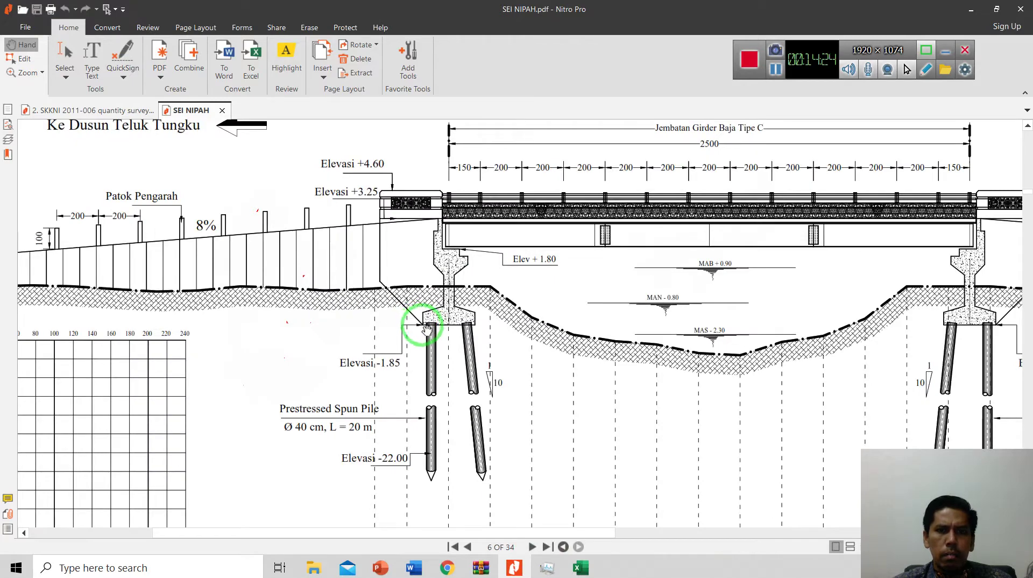
scroll(427, 329, down, 1)
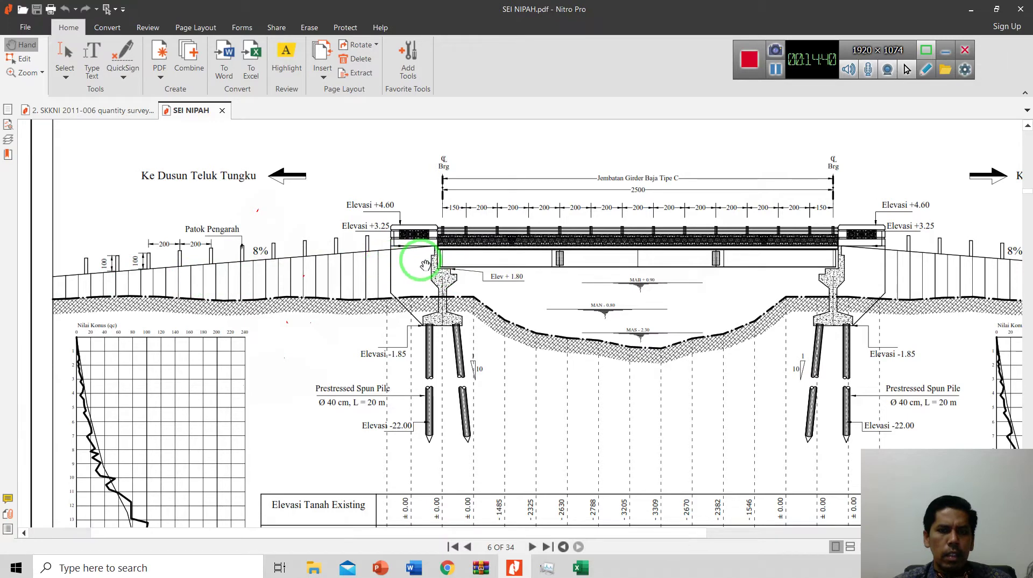
ctrl+scroll(394, 272, down, 1)
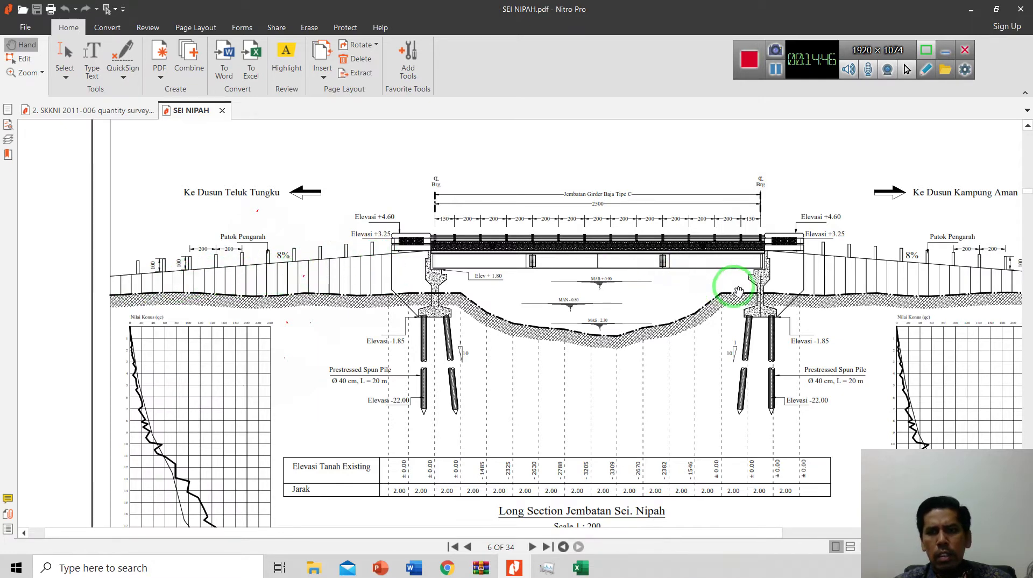
drag(782, 291, 728, 270)
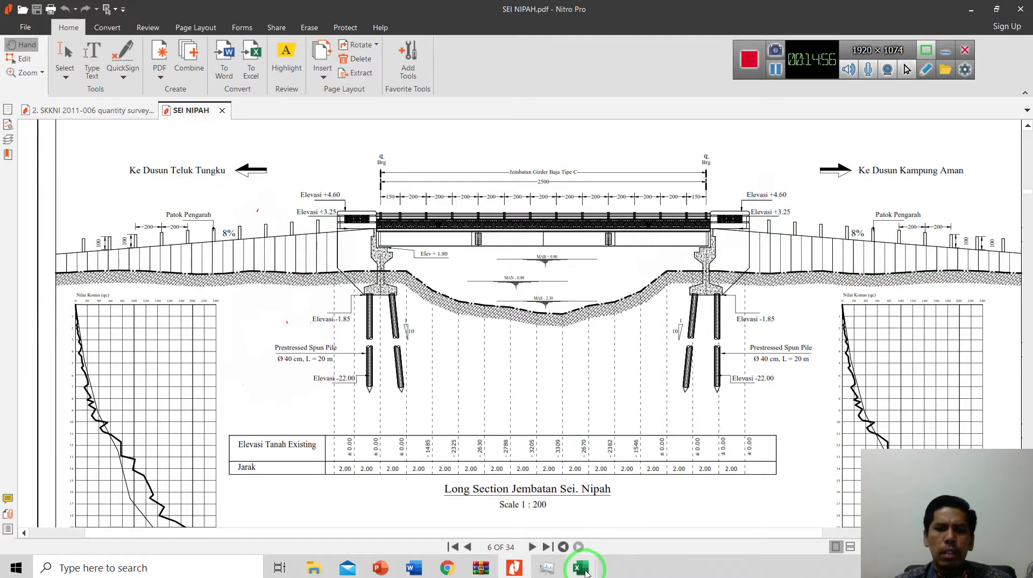
- Return to the BACKUP JEMBATAN SEI NIPAH NT workbook and select the Agregat Base B Persegi entry under Sisi Ke Dusun Aman
mouse_move(586, 573)
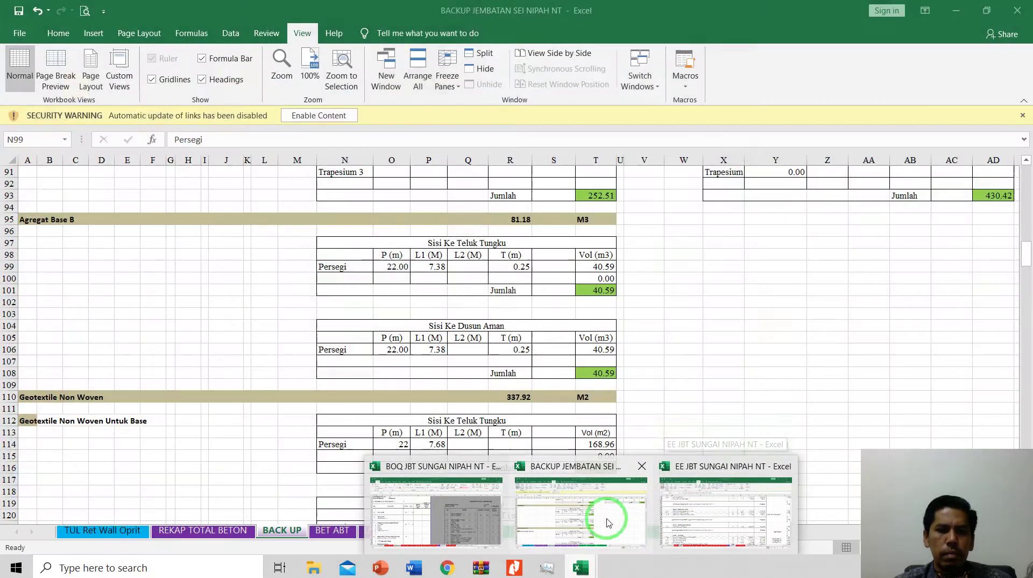
click(608, 522)
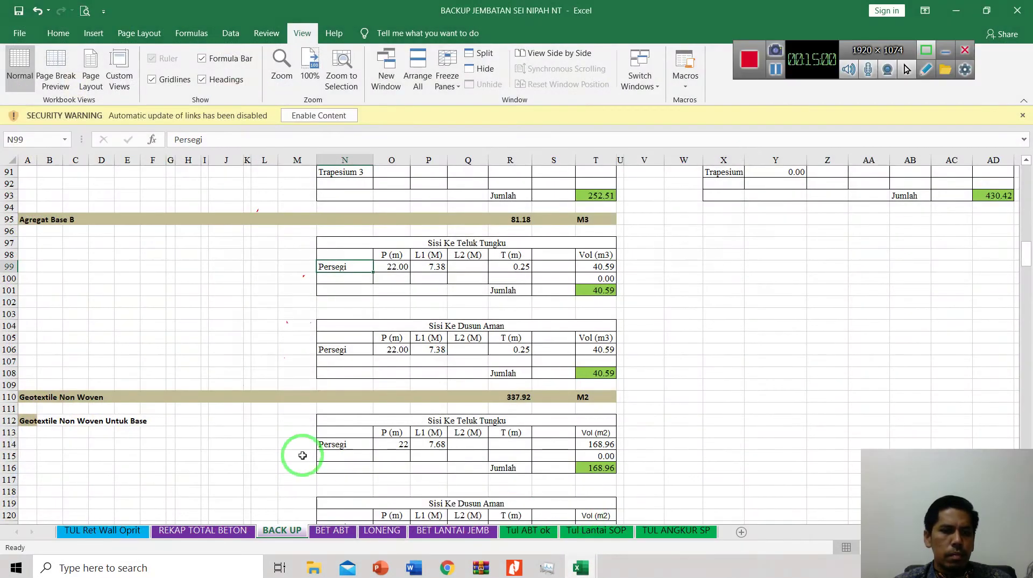
scroll(302, 425, down, 2)
scroll(304, 423, up, 3)
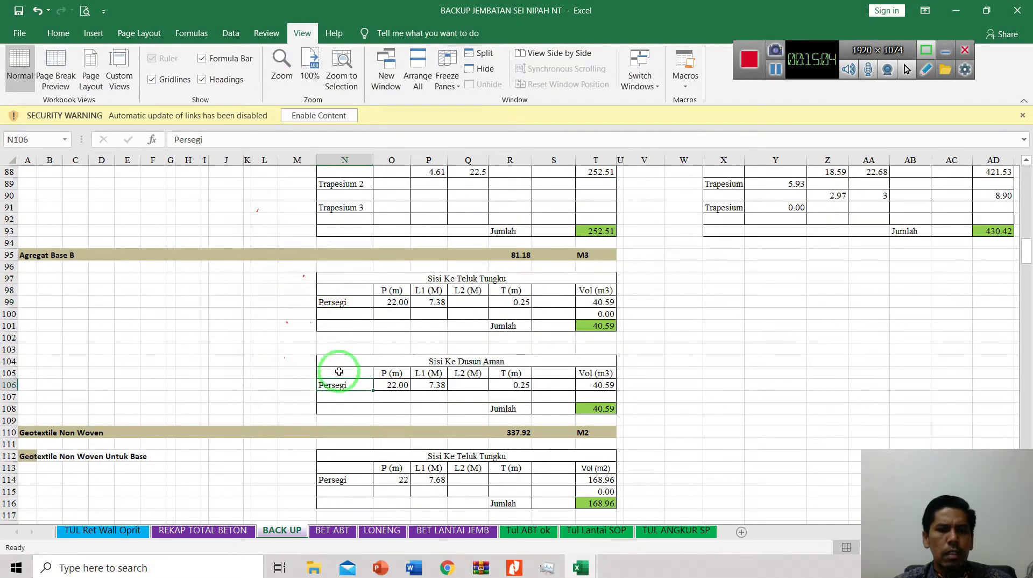
- Trace the Sisi Ke Teluk Tungku Persegi row of Agregat Base B through its length, width and thickness to the volume formula
click(388, 301)
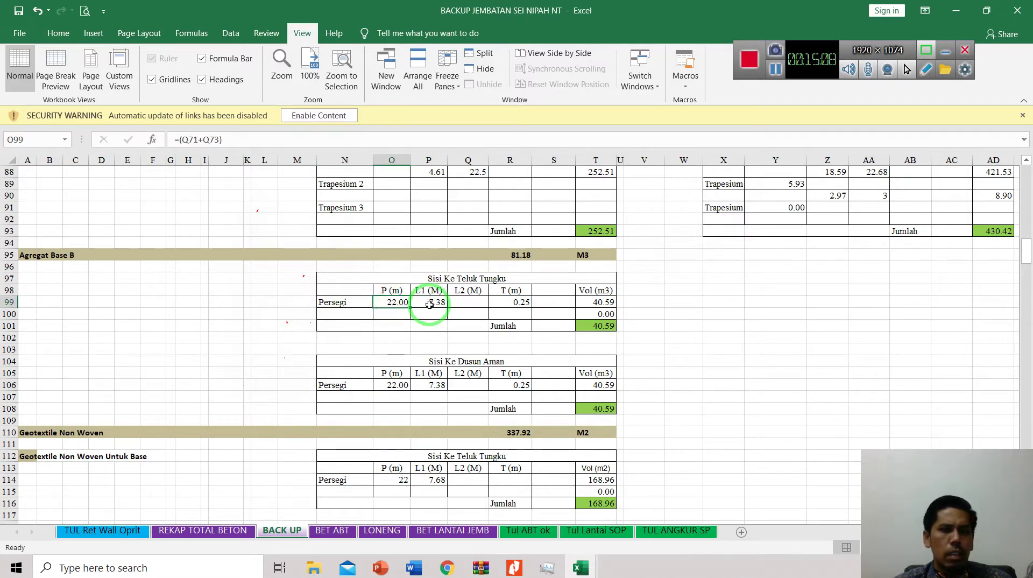
click(430, 304)
click(511, 301)
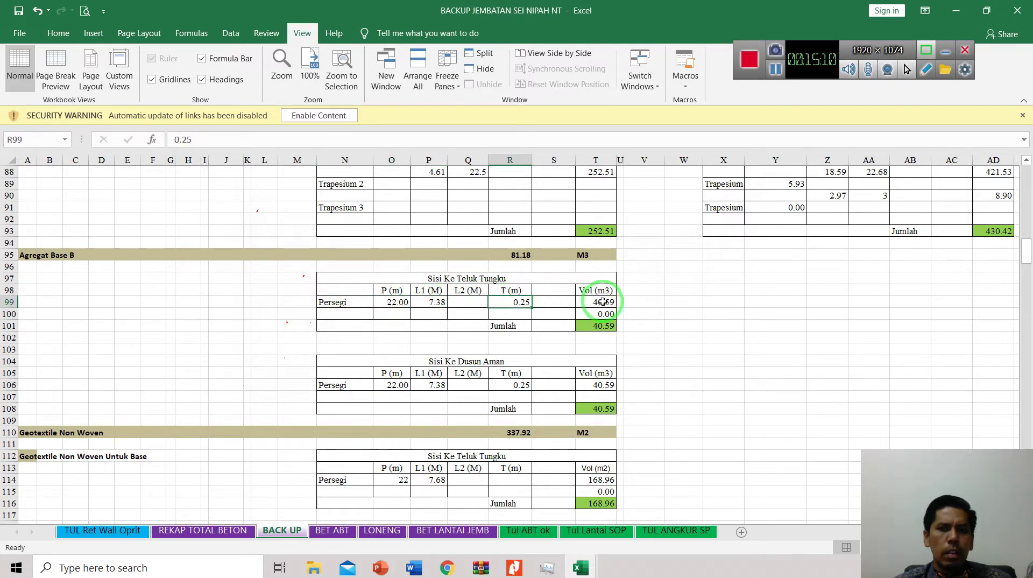
click(405, 301)
click(477, 304)
click(540, 304)
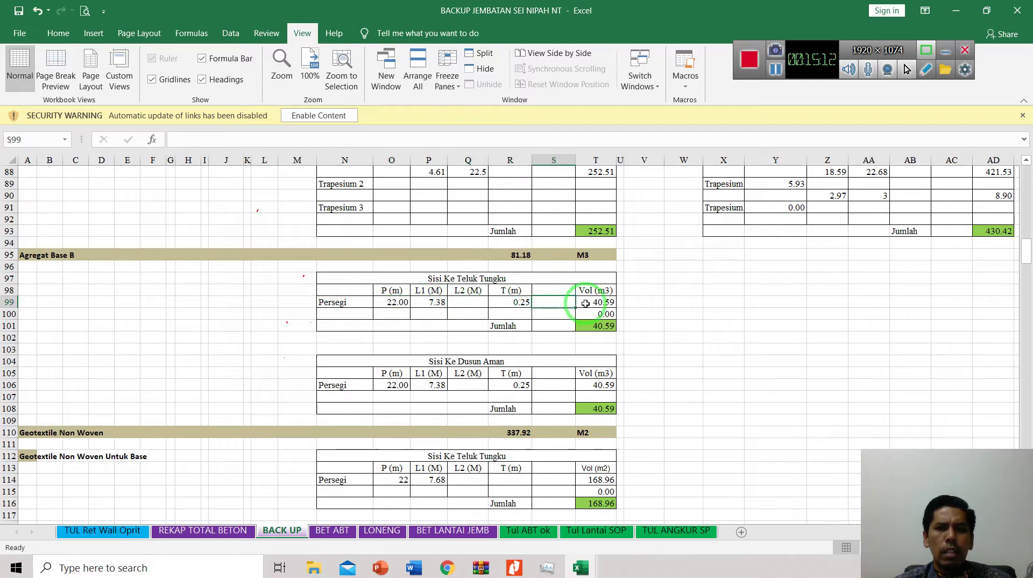
click(611, 301)
scroll(339, 427, down, 3)
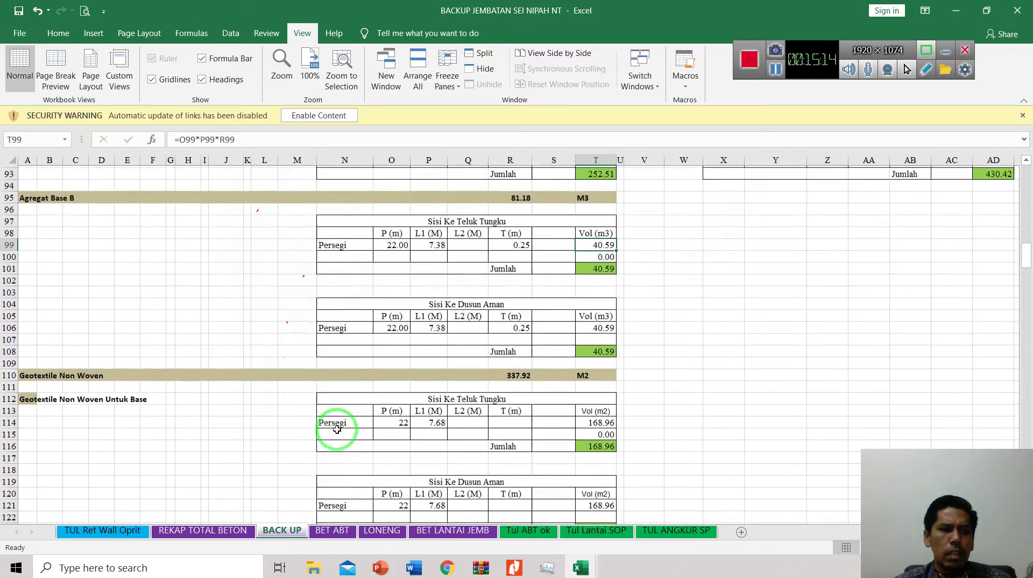
- Review the Geotextile Non Woven Untuk Base section in the backup sheet and switch to the SEI NIPAH long section drawing in Nitro Pro
scroll(342, 430, down, 1)
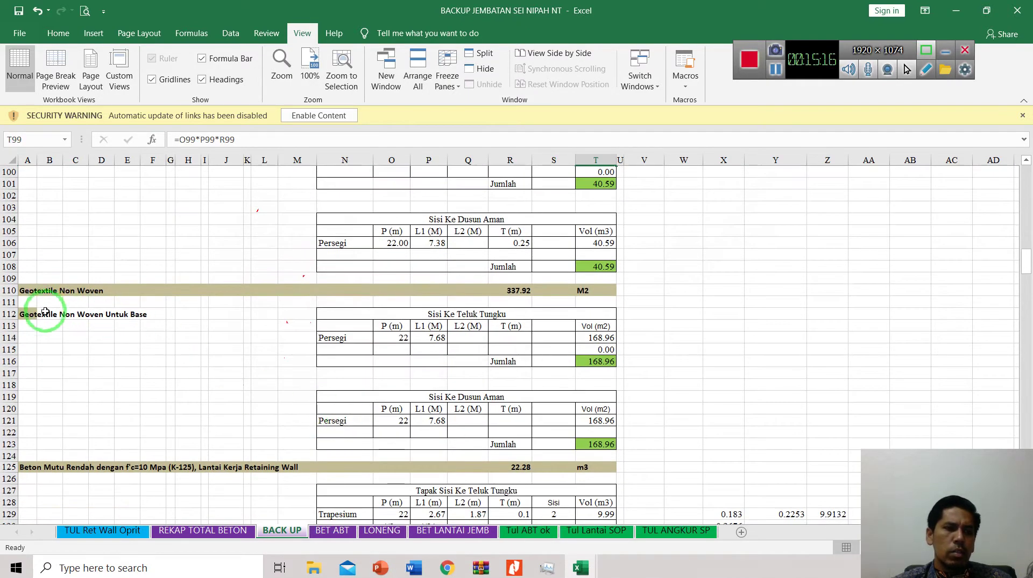
drag(29, 316, 150, 312)
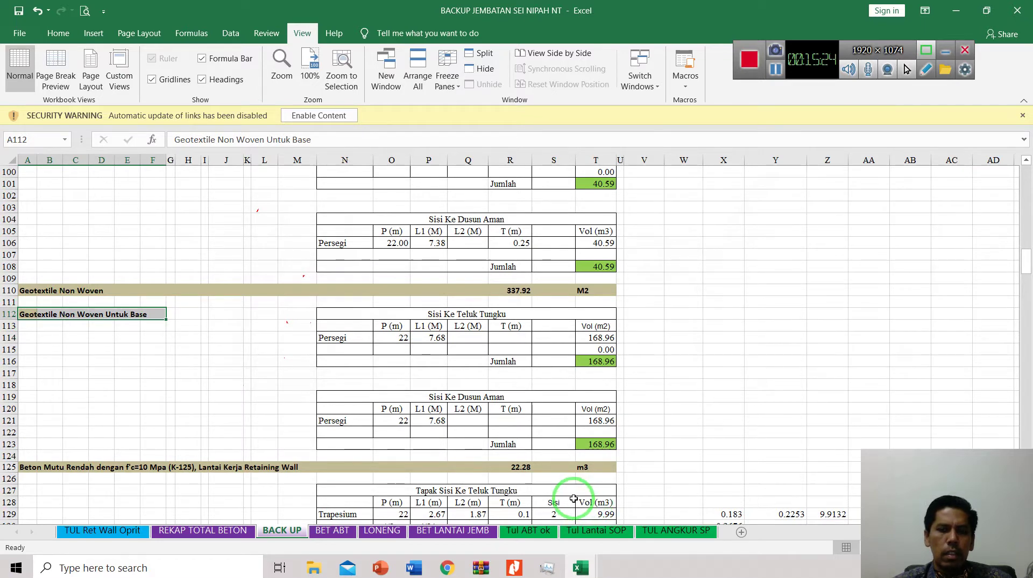
click(531, 572)
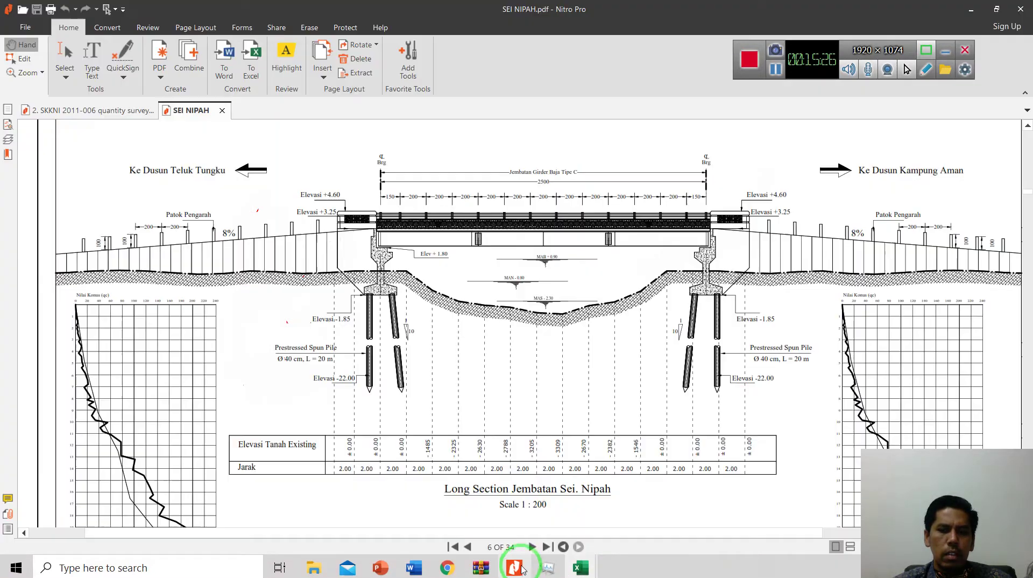
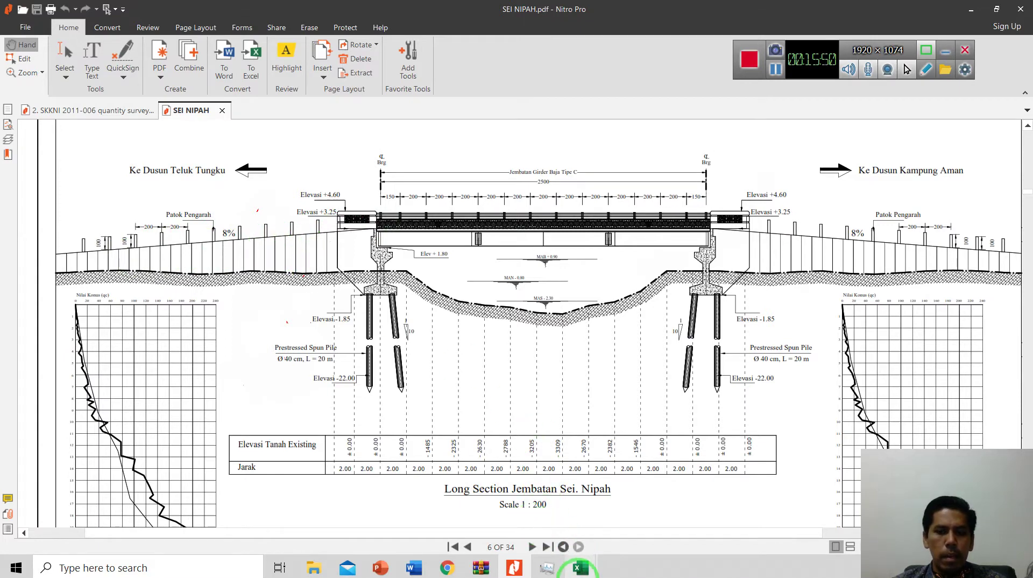
- Switch to the EE JBT SUNGAI NIPAH NT workbook in Excel and look over the Divisi 5 and Divisi 7 items in the BOQ
mouse_move(581, 568)
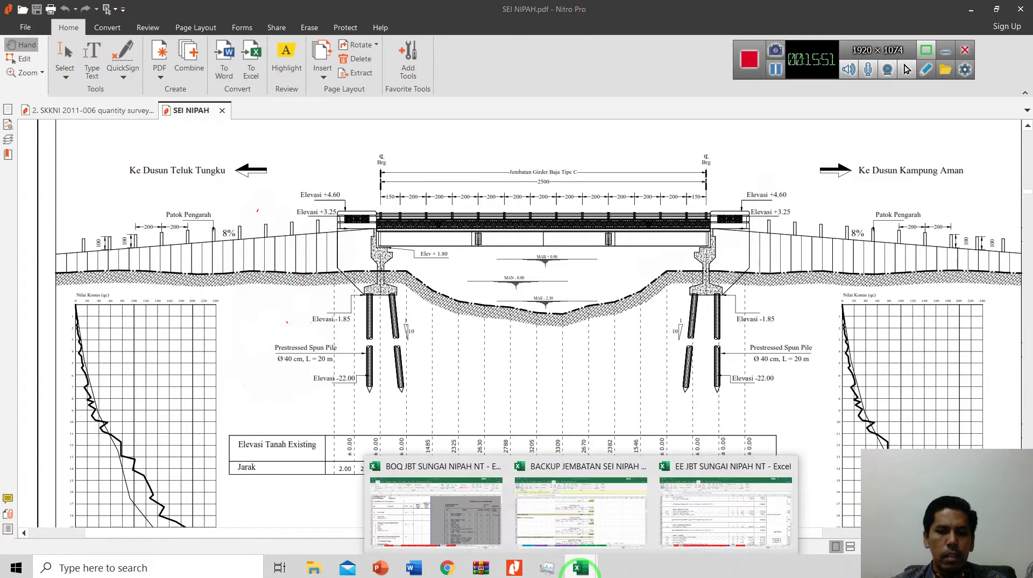
click(721, 514)
scroll(231, 408, down, 2)
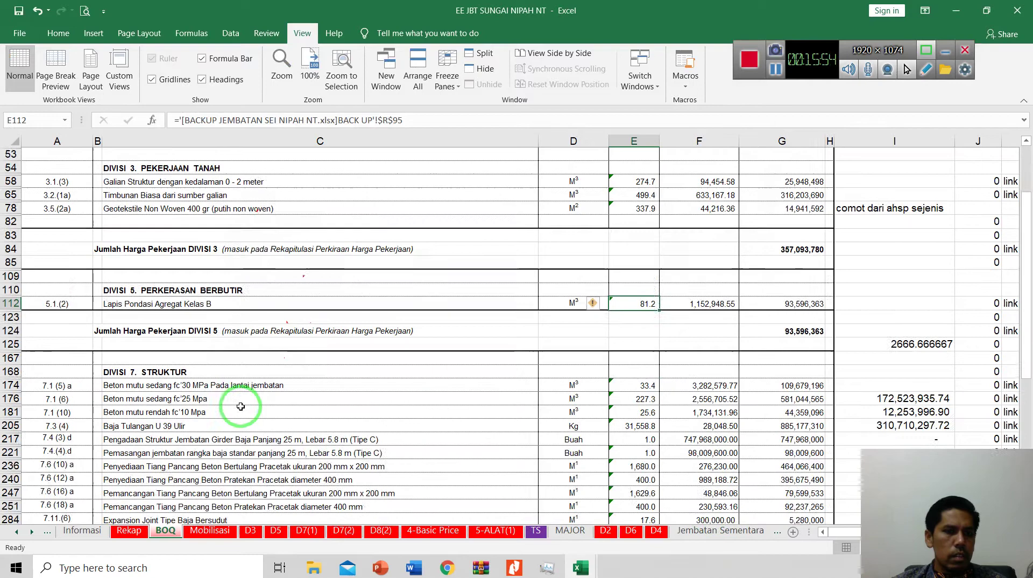
click(116, 304)
click(166, 398)
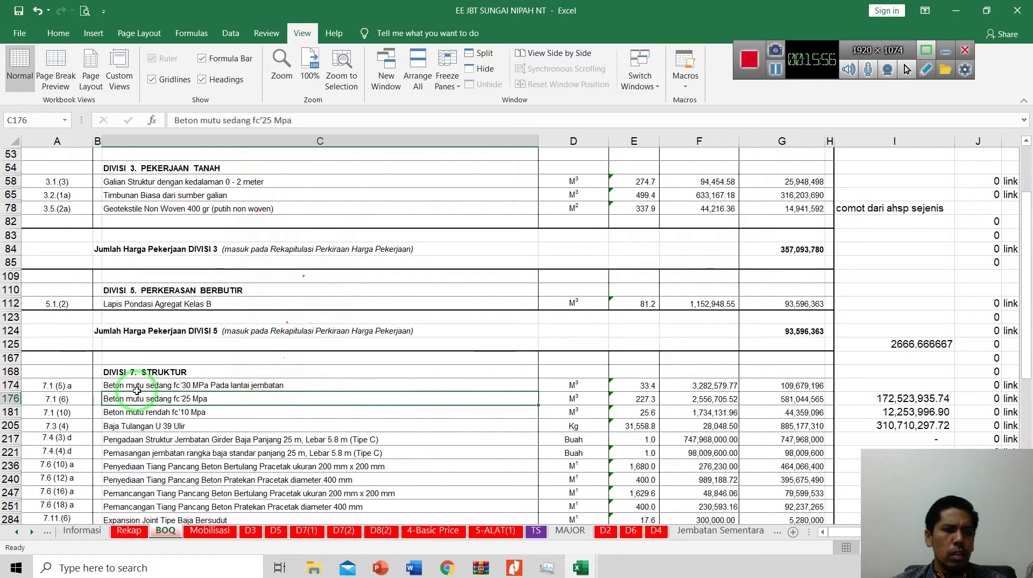
scroll(171, 392, down, 1)
scroll(171, 391, down, 1)
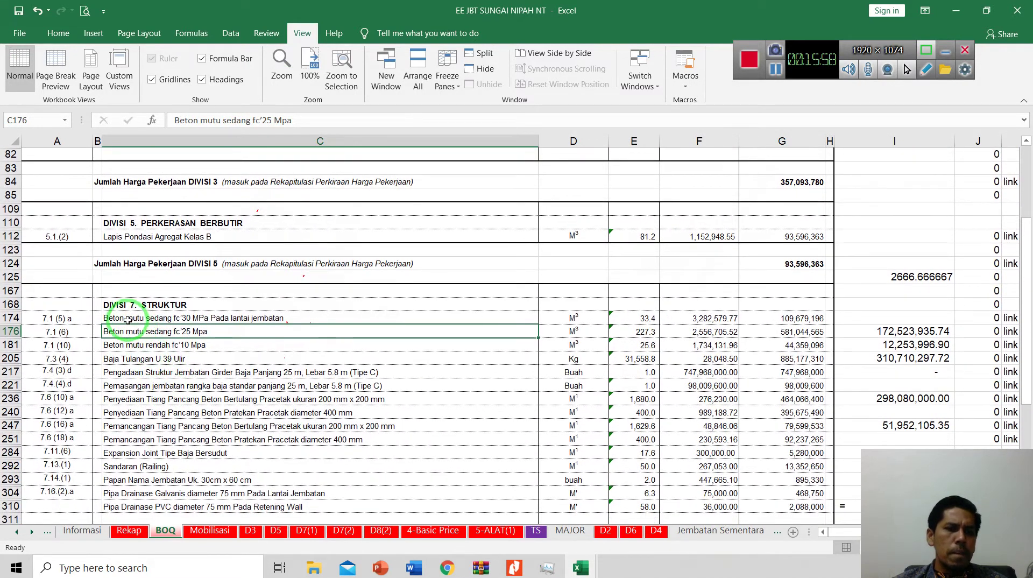
- Examine the fc'30, fc'25 and fc'10 concrete items and the Baja Tulangan U 39 Ulir item under Divisi 7 Struktur
click(125, 318)
click(131, 358)
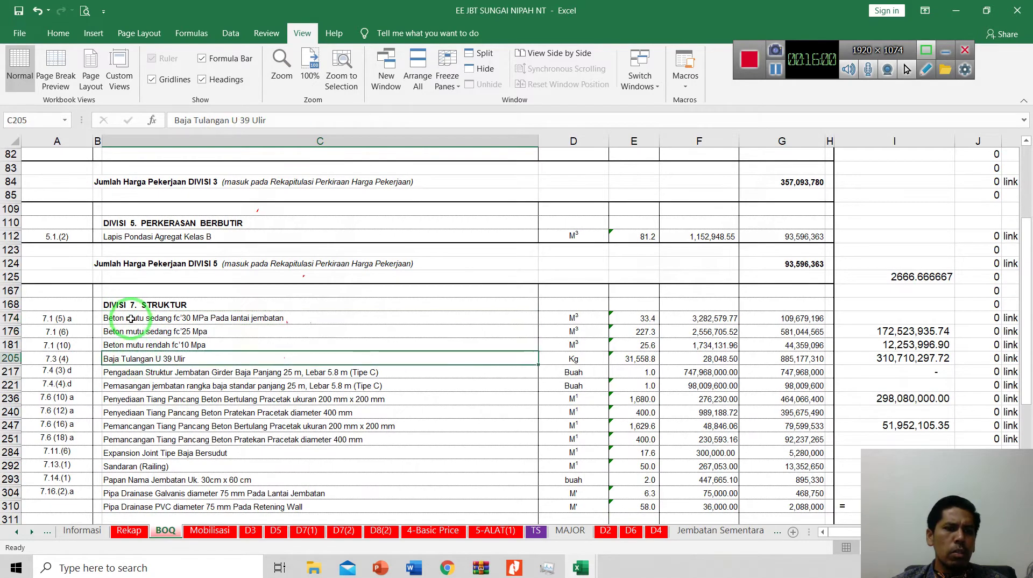
click(131, 318)
drag(386, 325, 268, 339)
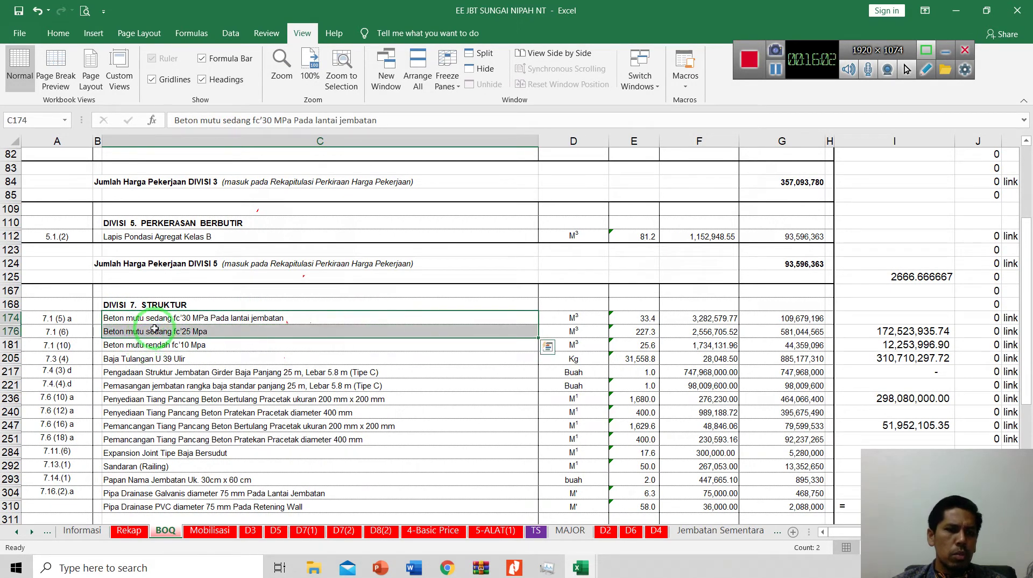
ctrl+scroll(154, 328, up, 2)
click(203, 348)
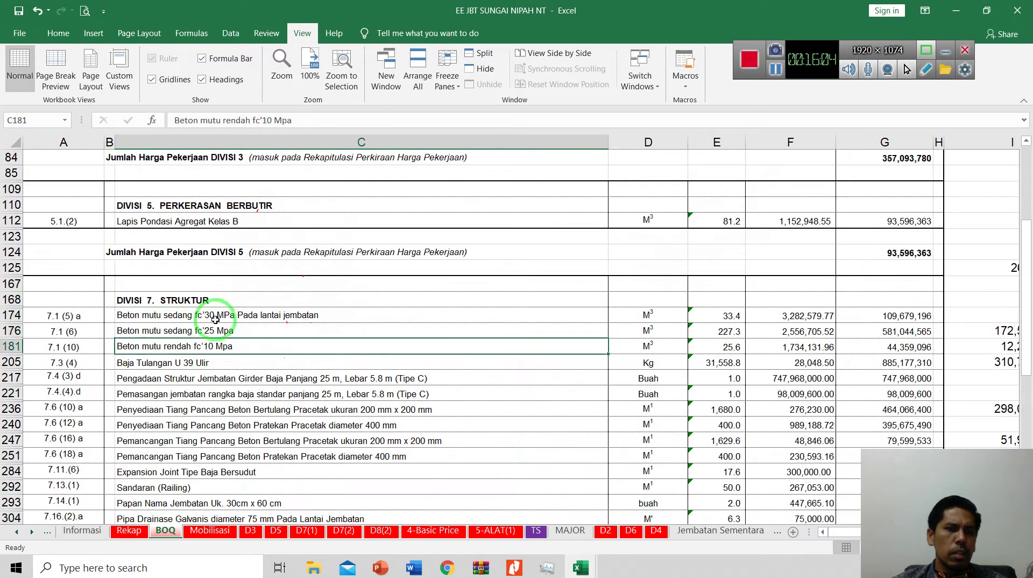
click(216, 318)
click(161, 334)
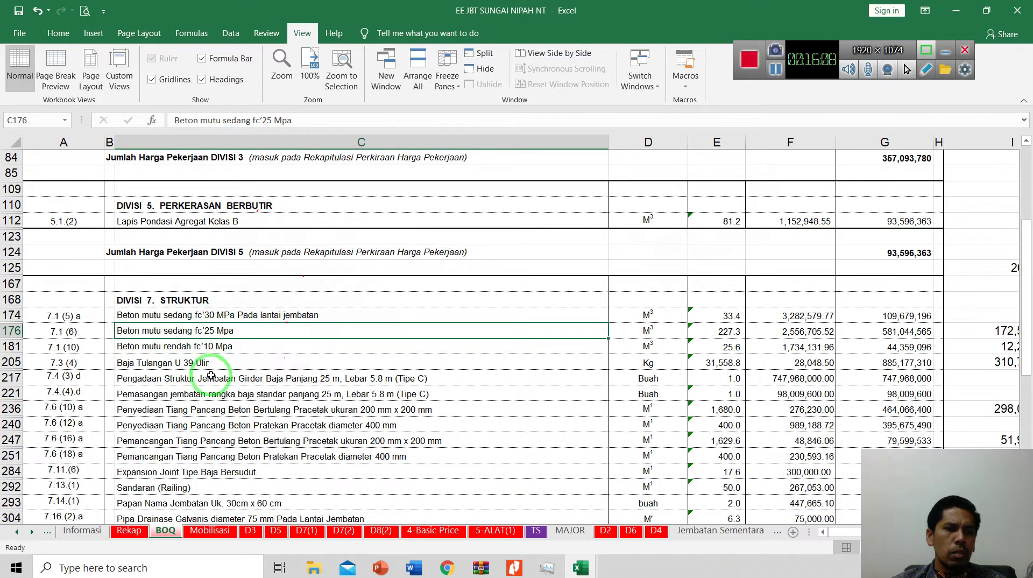
click(151, 349)
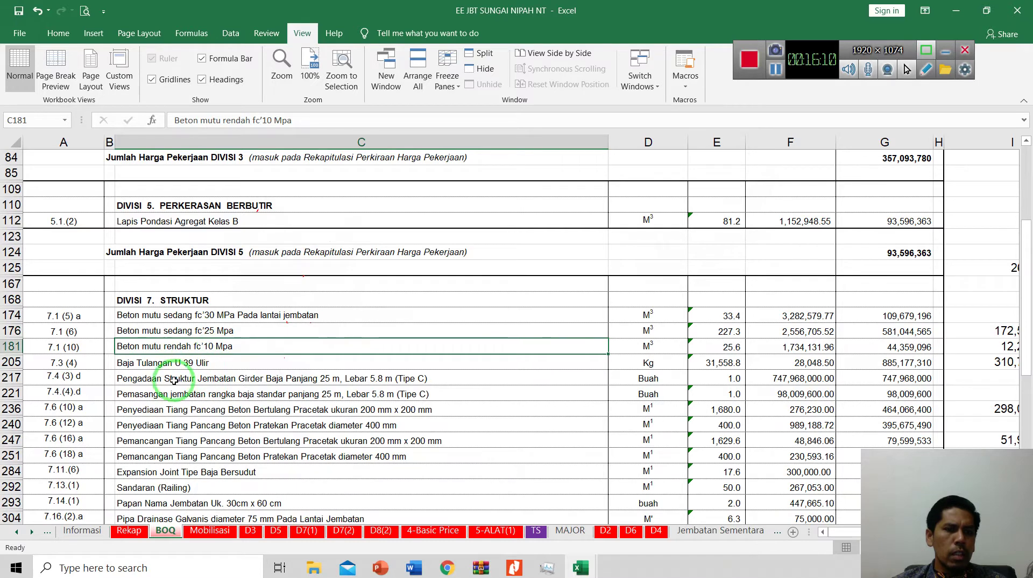
click(143, 369)
- Compare the supply item for the 25 m Tipe C girder bridge structure with its installation item in Divisi 7
scroll(269, 363, down, 2)
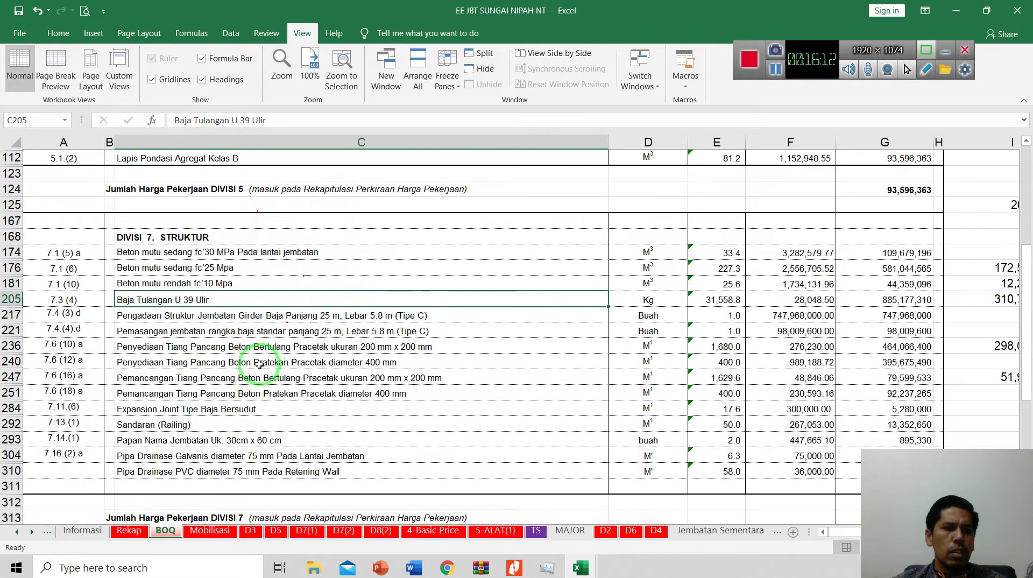
click(155, 317)
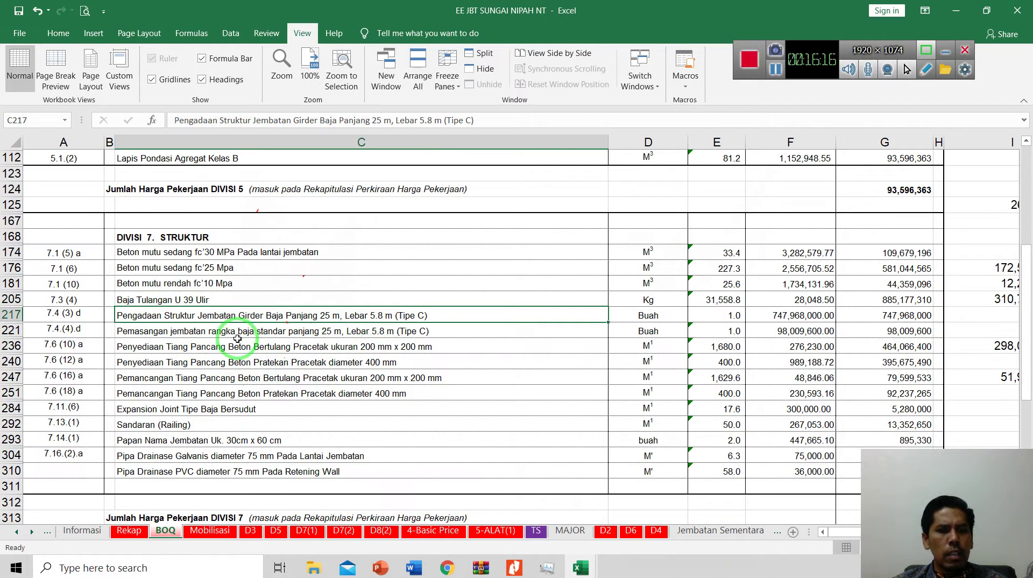
click(202, 344)
click(173, 332)
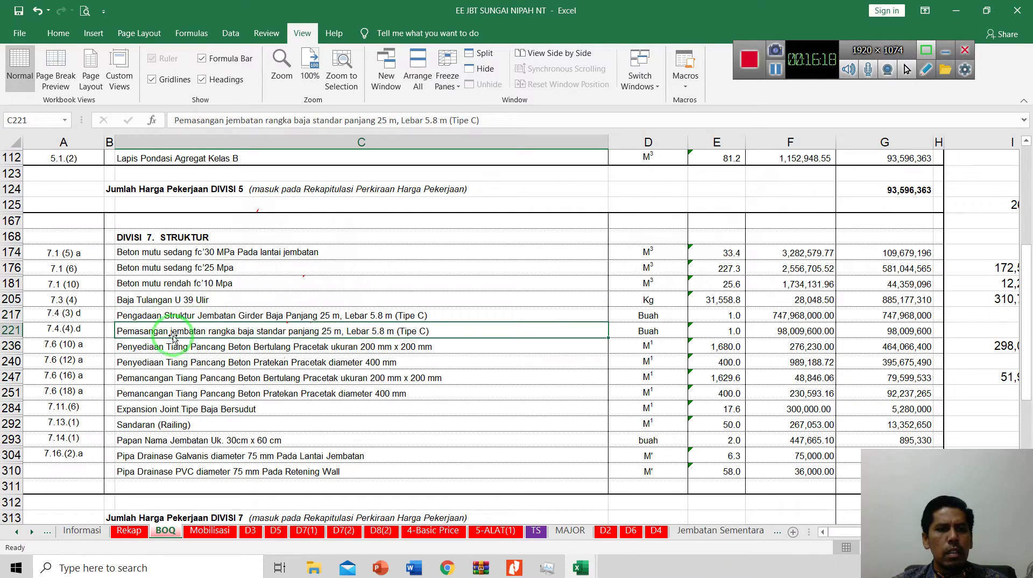
click(144, 318)
click(135, 331)
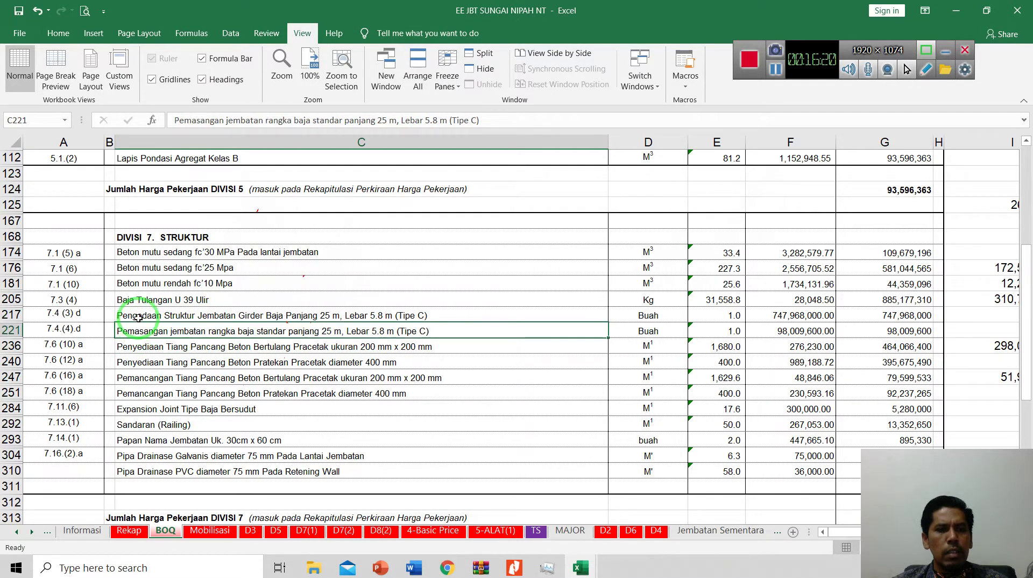
click(139, 317)
click(137, 331)
click(145, 317)
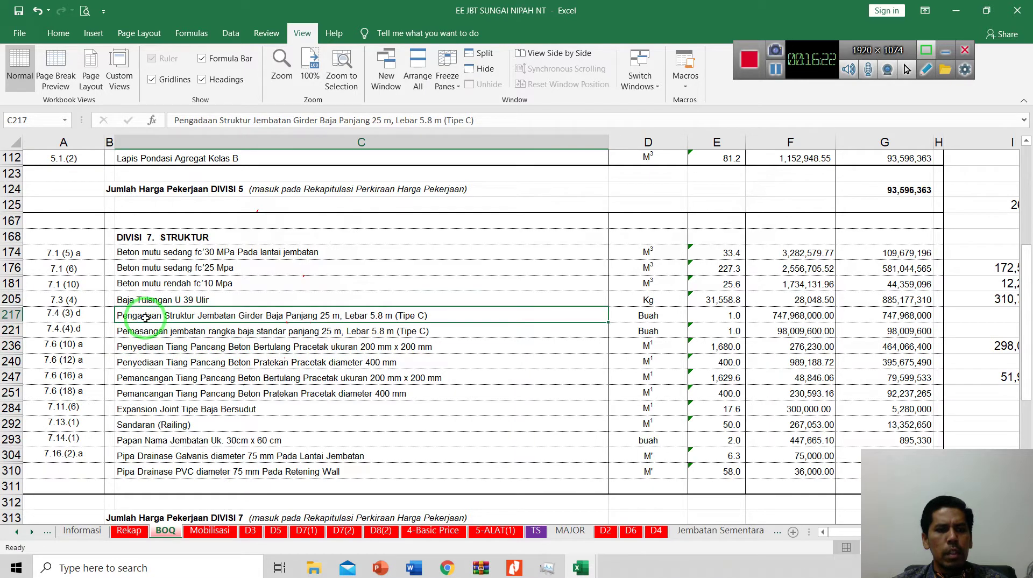
click(143, 347)
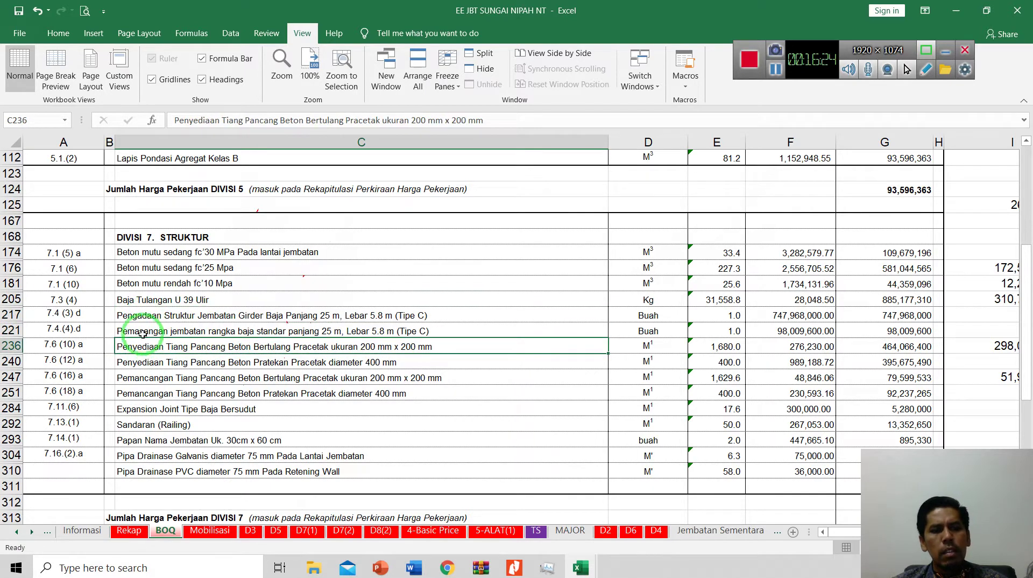
click(138, 317)
click(137, 331)
click(134, 318)
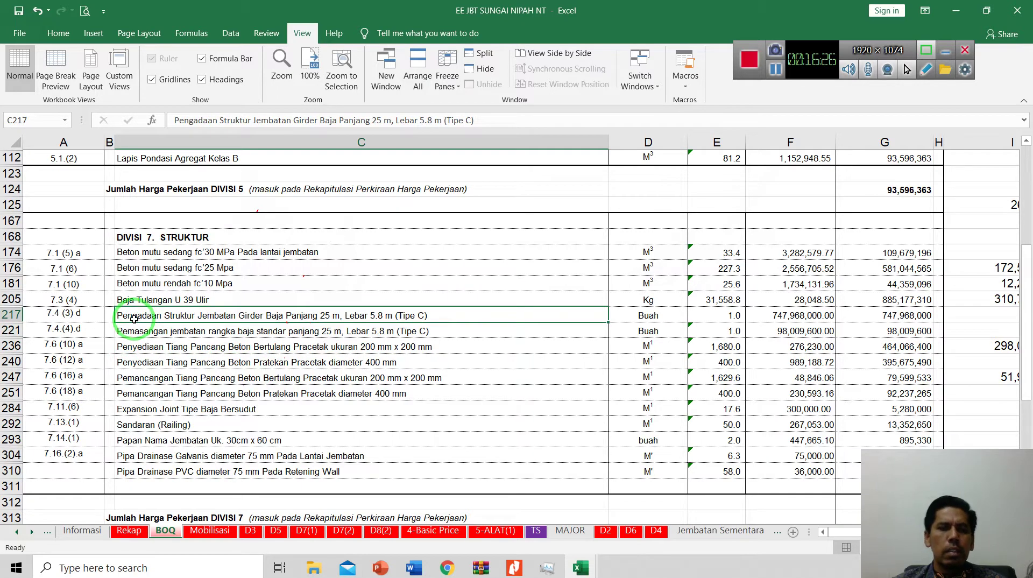
click(138, 331)
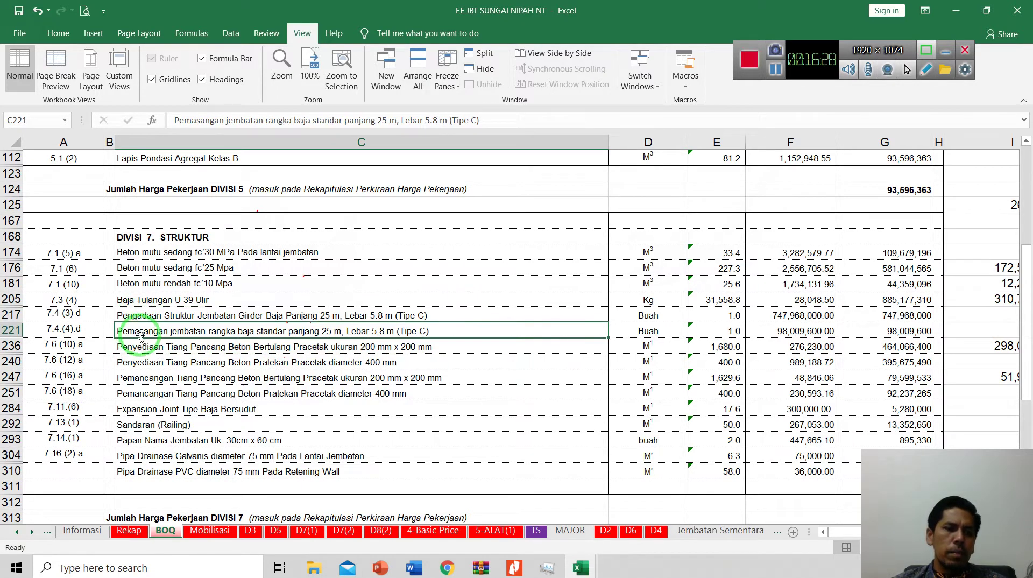
click(194, 347)
click(247, 334)
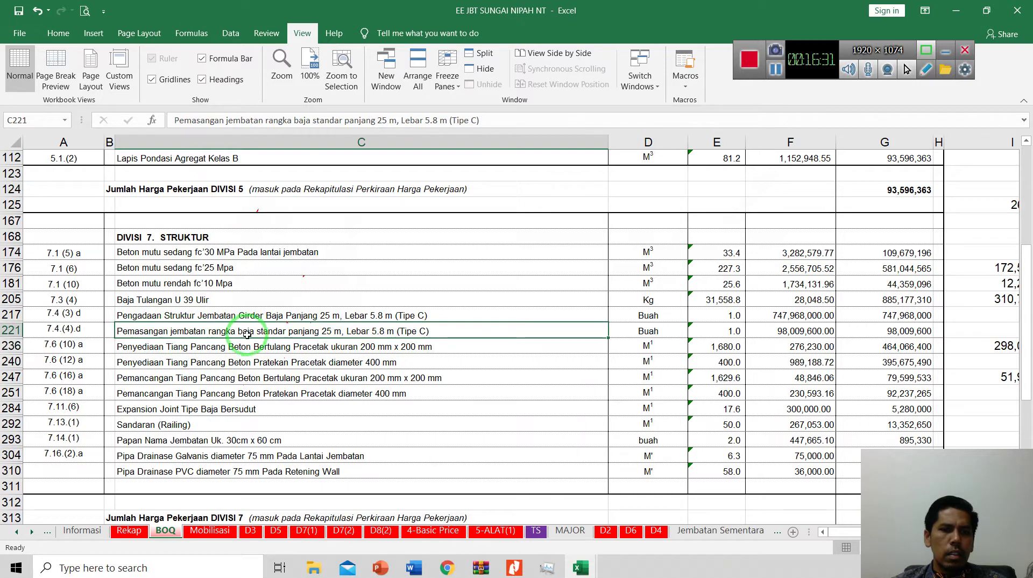
- Go through the Divisi 7 items from the precast piles and expansion joint to the railing, name board and drainage pipes
click(178, 349)
click(205, 363)
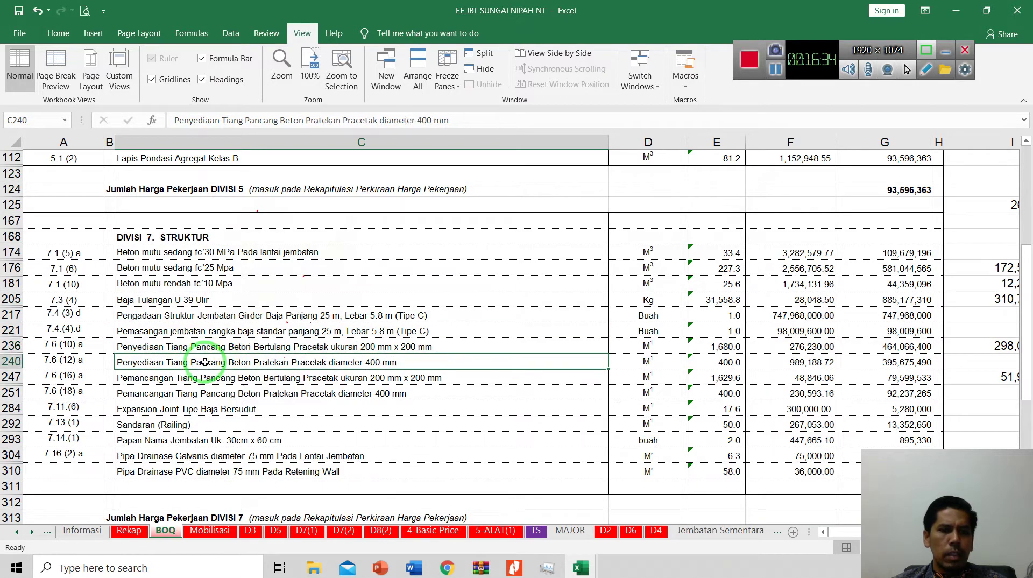
click(180, 381)
click(176, 413)
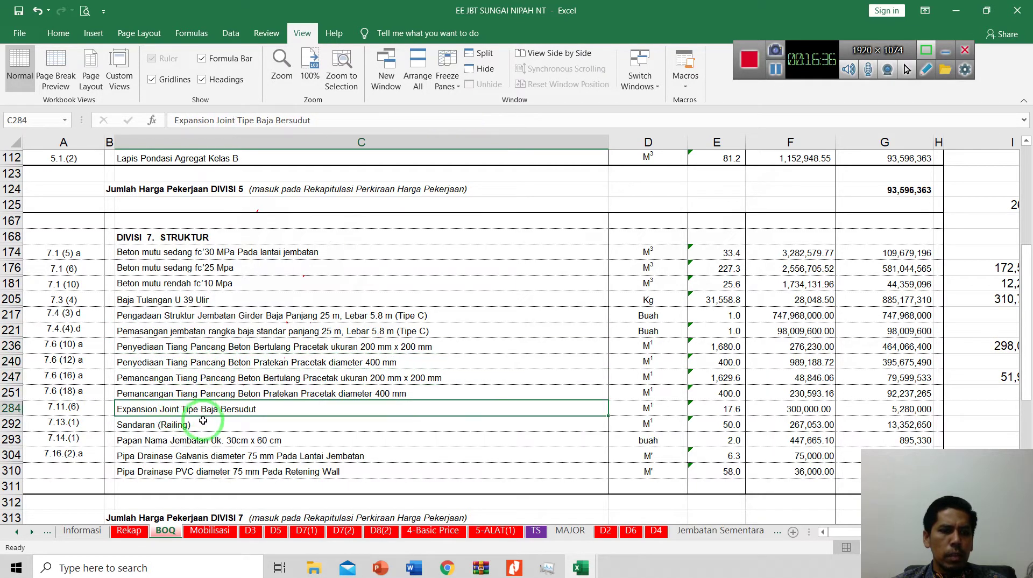
click(176, 428)
click(192, 445)
click(195, 459)
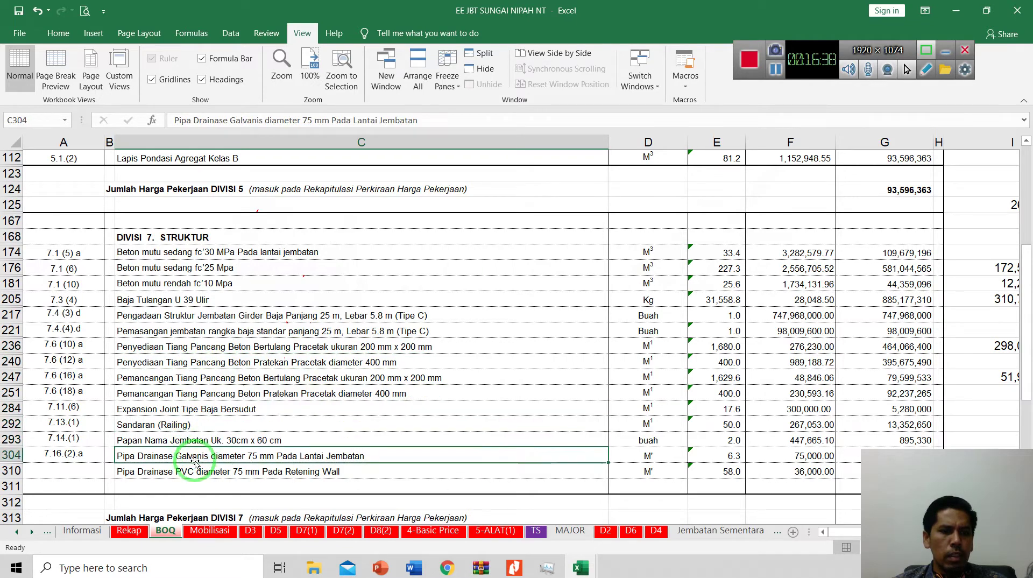
click(213, 473)
- Look over the Divisi 7 total row and the Divisi 8 minor work items below it
scroll(215, 463, down, 2)
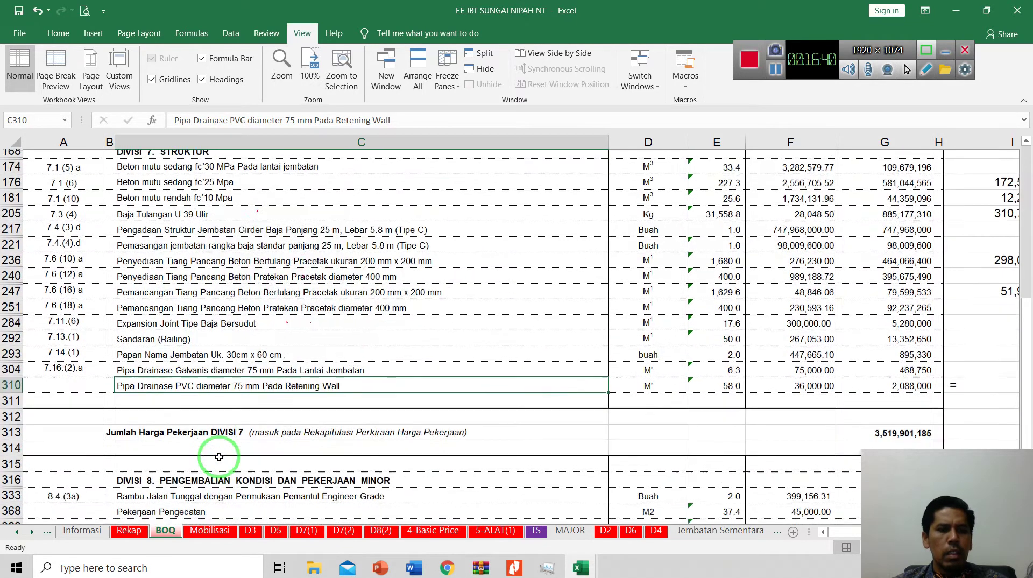
scroll(219, 455, up, 1)
scroll(219, 456, down, 2)
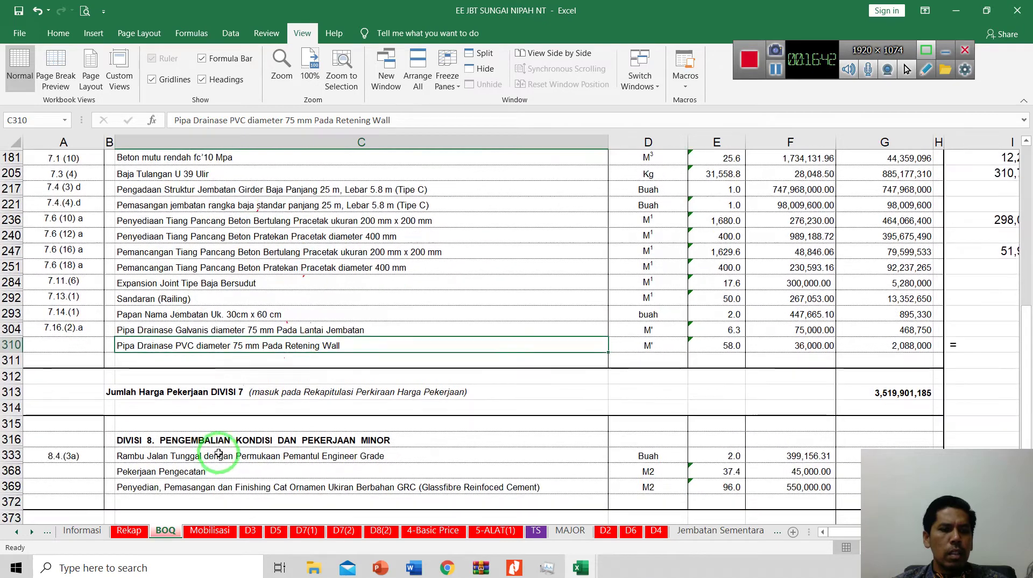
scroll(219, 452, up, 1)
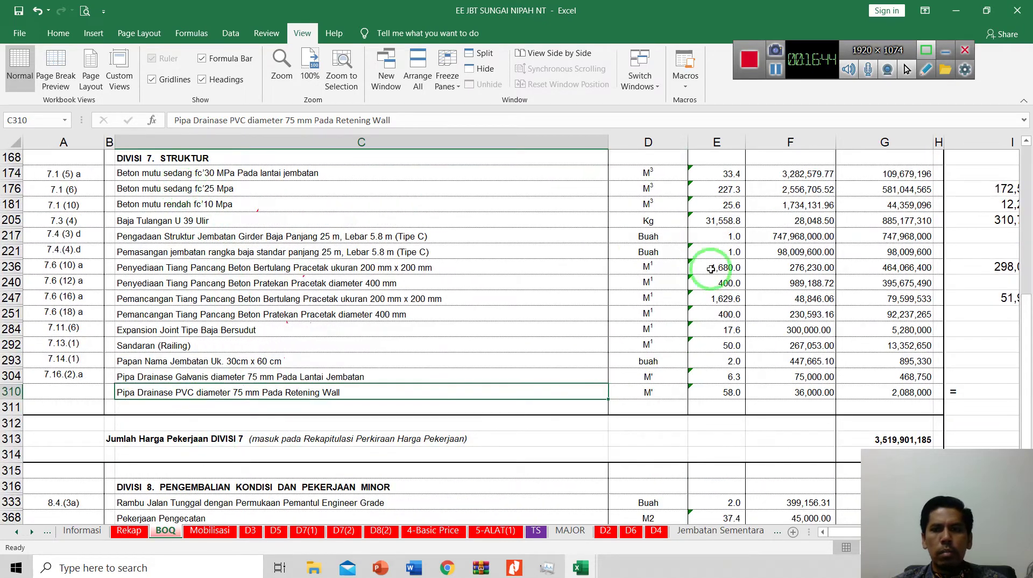
- Check the measurement units of the three concrete items and the reinforcing steel item in Divisi 7
scroll(711, 269, up, 2)
click(651, 205)
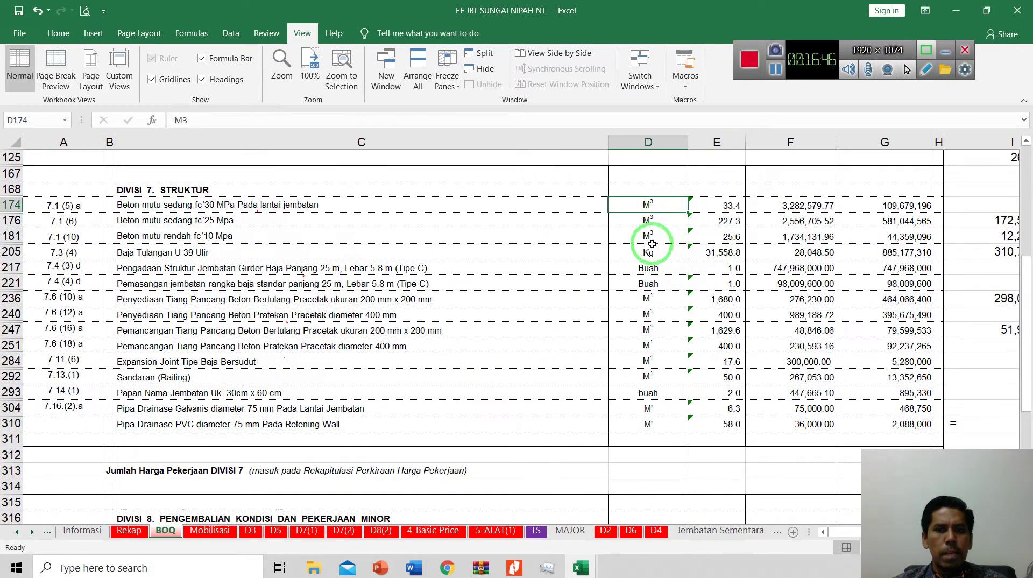
scroll(652, 247, up, 3)
scroll(652, 248, down, 2)
click(645, 303)
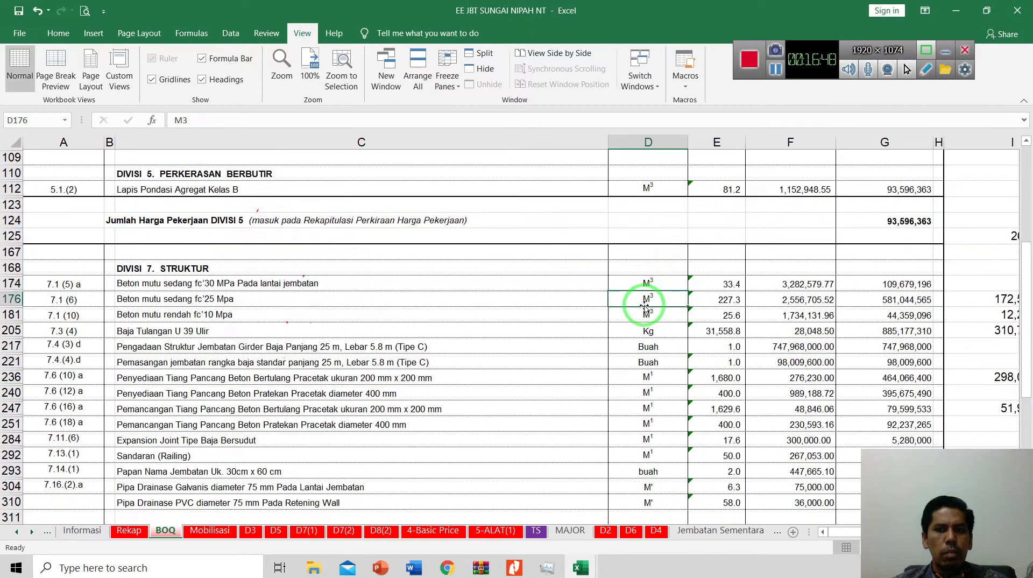
click(649, 328)
drag(163, 337, 651, 332)
click(651, 312)
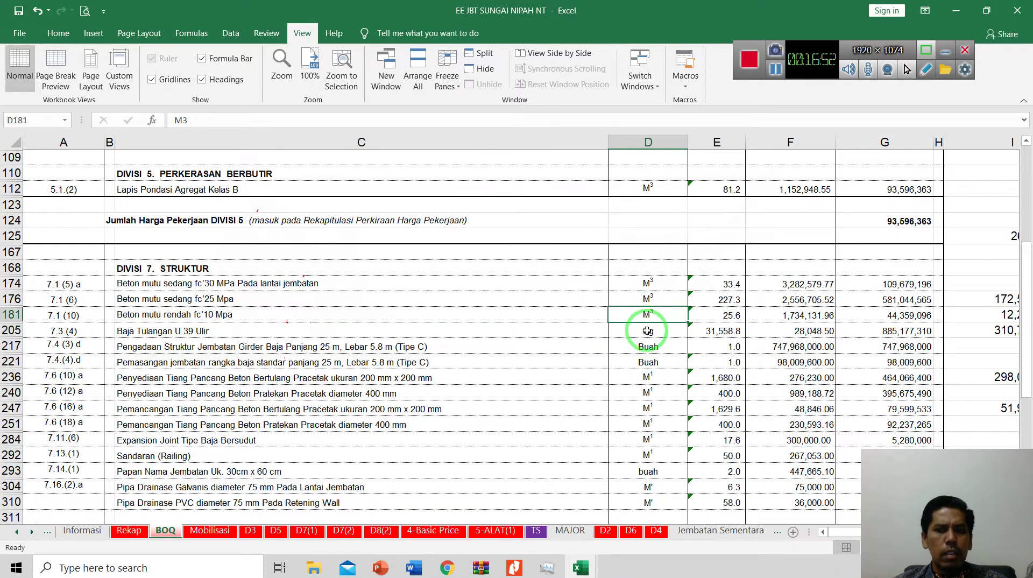
- Compare the descriptions of the concrete, reinforcing steel and girder bridge items with their corresponding units
click(195, 286)
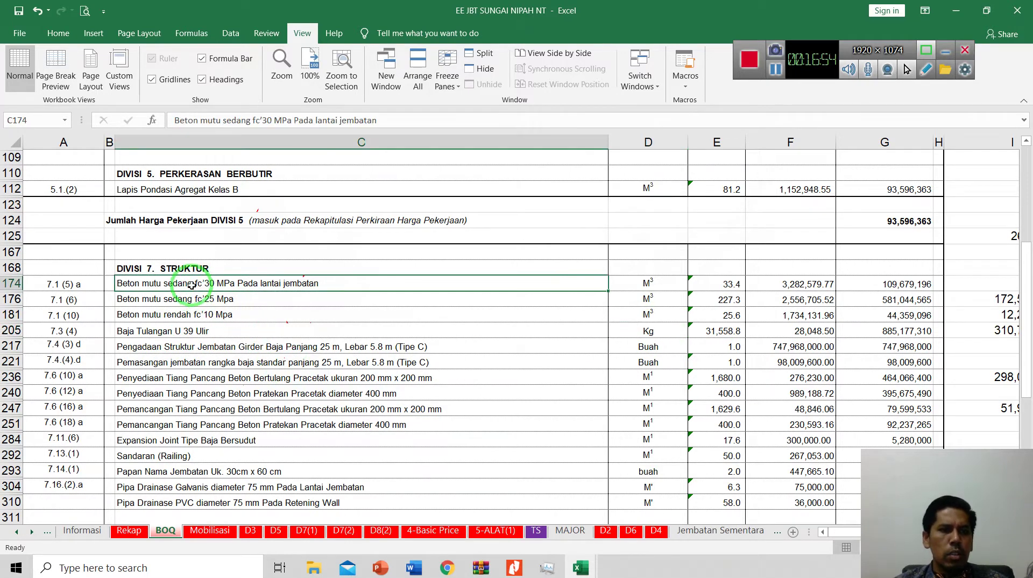
click(182, 303)
drag(182, 306, 183, 317)
drag(650, 282, 624, 312)
drag(236, 331, 625, 330)
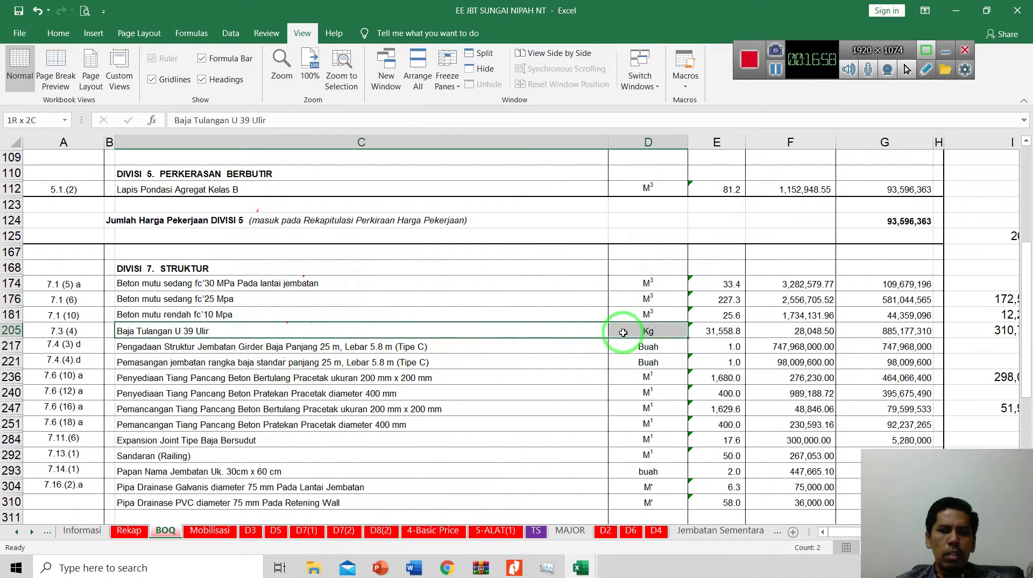
click(199, 351)
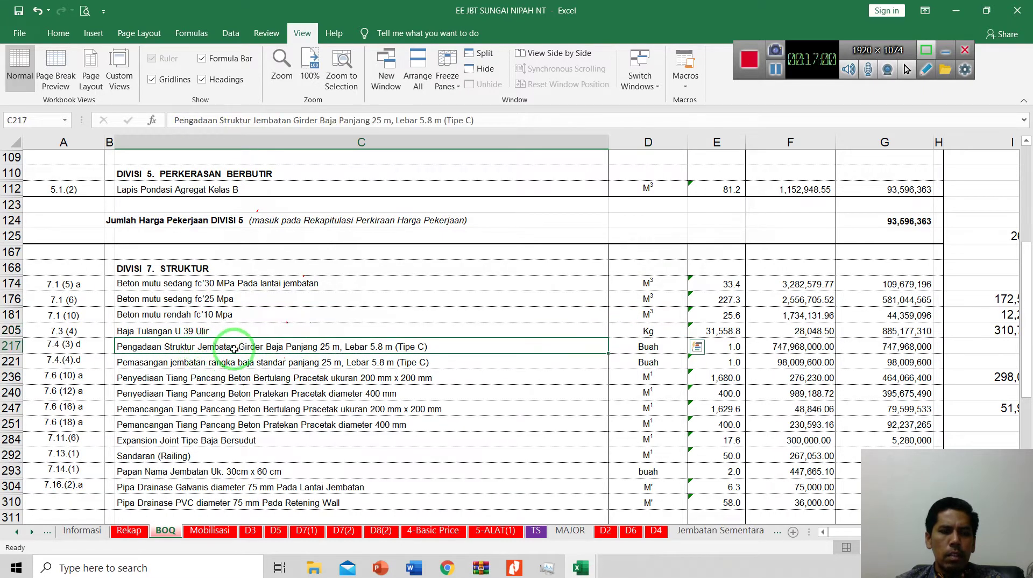
drag(234, 349, 615, 358)
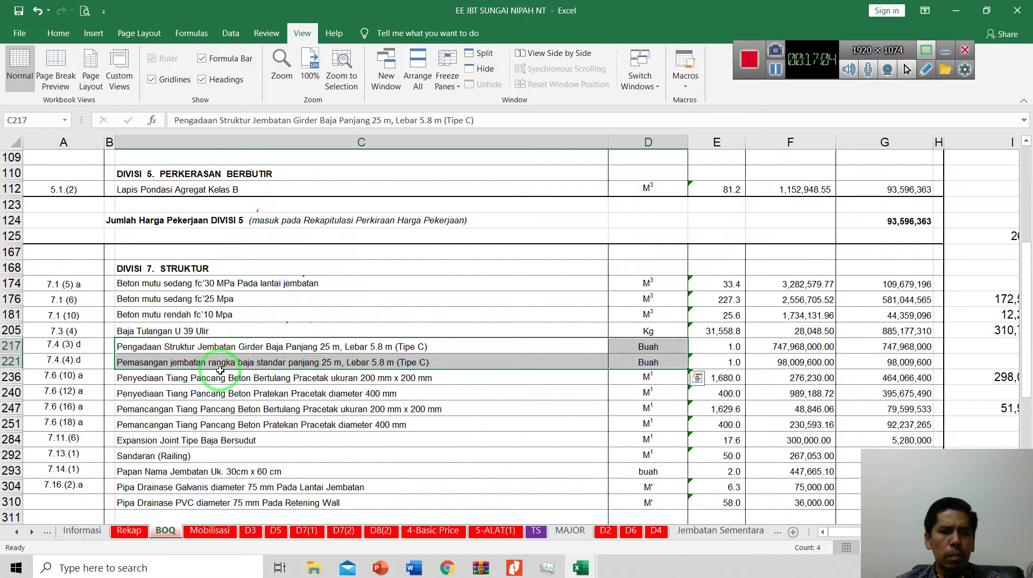
- Compare the precast pile, expansion joint and railing items in Divisi 7 with their measurement units
scroll(658, 366, down, 1)
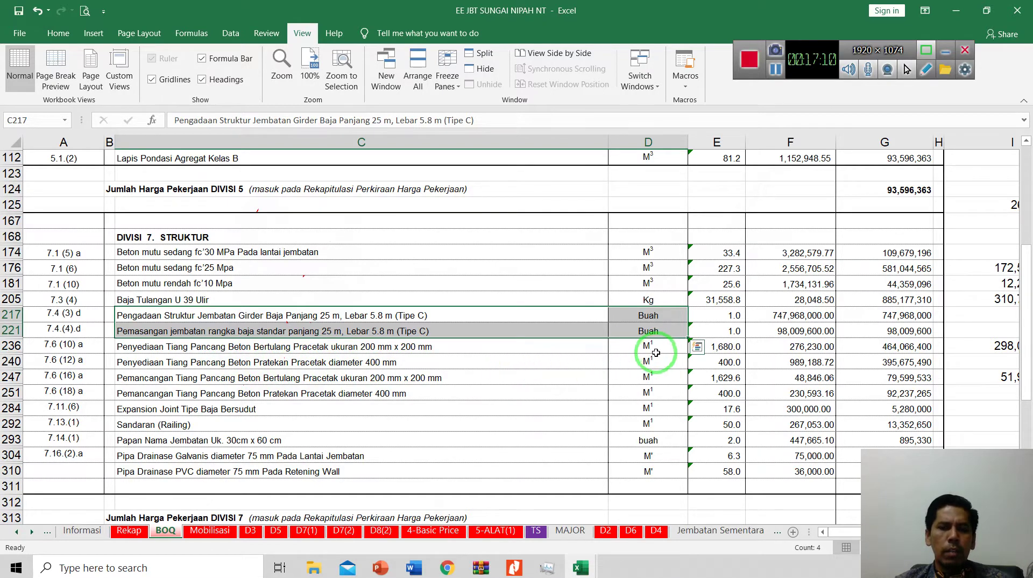
drag(652, 347, 650, 413)
drag(124, 351, 241, 396)
drag(337, 393, 636, 386)
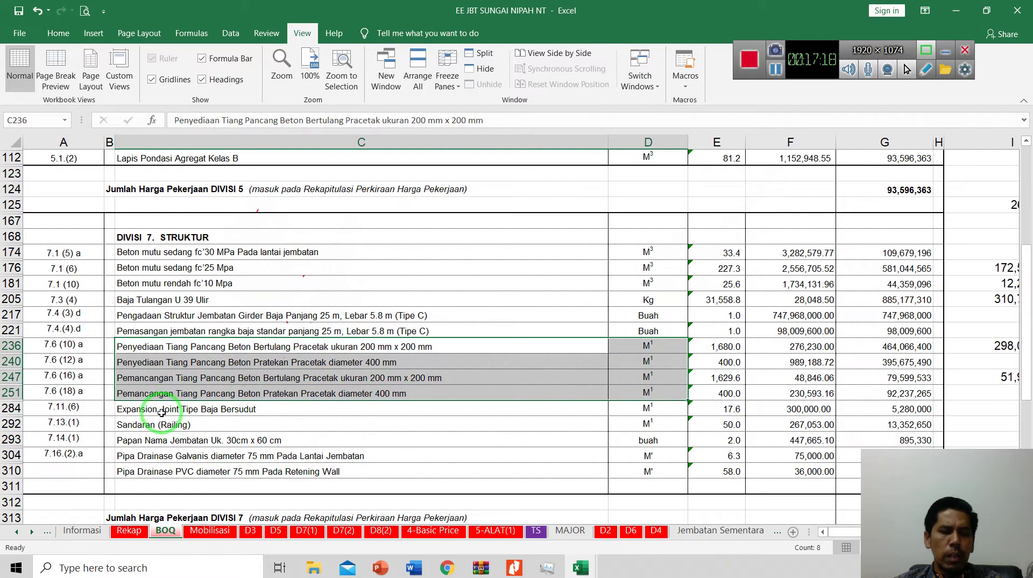
drag(161, 411, 619, 411)
click(178, 426)
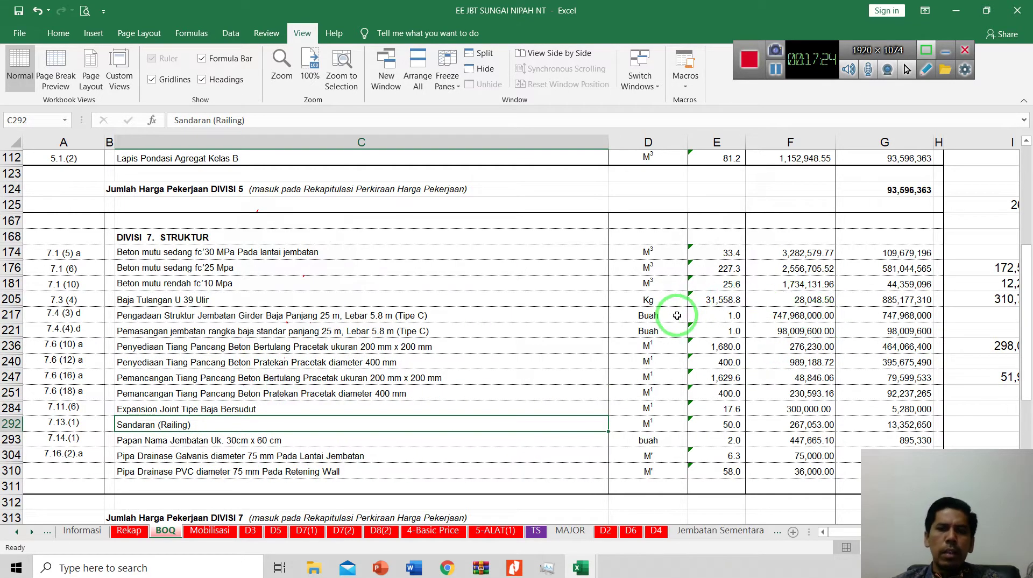
- Check which backup sheet supplies the volume of the fc'30 MPa bridge deck concrete item
scroll(677, 315, up, 1)
click(728, 305)
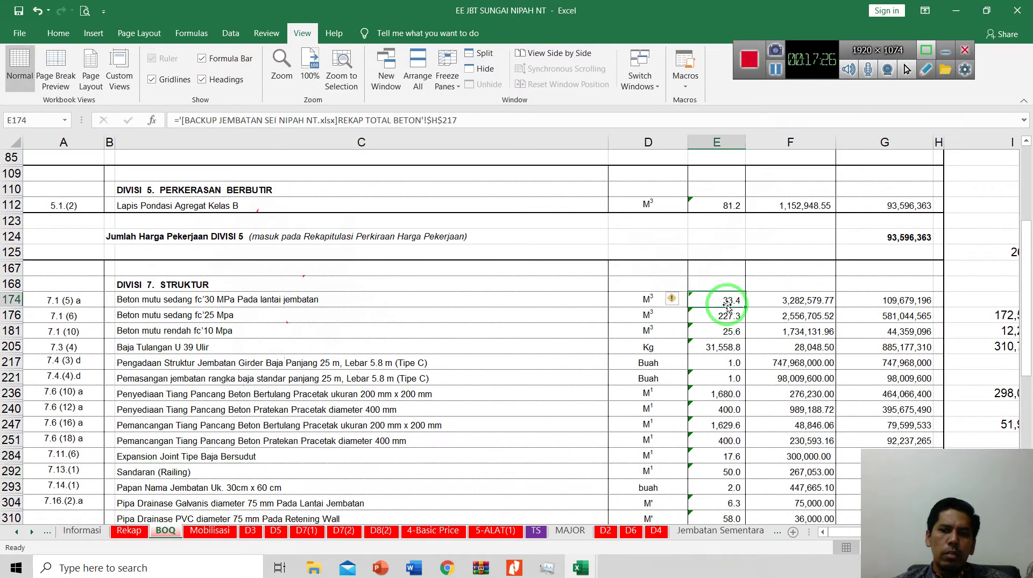
click(163, 305)
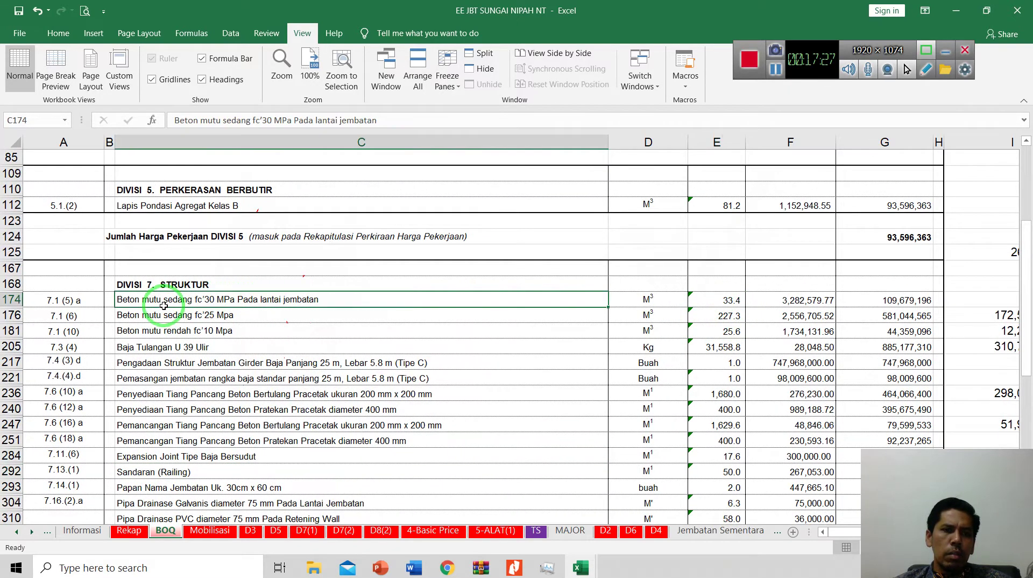
click(425, 324)
click(344, 300)
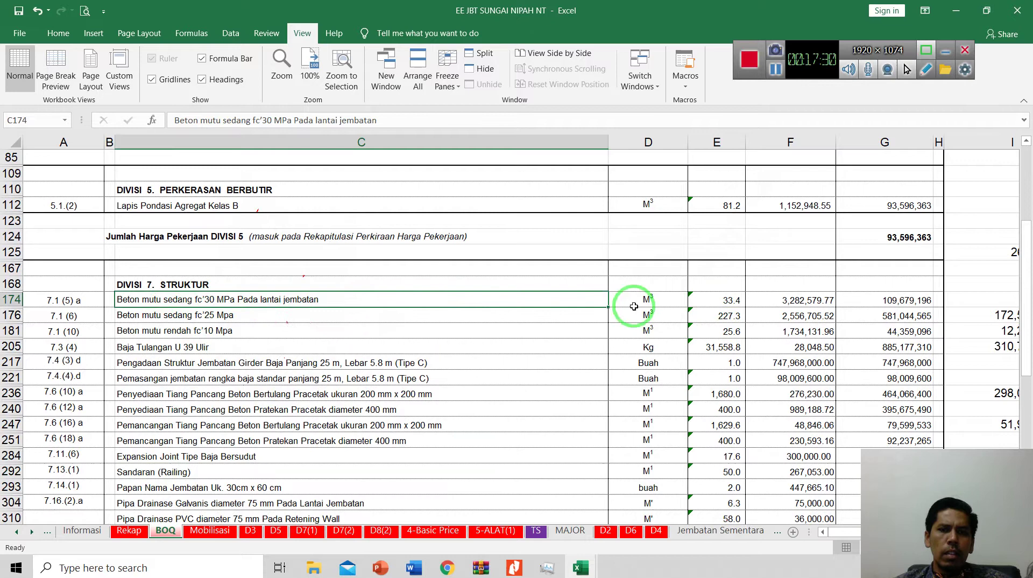
click(731, 301)
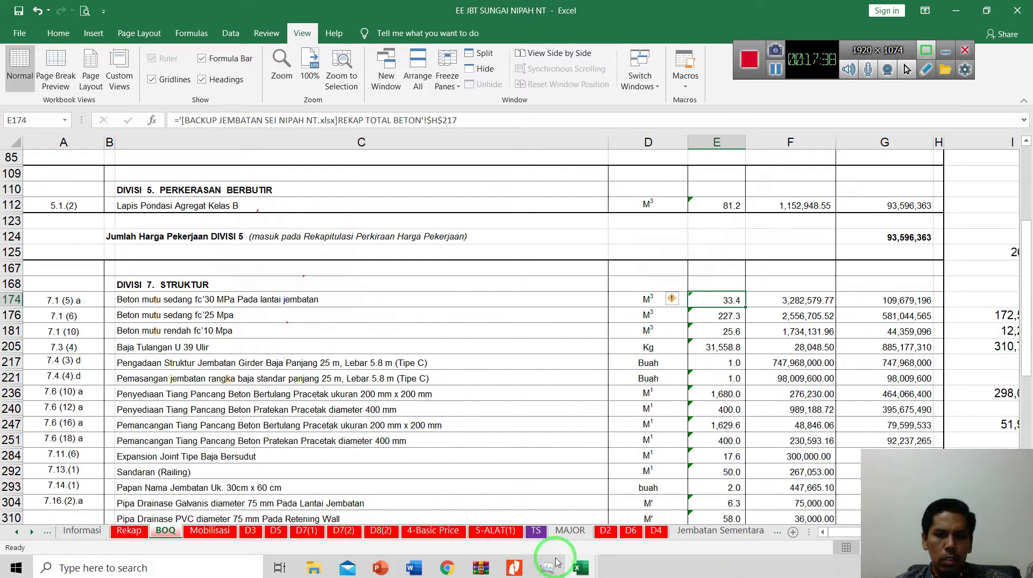
- Switch to the BACKUP JEMBATAN SEI NIPAH NT workbook and find the concrete and reinforcement recap on the REKAP TOTAL BETON sheet
click(582, 569)
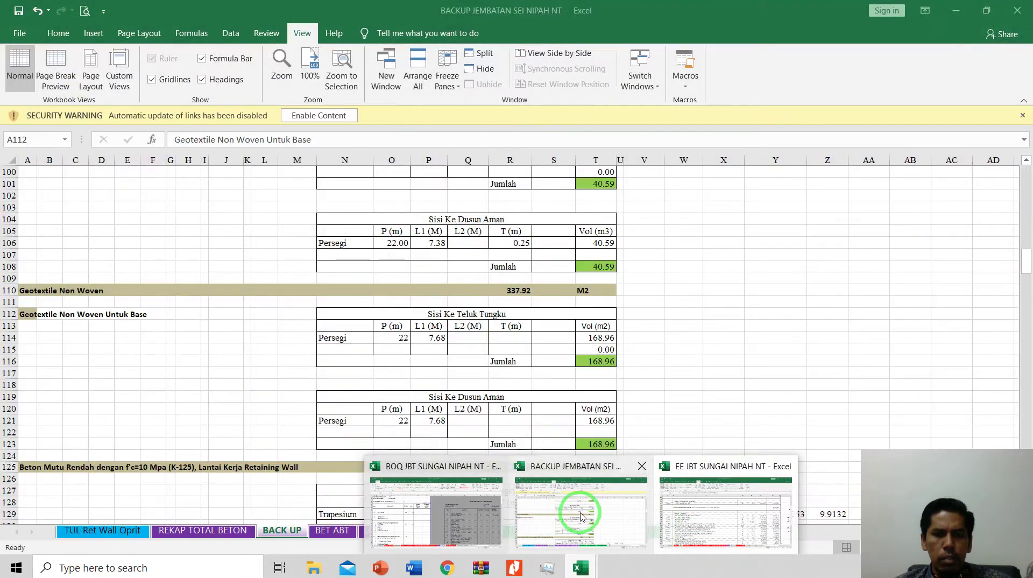
click(586, 518)
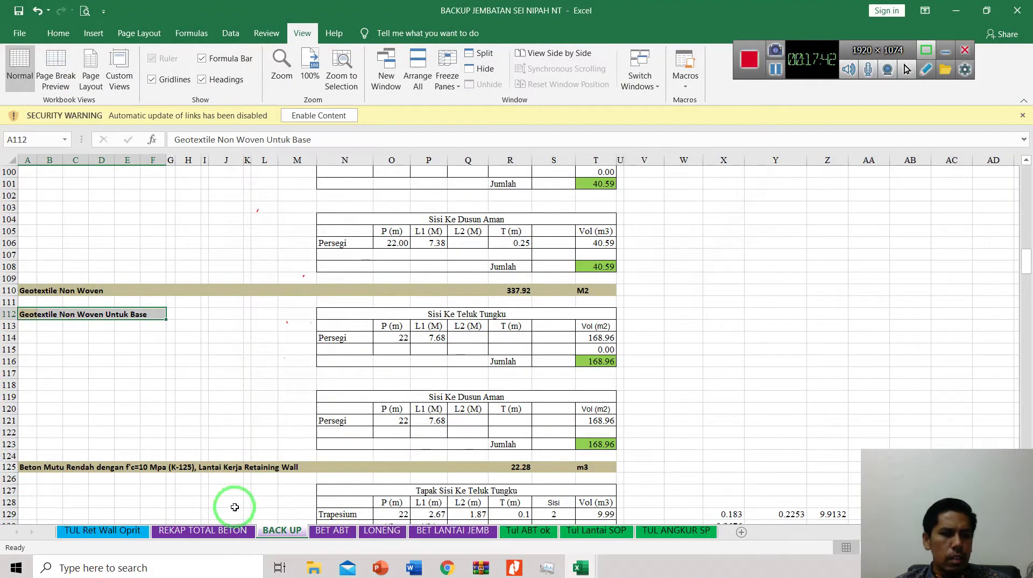
click(210, 532)
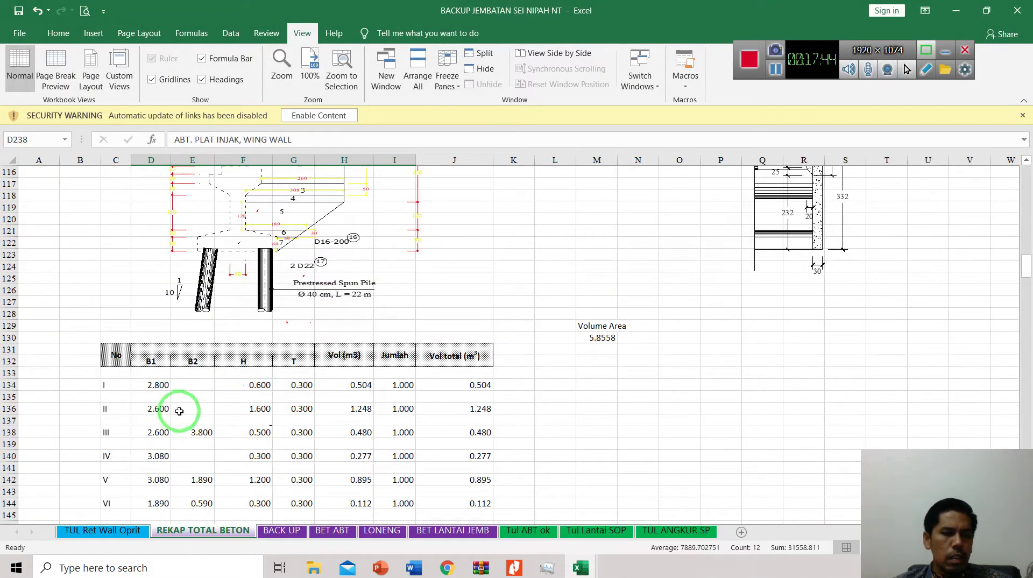
scroll(179, 412, down, 20)
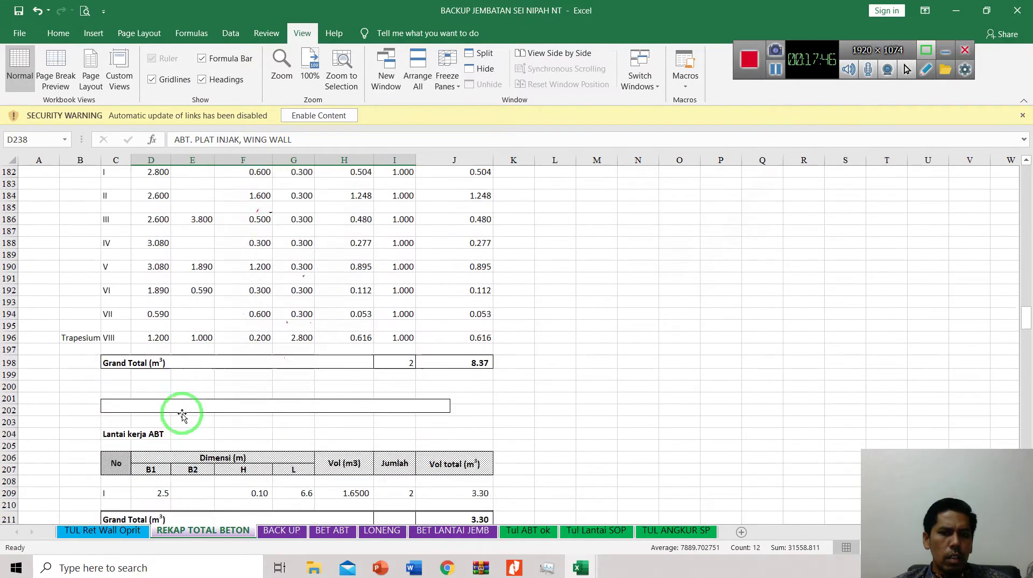
scroll(183, 414, down, 20)
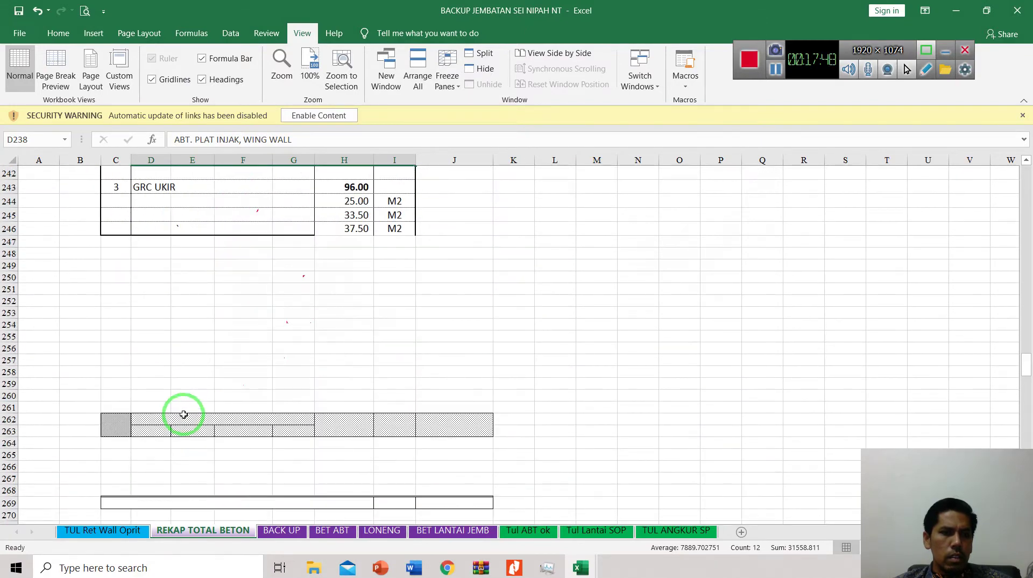
scroll(183, 415, up, 7)
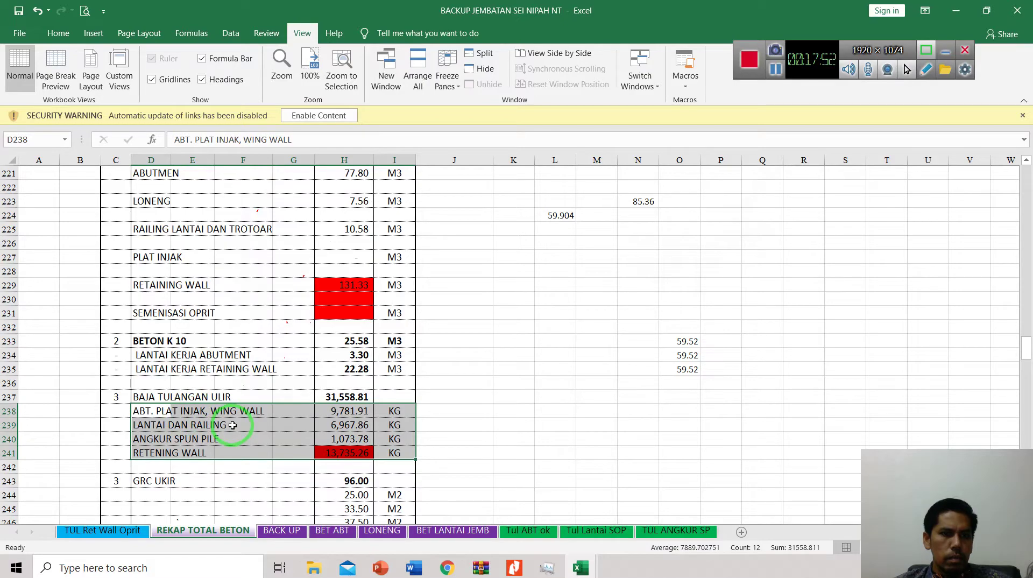
- Examine the numbered segments of the Pembetonan ABT 1 abutment drawing at the start of the sheet
scroll(233, 426, up, 20)
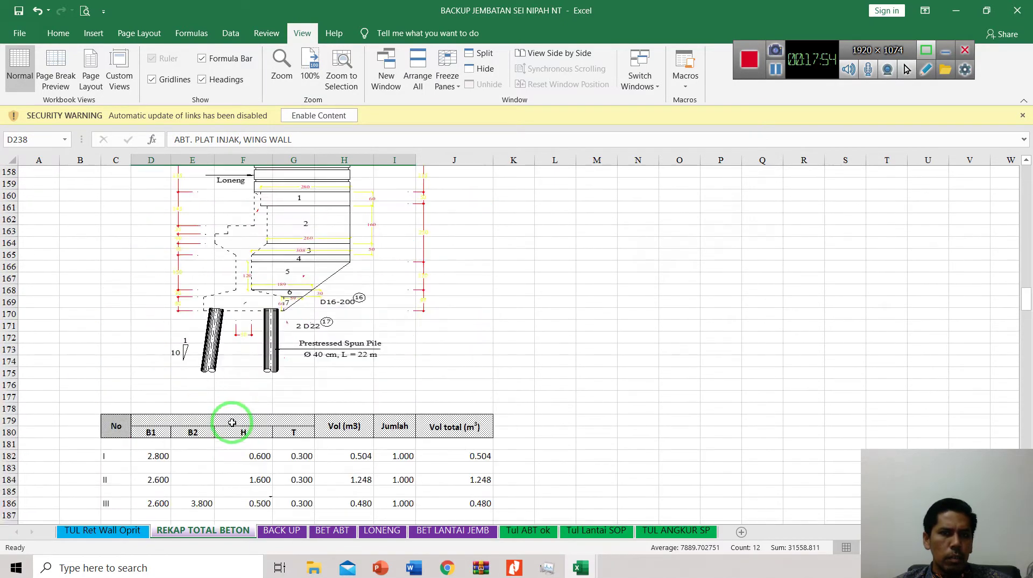
scroll(231, 422, up, 20)
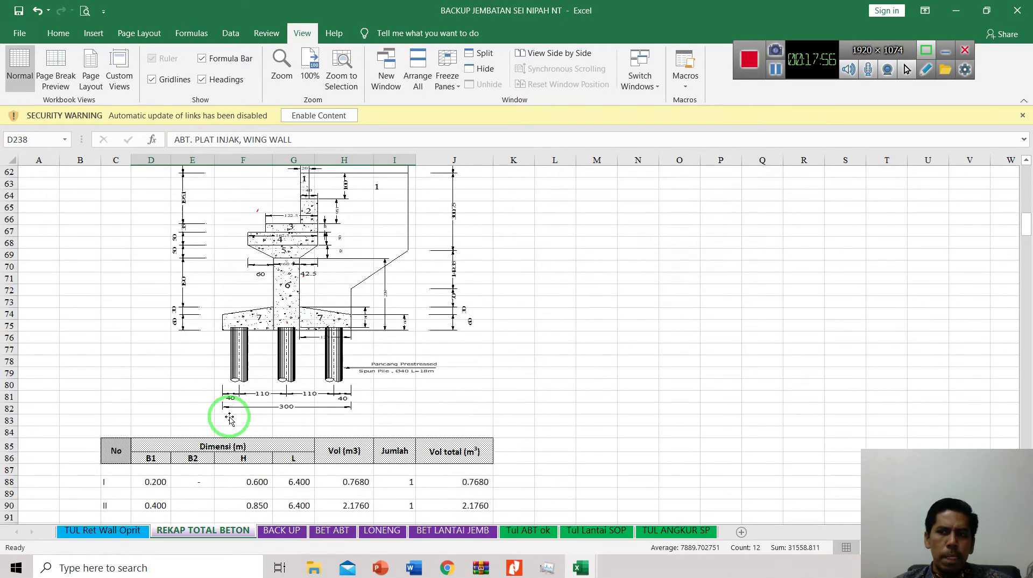
scroll(229, 415, up, 14)
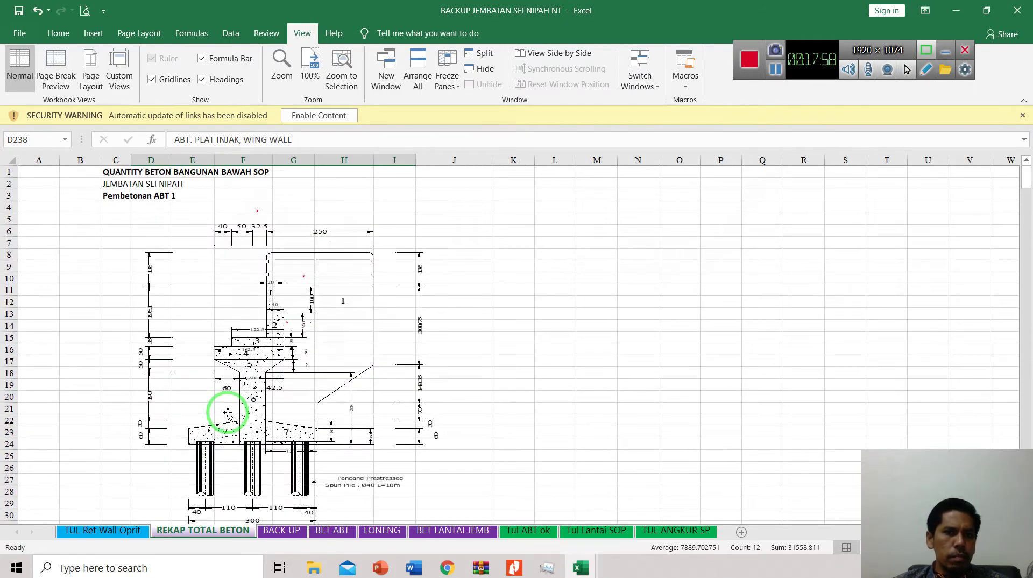
ctrl+scroll(272, 336, up, 4)
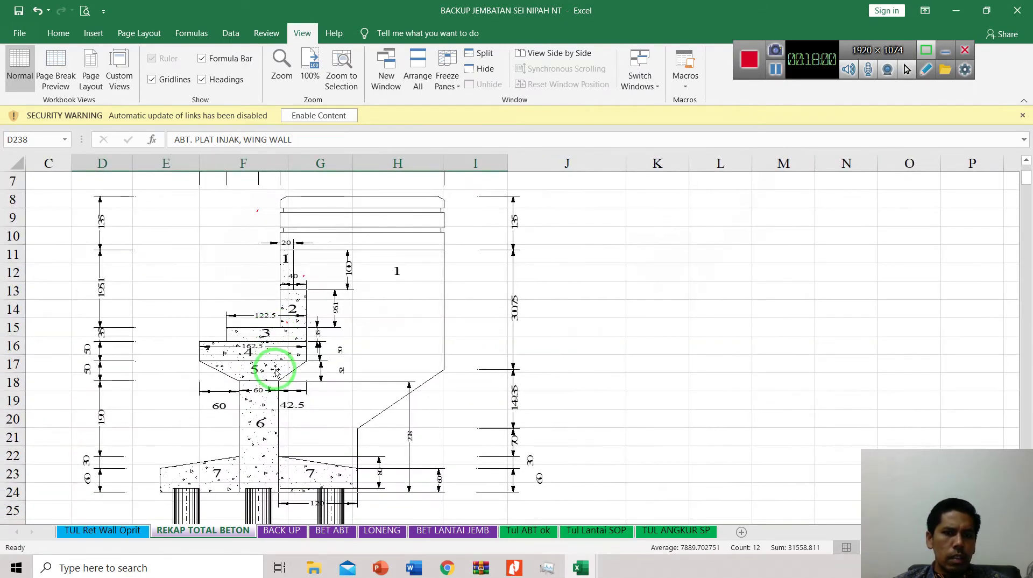
scroll(286, 347, down, 3)
scroll(286, 362, up, 2)
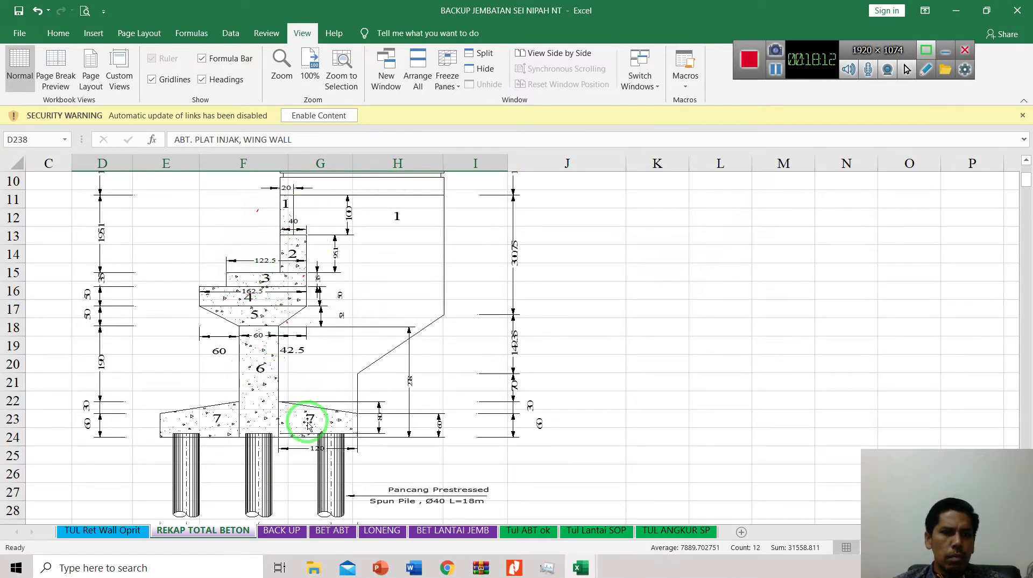
- Go through the ABT 1 volume table's columns, from segment number and dimensions B1, B2, H and L to volume, quantity and total volume
scroll(283, 399, down, 5)
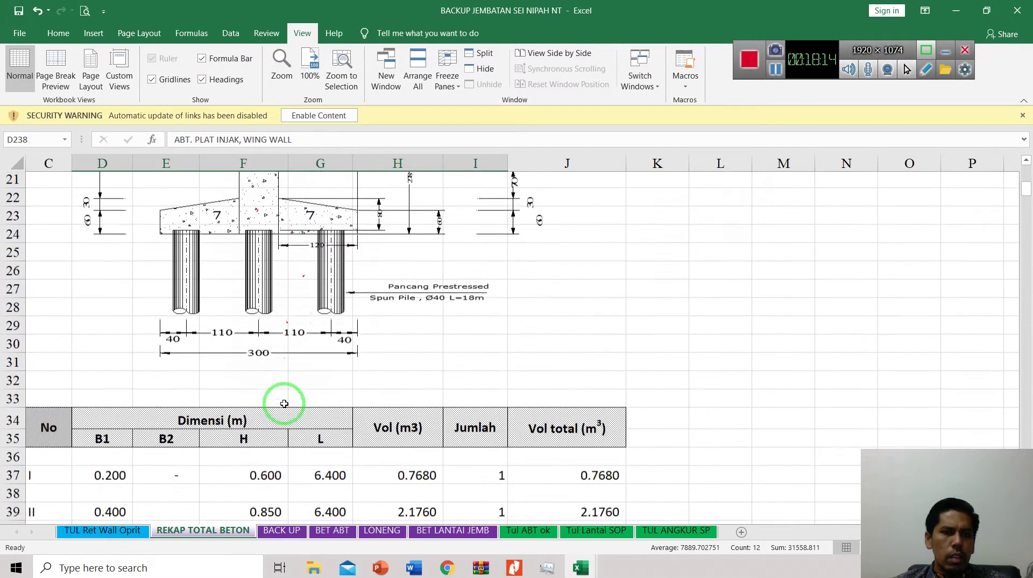
ctrl+scroll(286, 404, down, 1)
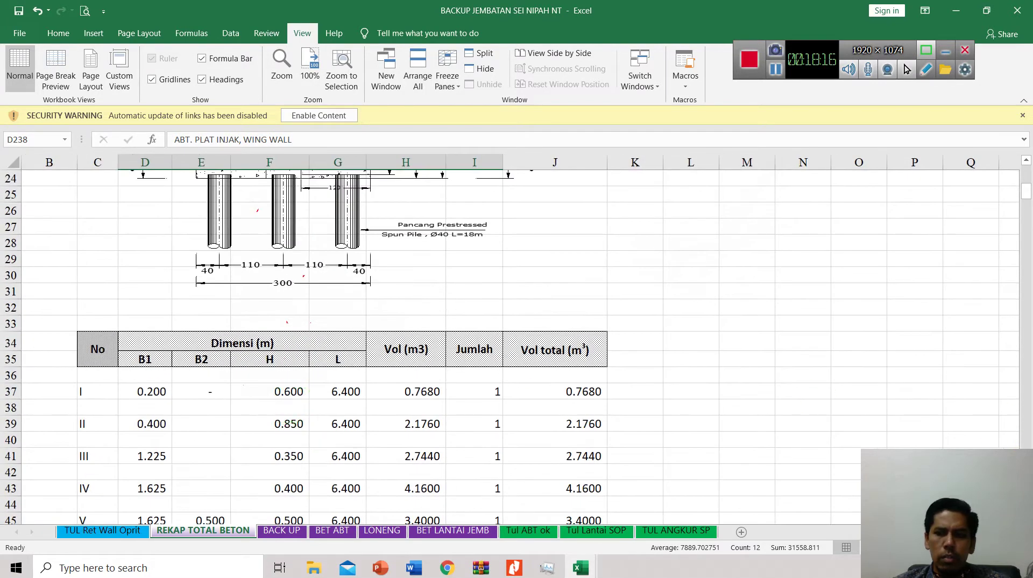
scroll(311, 455, left, 1)
click(153, 395)
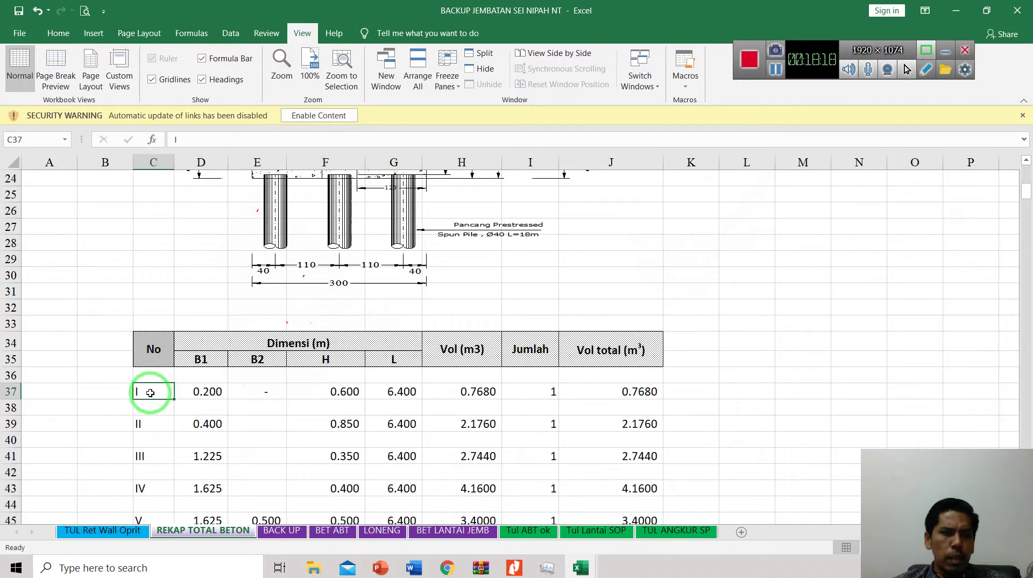
click(215, 392)
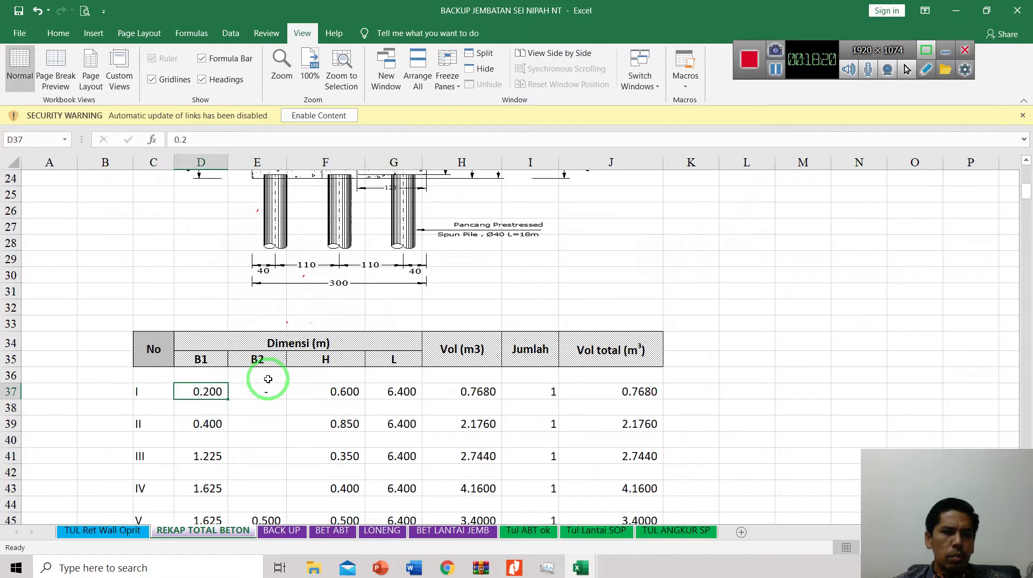
click(269, 359)
click(358, 363)
click(397, 361)
click(461, 351)
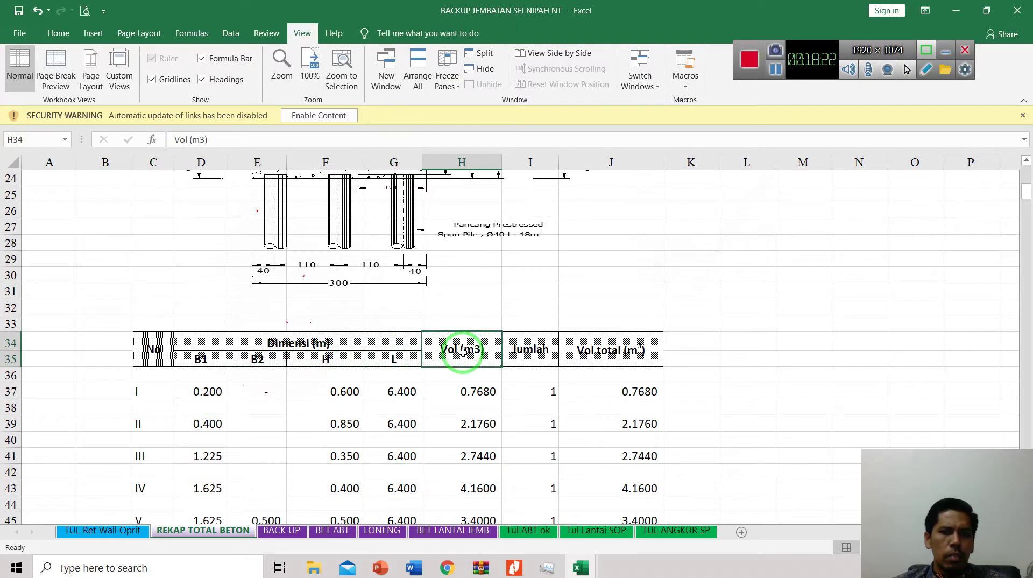
click(535, 342)
click(614, 353)
- Compare the B1 width of segment I in the ABT 1 table with the abutment drawing
click(215, 393)
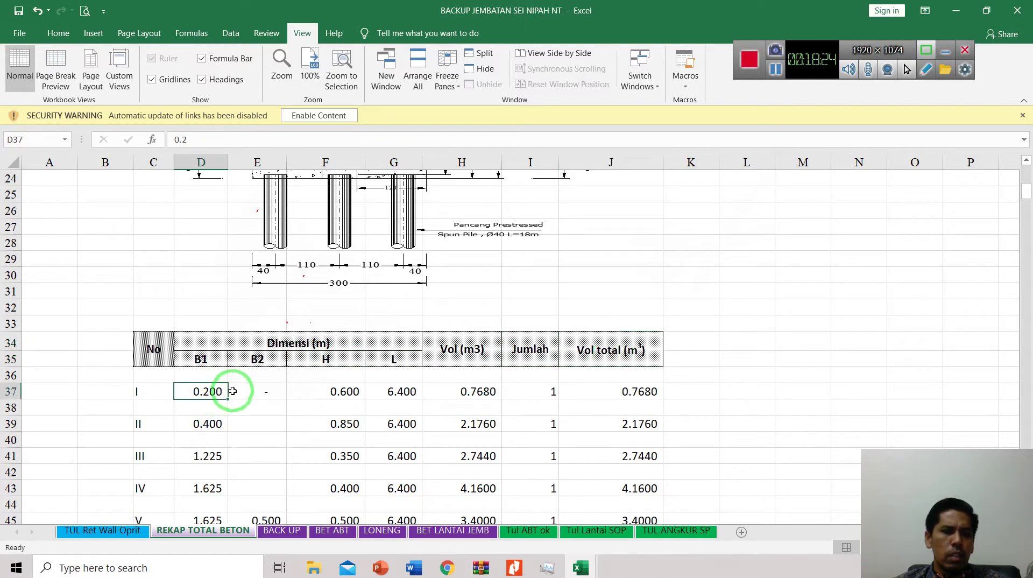
scroll(245, 398, up, 4)
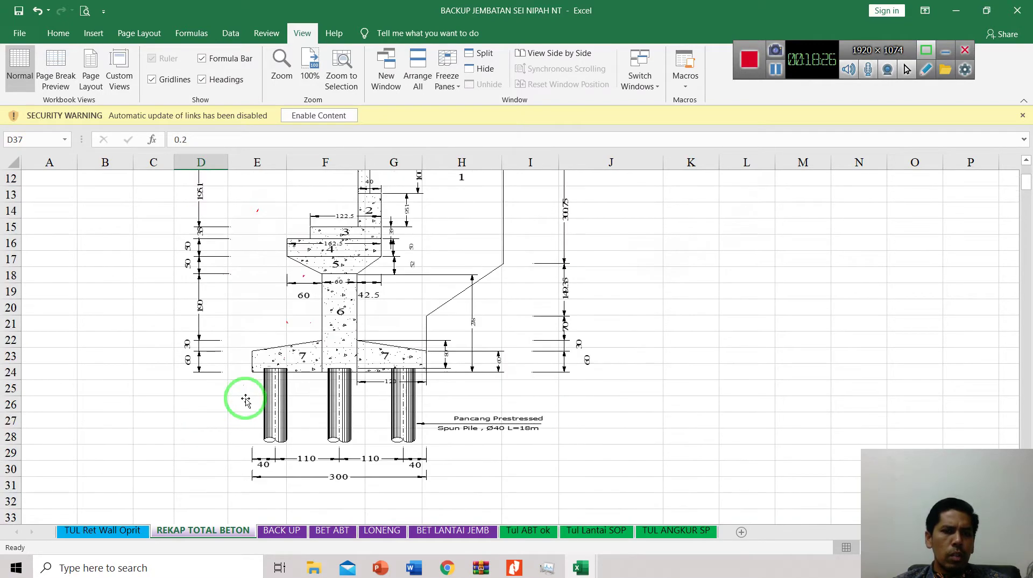
scroll(245, 399, down, 4)
scroll(242, 397, up, 6)
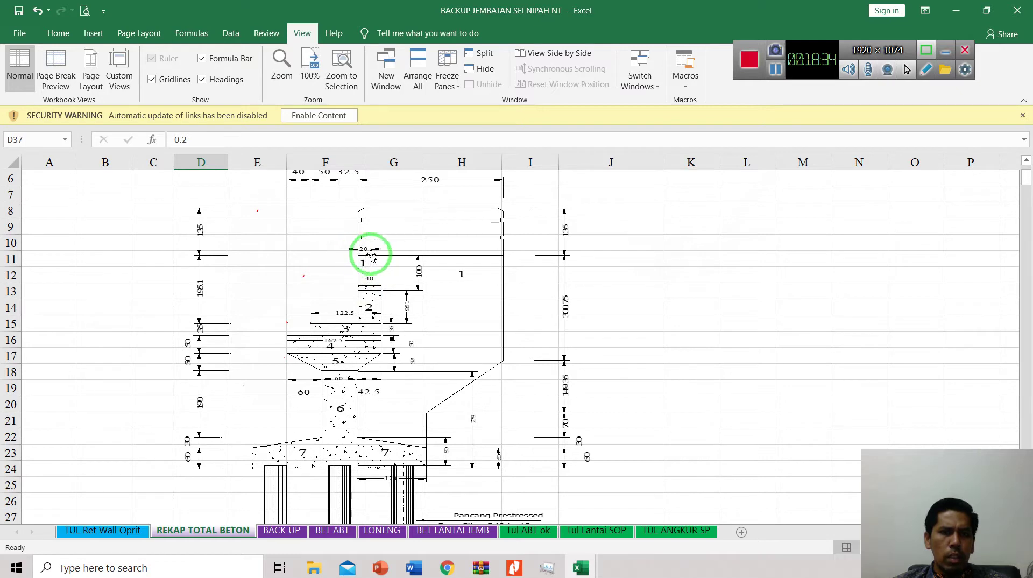
scroll(253, 377, down, 6)
scroll(252, 380, down, 2)
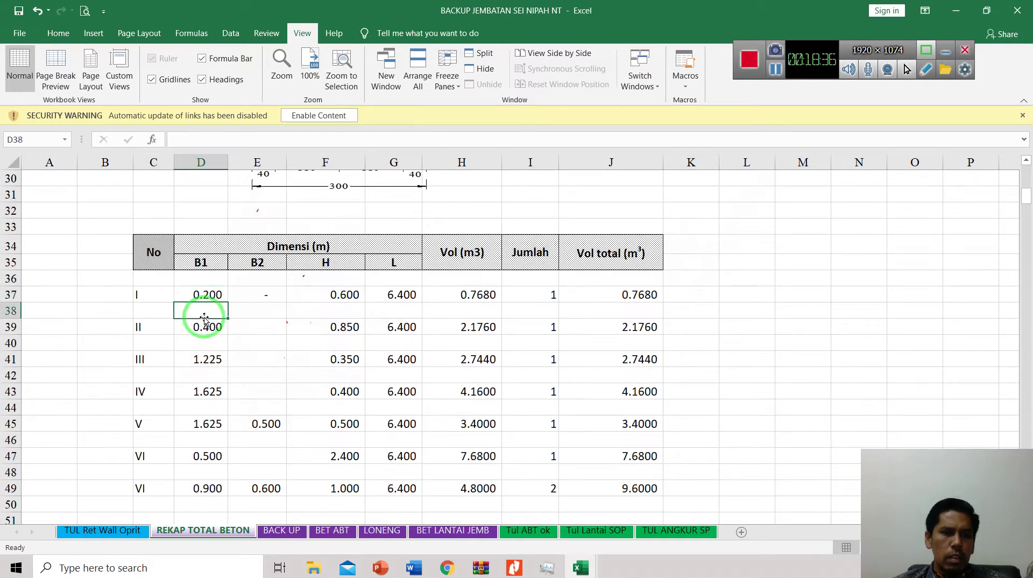
- Compare the H height of segment I with the corresponding dimension on the ABT 1 drawing
click(356, 297)
scroll(356, 322, up, 9)
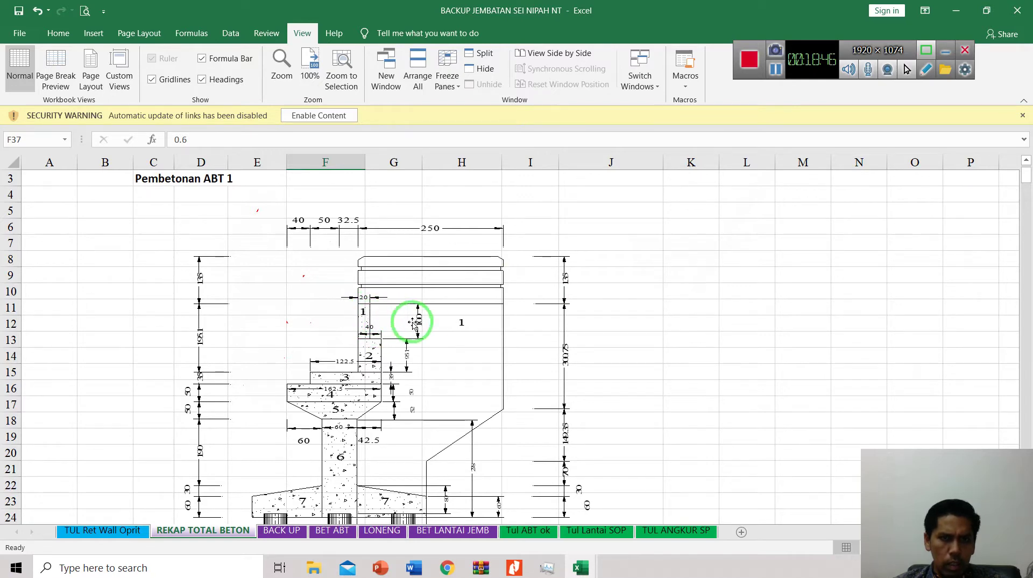
scroll(377, 420, down, 8)
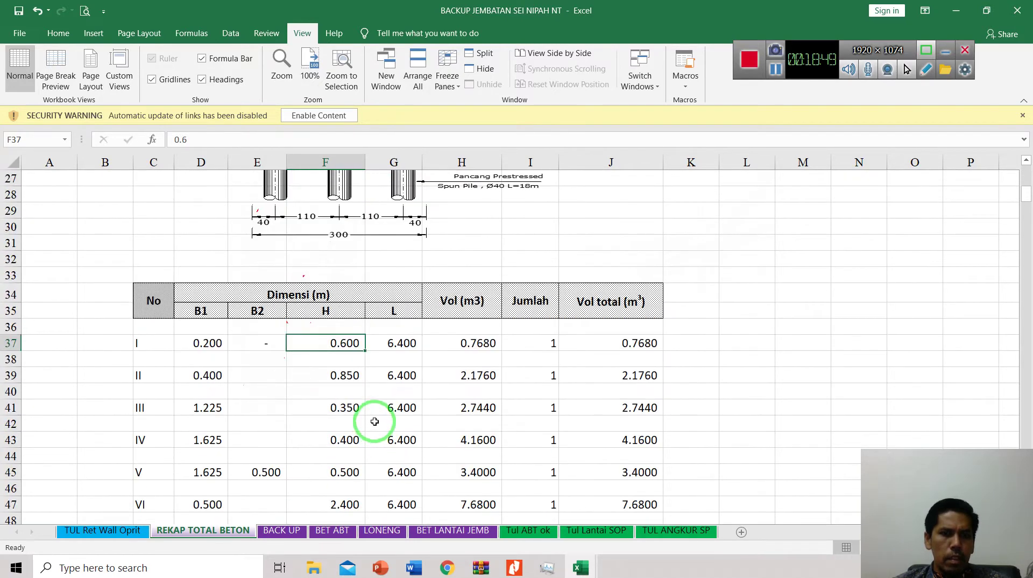
- Check the L length of segment I against the ABT 1 abutment drawing
click(410, 353)
click(408, 344)
click(345, 343)
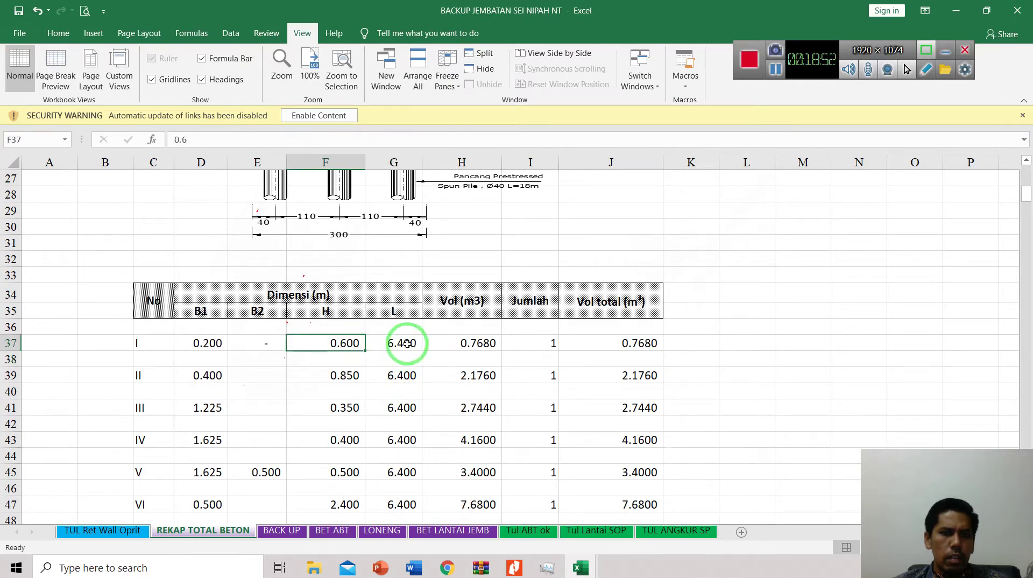
click(410, 347)
scroll(409, 350, up, 9)
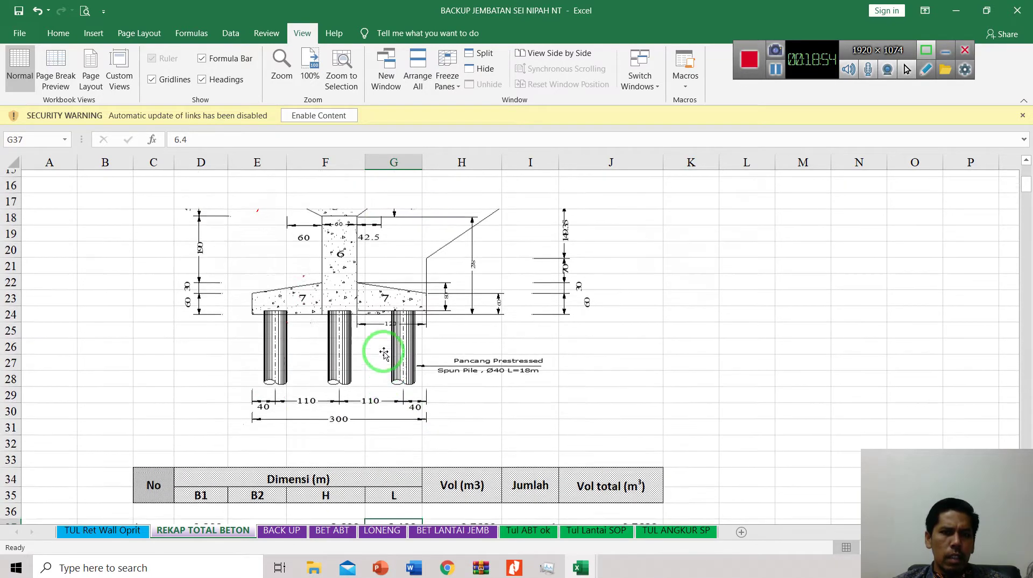
scroll(394, 350, down, 7)
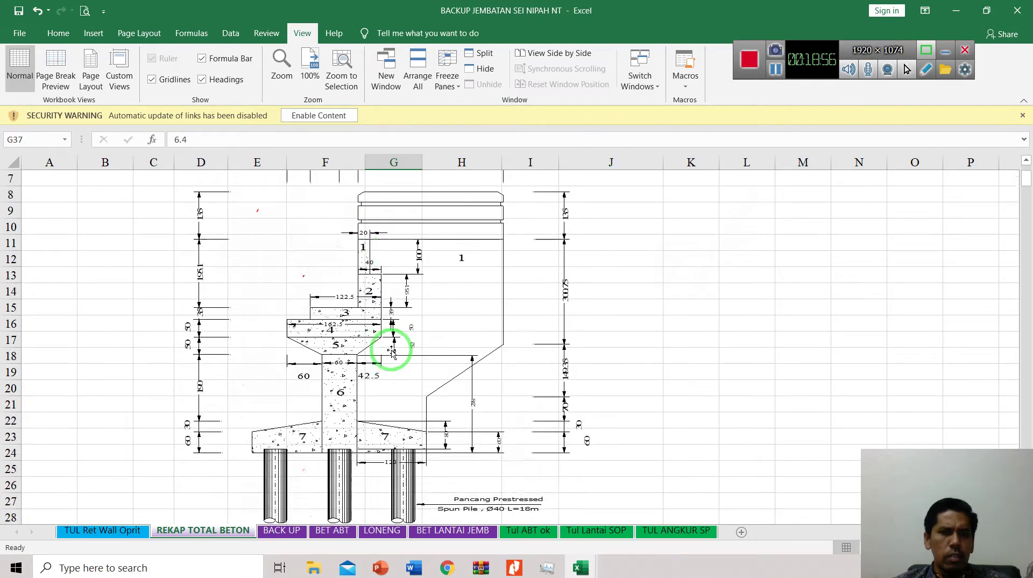
scroll(404, 363, down, 1)
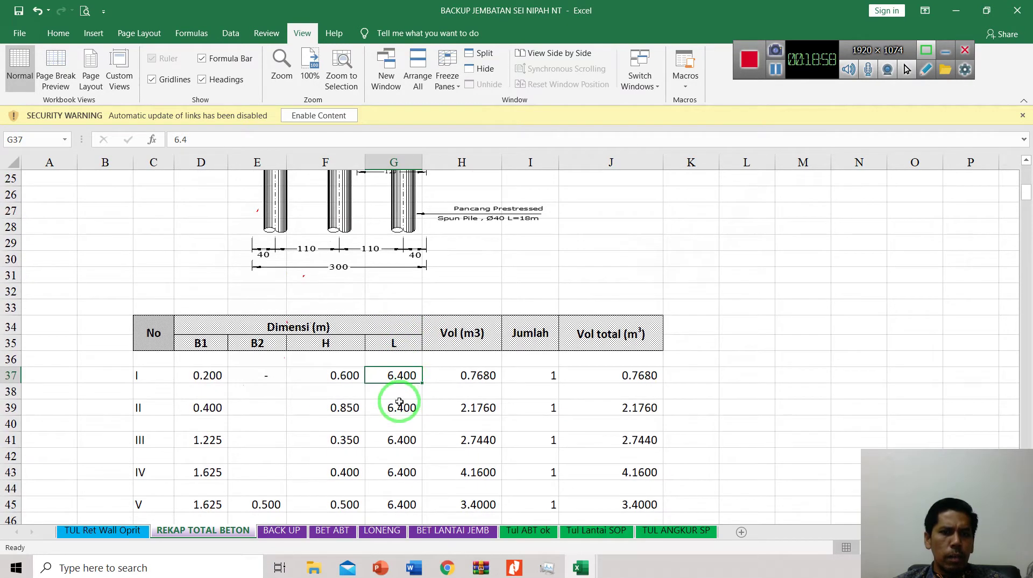
- Inspect the volume formula of segment I in the ABT 1 table, tracing the B1, H and L cells it multiplies
click(210, 379)
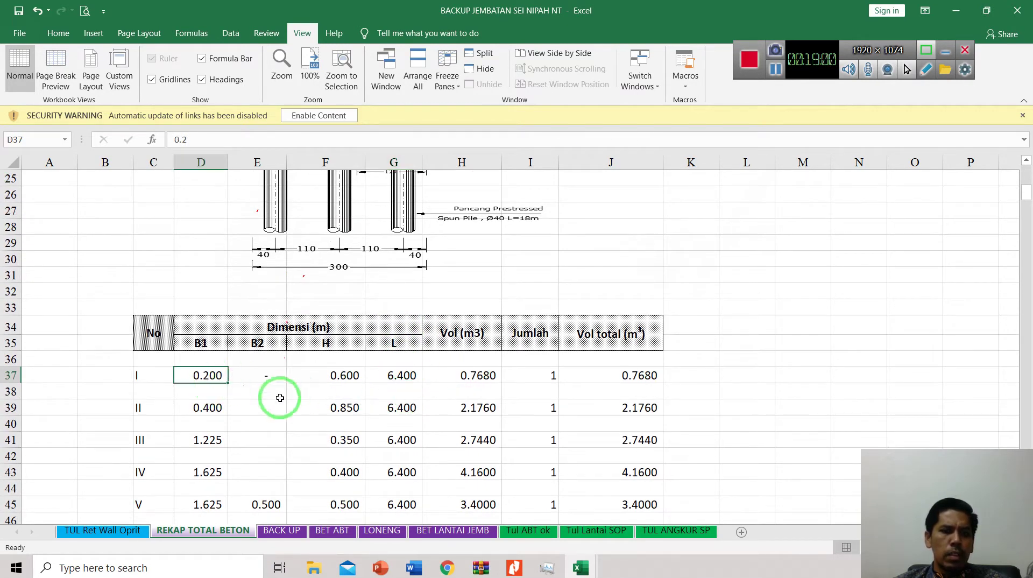
double_click(464, 377)
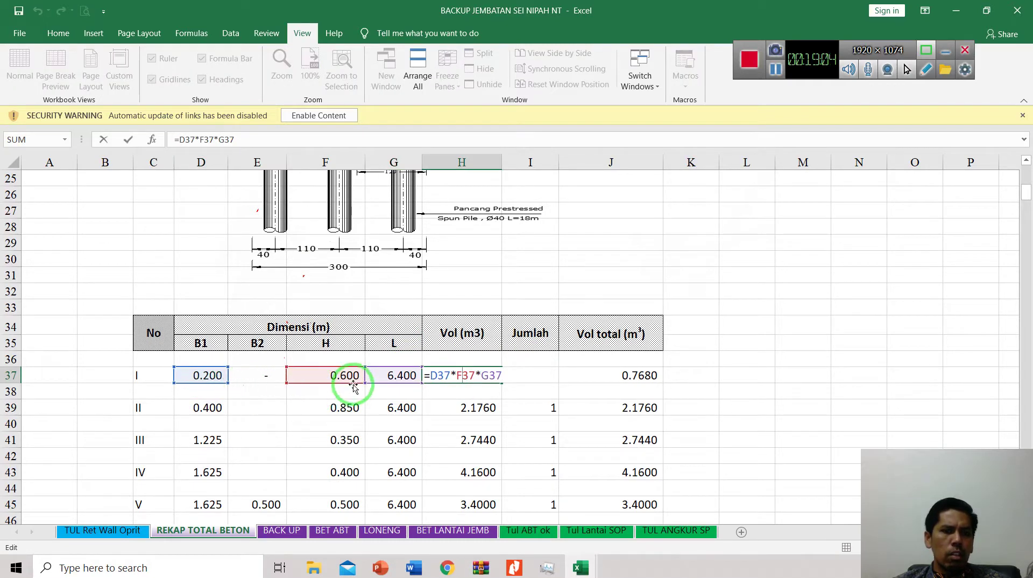
key(Escape)
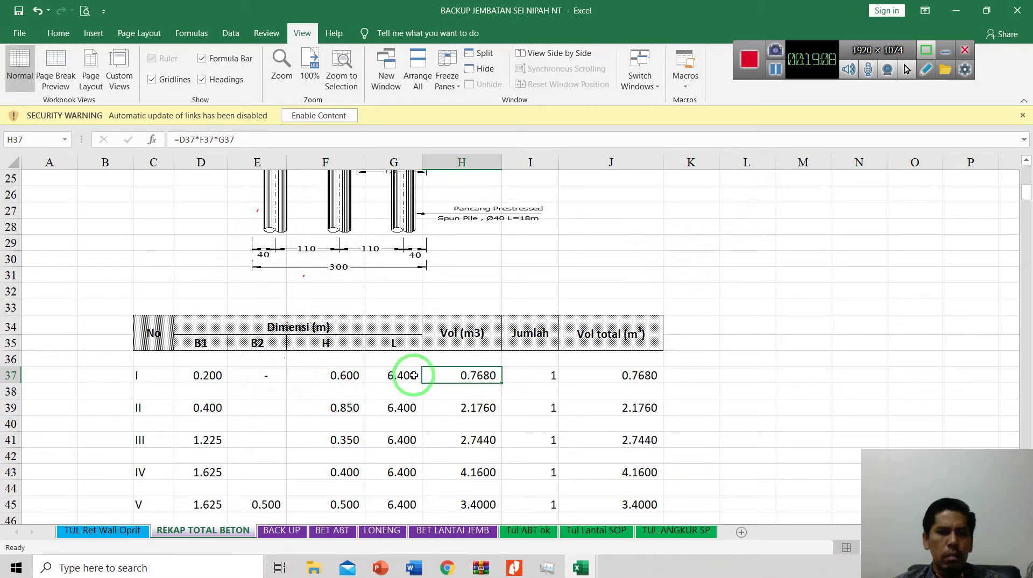
click(481, 337)
click(472, 377)
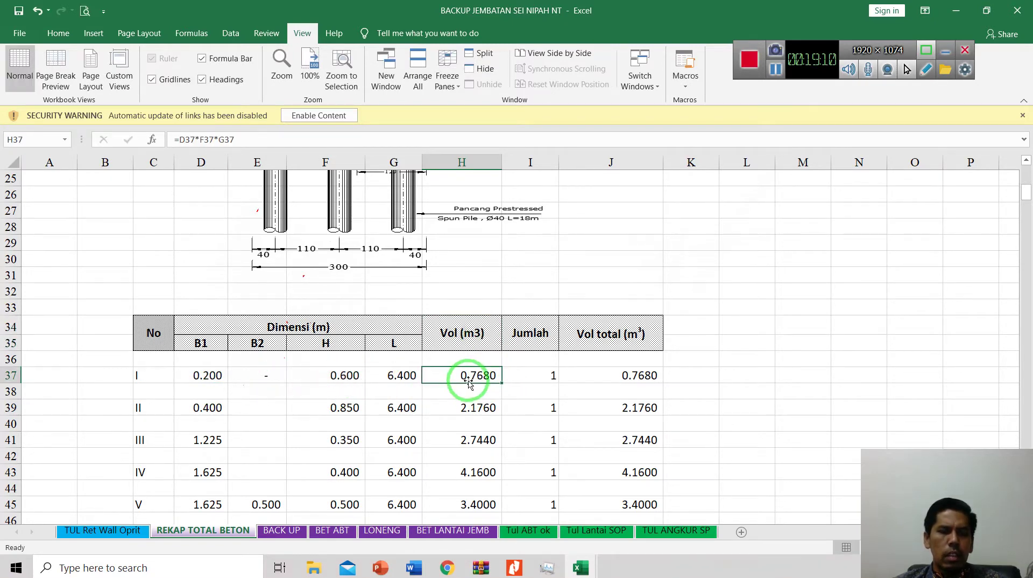
- Locate the tapered segment 5 on the ABT 1 abutment drawing and return to the volume table
scroll(469, 383, down, 2)
click(212, 326)
scroll(248, 322, up, 5)
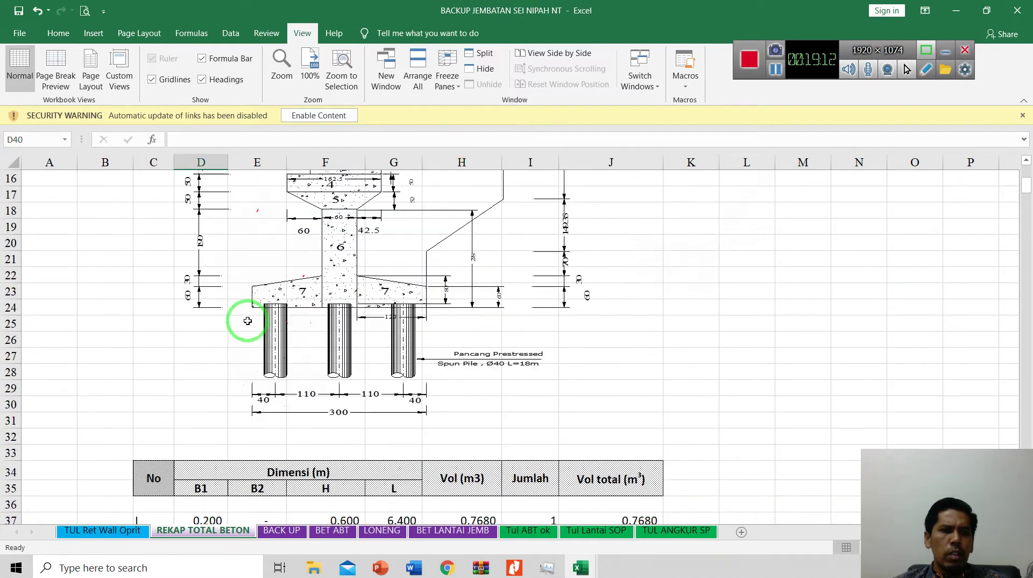
scroll(258, 326, up, 3)
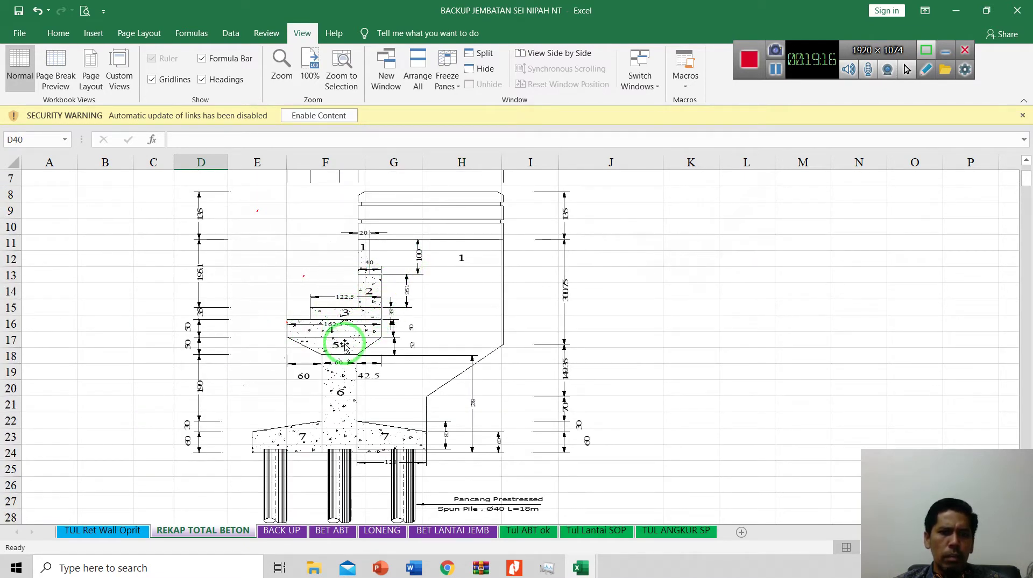
scroll(248, 392, down, 9)
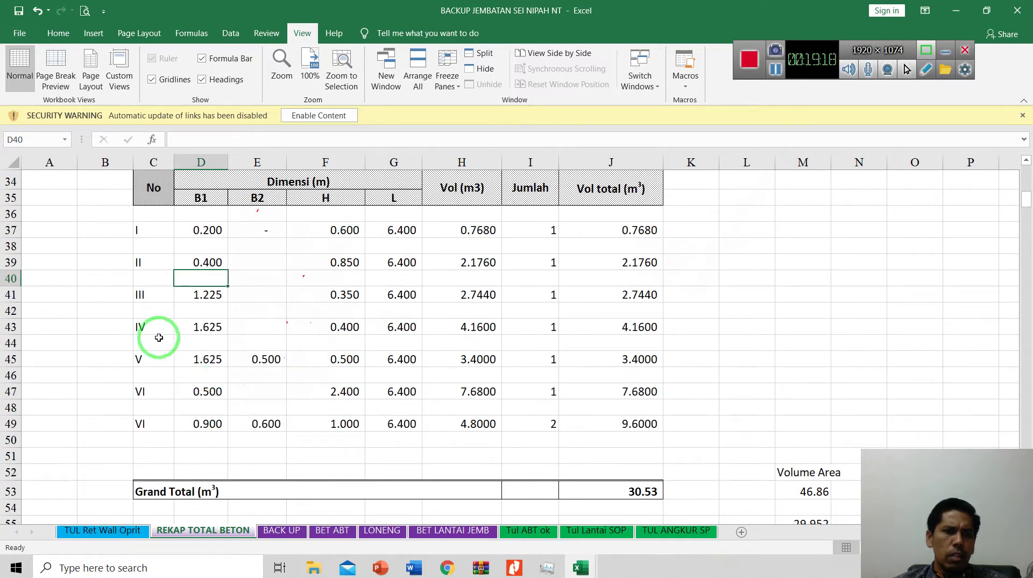
- Go through segment V's B1, B2, H and L dimensions in the ABT 1 table and on to its volume
click(204, 360)
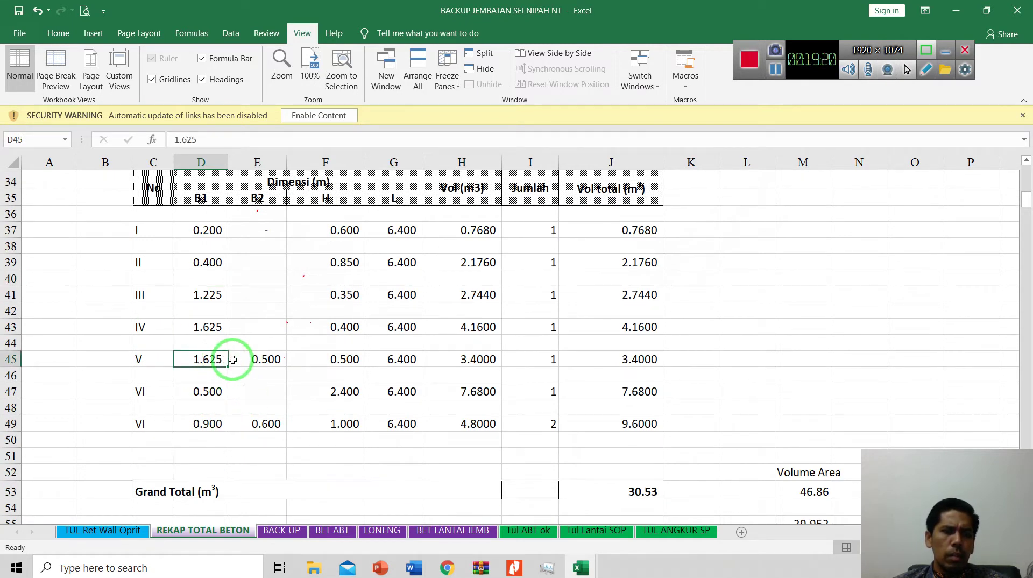
click(265, 360)
click(341, 358)
click(399, 361)
click(462, 356)
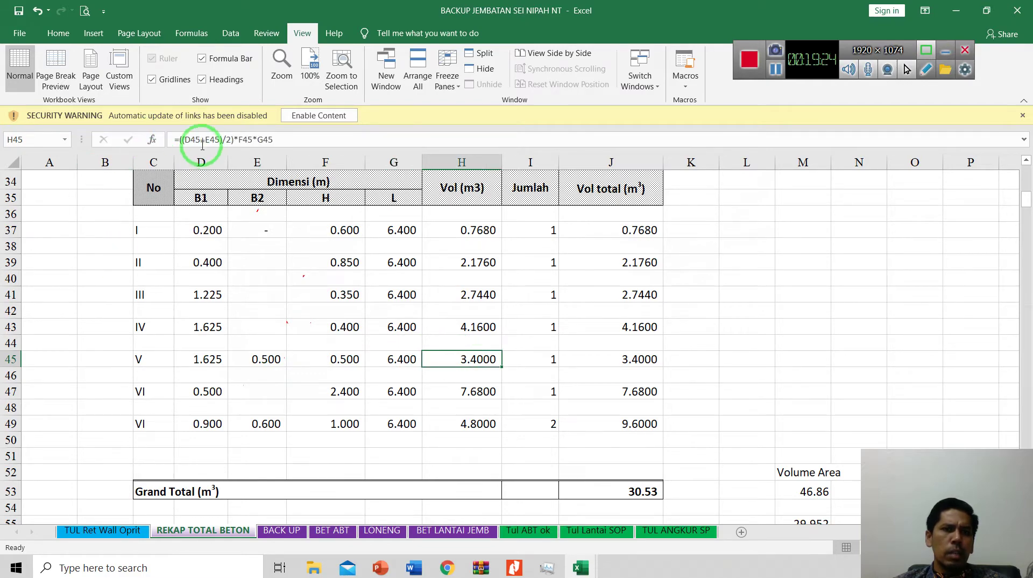
- Compare the shape of segment 5 on the ABT 1 drawing with the averaged-width calculation used for its volume
scroll(417, 333, up, 1)
scroll(417, 333, up, 9)
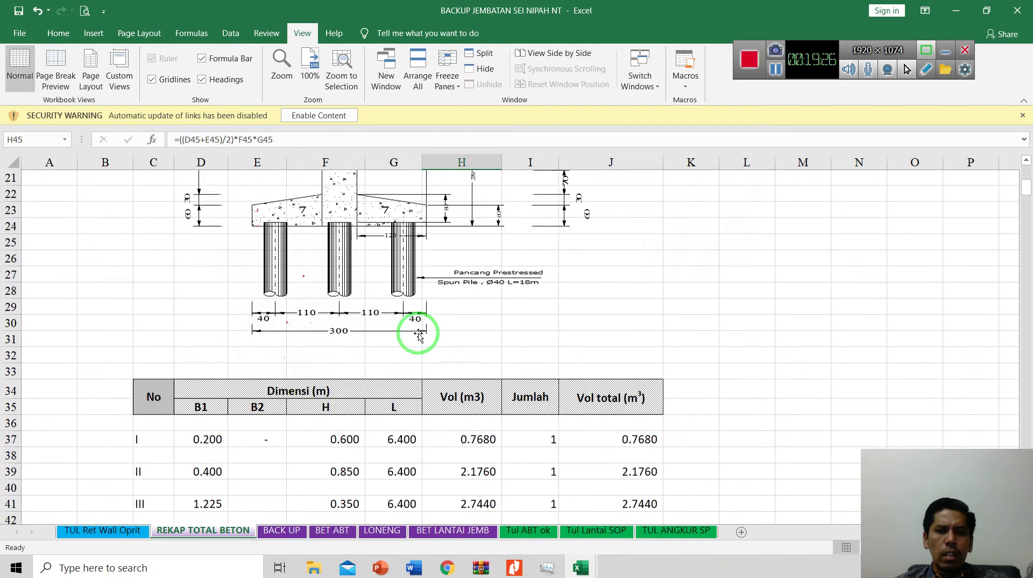
scroll(421, 334, down, 2)
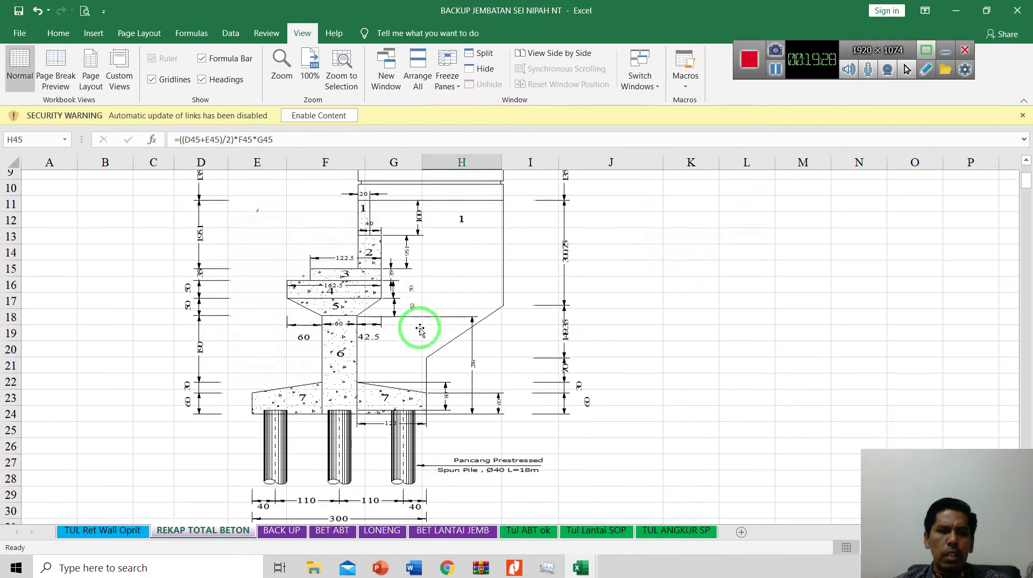
scroll(421, 330, down, 2)
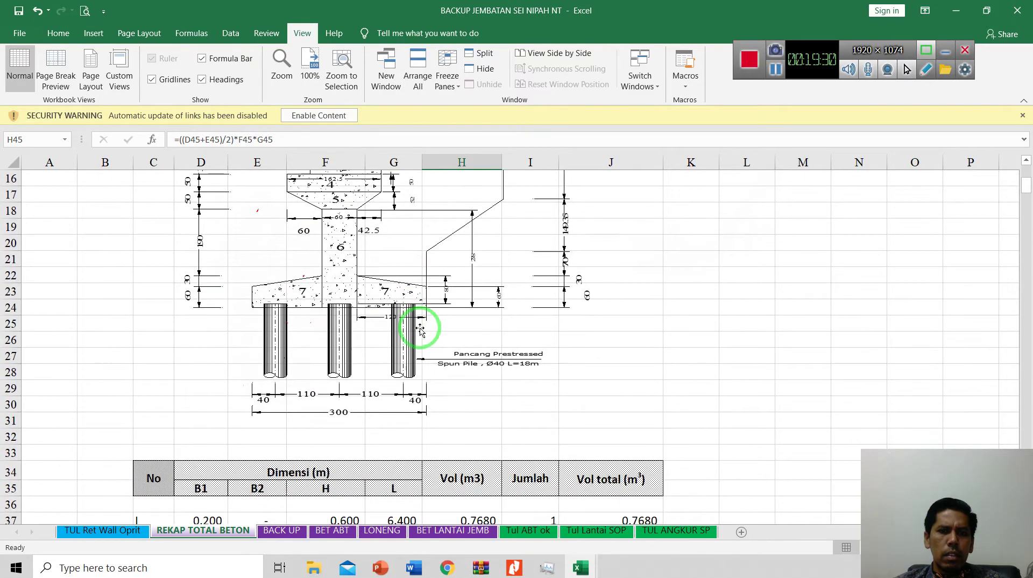
scroll(420, 330, up, 6)
scroll(421, 330, down, 4)
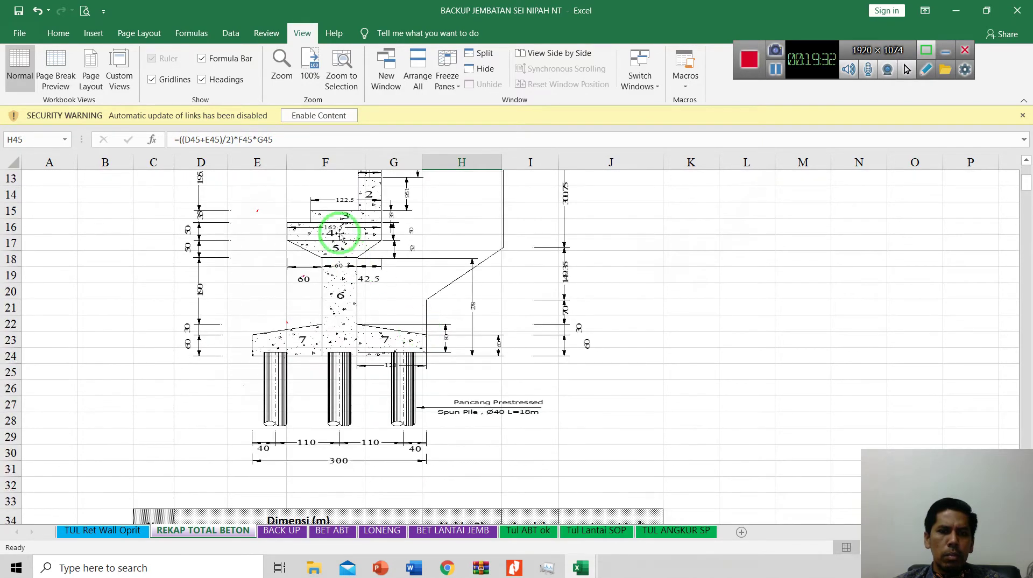
scroll(477, 366, down, 6)
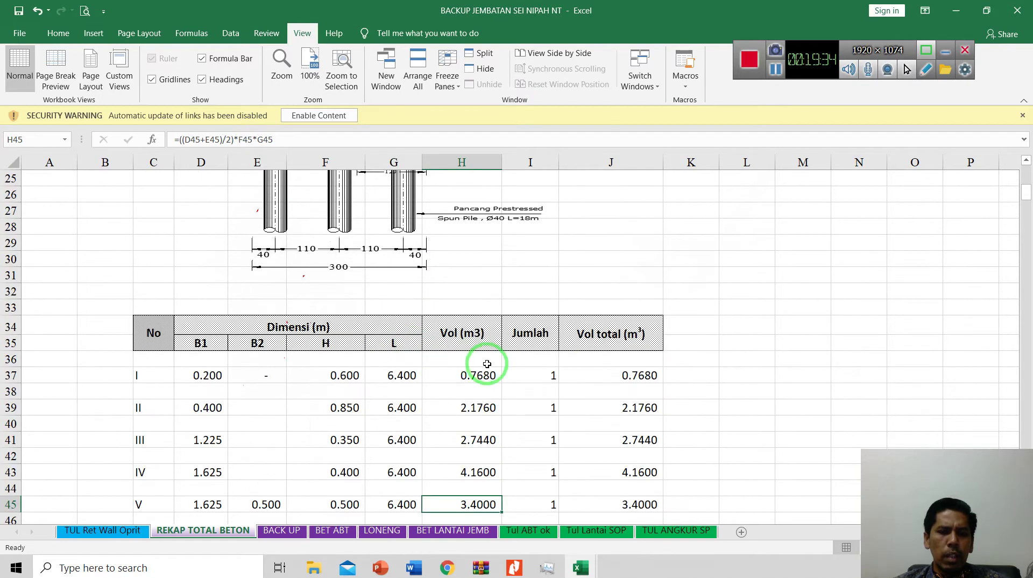
- Trace the cells referenced by segment V's volume formula and check the segment's quantity
double_click(463, 408)
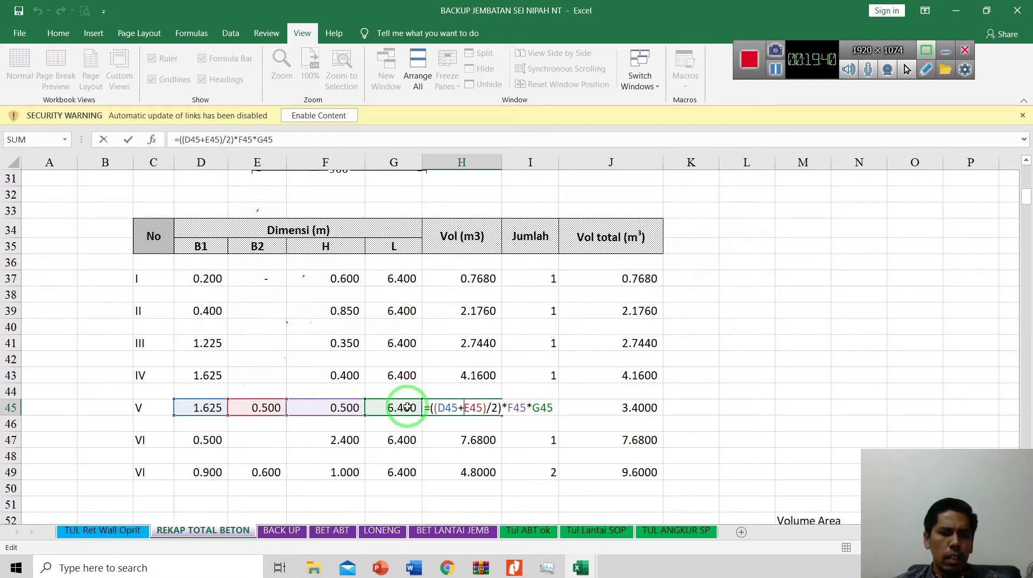
key(Escape)
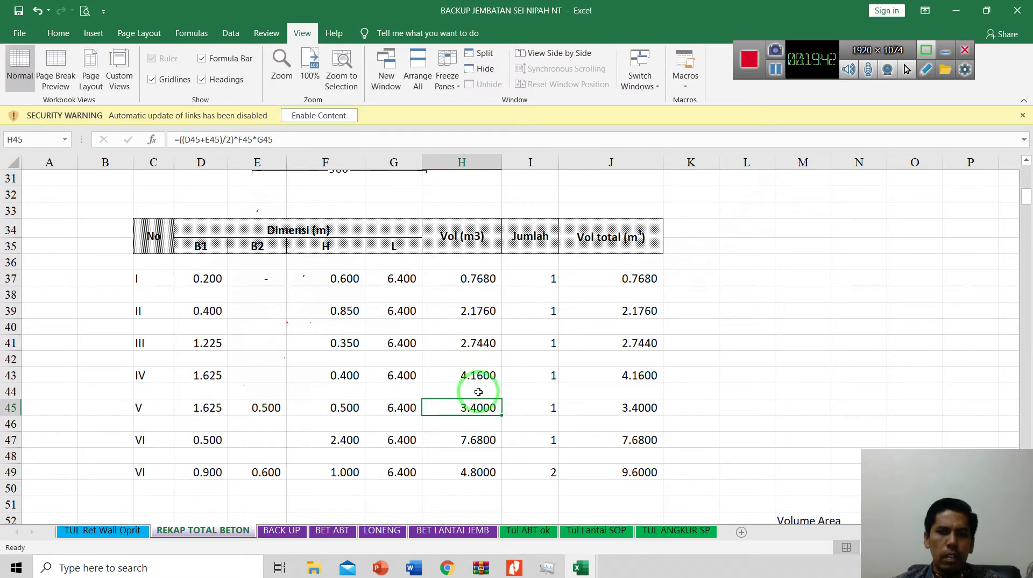
key(Return)
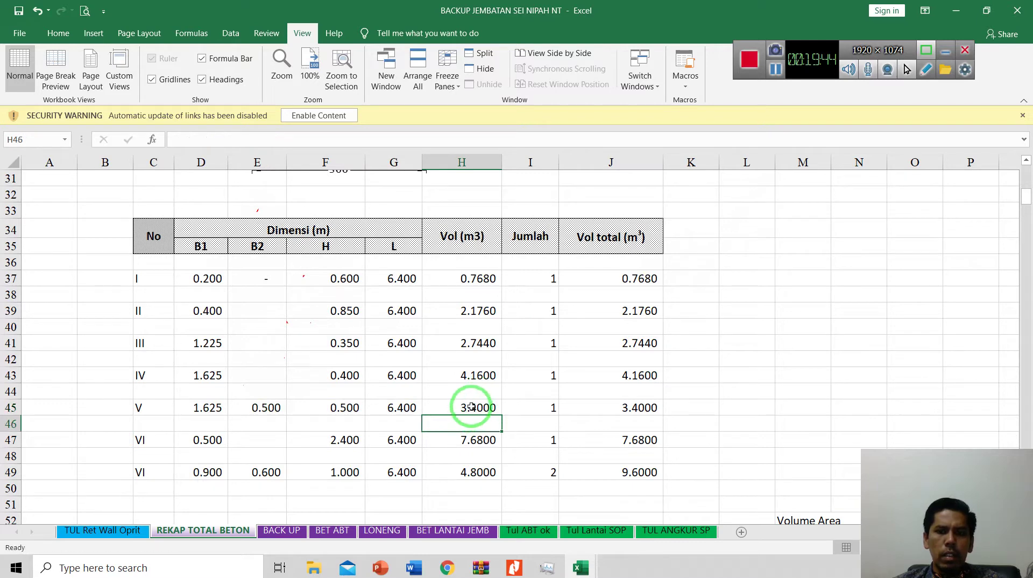
double_click(471, 407)
key(Escape)
click(552, 405)
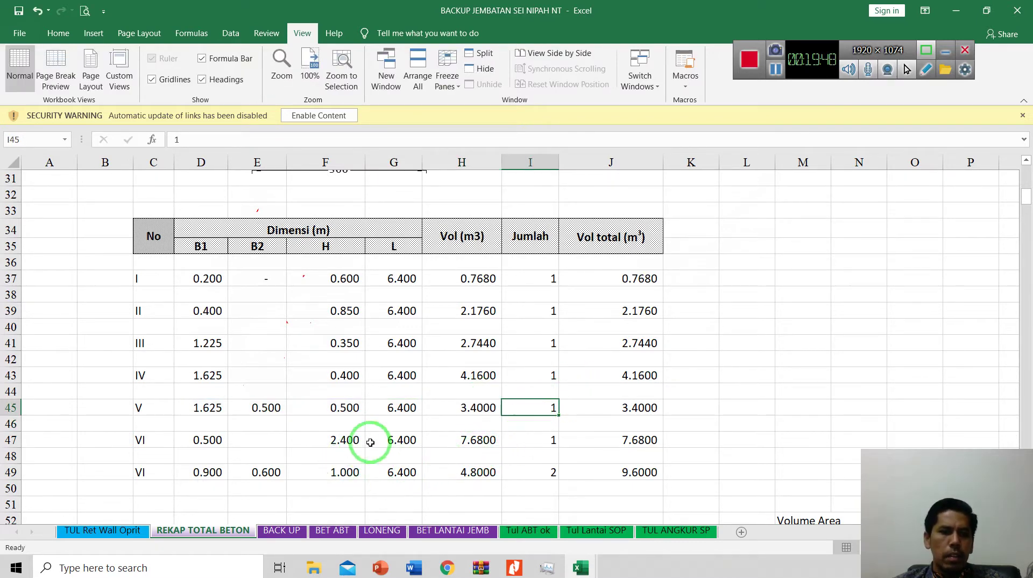
- Relate the remaining ABT 1 table rows to segments 6 and 7 on the abutment drawing
scroll(456, 344, up, 6)
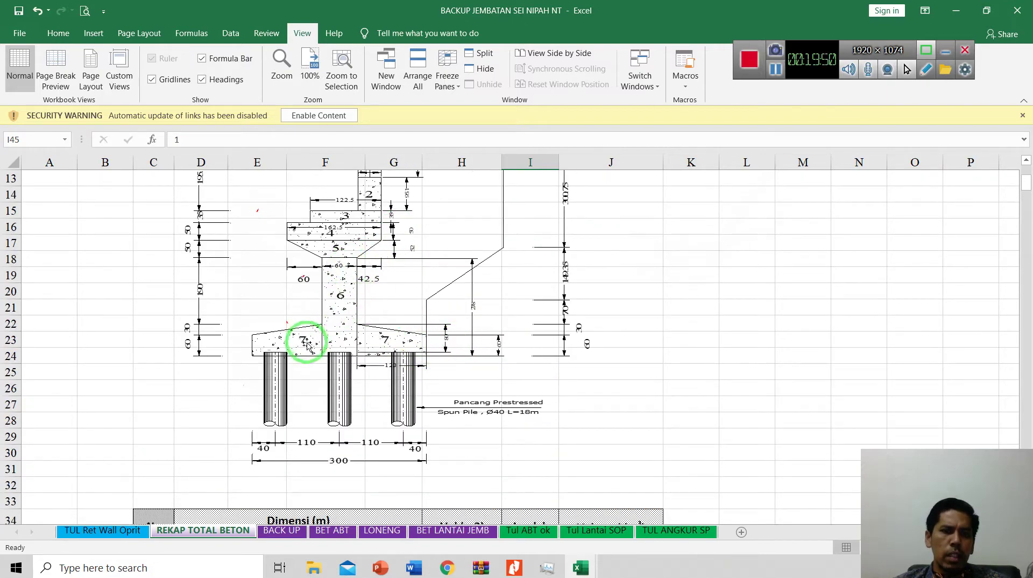
scroll(366, 393, down, 9)
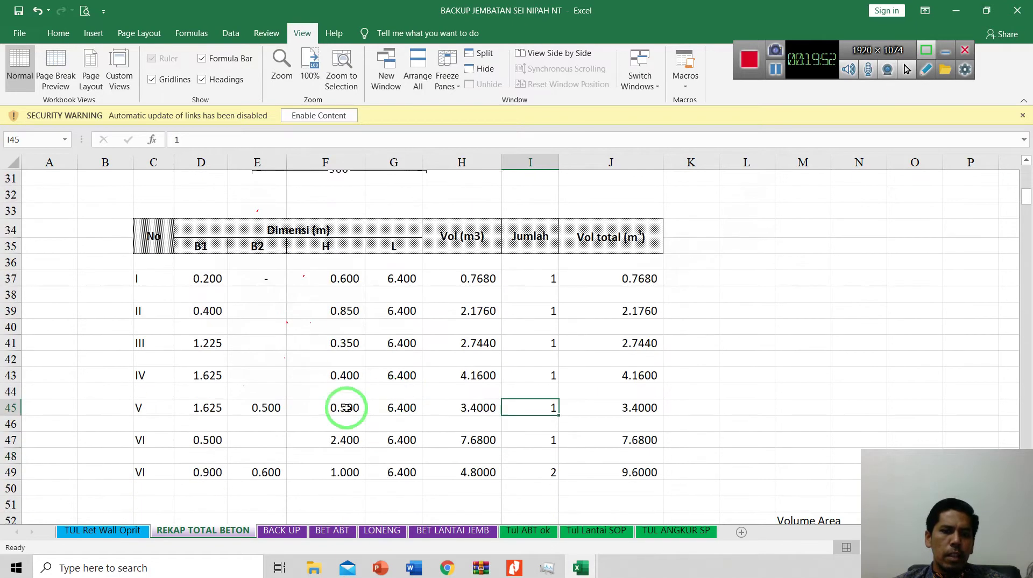
scroll(283, 411, up, 6)
scroll(284, 411, up, 7)
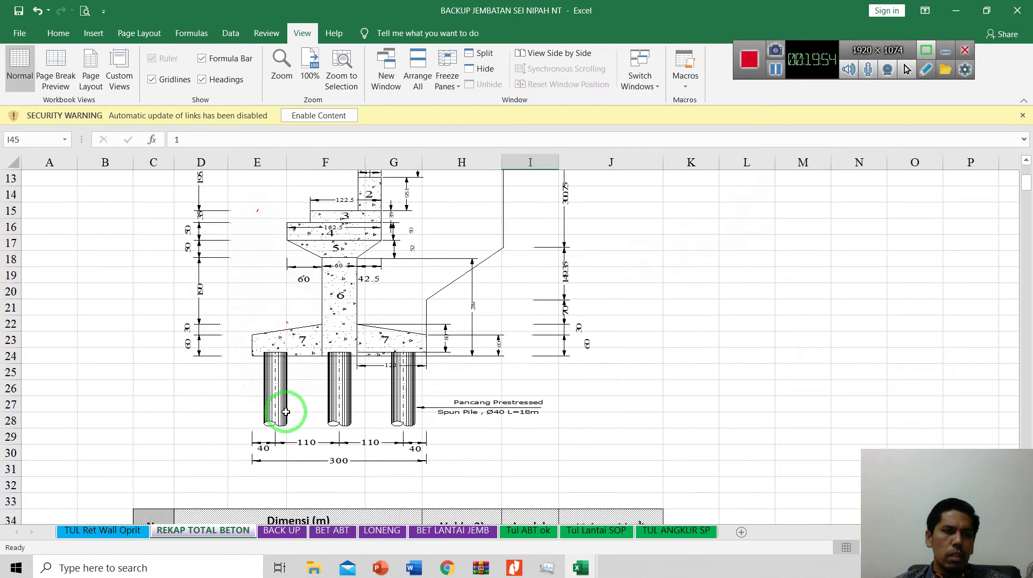
scroll(285, 409, down, 11)
scroll(288, 409, down, 3)
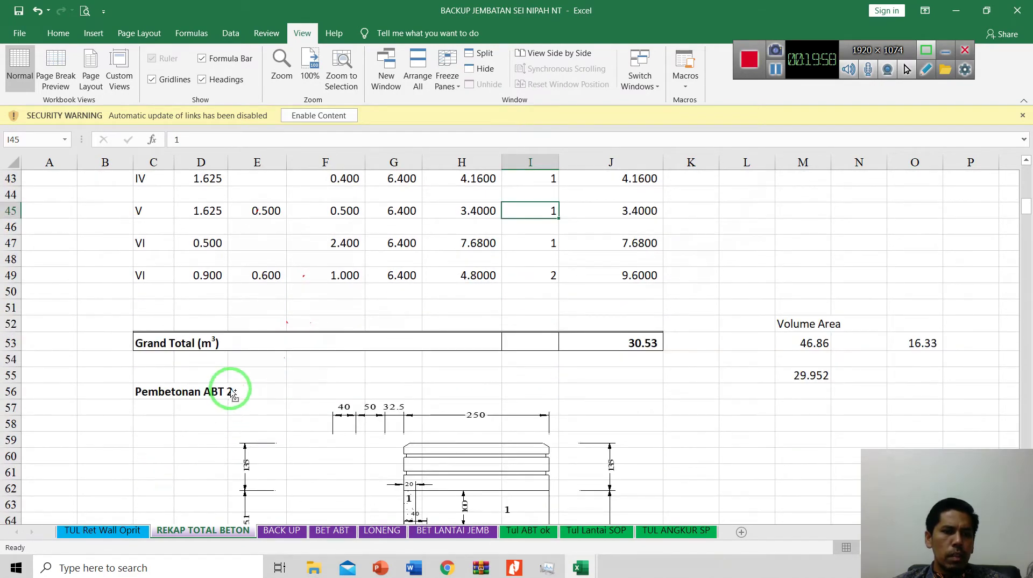
- Review the ABT 1 segment totals and inspect the rounded sum formula behind the grand total
scroll(227, 390, down, 2)
scroll(227, 389, up, 5)
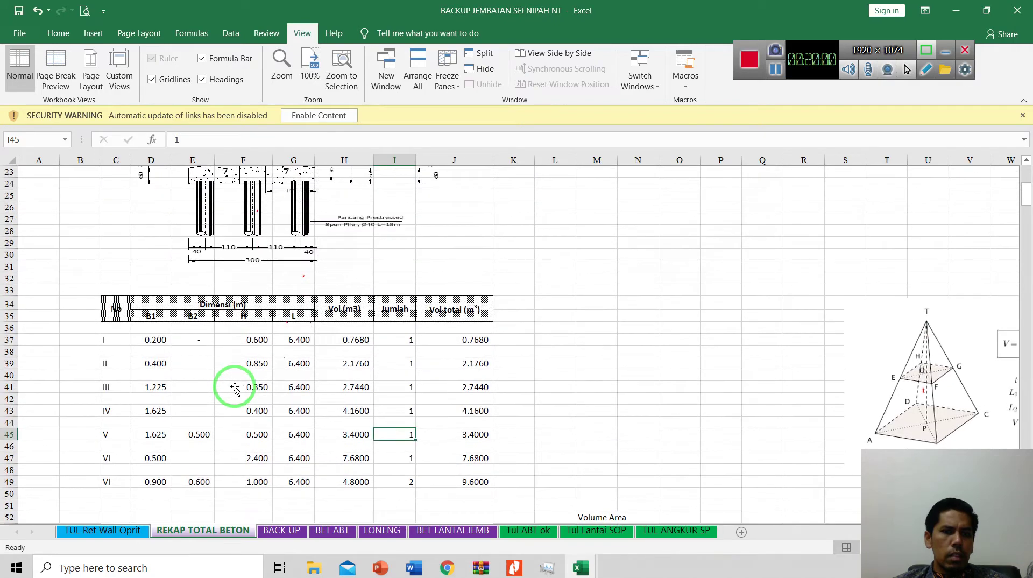
scroll(413, 326, down, 5)
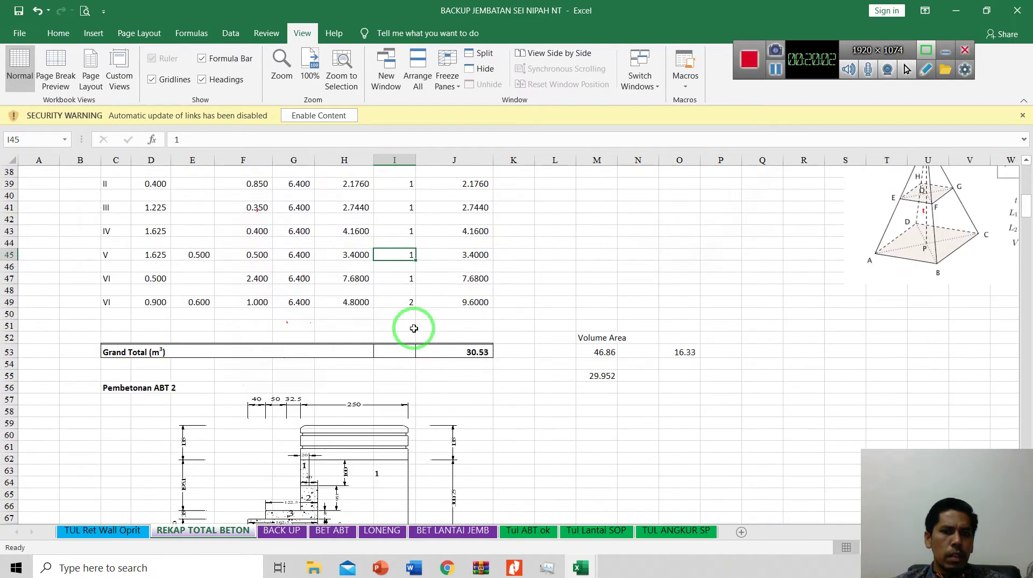
scroll(413, 328, down, 1)
click(136, 316)
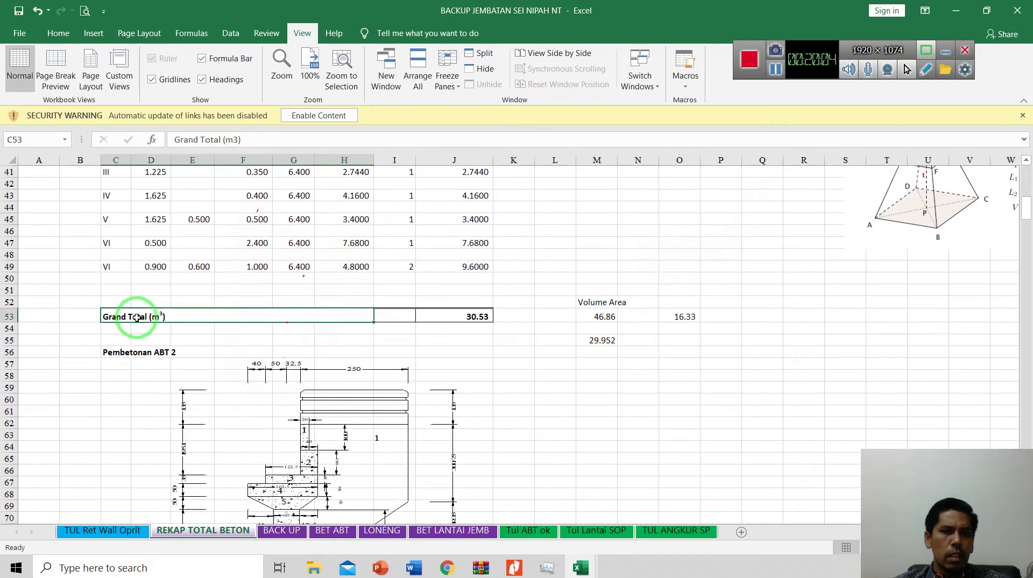
double_click(480, 314)
key(Escape)
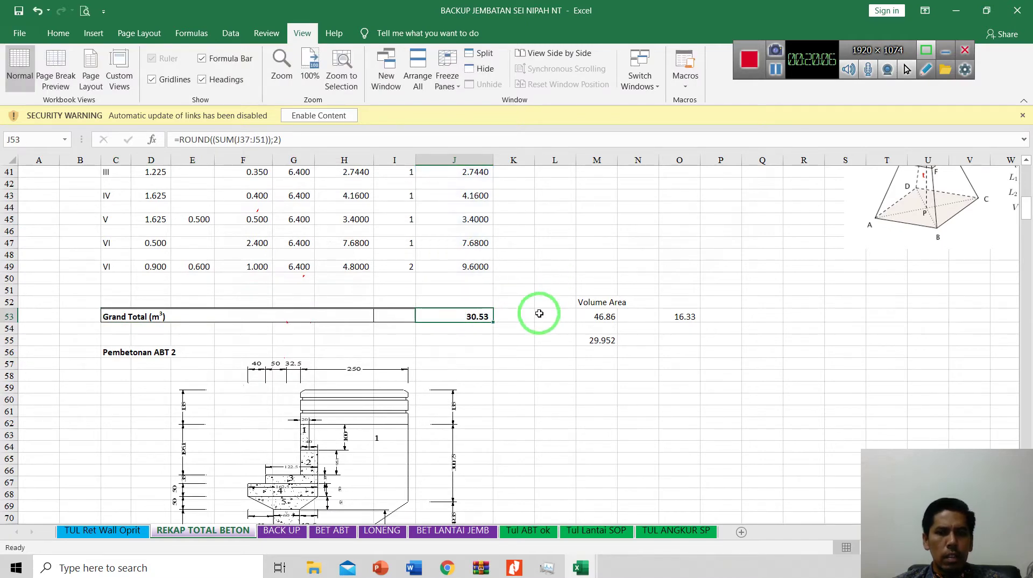
- Review the Pembetonan ABT 2 drawing and volume table down to the ABT 2 grand total formula
scroll(464, 357, down, 4)
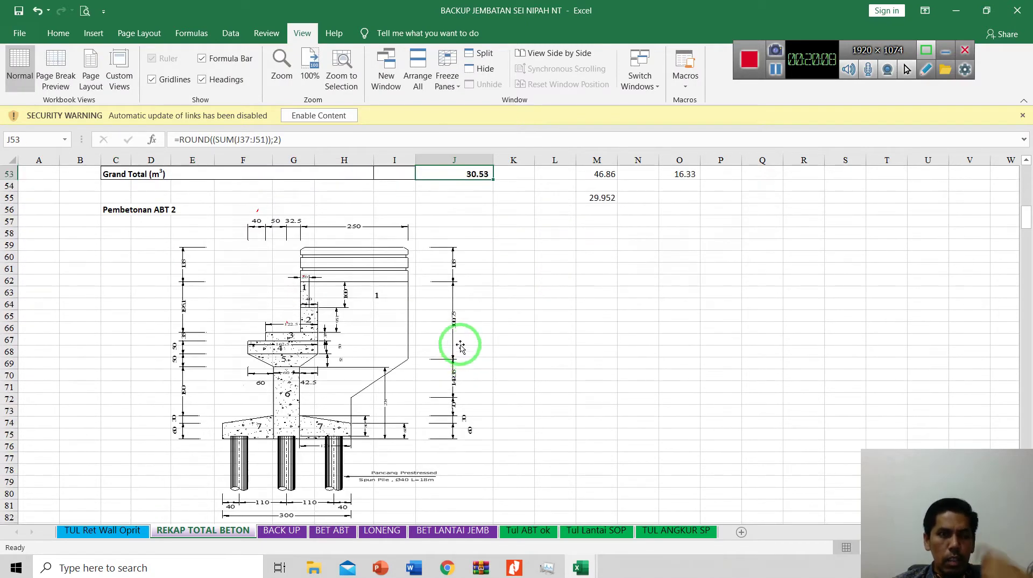
scroll(327, 368, down, 1)
scroll(327, 367, down, 4)
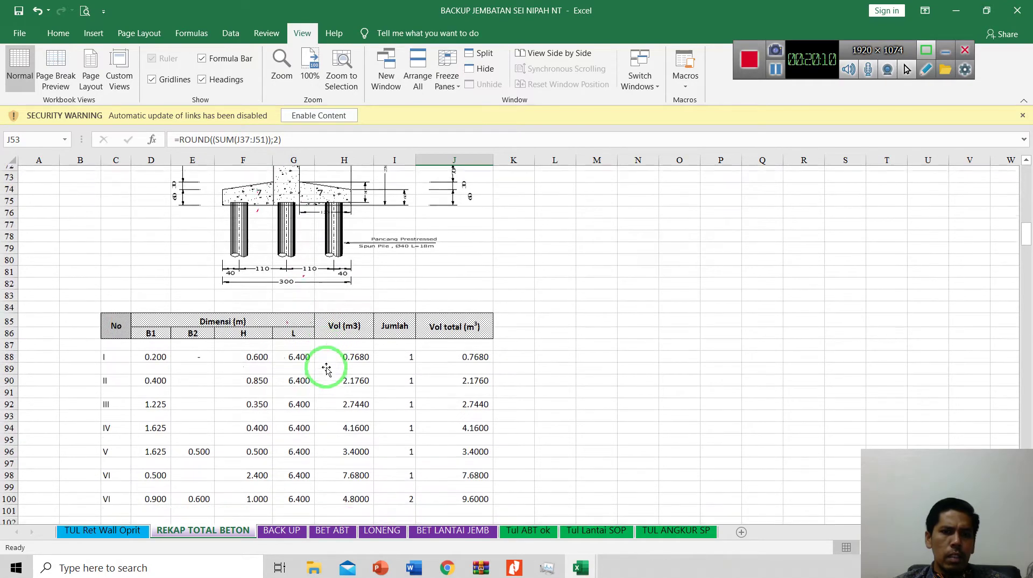
click(477, 450)
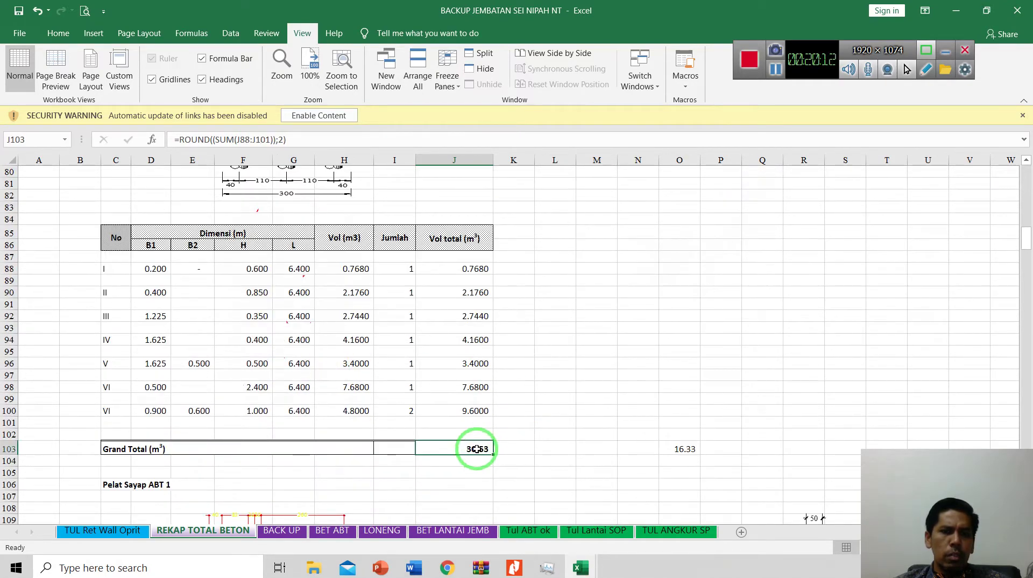
- Compare the ABT 2 drawing and volume table with those of ABT 1
scroll(335, 380, up, 10)
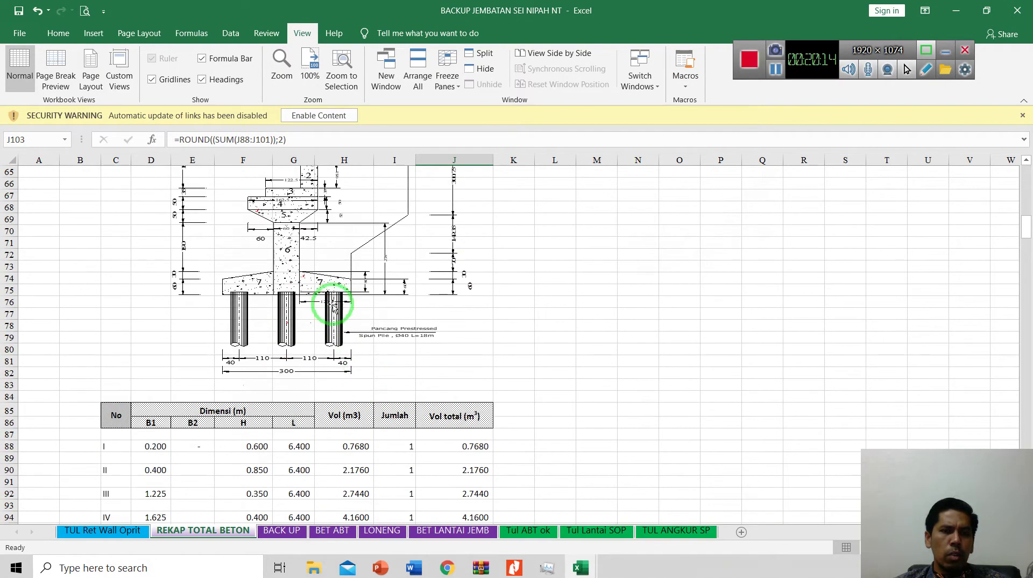
scroll(306, 323, up, 4)
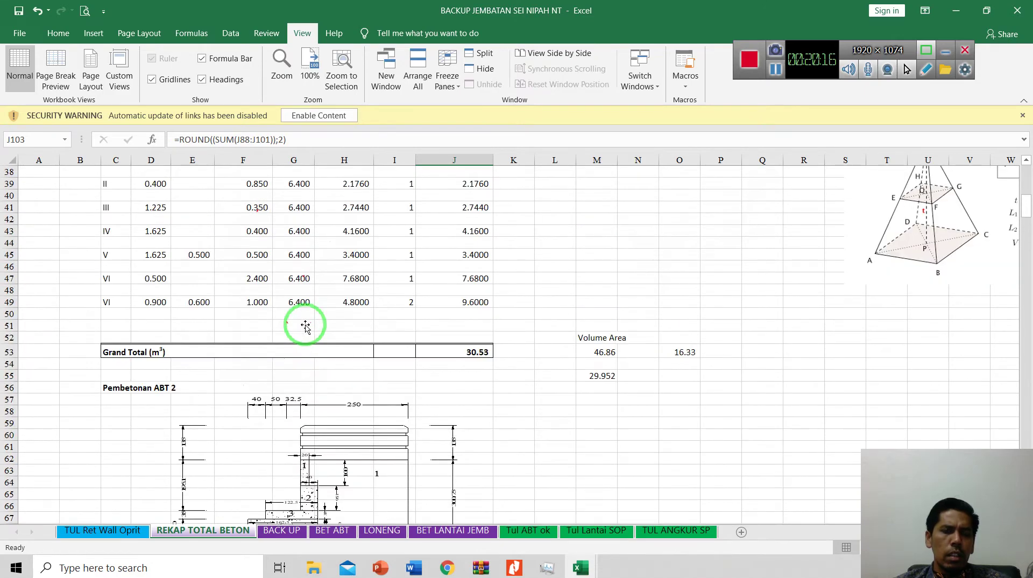
scroll(305, 326, up, 1)
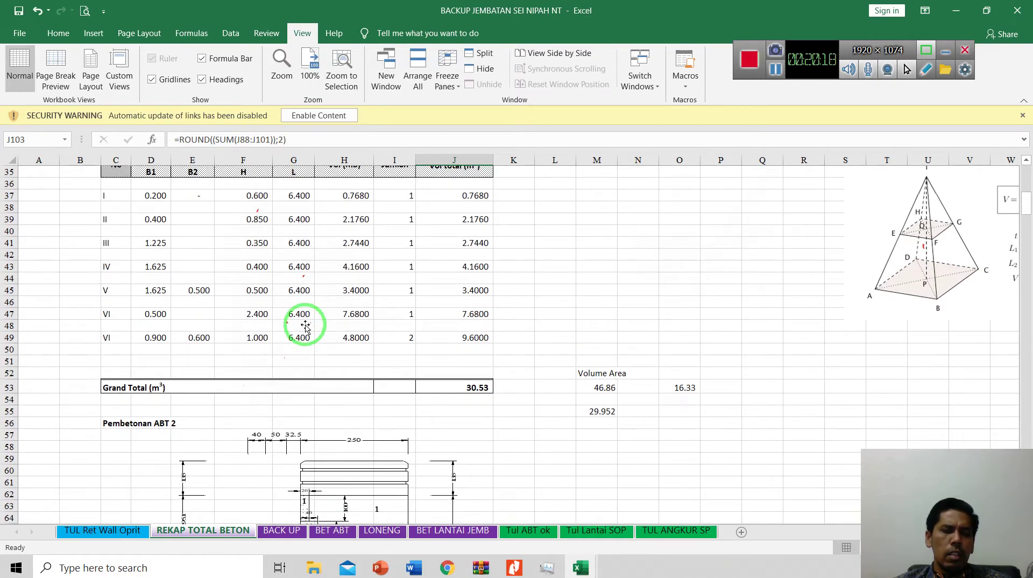
scroll(305, 326, up, 4)
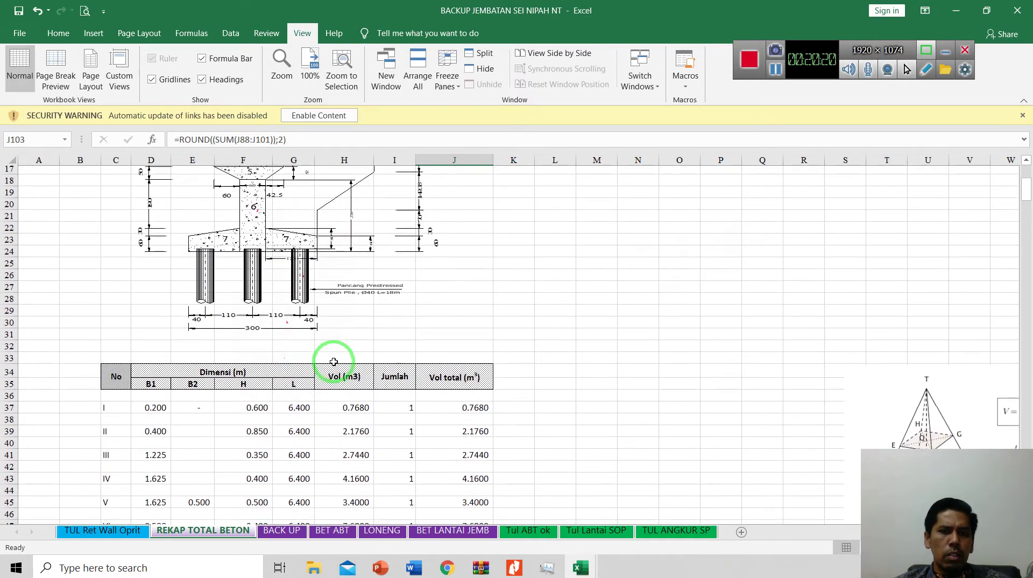
- Go past the ABT 2 calculation to the Pelat Sayap ABT 1 wing wall drawing
scroll(305, 272, down, 3)
scroll(305, 272, down, 19)
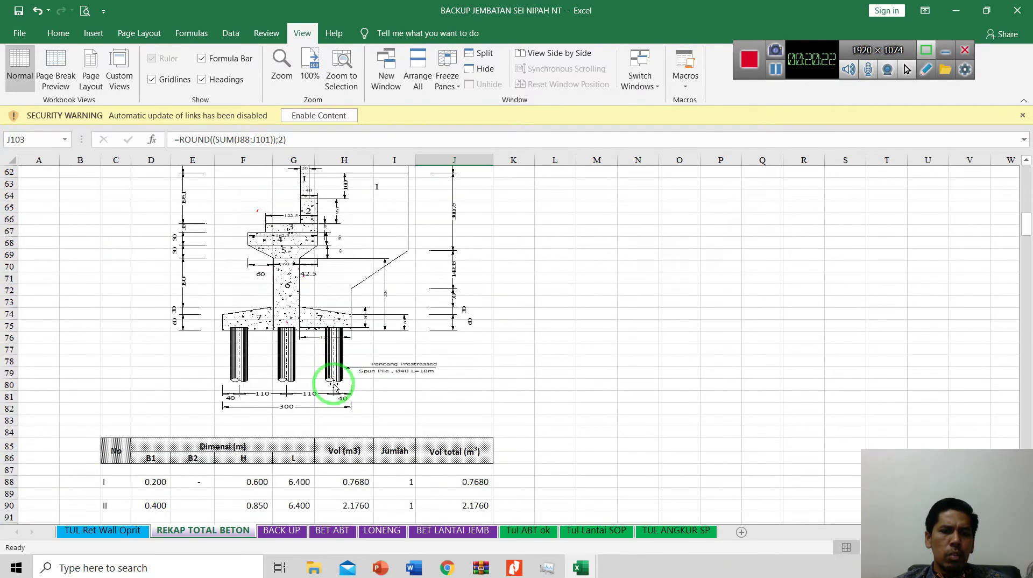
scroll(333, 384, down, 4)
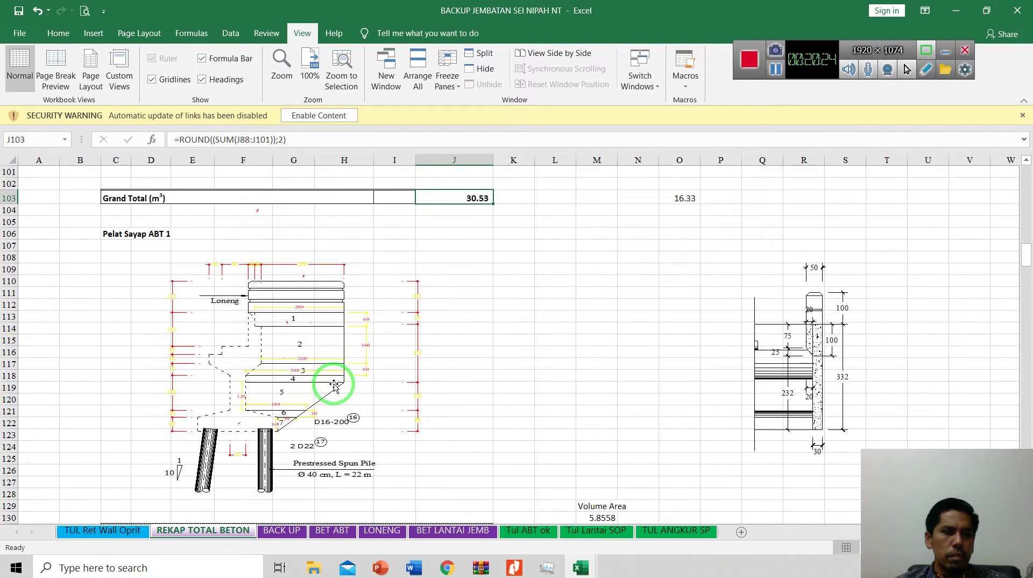
- Examine the numbered segments and dimensions of the Pelat Sayap ABT 1 wing wall drawing and locate its volume table
scroll(219, 296, up, 1)
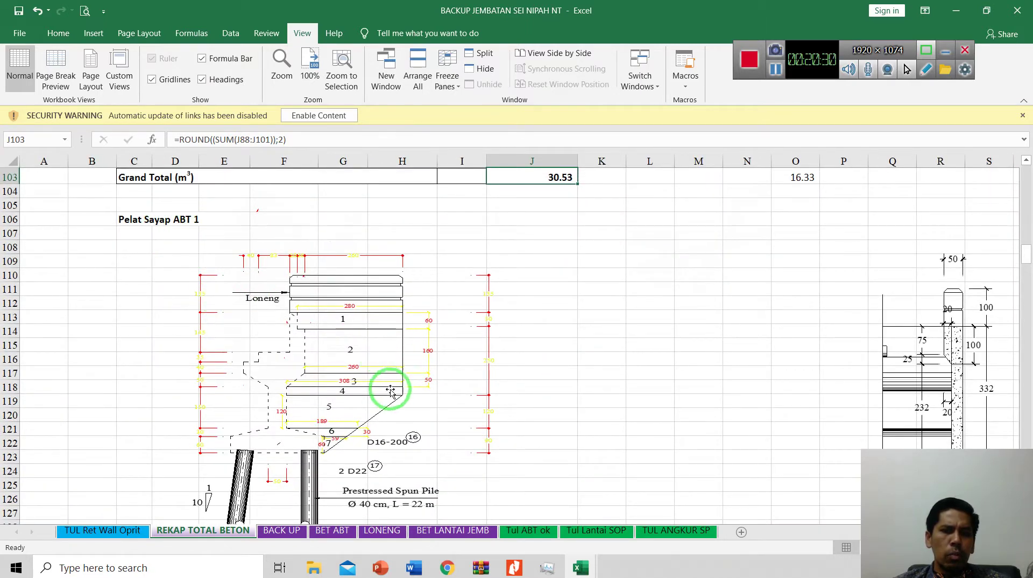
scroll(430, 430, down, 1)
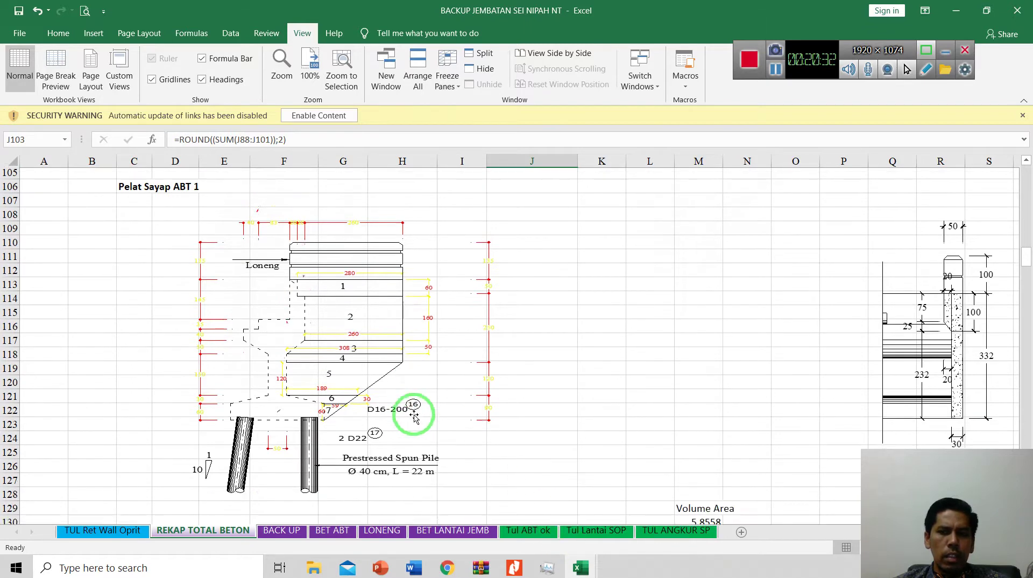
scroll(410, 409, down, 1)
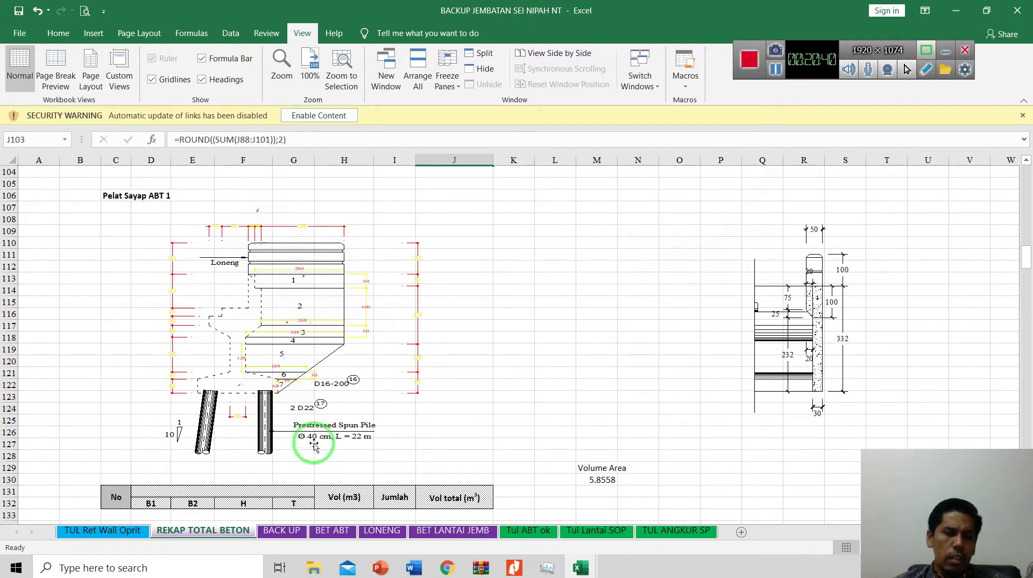
scroll(334, 454, down, 3)
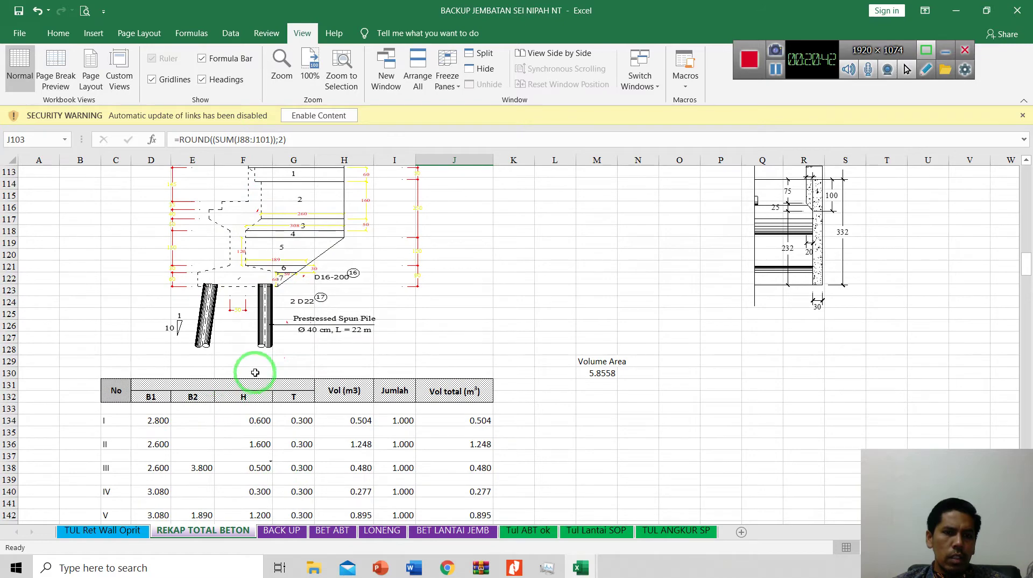
scroll(317, 269, up, 3)
ctrl+scroll(306, 290, up, 2)
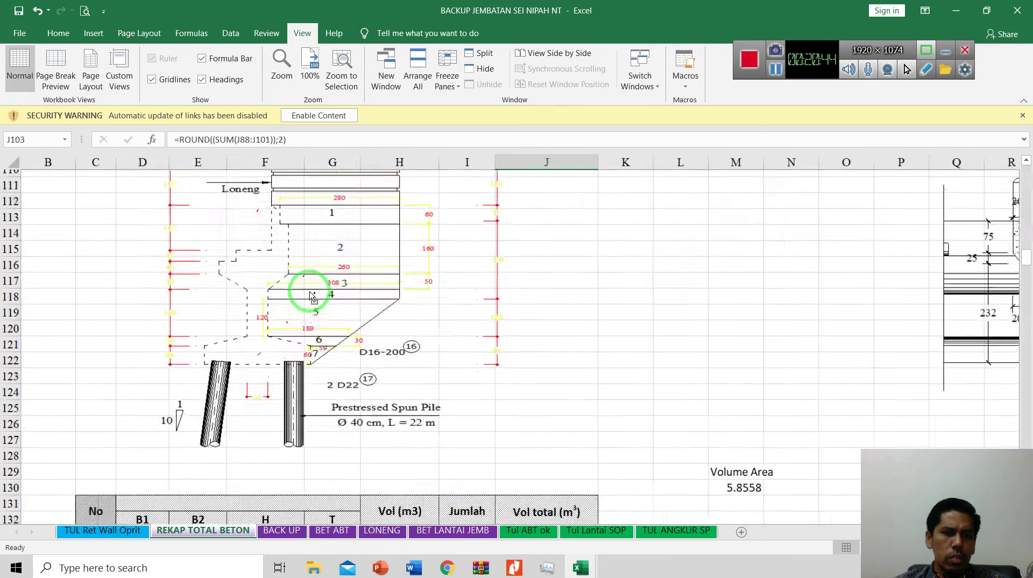
- Compare the segment dimensions in the Pelat Sayap ABT 1 drawing with the B1, B2, H and T entries in its volume table
click(350, 282)
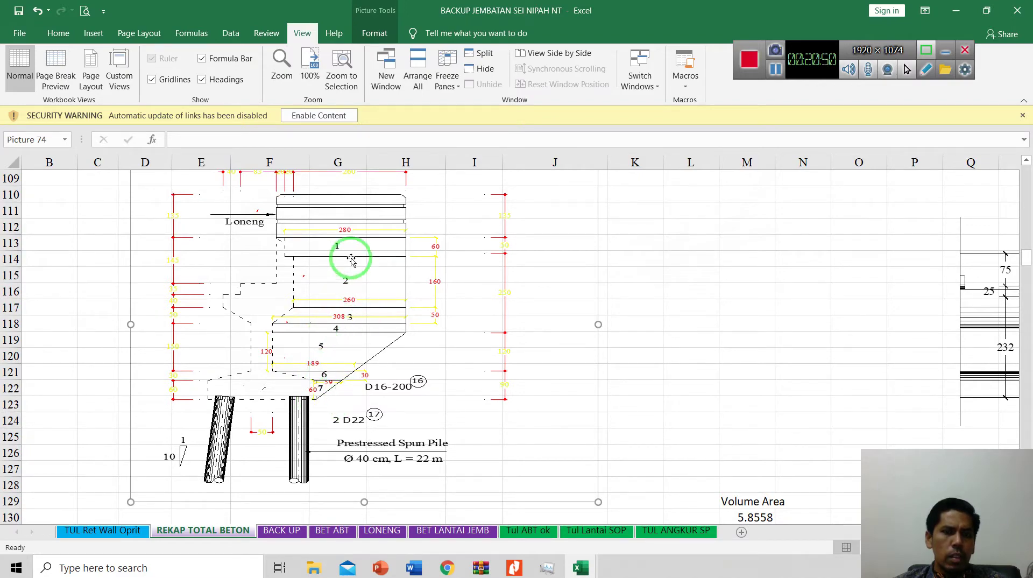
scroll(296, 377, down, 4)
scroll(203, 391, down, 2)
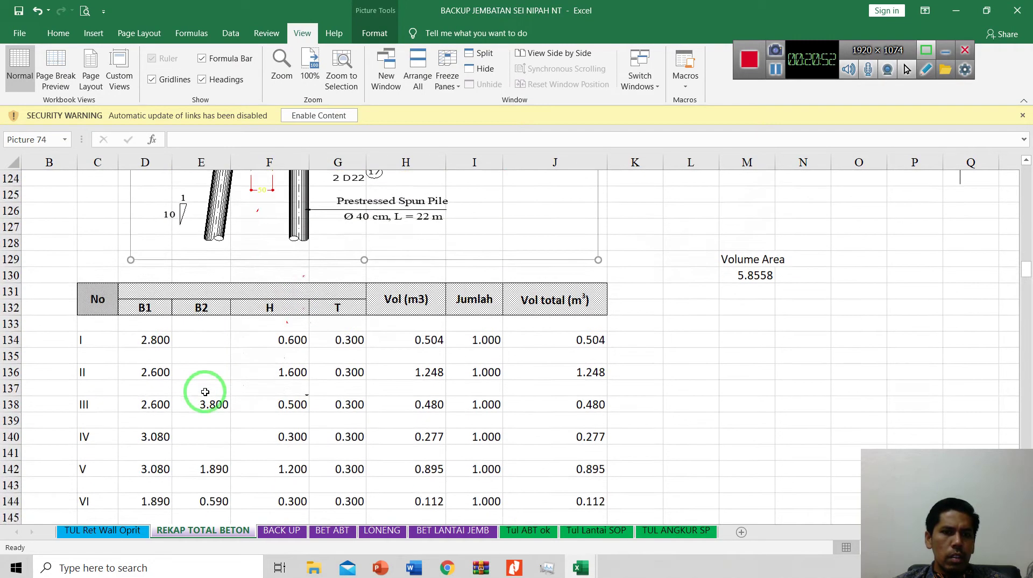
scroll(230, 380, up, 8)
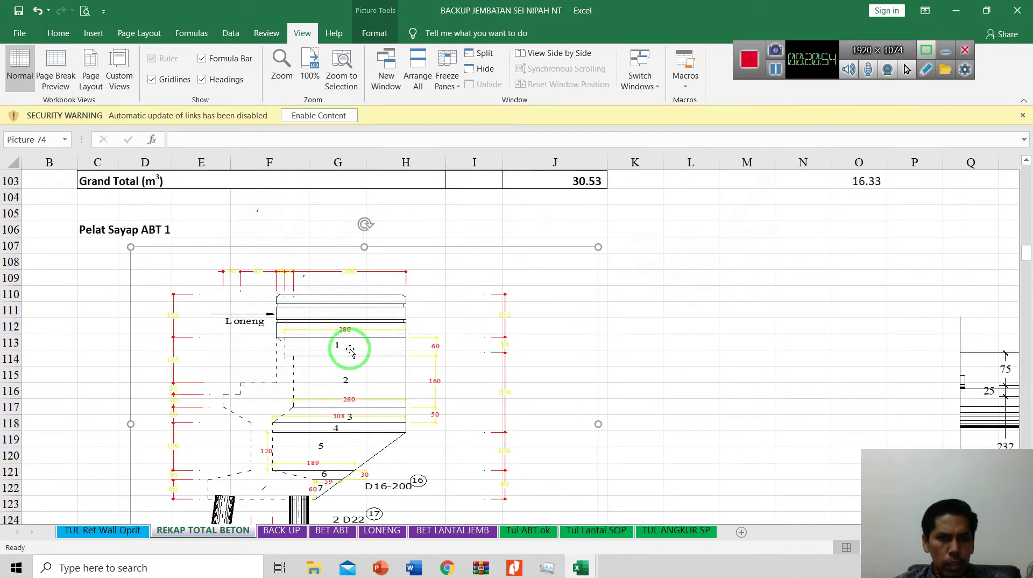
scroll(359, 416, down, 6)
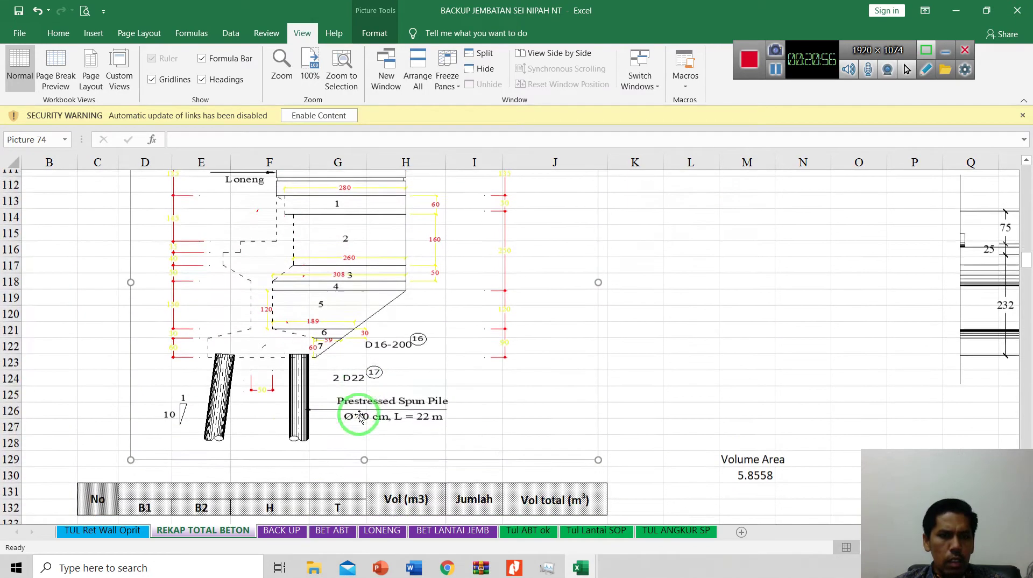
click(155, 454)
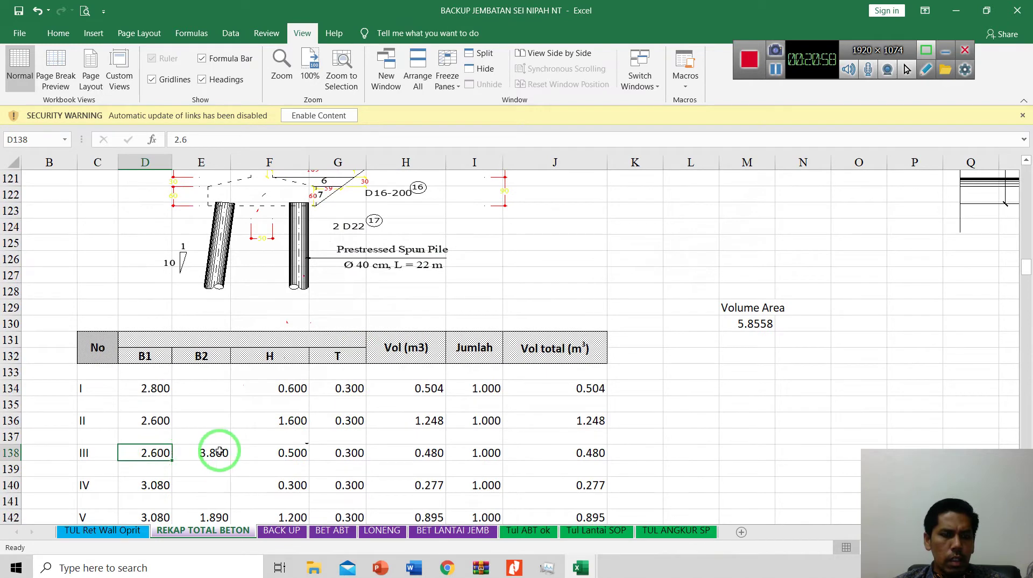
scroll(318, 344, up, 5)
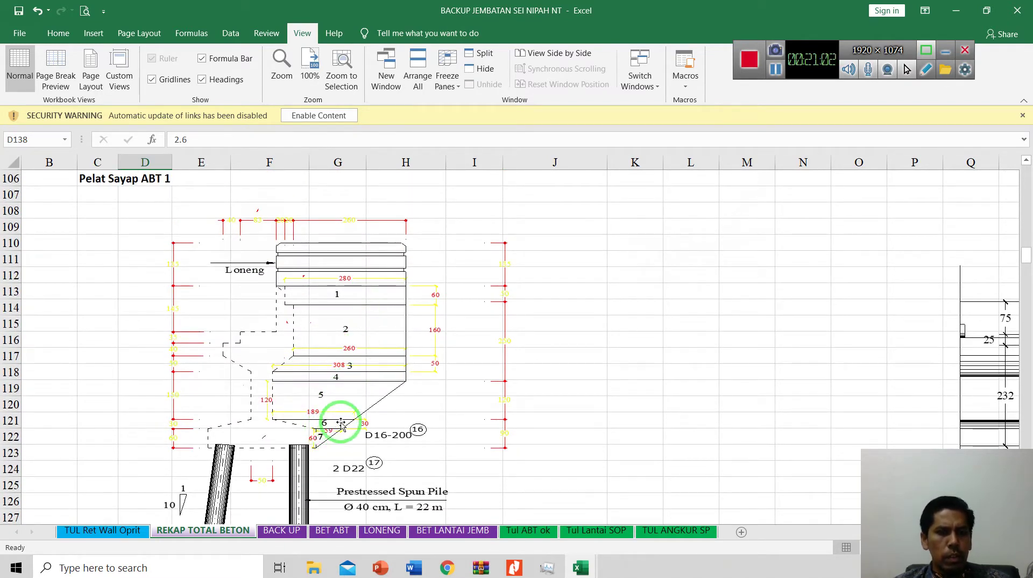
scroll(327, 442, down, 8)
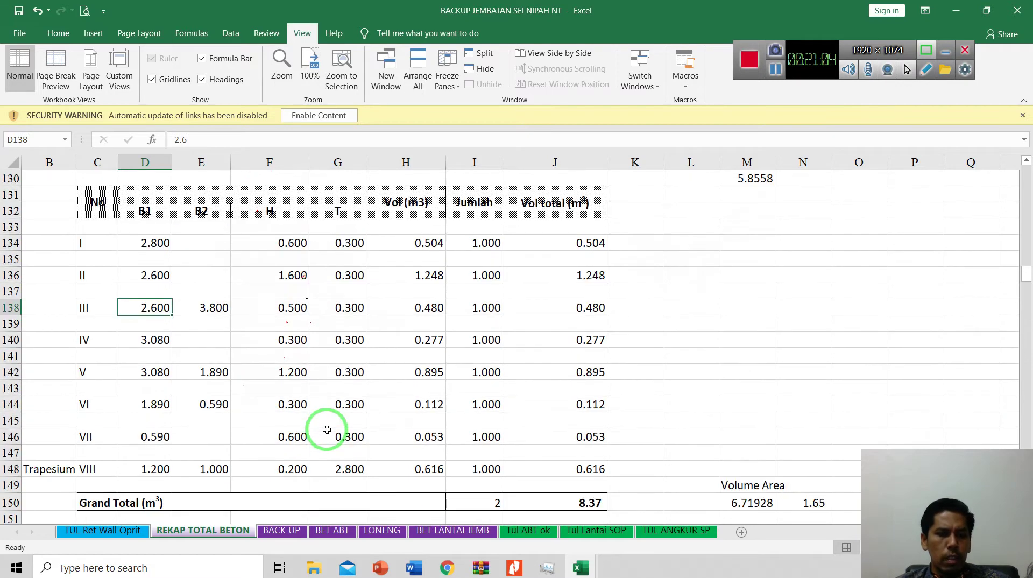
- Check the Trapesium row VIII of Pelat Sayap ABT 1 and inspect the formula behind its grand total
click(143, 468)
scroll(531, 406, down, 2)
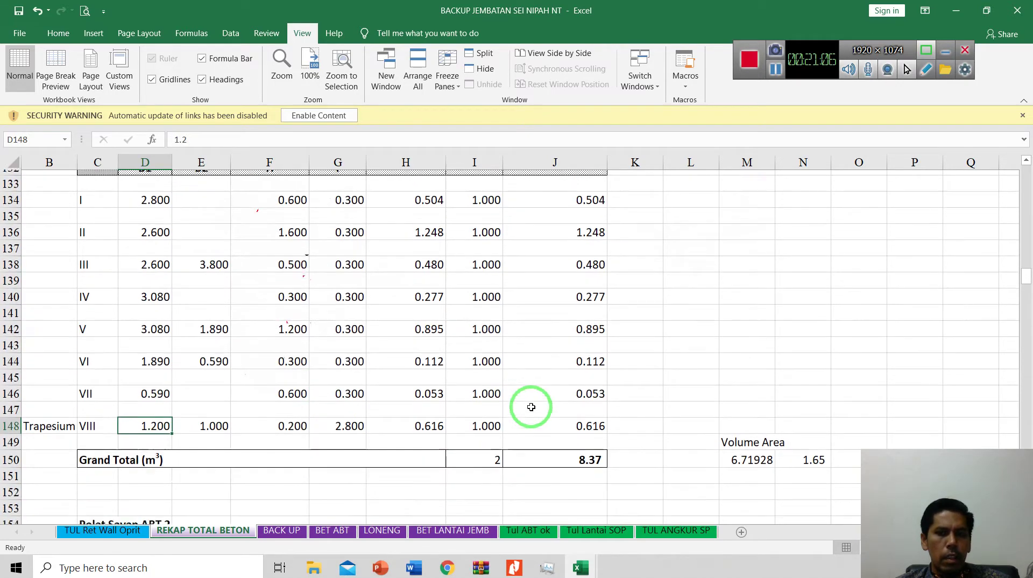
double_click(592, 406)
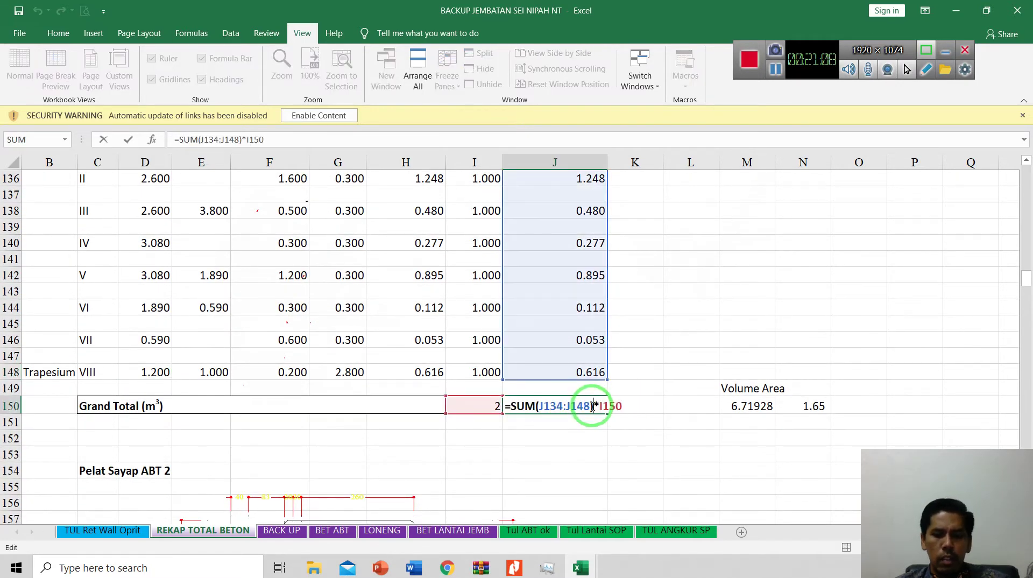
key(Return)
- Review the Pelat Sayap ABT 2 wing wall drawing and its volume table down to the grand total
scroll(429, 431, down, 3)
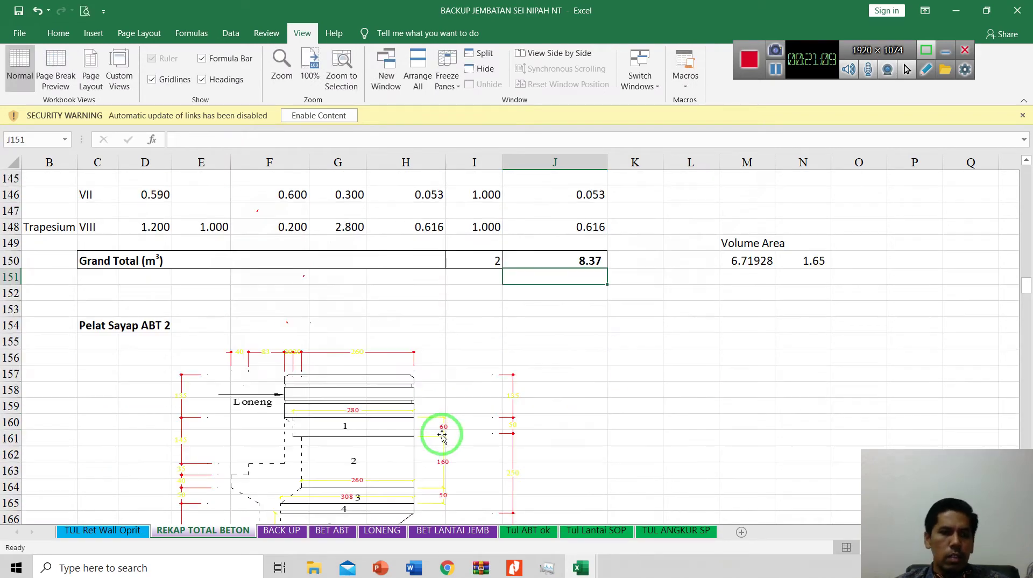
click(98, 325)
scroll(396, 357, down, 4)
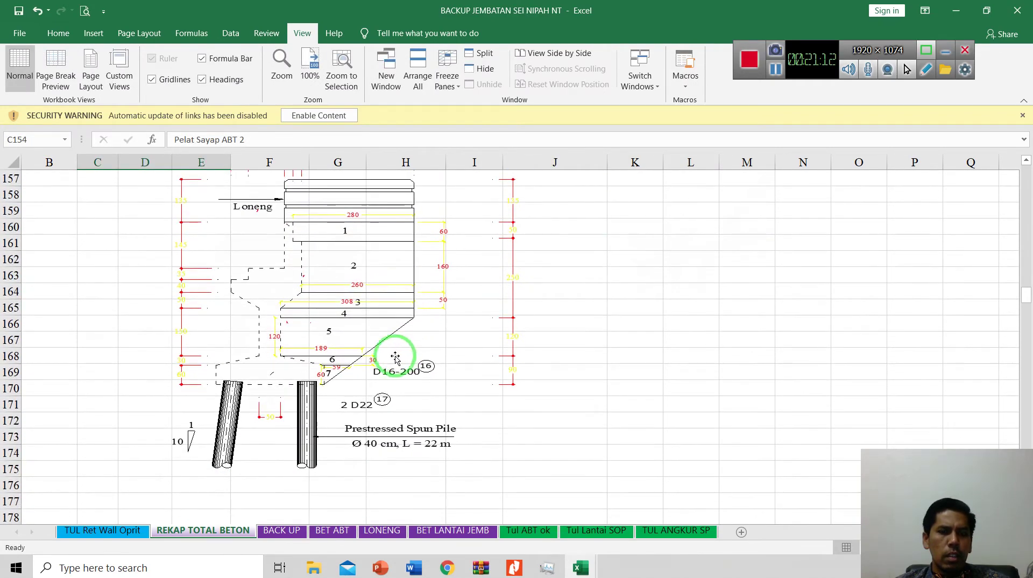
scroll(389, 344, down, 11)
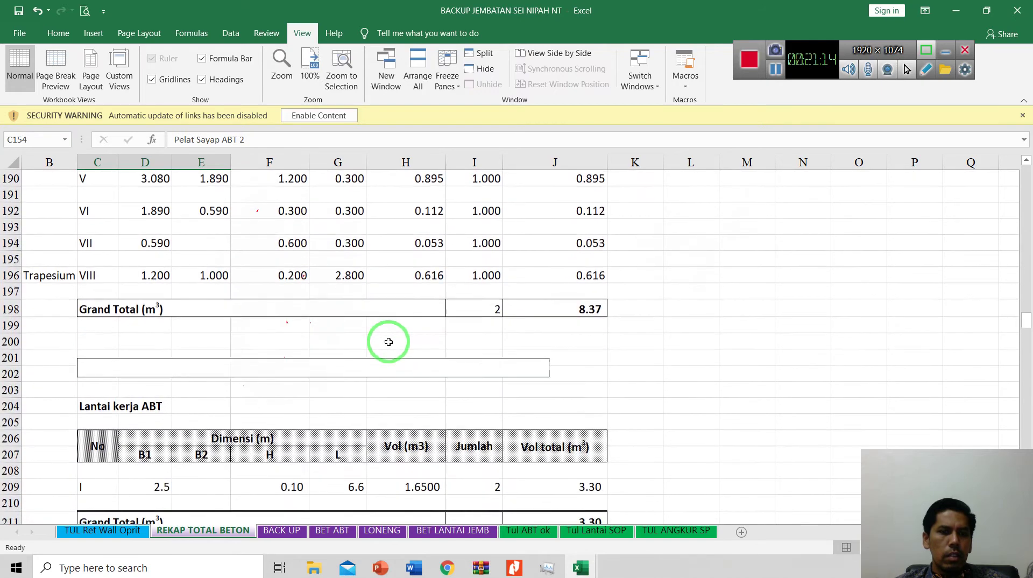
- Review the Lantai kerja ABT dimensions and volume table, and check the empty box above its heading
scroll(389, 340, down, 3)
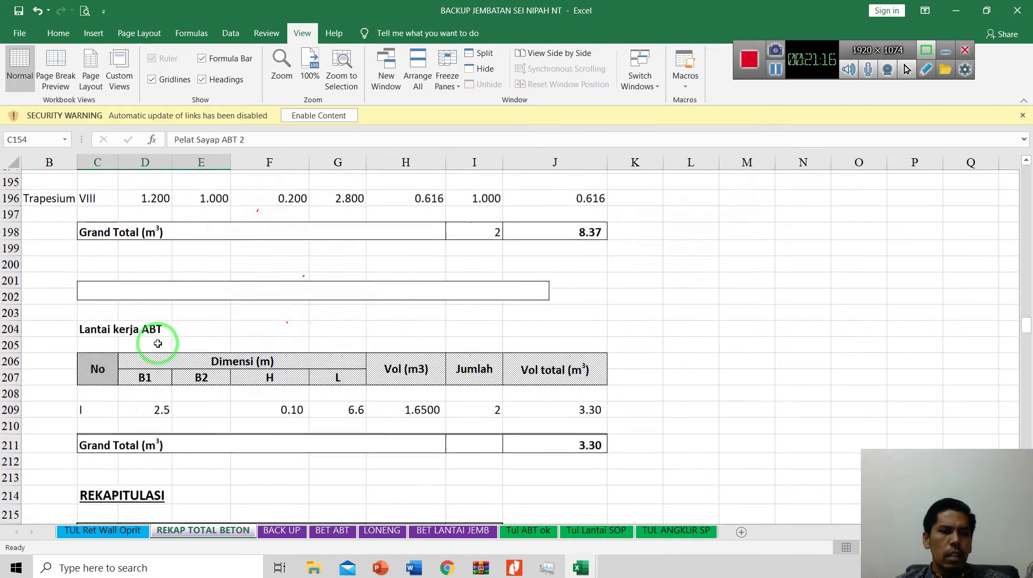
click(98, 263)
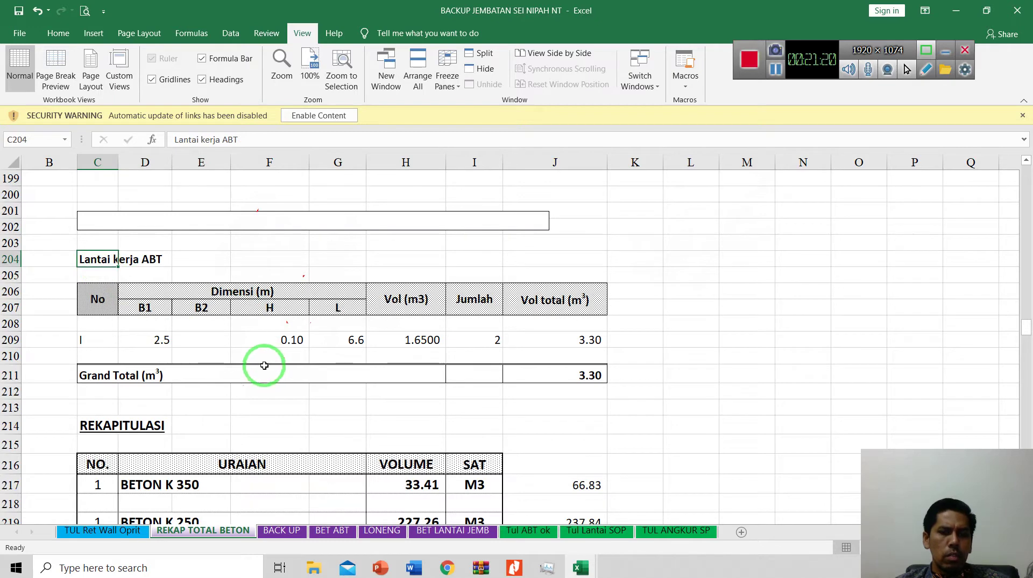
scroll(265, 362, up, 3)
click(242, 359)
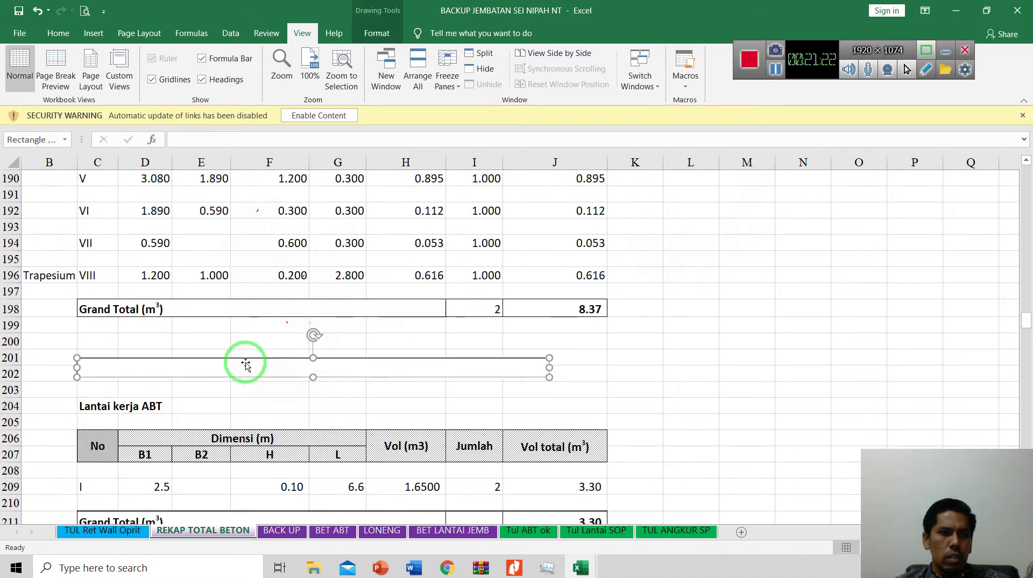
click(340, 408)
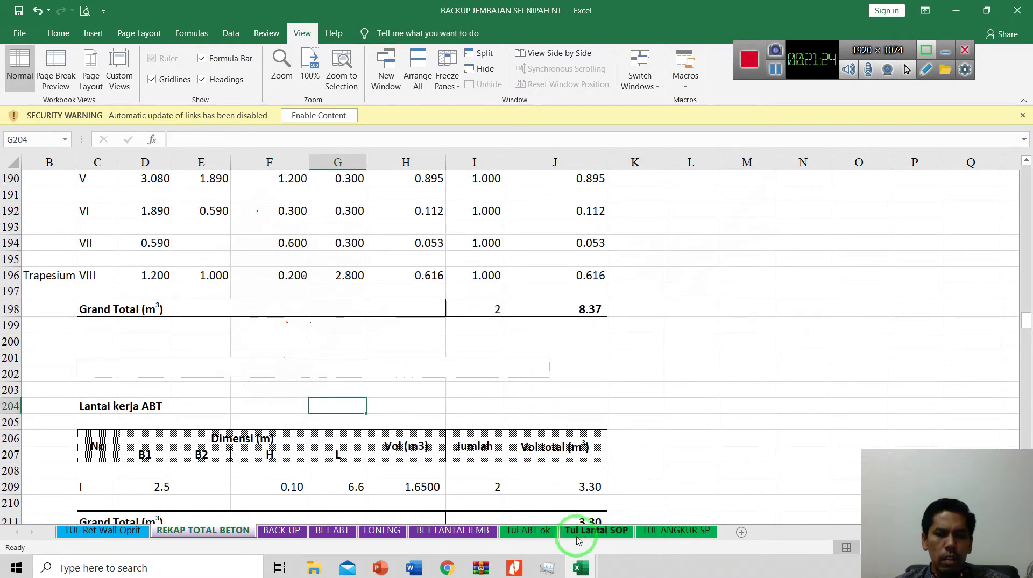
- Switch to SEI NIPAH.pdf in Nitro Pro and examine the bridge's long section and the abutment reinforcement sections on page 7
click(516, 568)
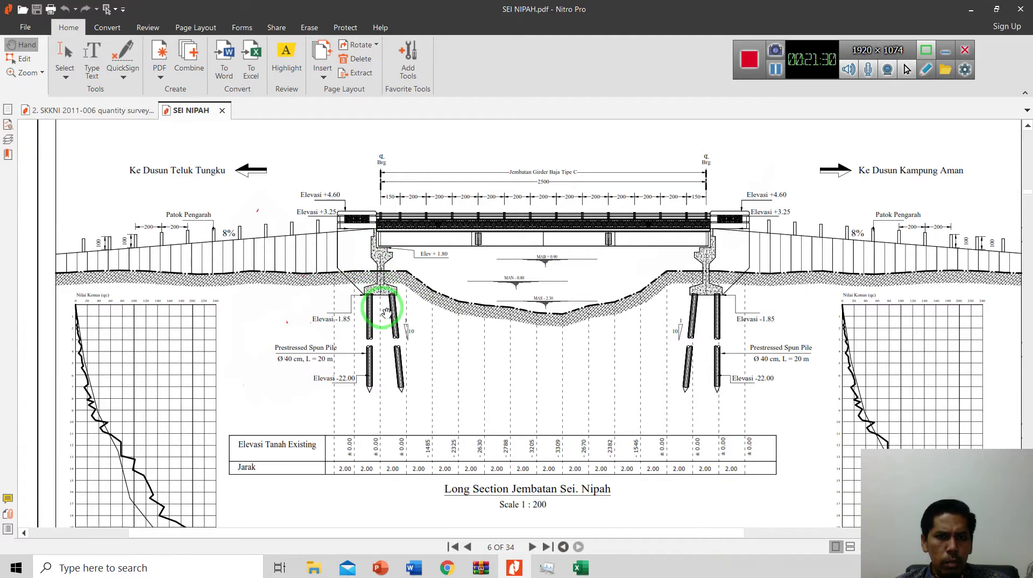
scroll(382, 301, up, 2)
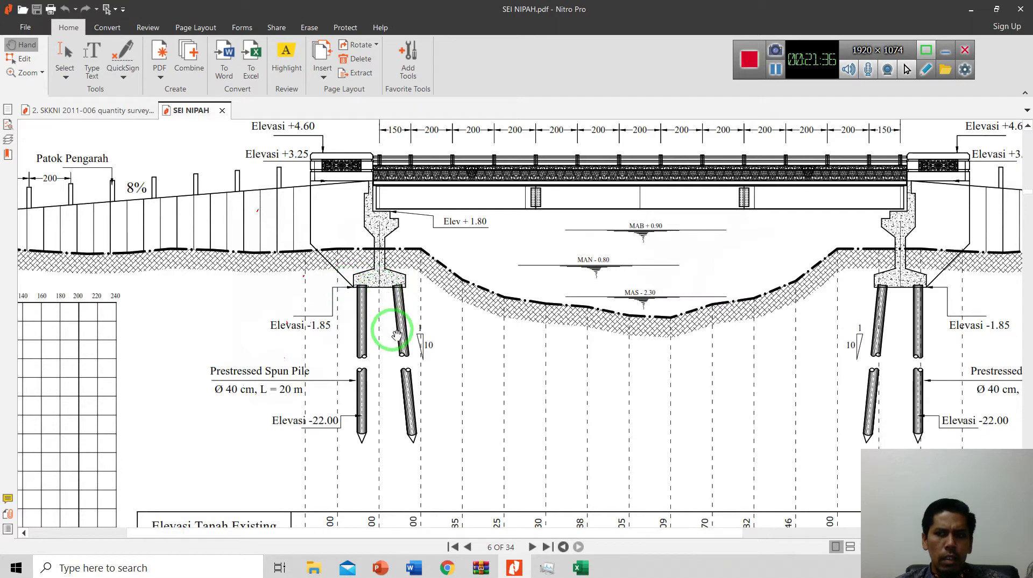
scroll(398, 334, down, 2)
scroll(398, 332, down, 10)
scroll(399, 332, down, 5)
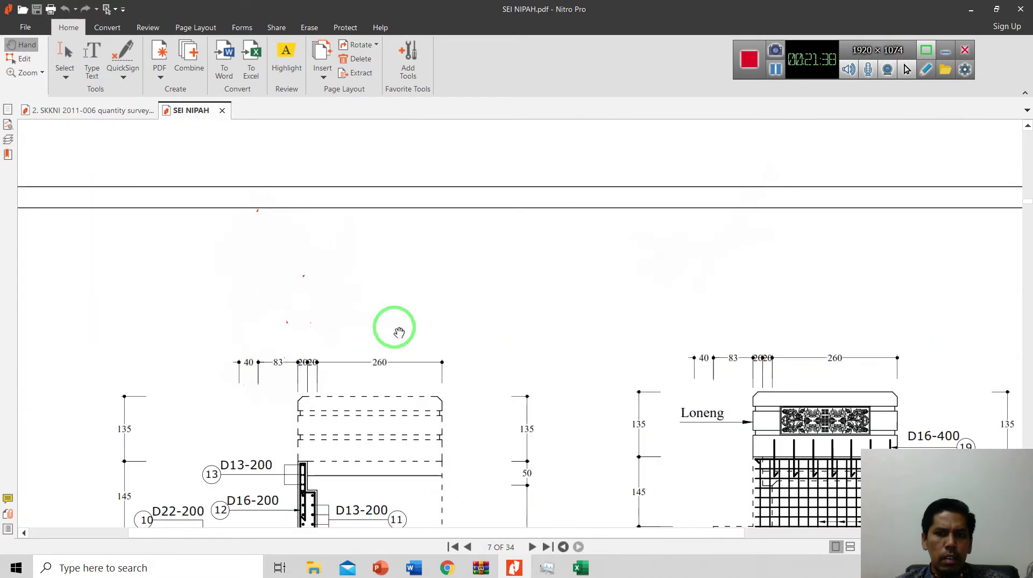
scroll(397, 332, down, 1)
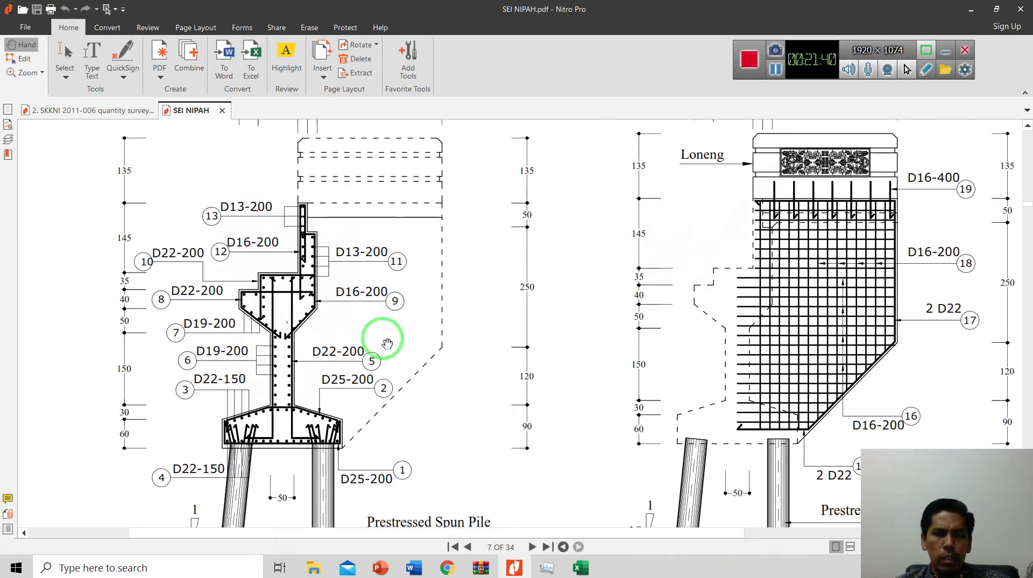
- Look through the abutment elevation and side views on pages 8 and 9 and the reinforcement bar shapes on page 11
scroll(386, 342, down, 5)
scroll(389, 345, down, 10)
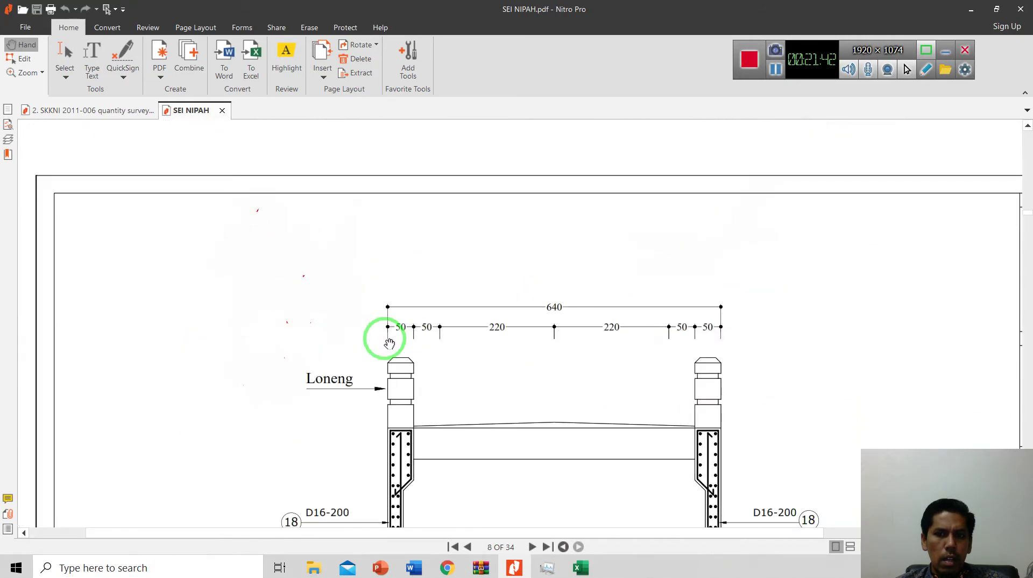
scroll(389, 343, down, 10)
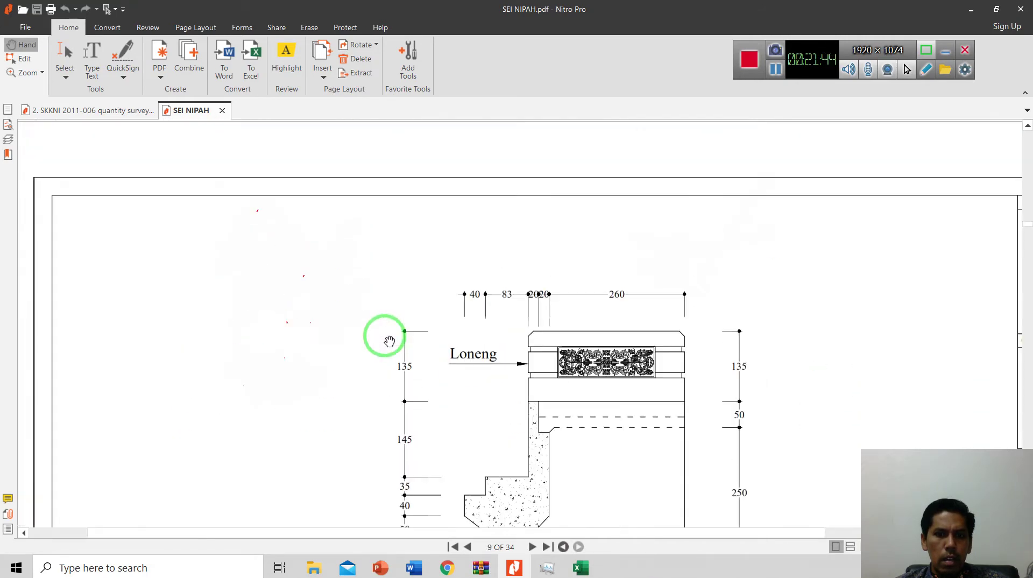
scroll(389, 340, down, 10)
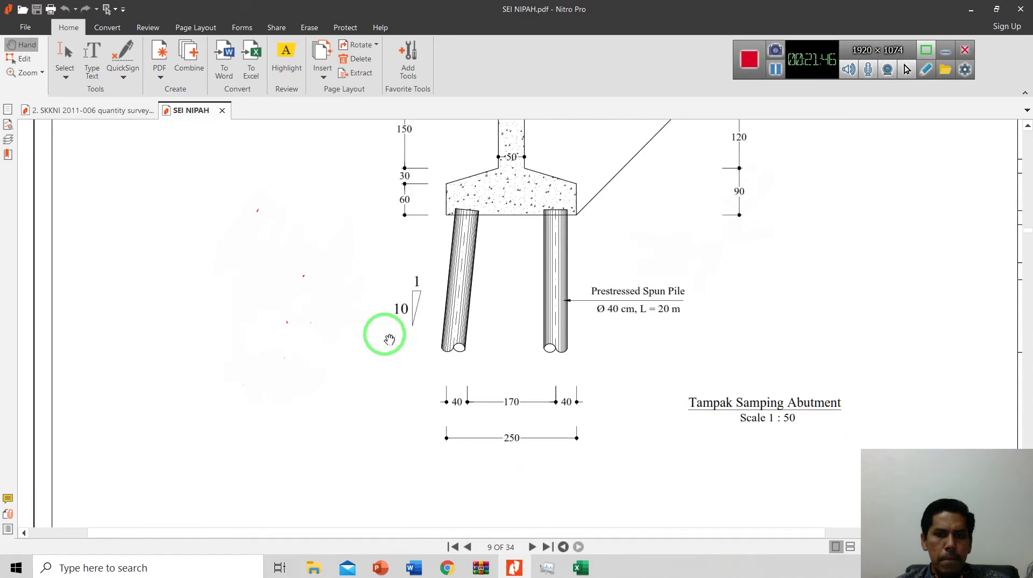
scroll(390, 340, down, 10)
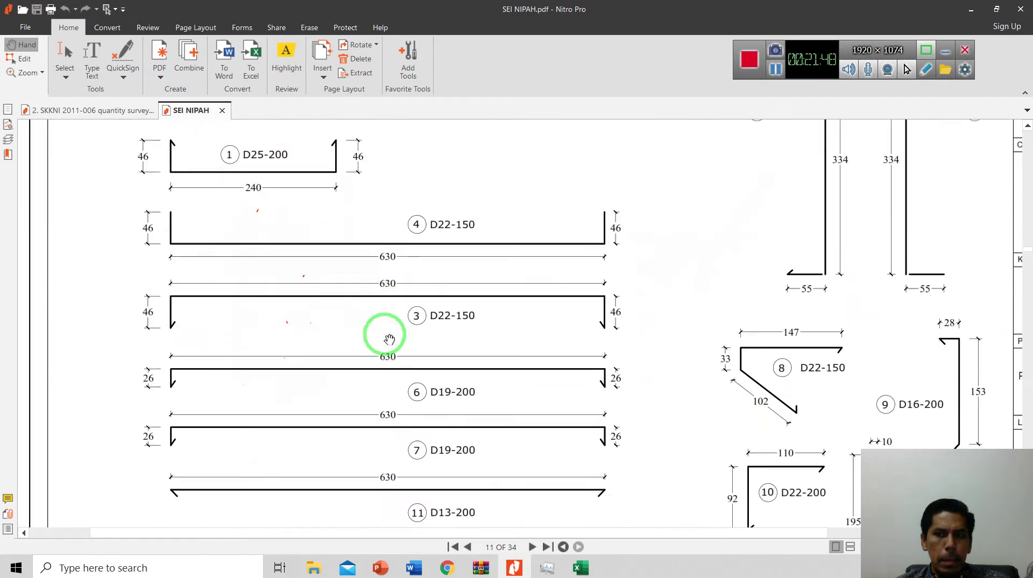
scroll(389, 339, down, 3)
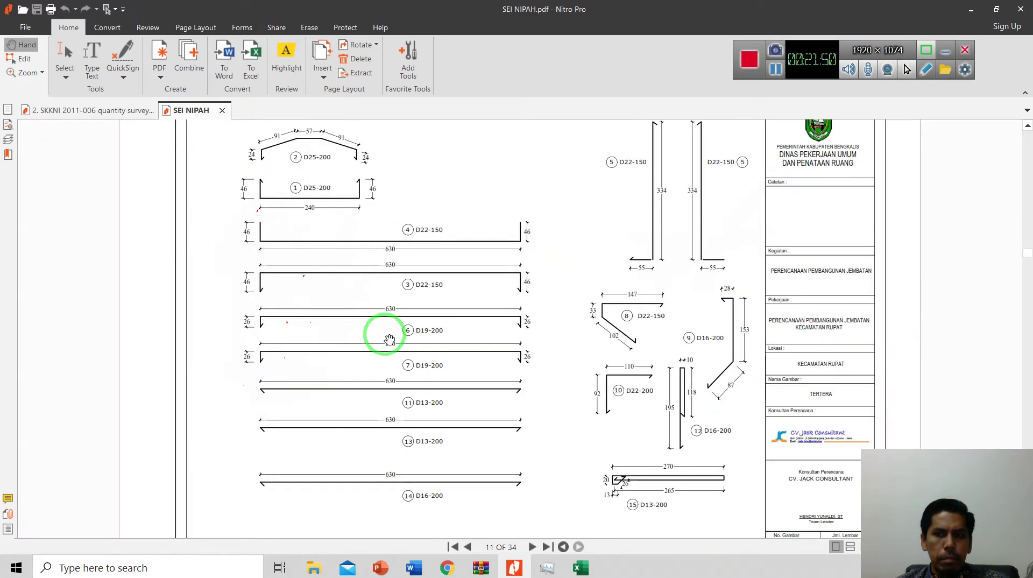
- Look through the pile details and the girder, bearing and deck drawings on pages 13 to 20 of SEI NIPAH.pdf
scroll(389, 339, down, 15)
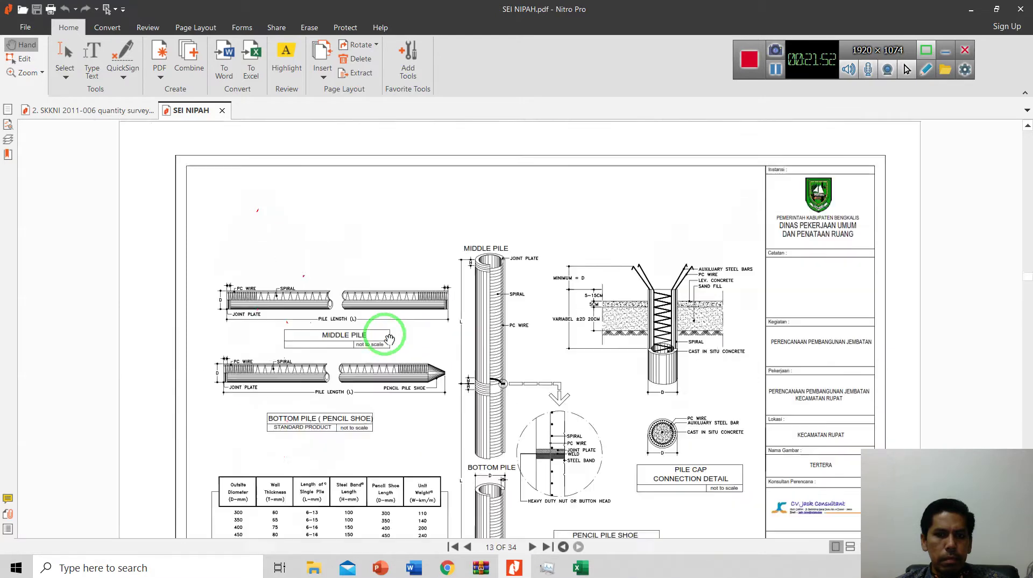
scroll(388, 337, down, 5)
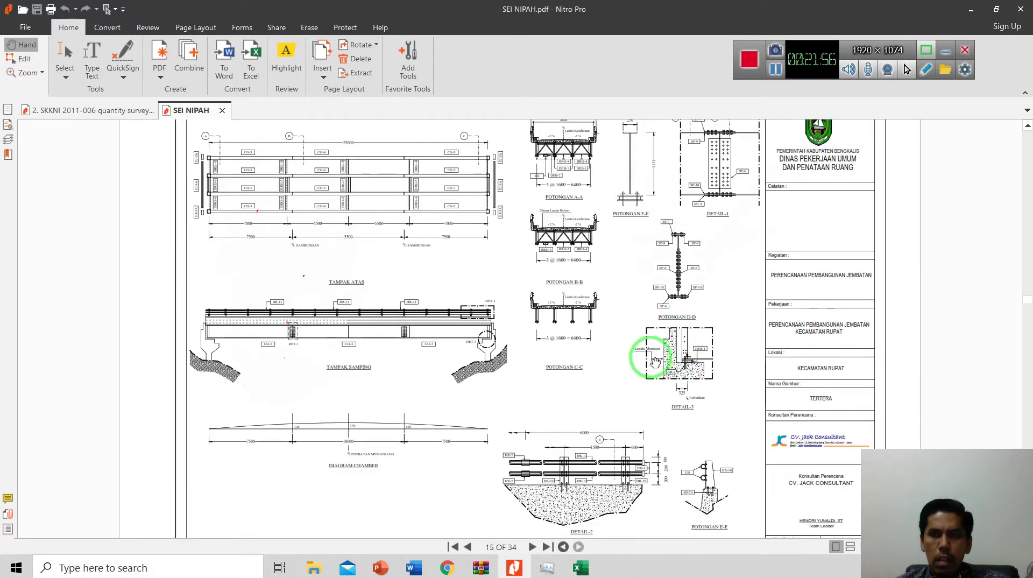
scroll(654, 361, down, 5)
scroll(645, 367, down, 5)
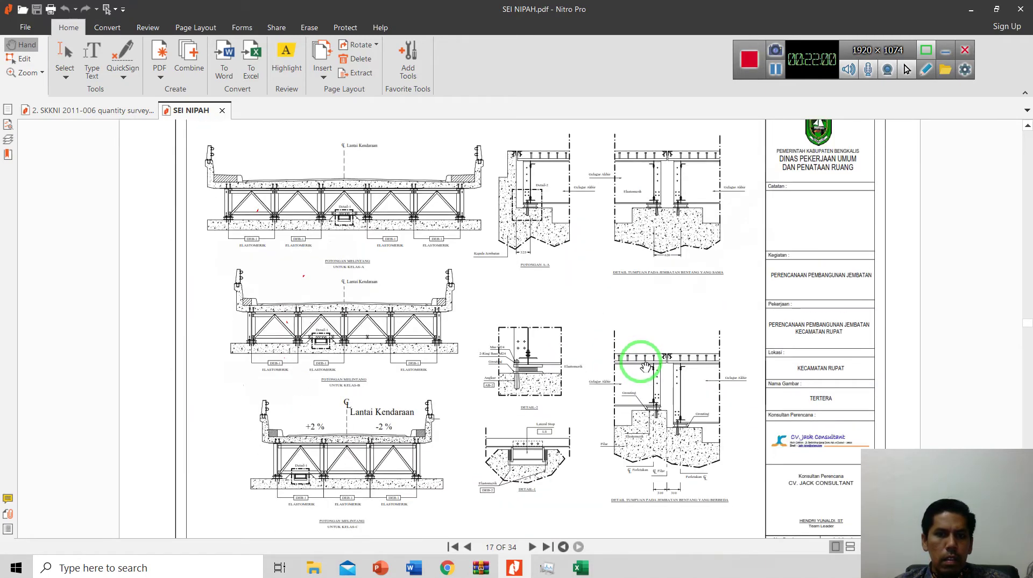
scroll(644, 366, down, 10)
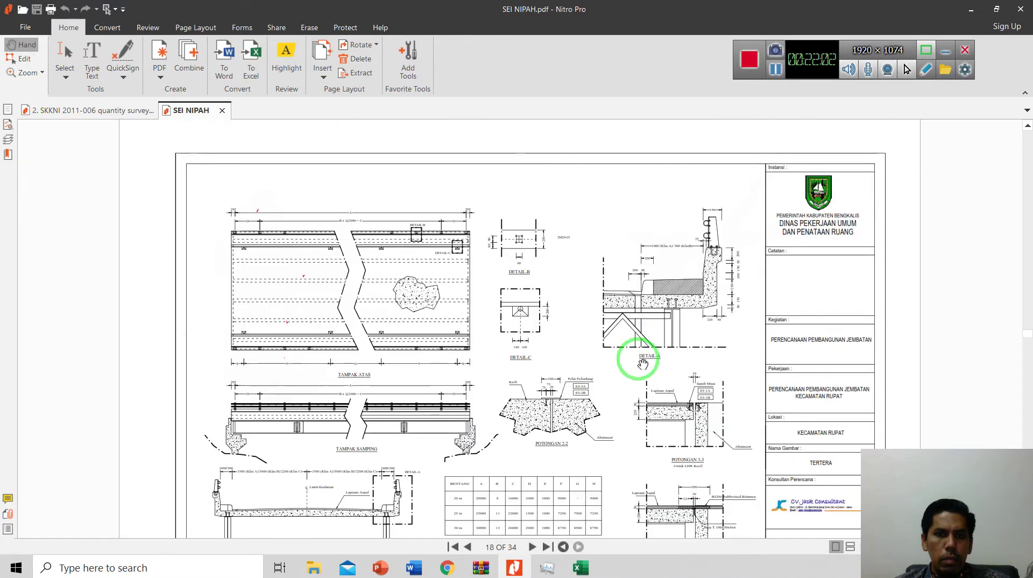
scroll(643, 363, down, 5)
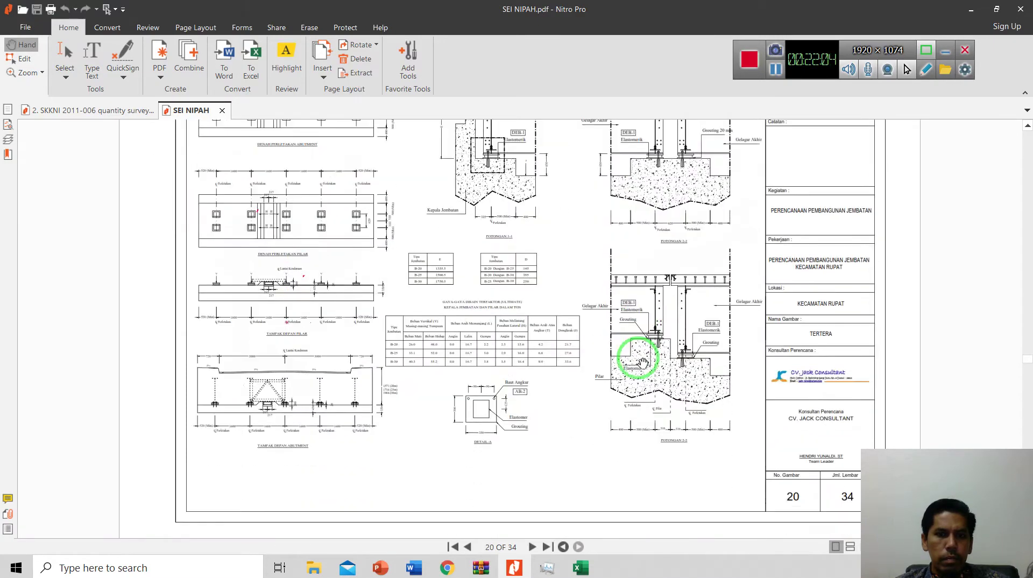
- Look through the approach (oprit) plans, side views, sections and retaining wall reinforcement drawings on pages 22 to 34
scroll(643, 362, down, 10)
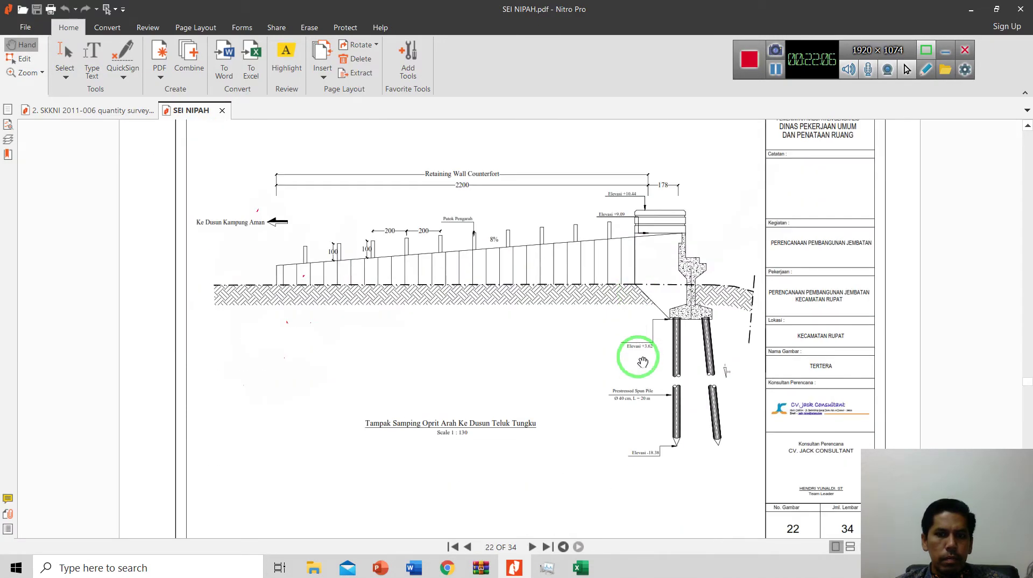
scroll(643, 362, down, 1)
scroll(643, 361, down, 15)
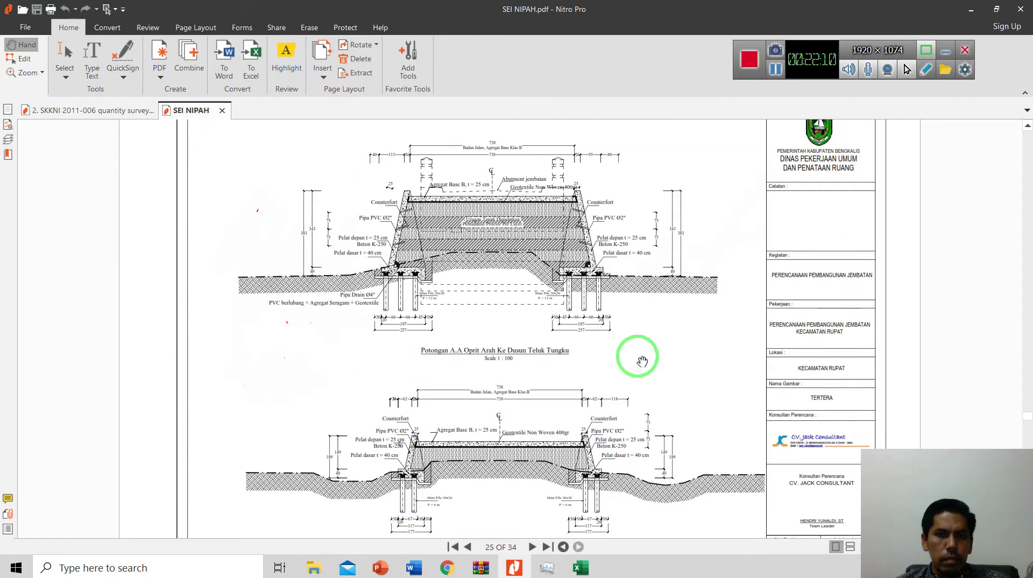
scroll(642, 362, down, 5)
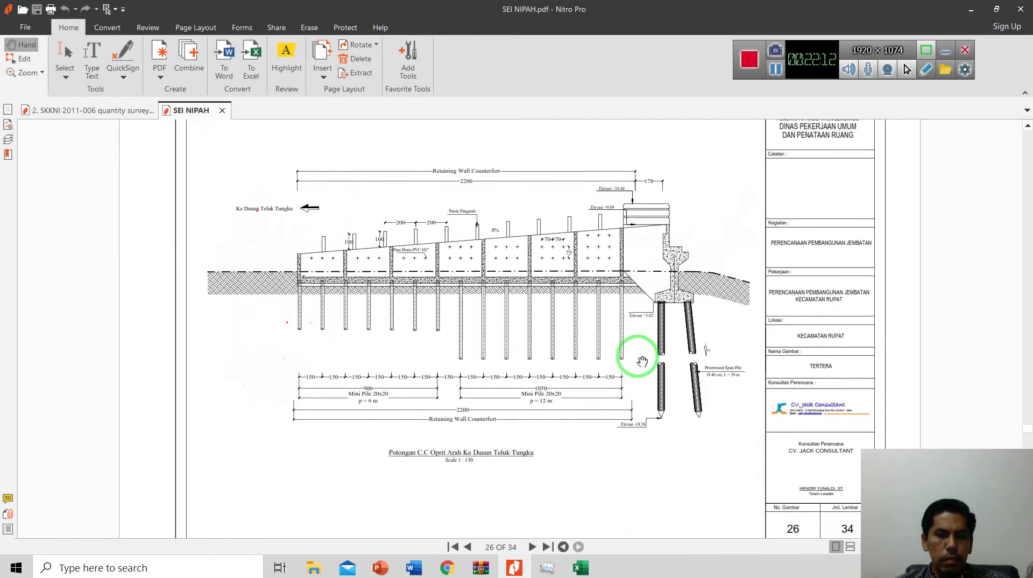
scroll(642, 361, down, 5)
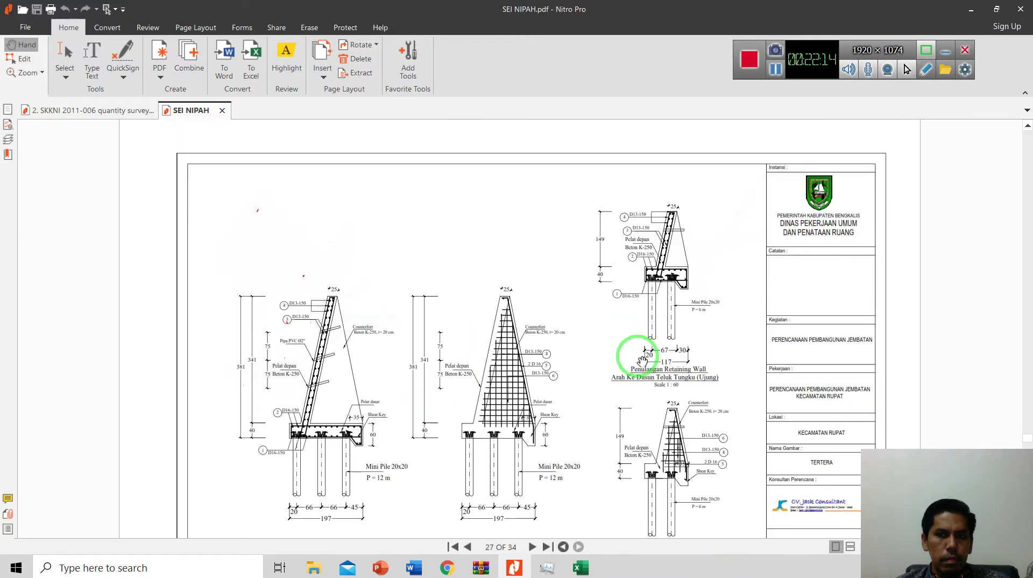
scroll(642, 360, down, 5)
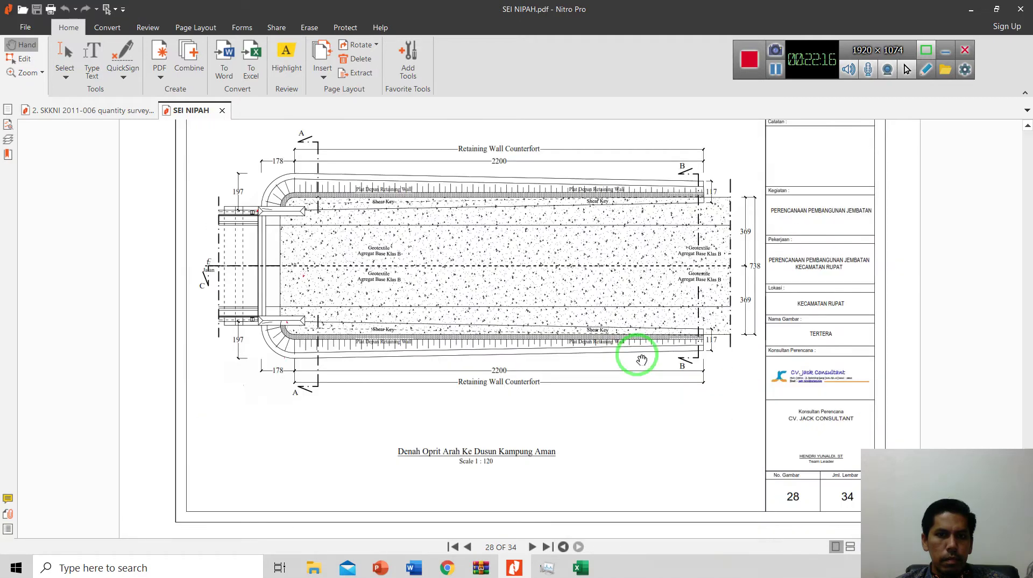
scroll(643, 360, down, 5)
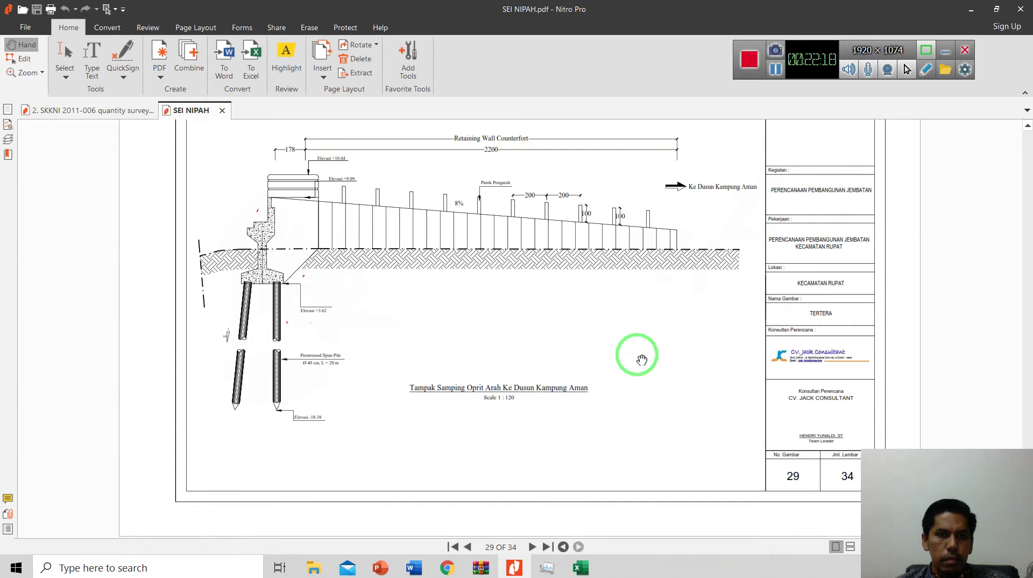
scroll(643, 360, down, 15)
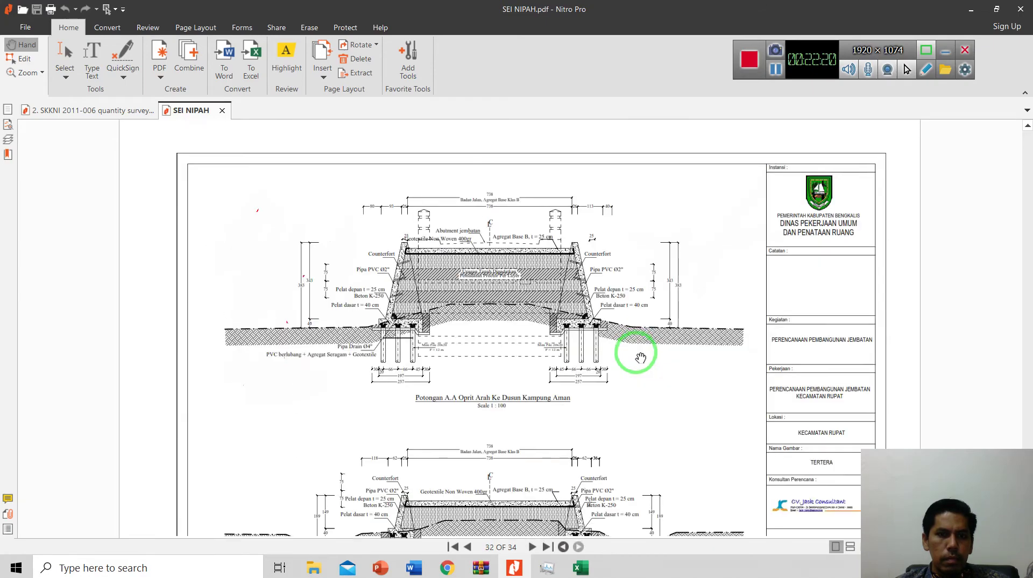
scroll(641, 358, down, 10)
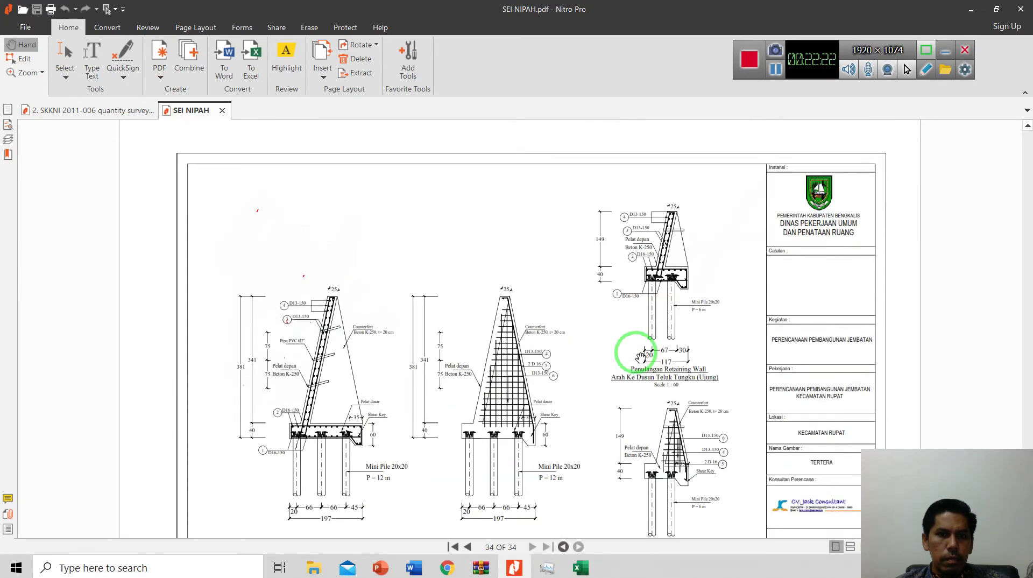
- Return to page 33 and examine the abutment and piles in Potongan C.C Oprit Arah Ke Dusun Kampung Aman up close
scroll(640, 356, down, 3)
scroll(640, 358, up, 10)
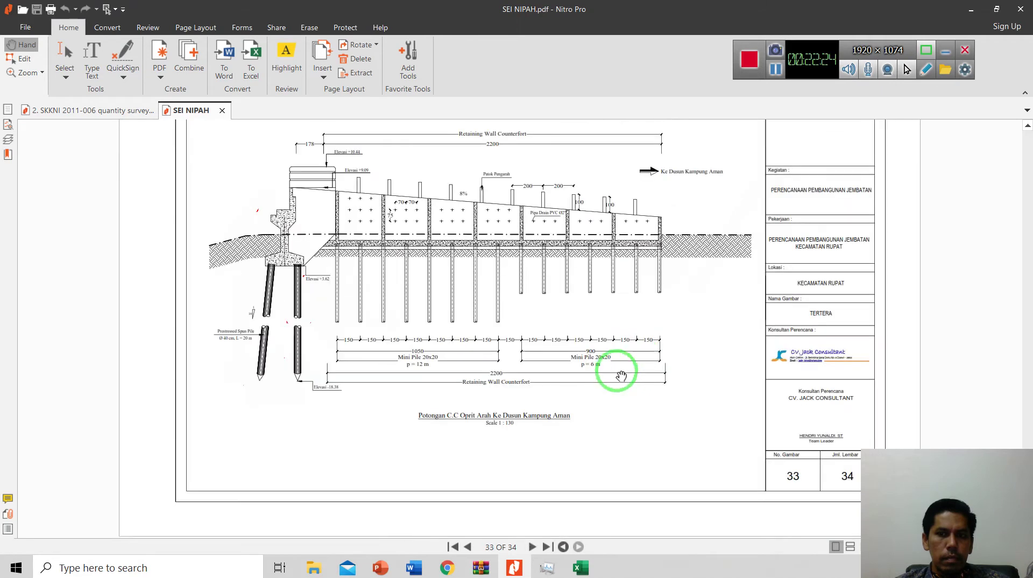
scroll(272, 264, up, 2)
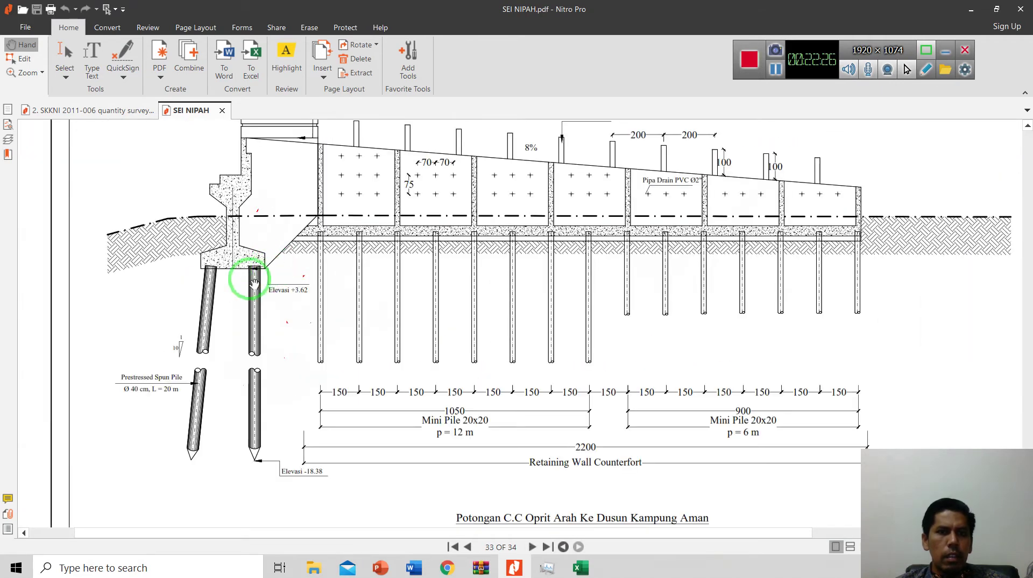
- Switch to the BACKUP JEMBATAN SEI NIPAH NT workbook in Excel and check the BETON K 350 and BETON K 250 volume formulas under REKAPITULASI
mouse_move(563, 563)
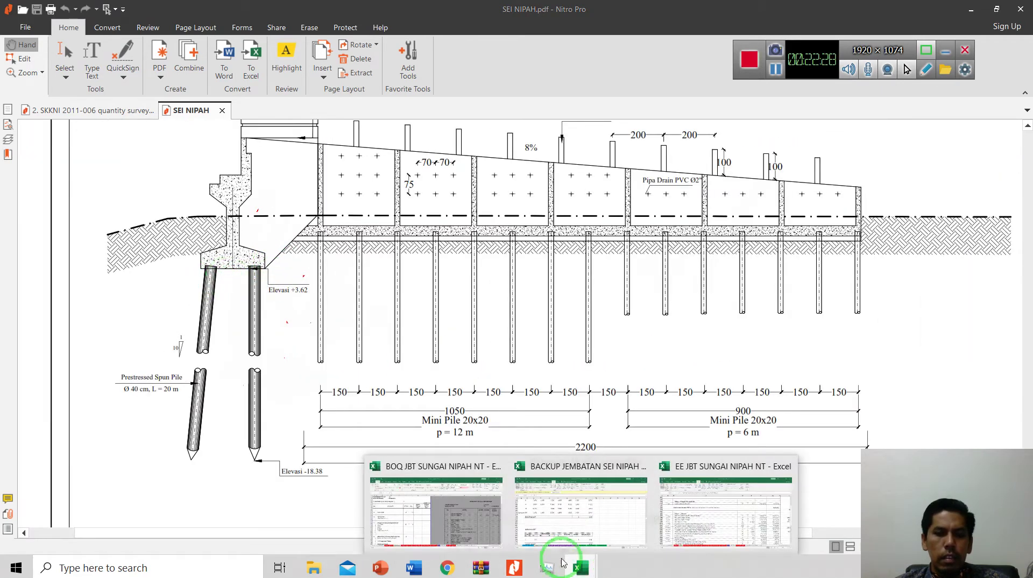
click(444, 520)
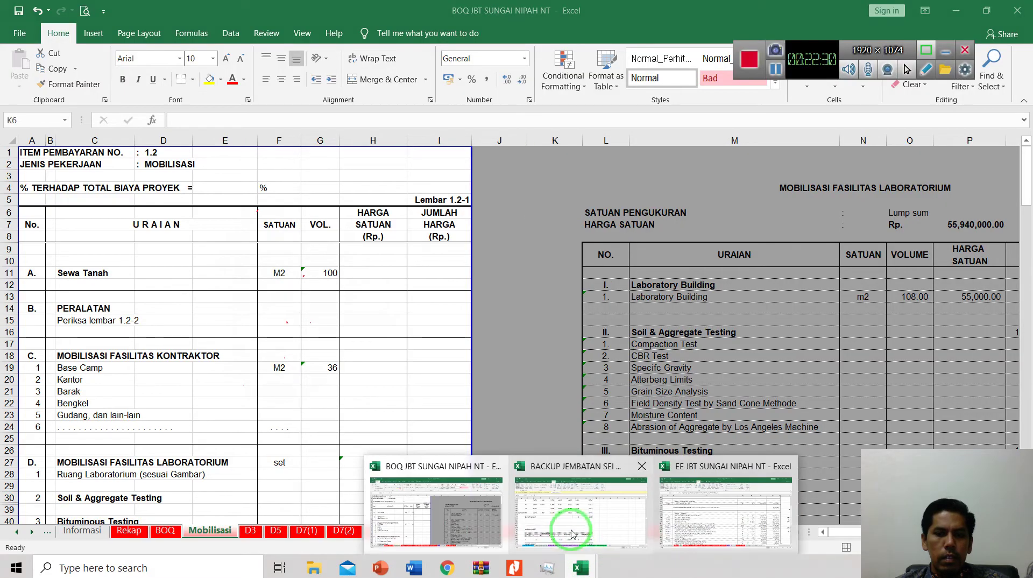
click(576, 524)
scroll(262, 454, down, 3)
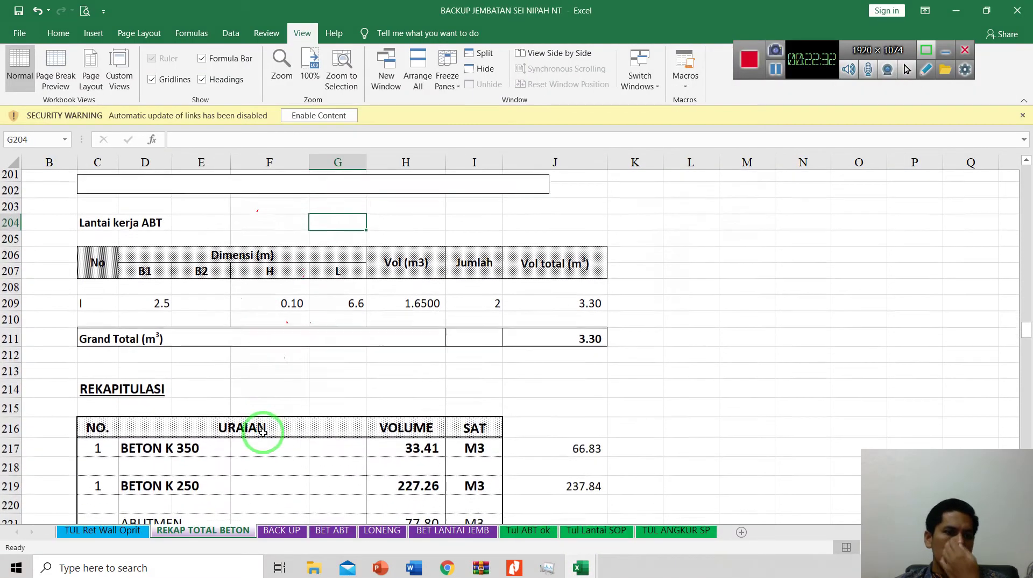
scroll(149, 403, down, 4)
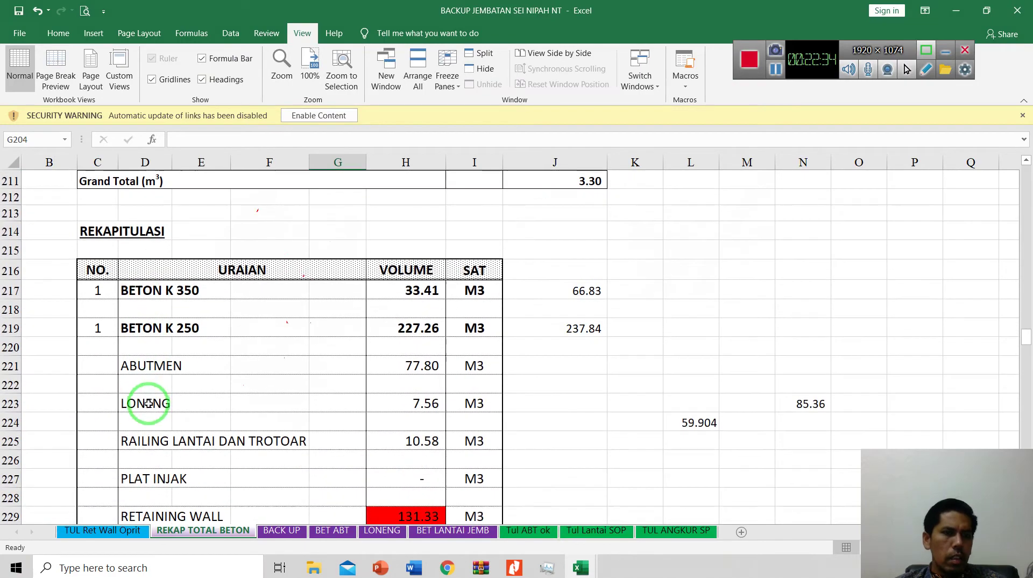
scroll(154, 283, up, 1)
click(153, 243)
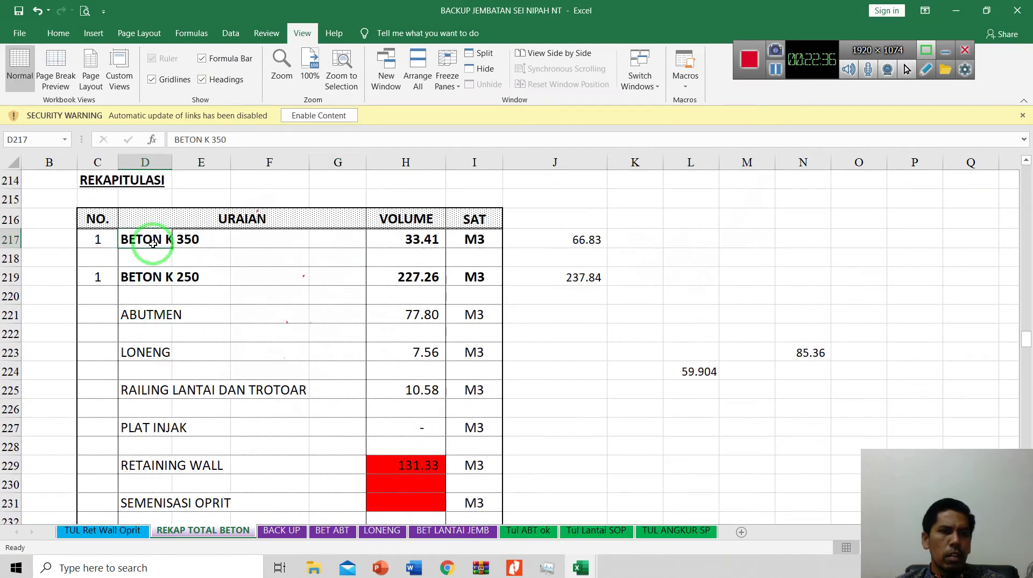
click(422, 241)
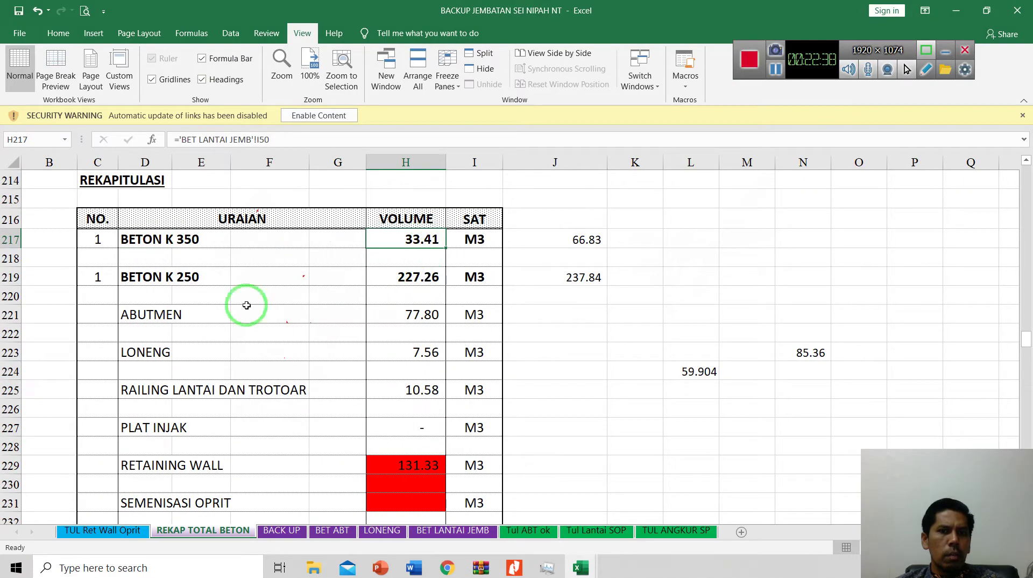
click(155, 277)
click(429, 279)
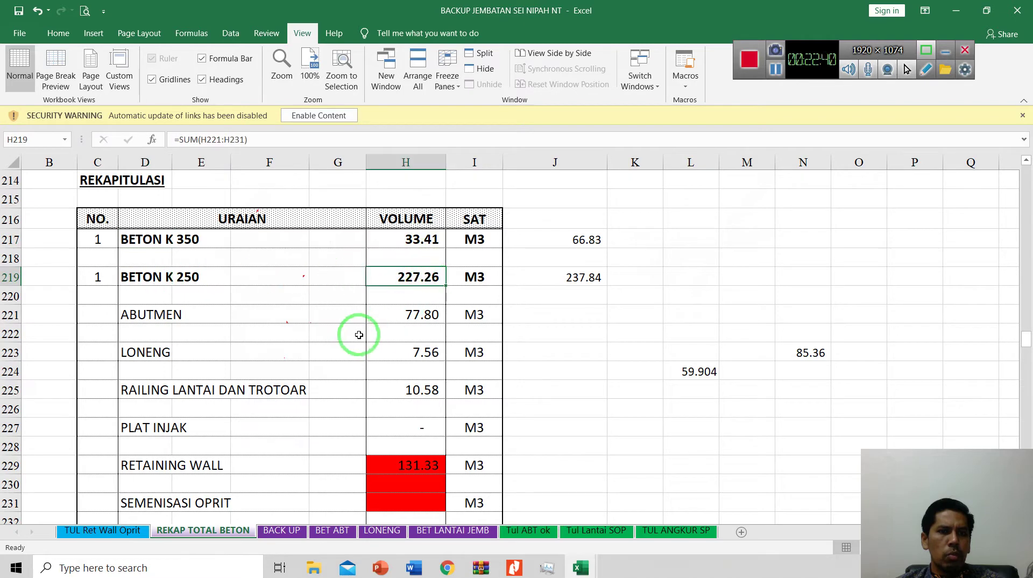
- Go through the BETON K 250 components from ABUTMEN to SEMENISASI OPRIT and check the volume cell of SEMENISASI OPRIT
scroll(361, 342, down, 1)
click(166, 263)
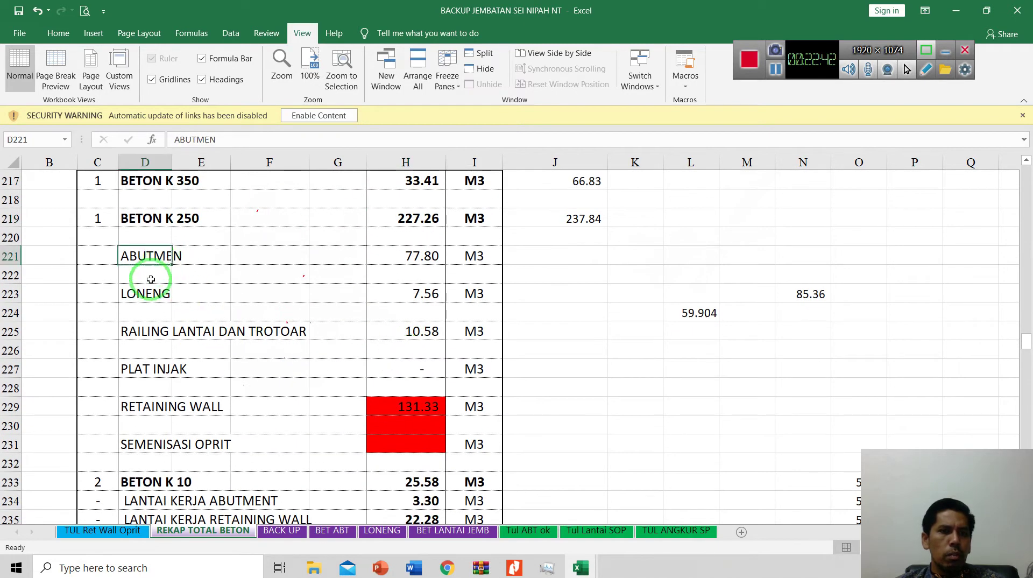
click(156, 295)
click(147, 331)
click(153, 374)
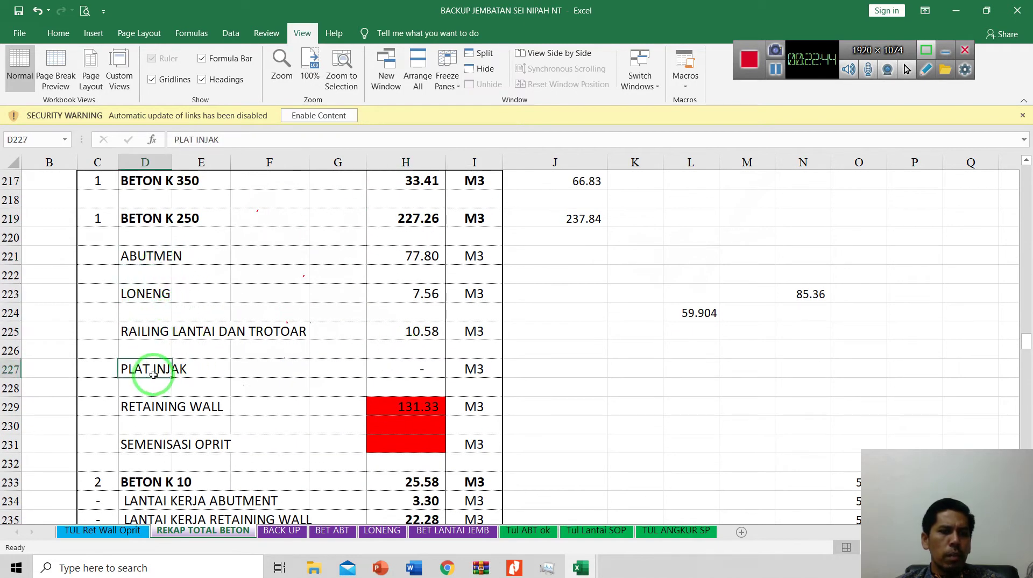
scroll(174, 382, down, 2)
click(146, 289)
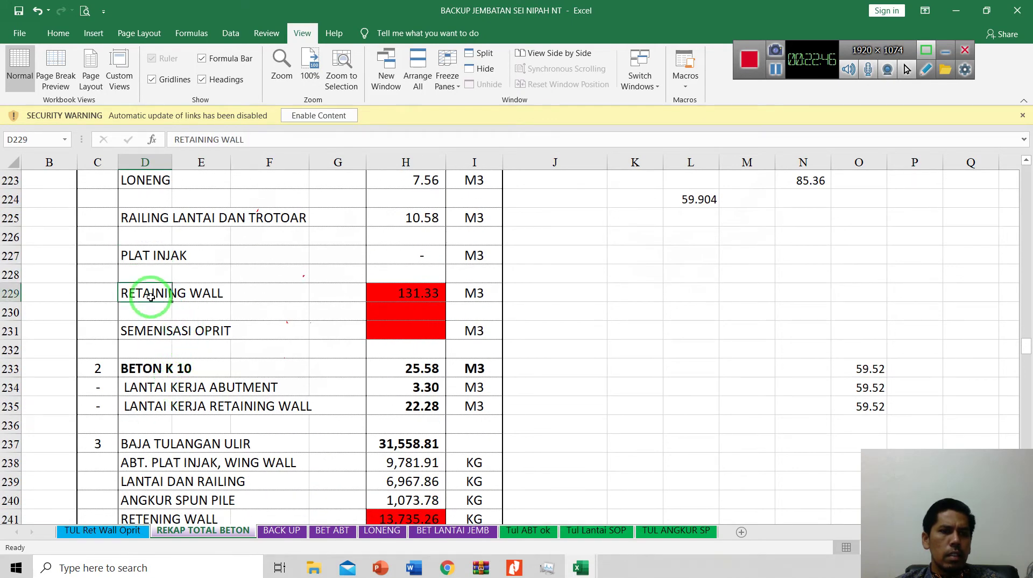
click(139, 332)
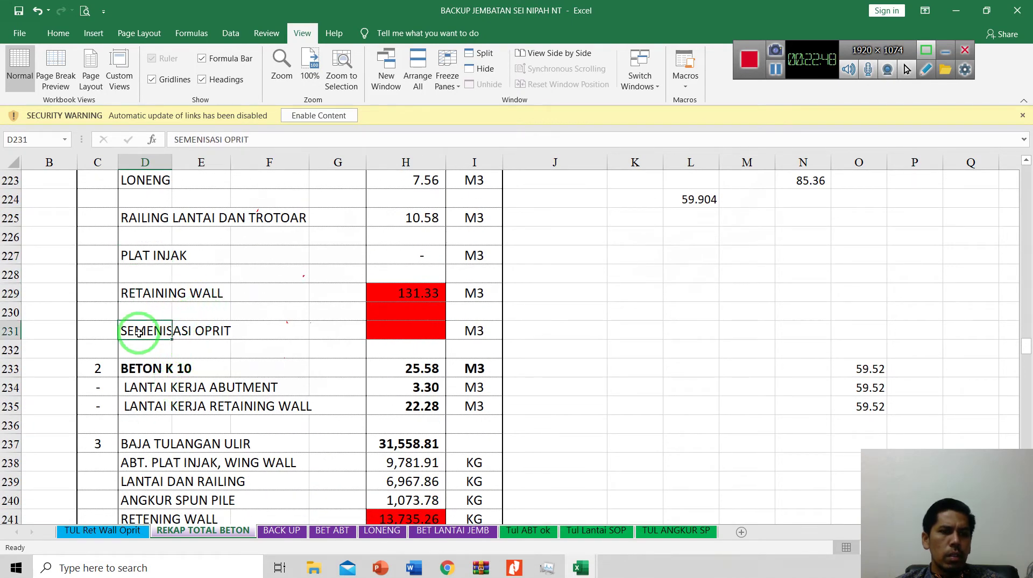
click(214, 334)
click(139, 335)
click(419, 330)
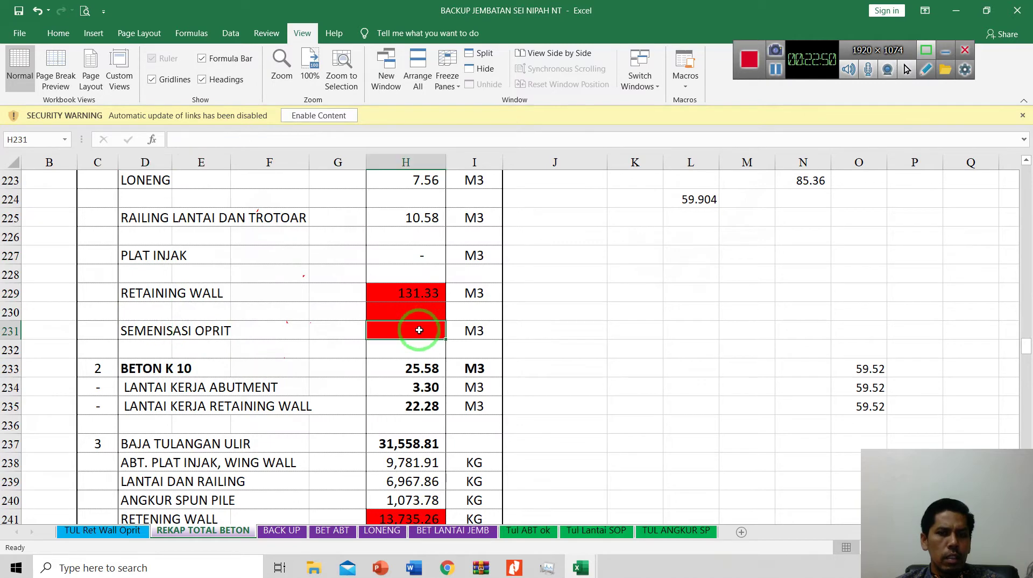
- Check the RETAINING WALL concrete volume cell and compare it with the Potongan C.C retaining wall drawing in Nitro Pro
click(417, 296)
click(515, 568)
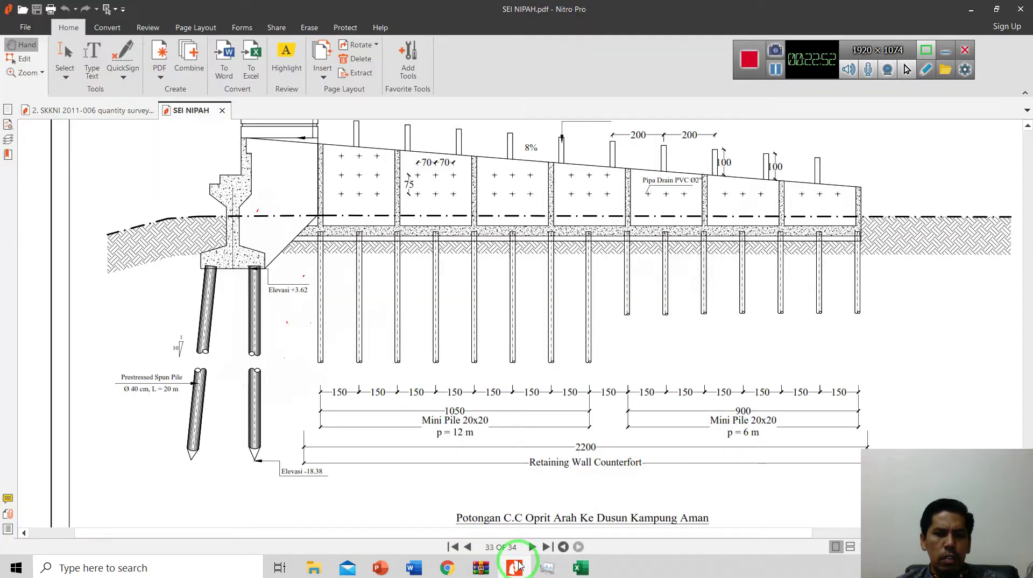
scroll(318, 277, up, 3)
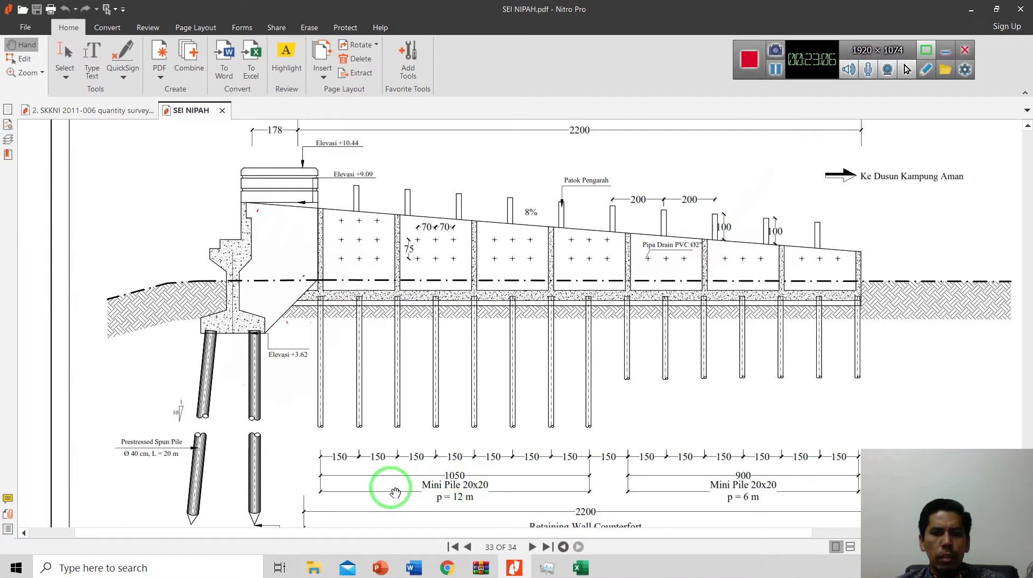
- Switch to the EE JBT SUNGAI NIPAH NT workbook in Excel, review its BOQ work items, and select Galian Struktur dengan kedalaman 0 - 2 meter
click(588, 570)
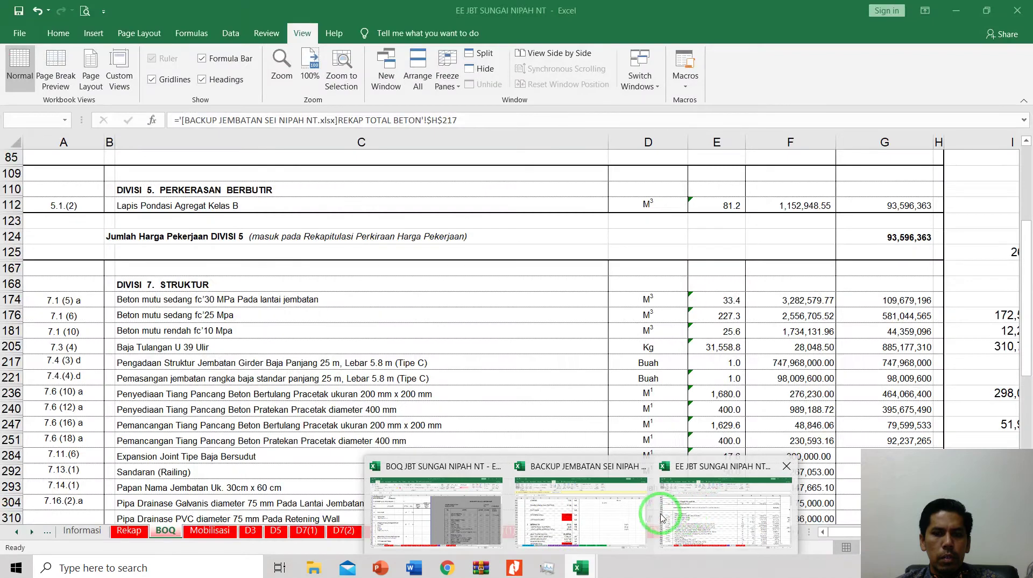
click(662, 518)
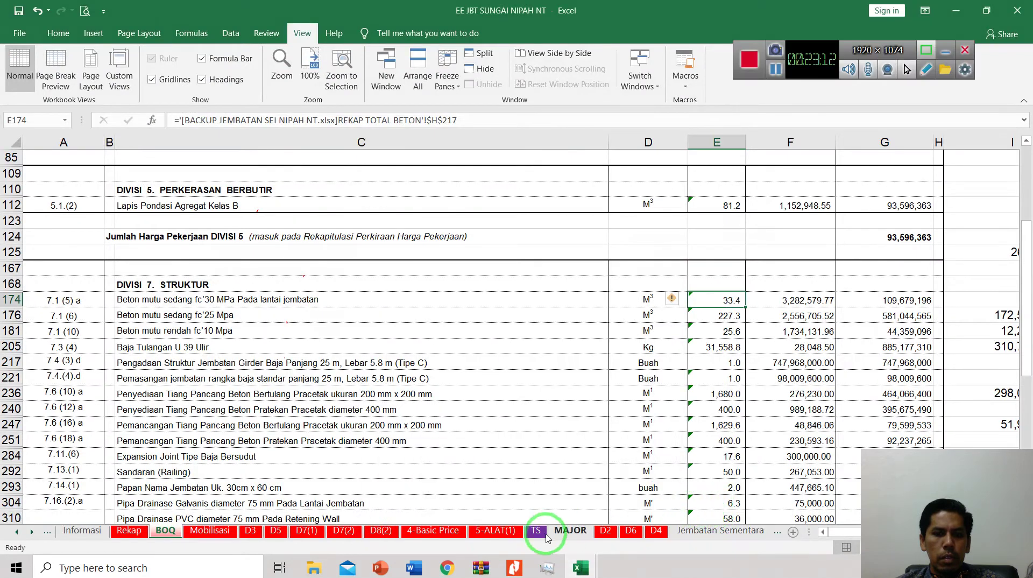
scroll(186, 295, down, 2)
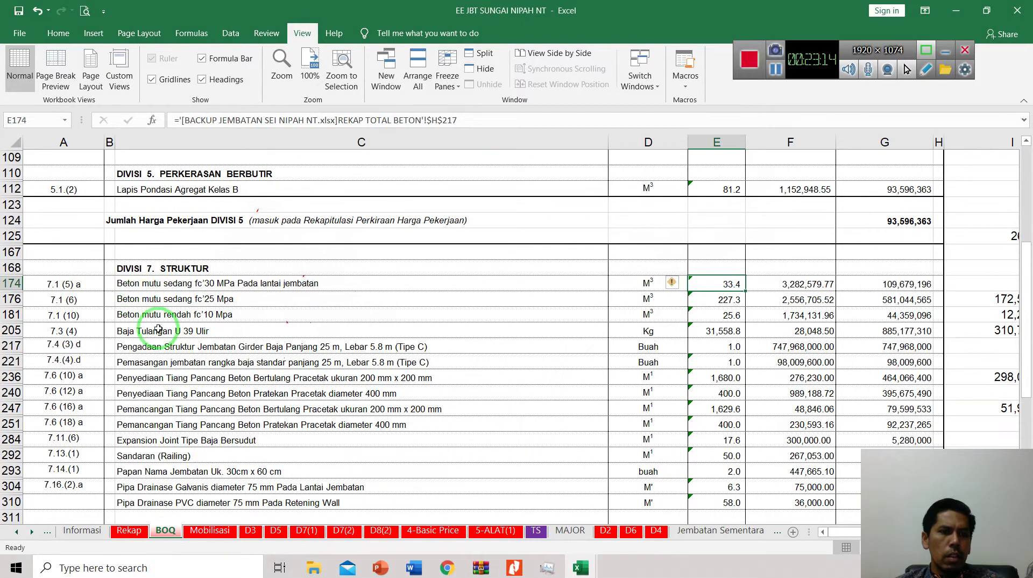
scroll(174, 365, up, 4)
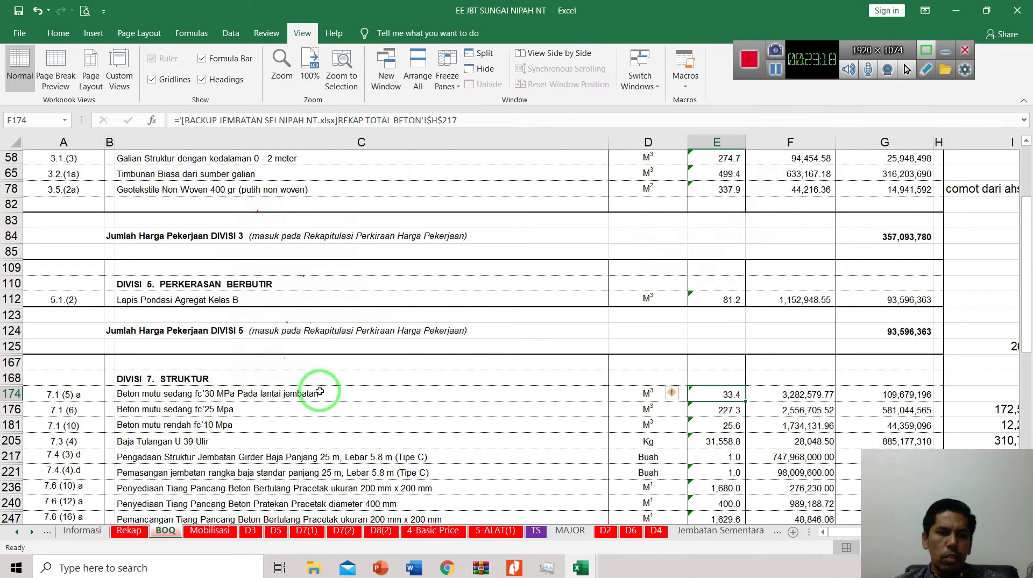
scroll(316, 391, up, 4)
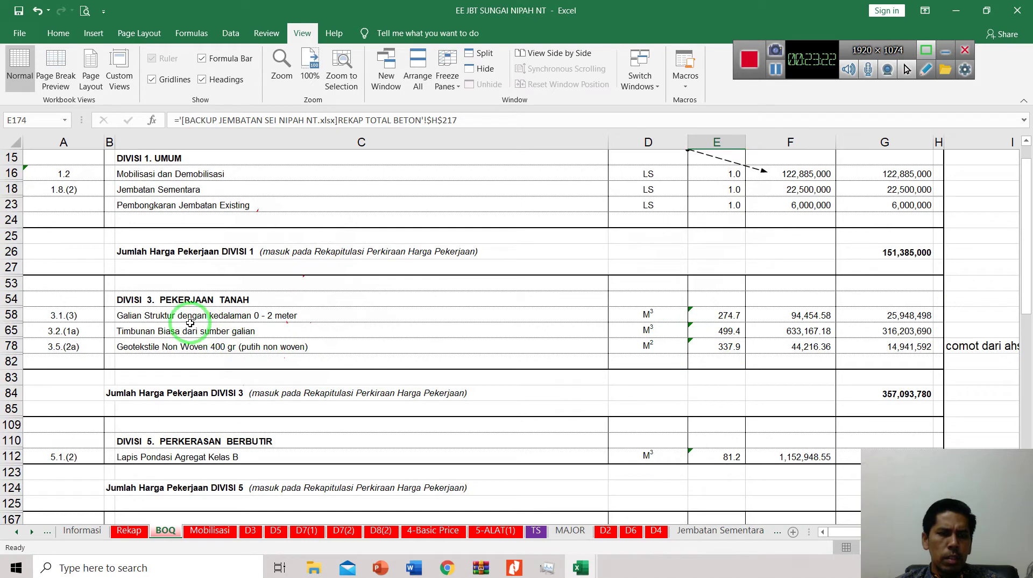
click(140, 315)
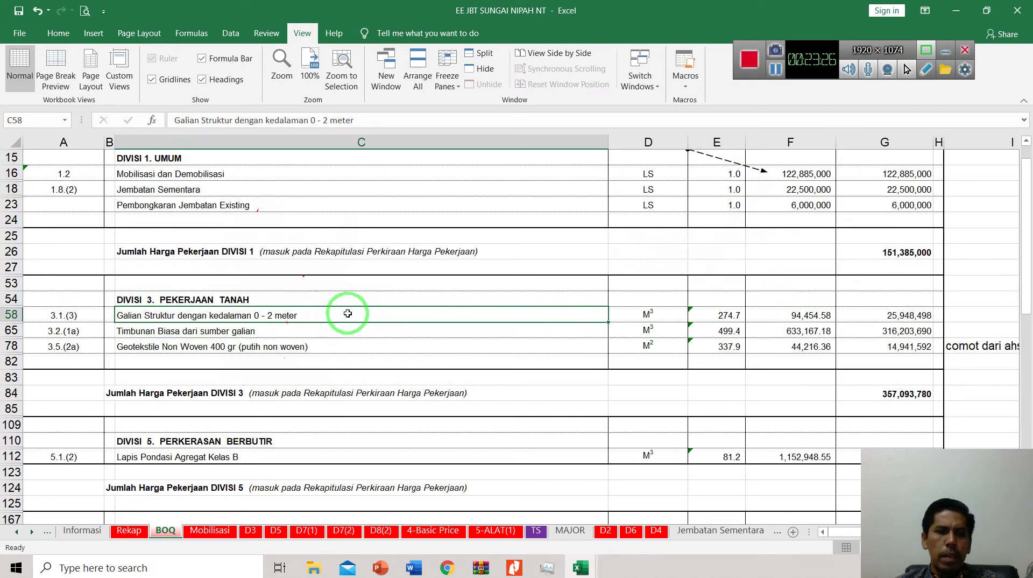
- Check the quantity and unit price formulas of Galian Struktur dengan kedalaman 0 - 2 meter in the BOQ
click(183, 335)
click(164, 315)
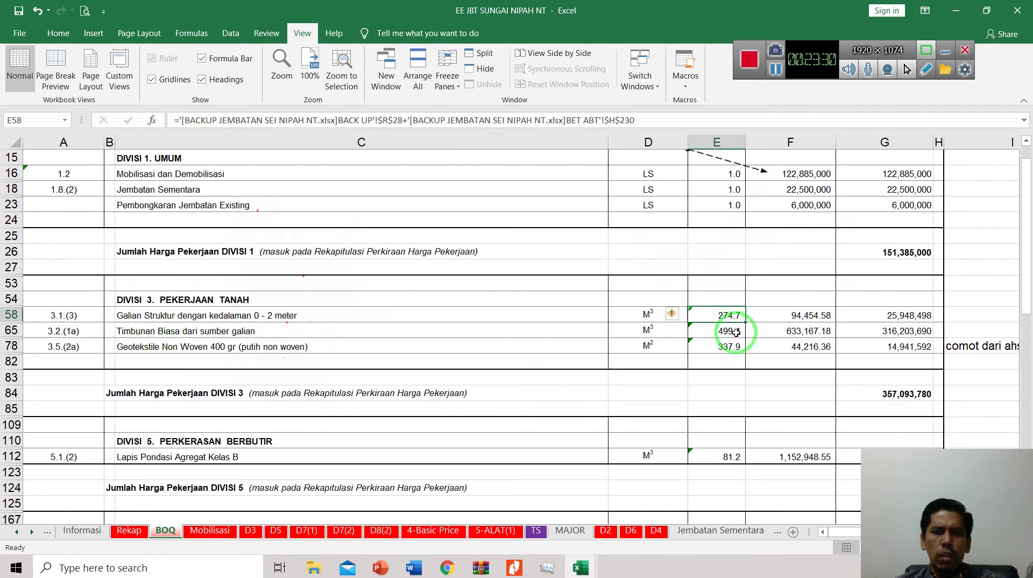
click(790, 317)
scroll(789, 317, up, 4)
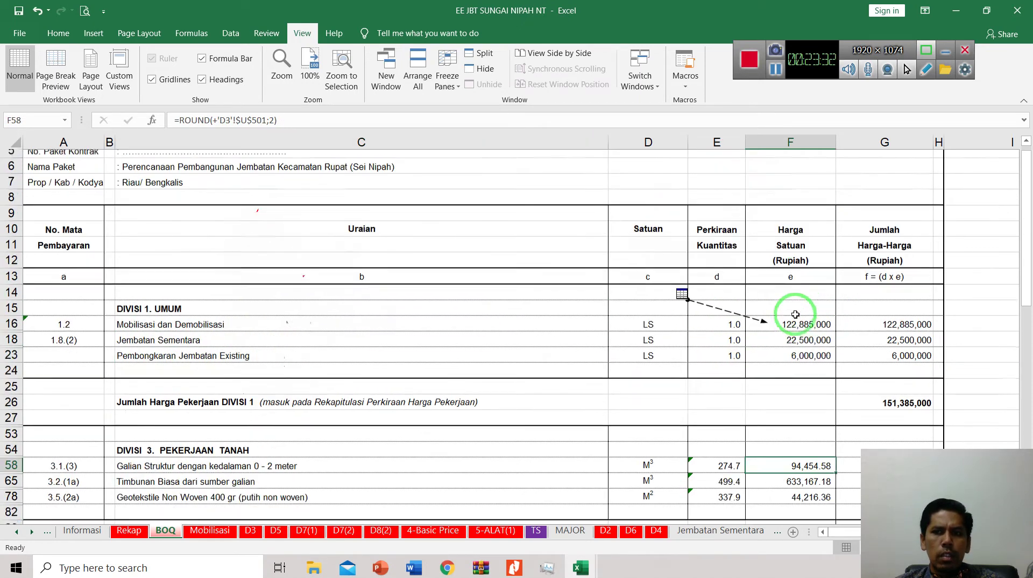
scroll(810, 301, down, 4)
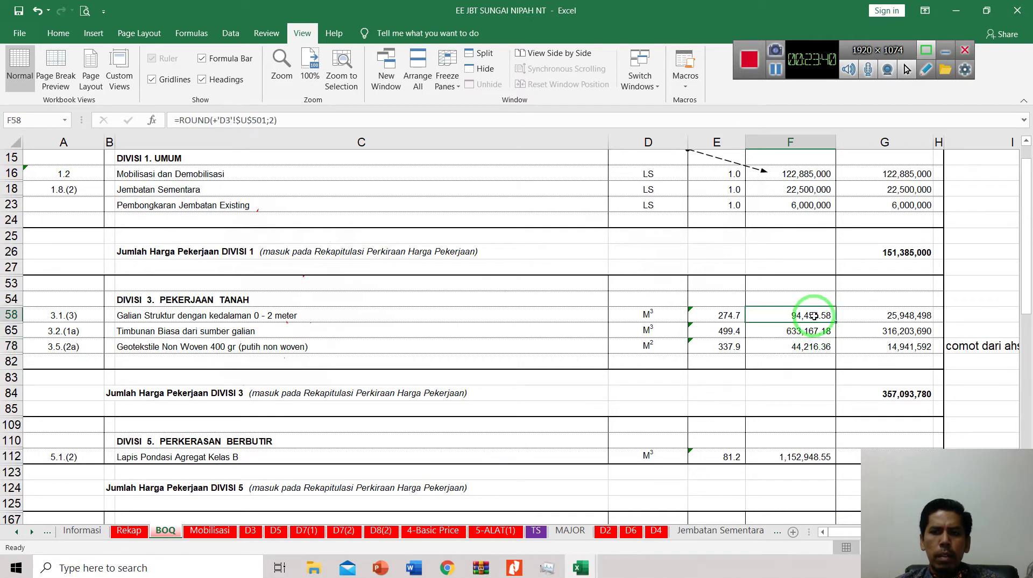
- Check the unit and unit price of Galian Struktur and inspect the formula behind its Jumlah Harga value
click(658, 316)
click(783, 316)
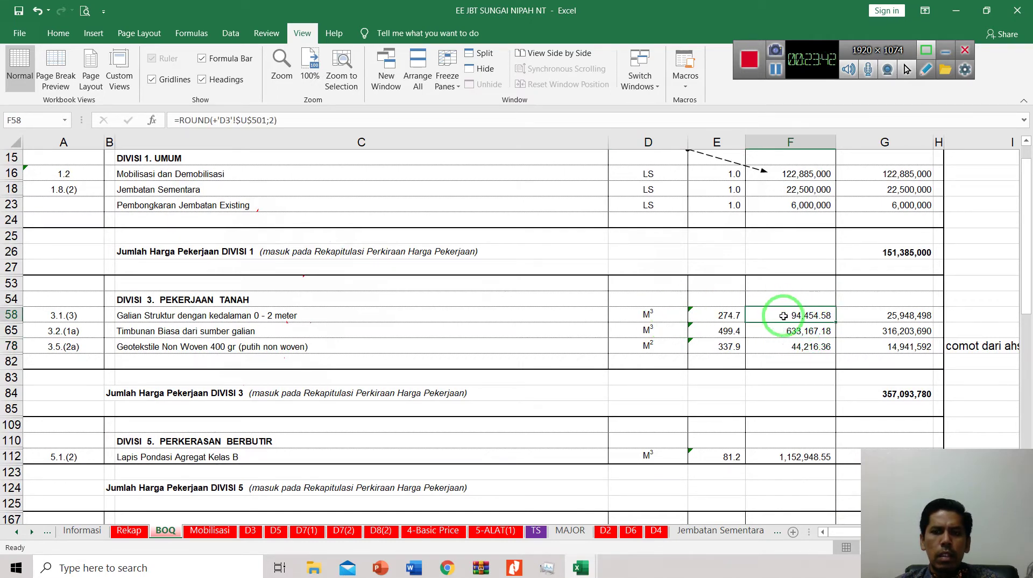
click(800, 315)
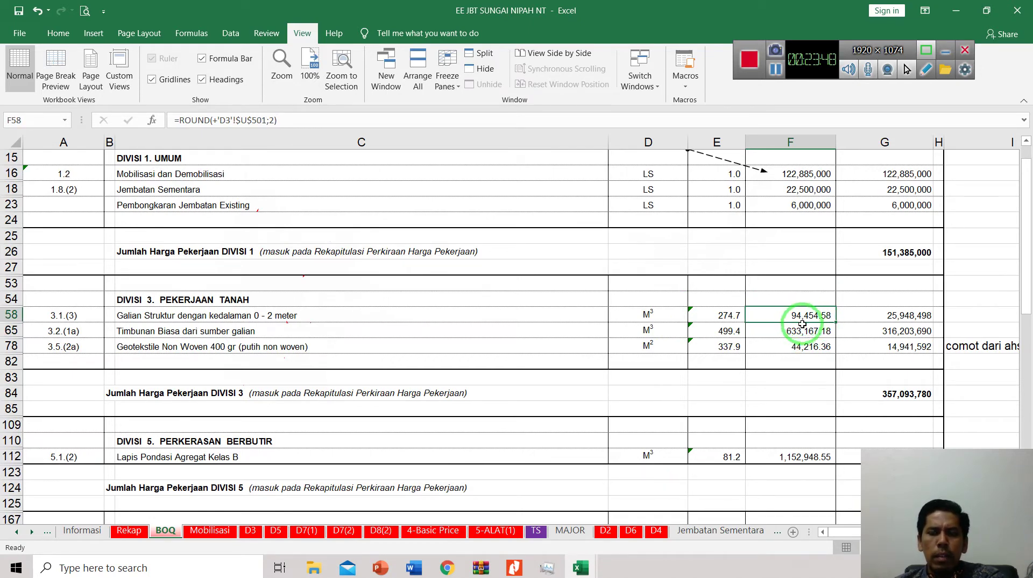
double_click(875, 319)
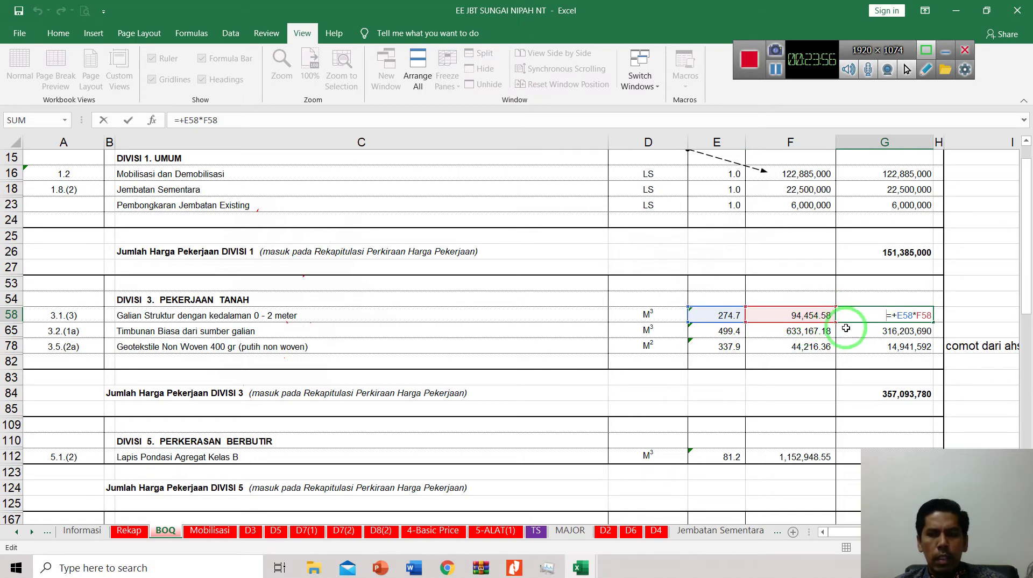
key(Escape)
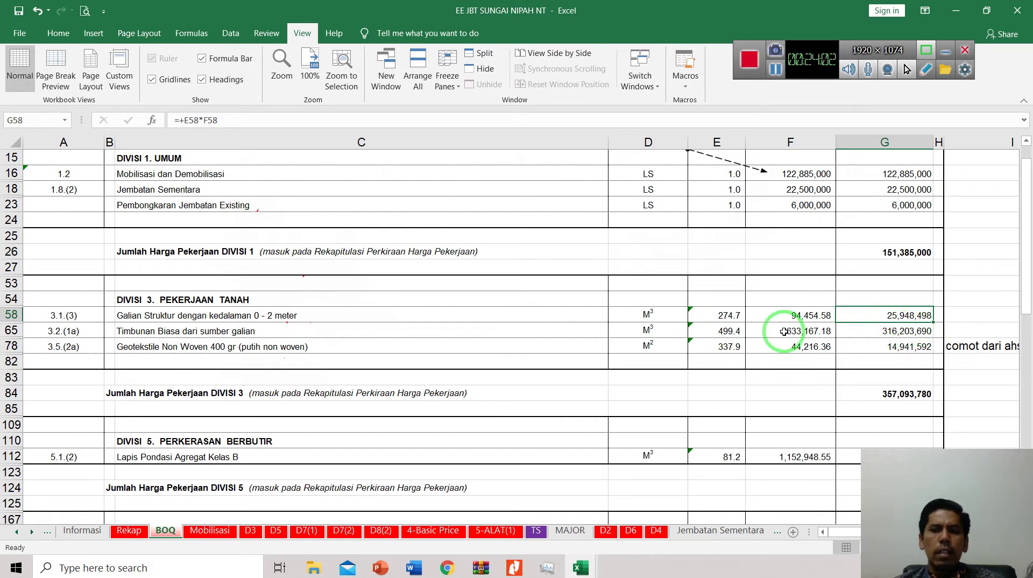
- Trace the precedents of the Galian Struktur unit price and follow the reference to cell U501 on the D3 sheet
click(820, 319)
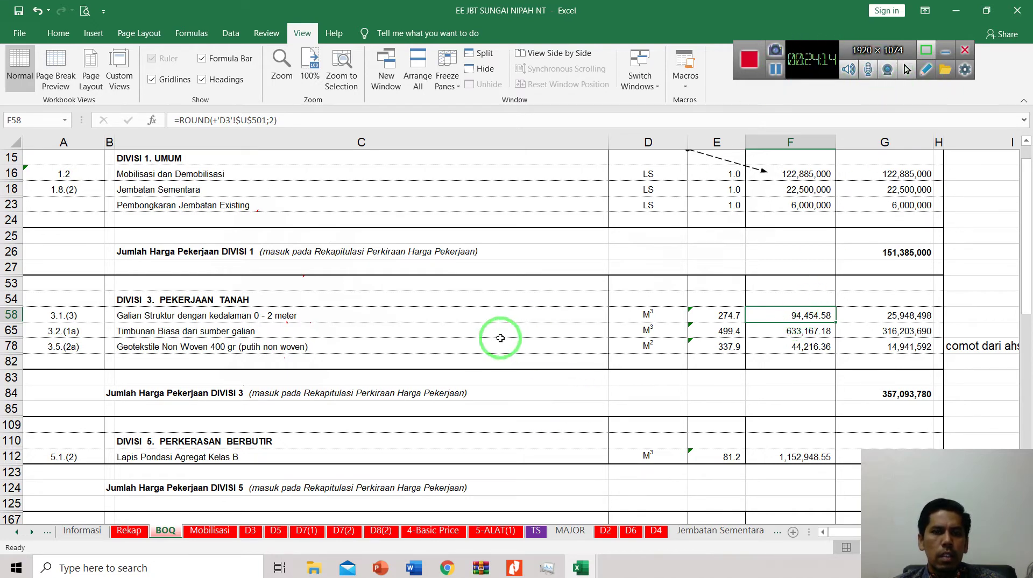
scroll(501, 338, up, 3)
click(780, 473)
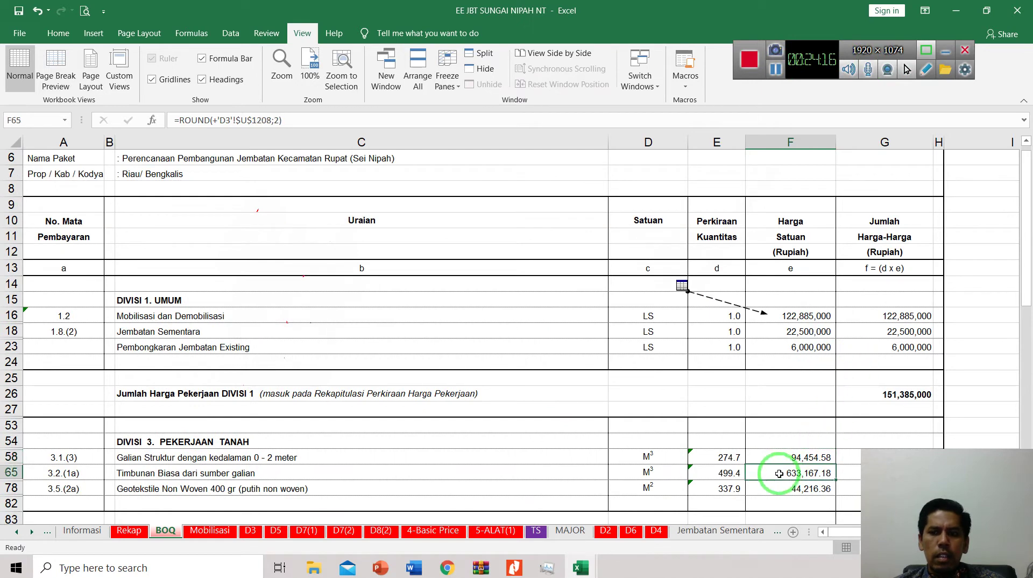
click(780, 457)
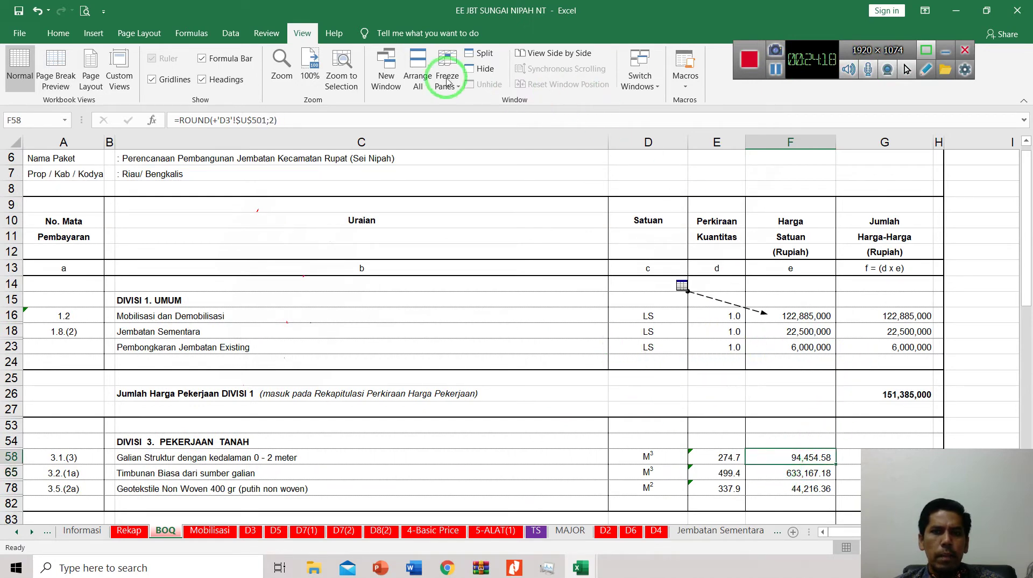
click(191, 33)
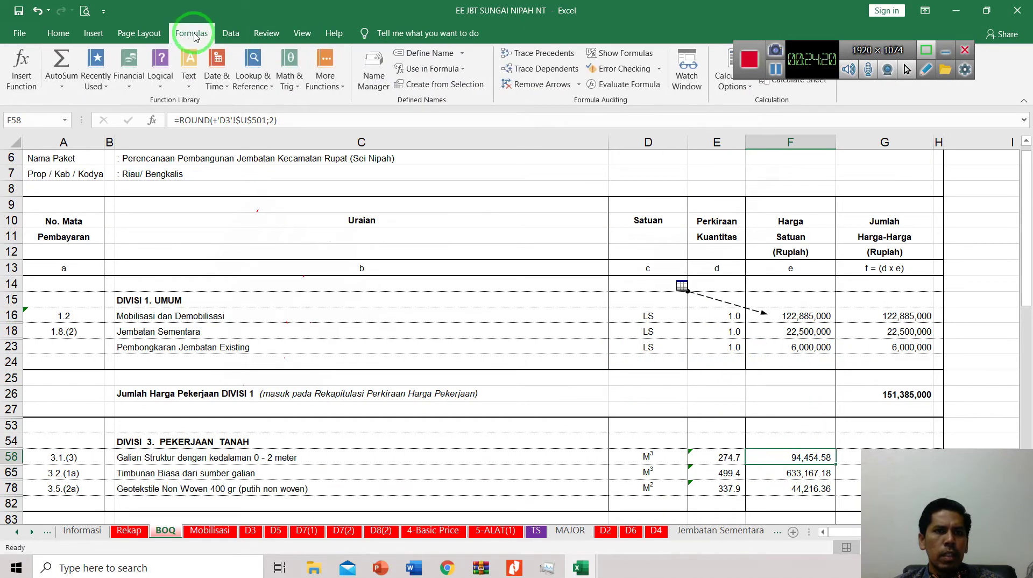
click(539, 53)
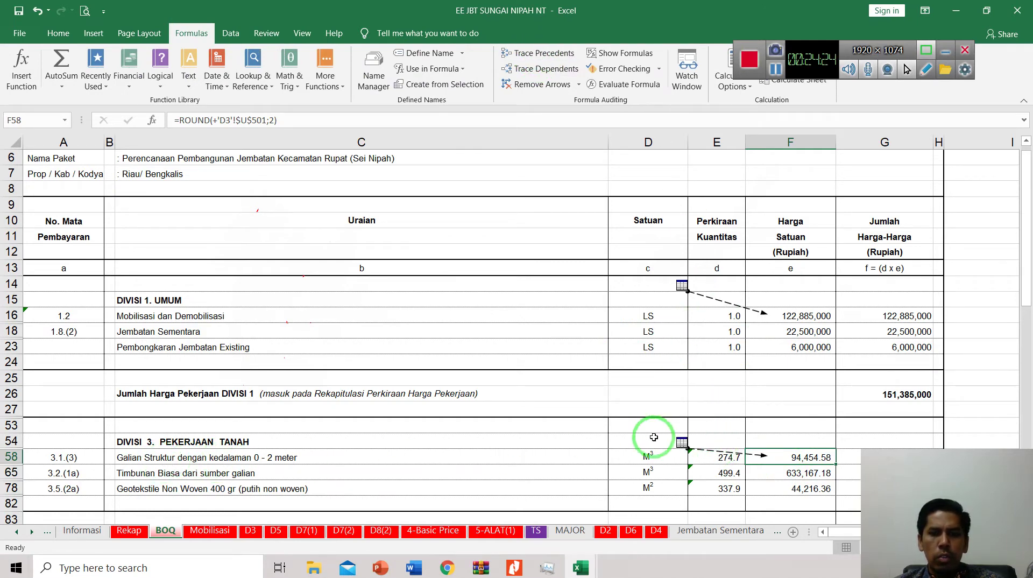
double_click(722, 455)
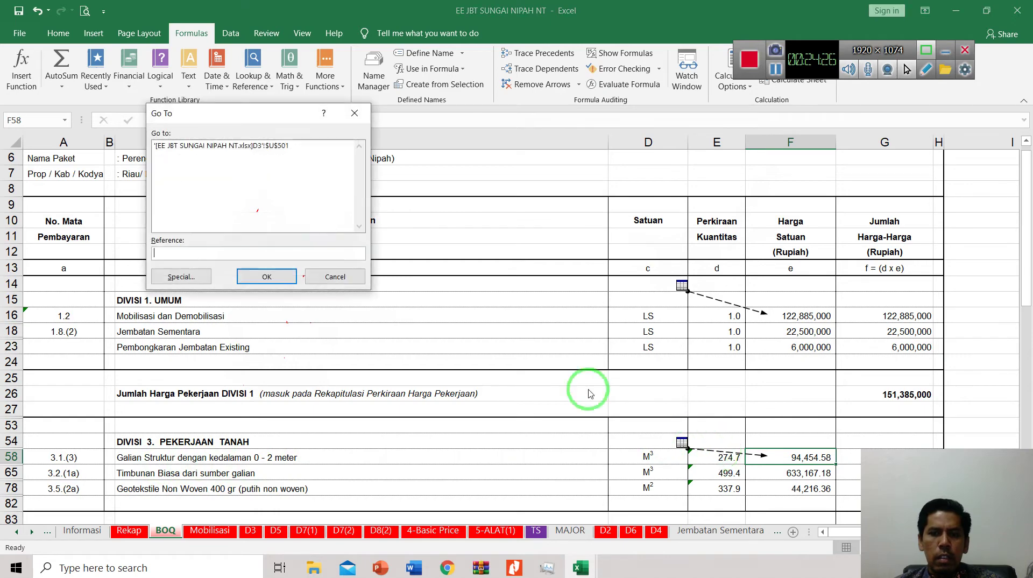
click(205, 145)
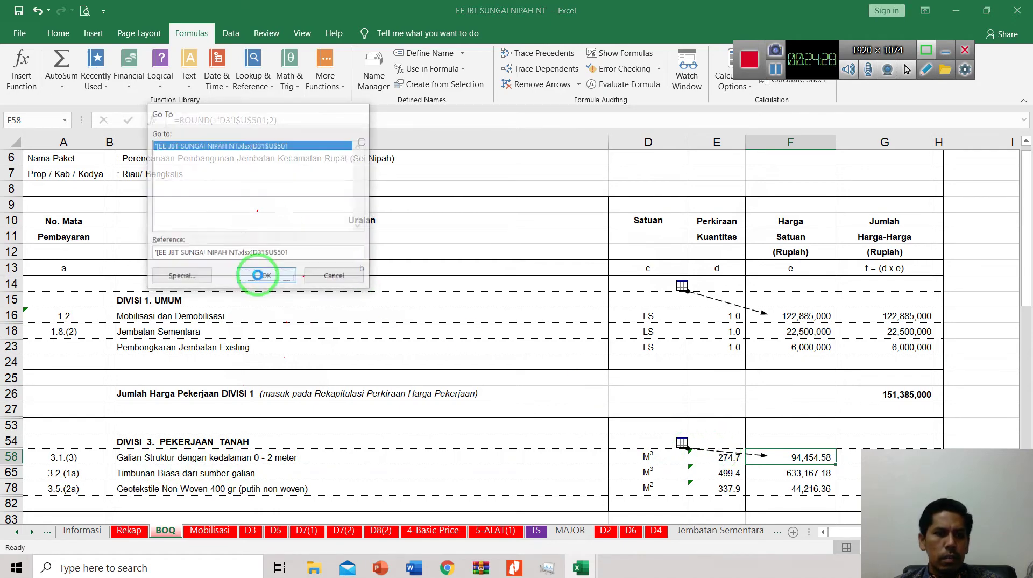
click(259, 274)
- Show the D3 sheet in Page Break Preview and find the header of the item 3.1.(3) unit price analysis
scroll(321, 386, up, 12)
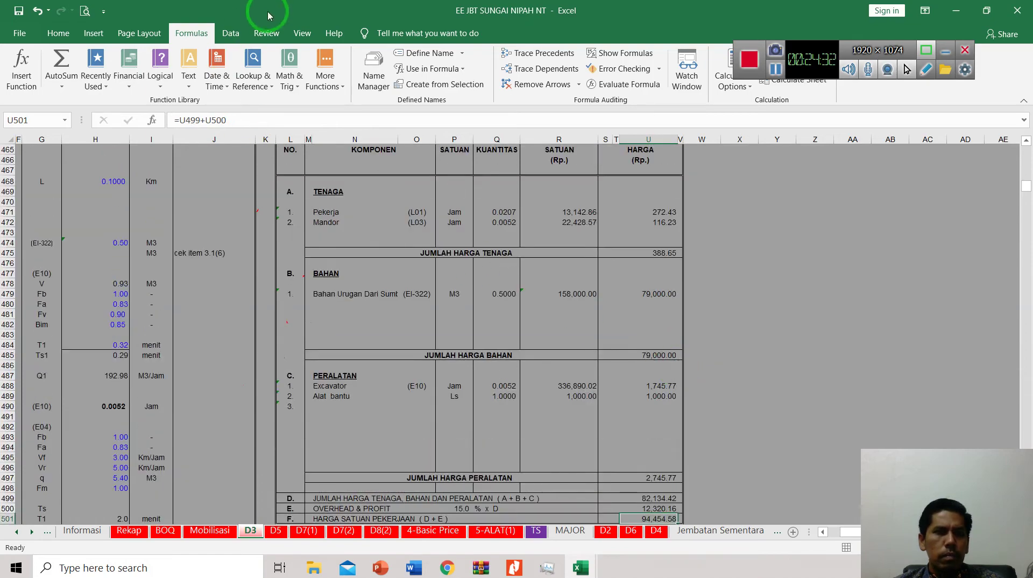
click(303, 32)
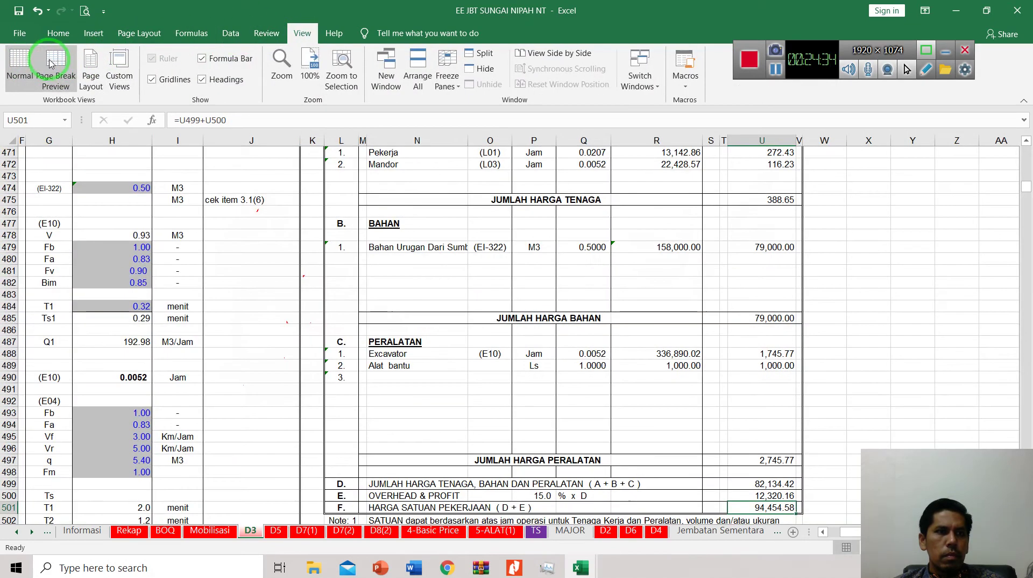
click(55, 69)
scroll(616, 359, down, 1)
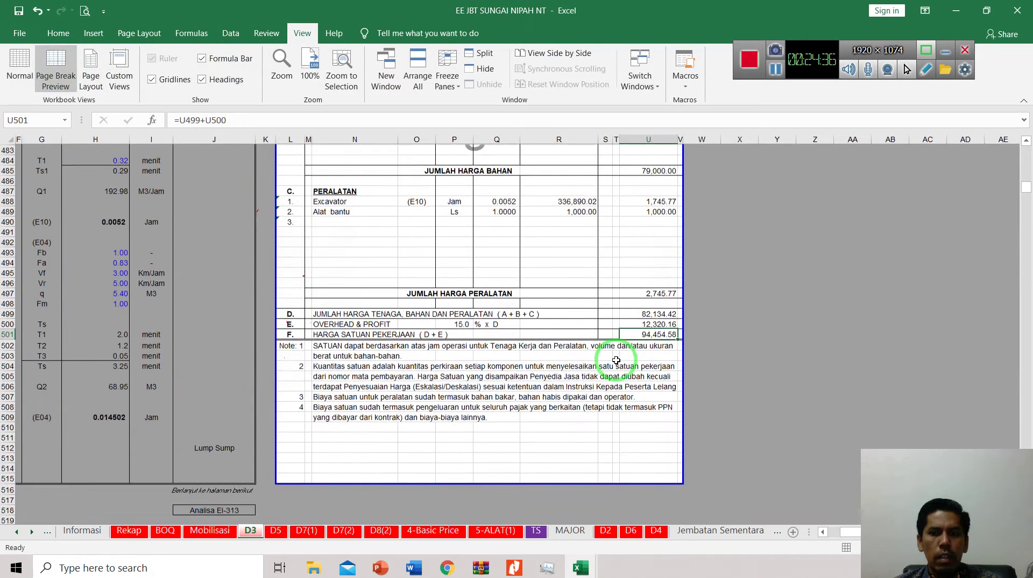
scroll(602, 350, up, 6)
scroll(572, 343, up, 5)
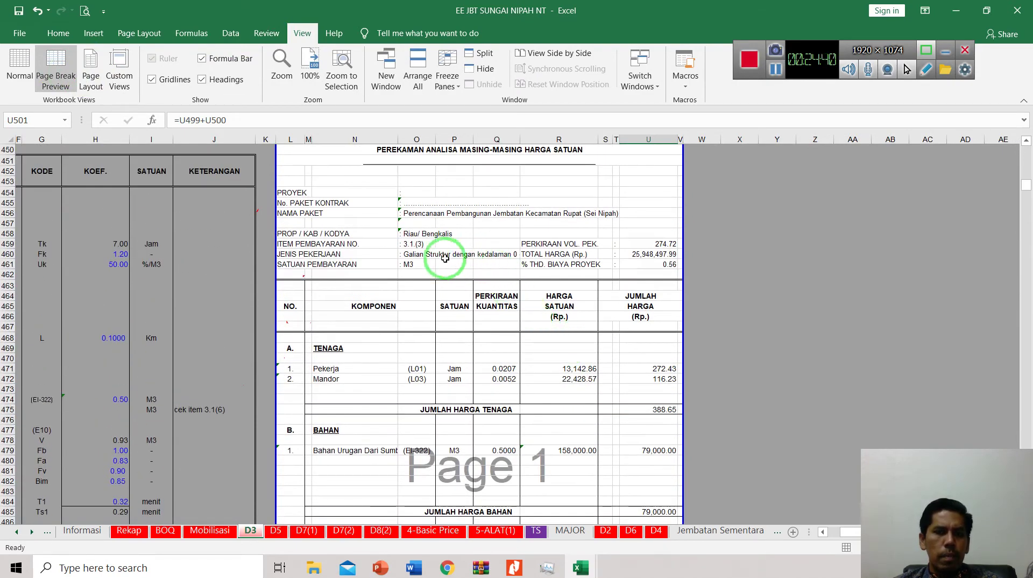
- Review the analysis form's title and its NAMA PAKET, ITEM PEMBAYARAN NO. and JENIS PEKERJAAN entries for Galian Struktur
click(416, 254)
ctrl+scroll(450, 157, up, 1)
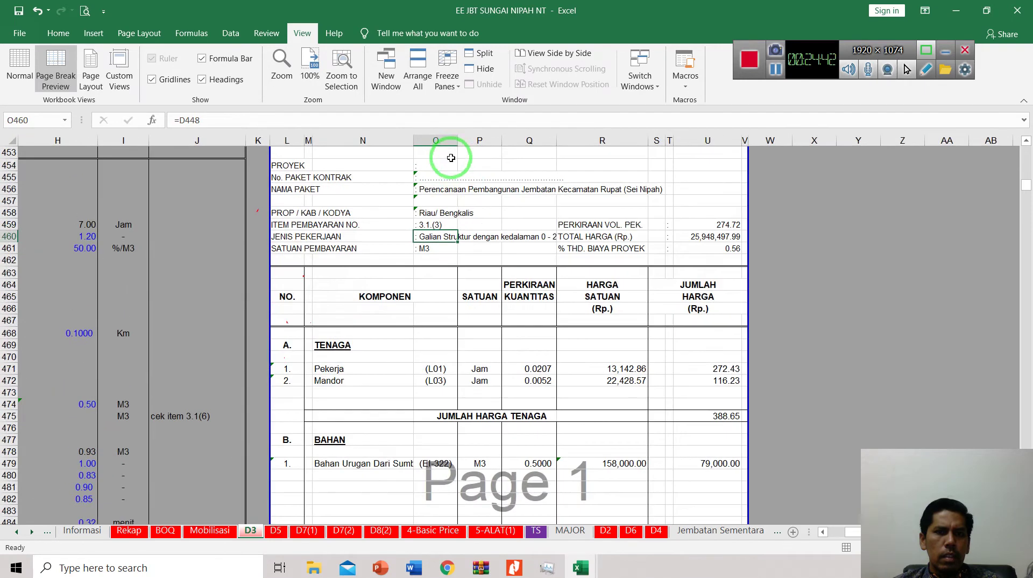
scroll(452, 212, up, 2)
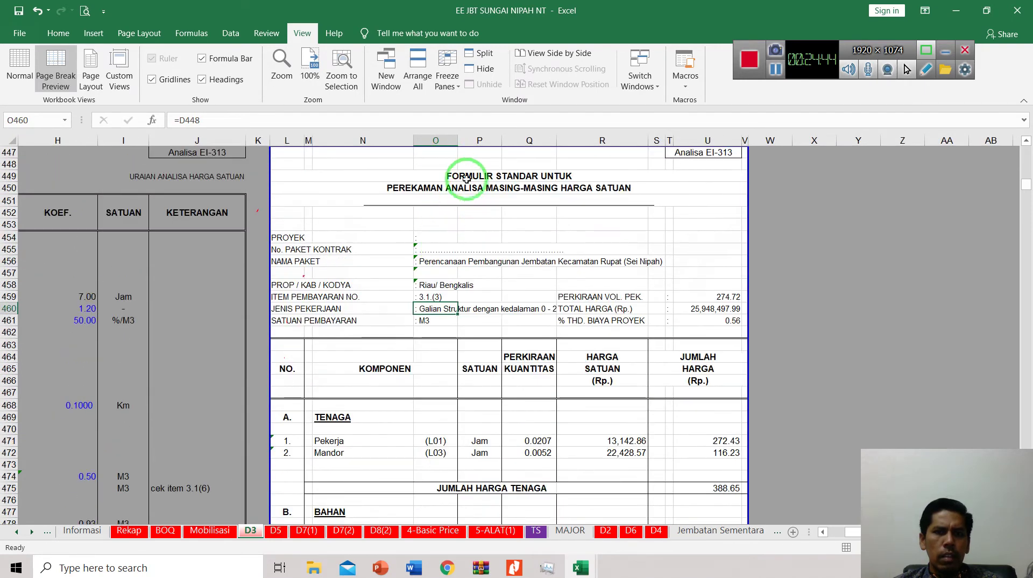
drag(462, 176, 590, 173)
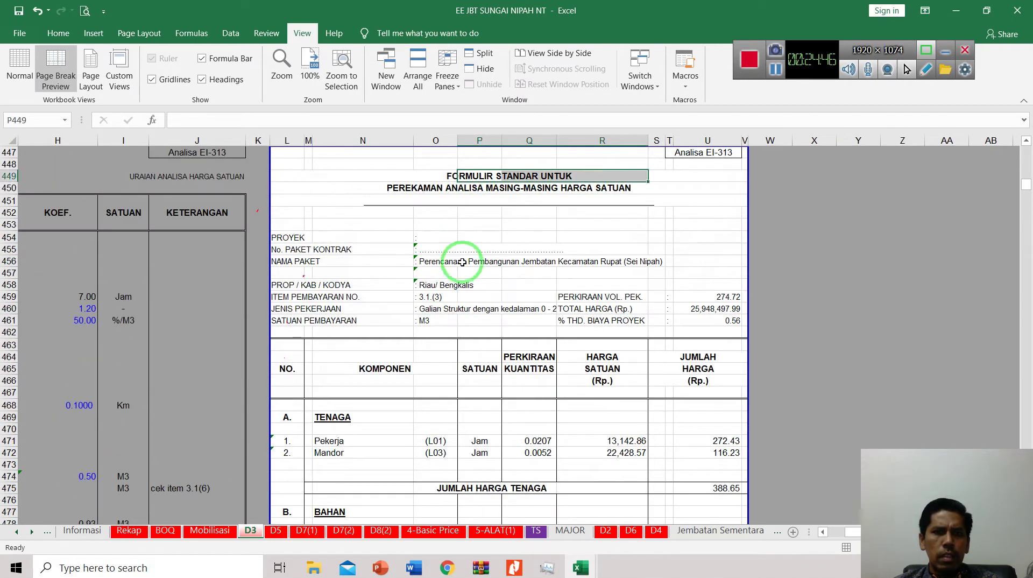
click(433, 309)
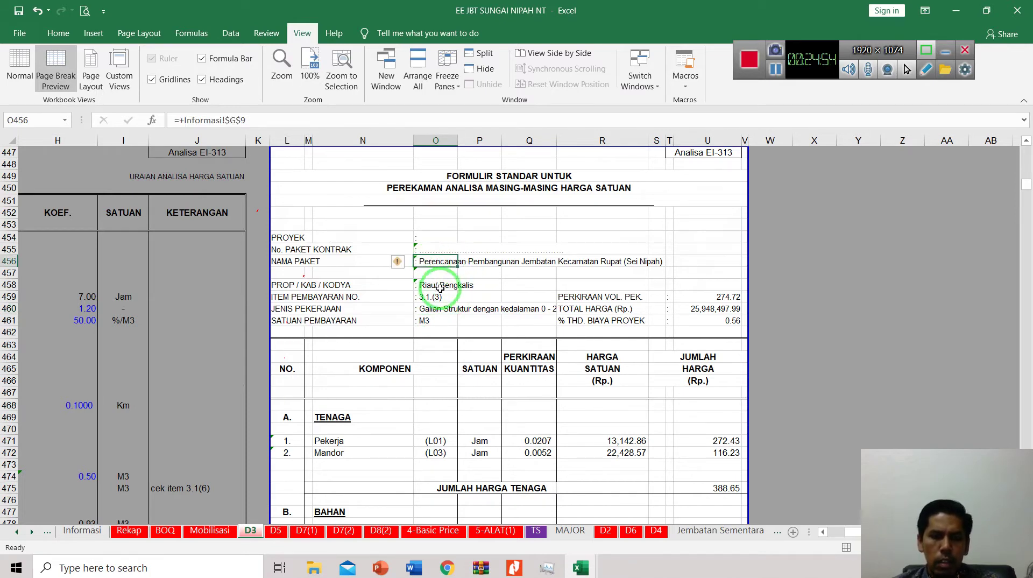
drag(439, 308, 522, 312)
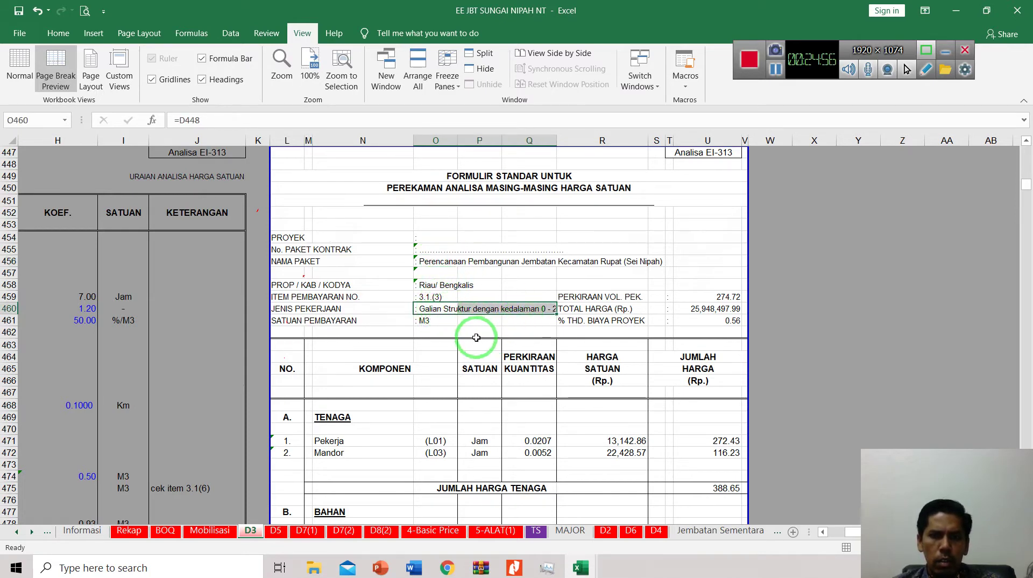
scroll(474, 339, down, 3)
scroll(463, 323, down, 1)
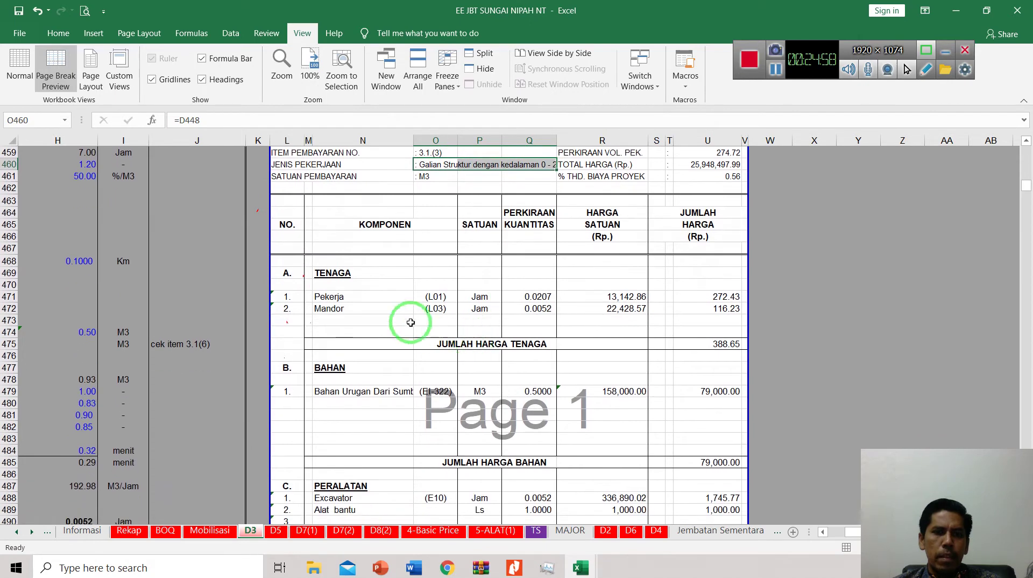
scroll(474, 243, up, 2)
click(487, 228)
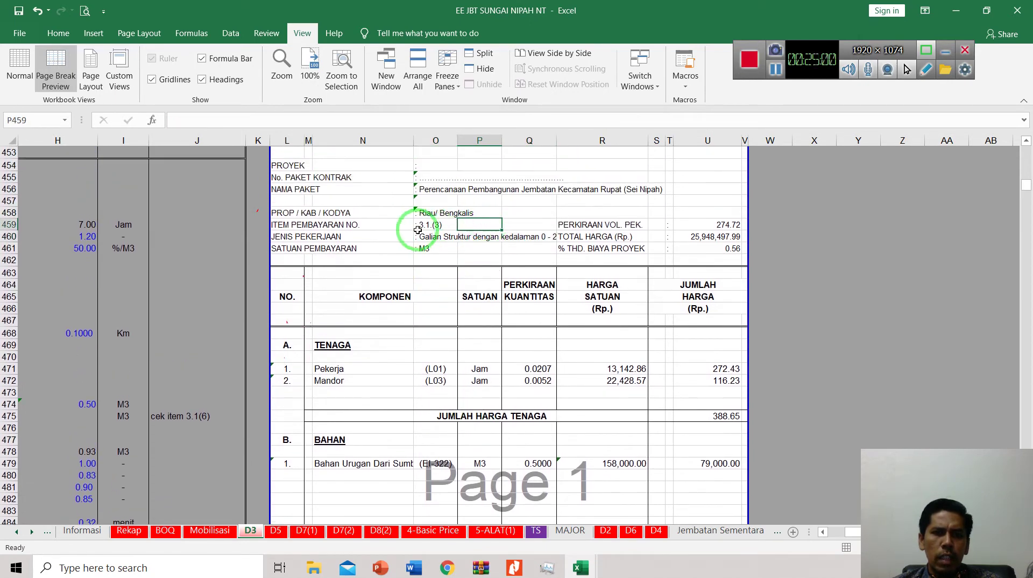
click(417, 235)
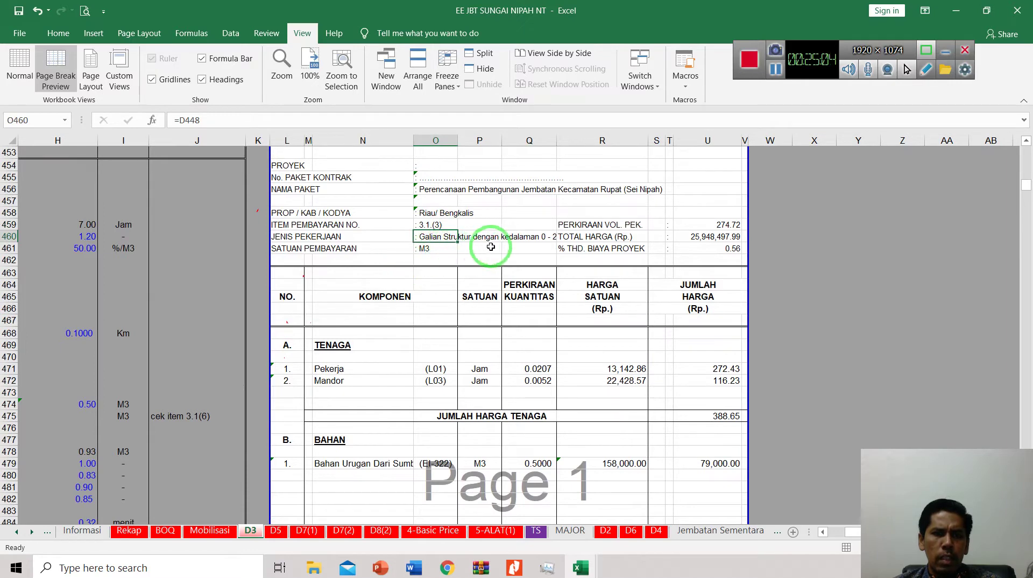
- Go through the TENAGA section of the analysis and its Pekerja and Mandor components
scroll(365, 333, down, 2)
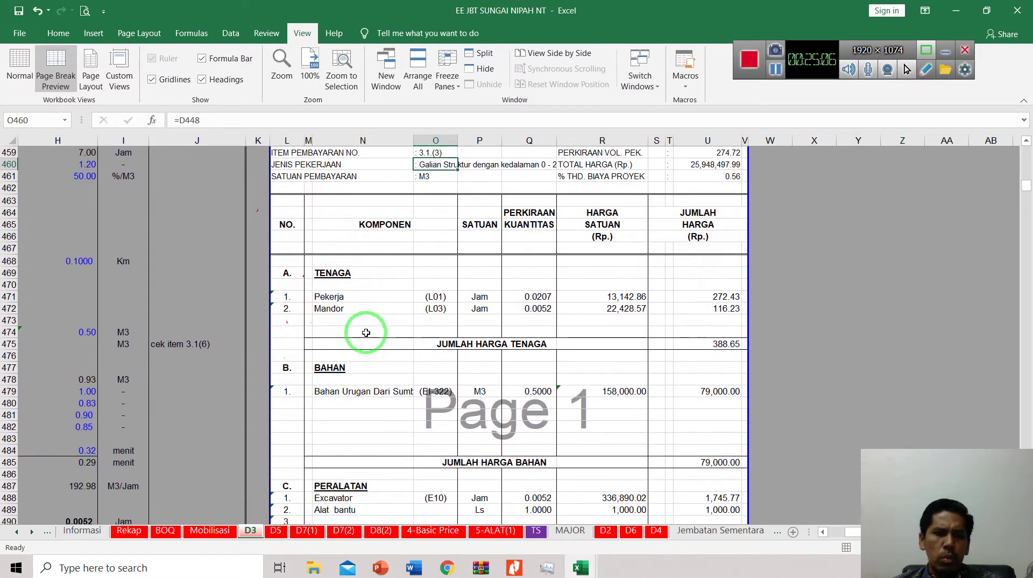
click(337, 273)
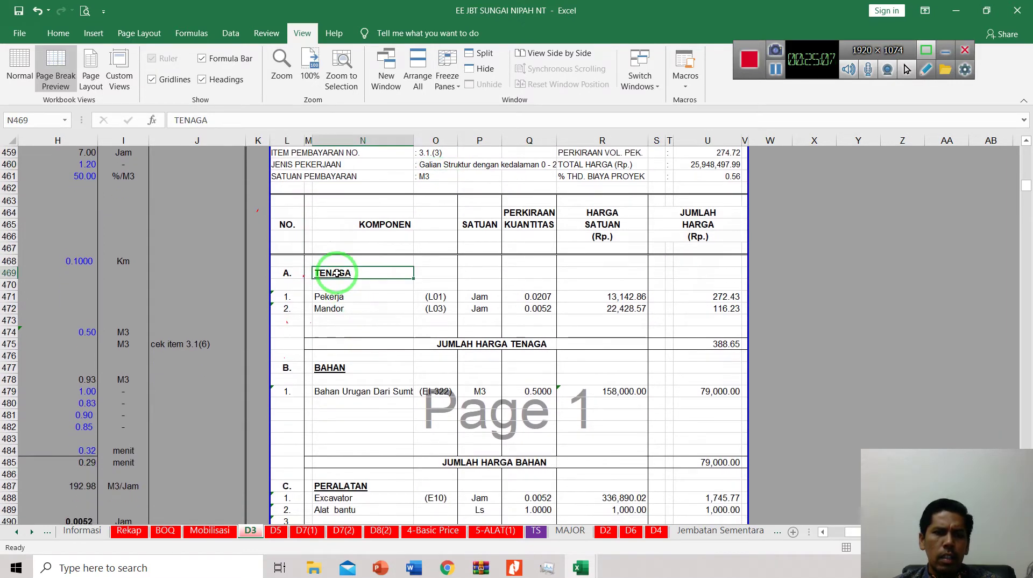
click(366, 297)
click(339, 310)
click(336, 296)
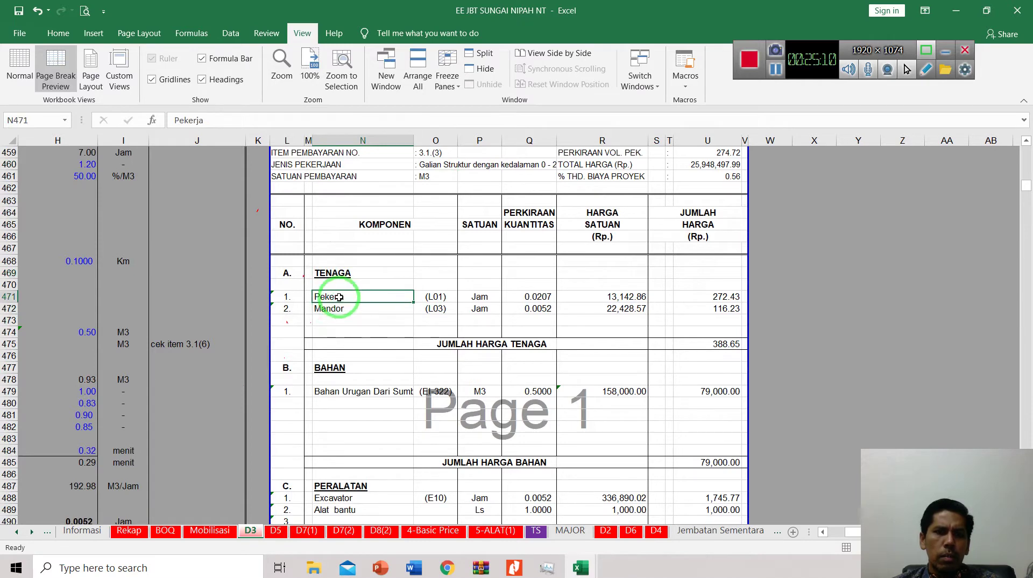
- Check the PERKIRAAN KUANTITAS of Pekerja against the form's SATUAN PEMBAYARAN and the hourly units of the labour rows
click(540, 297)
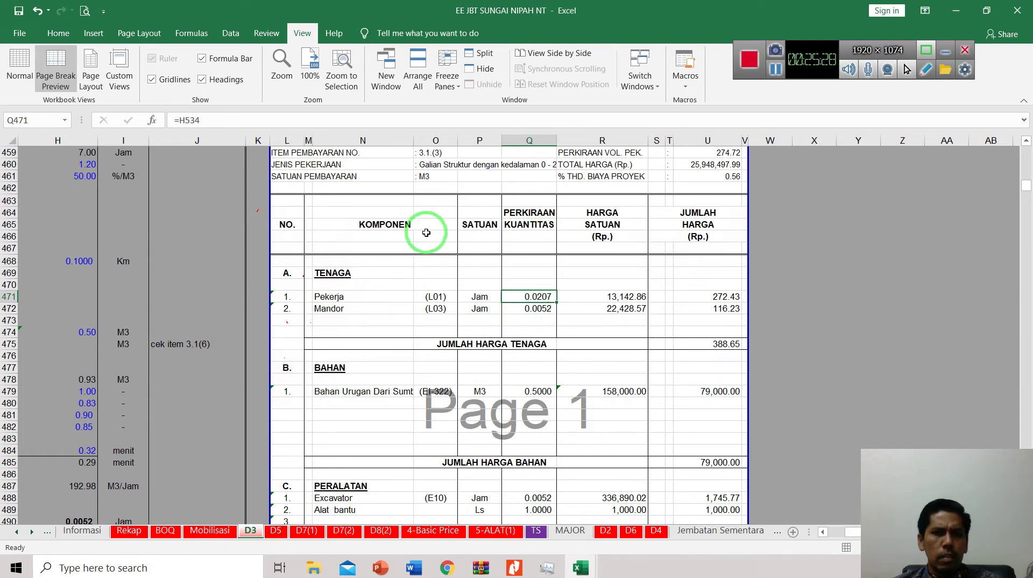
click(429, 178)
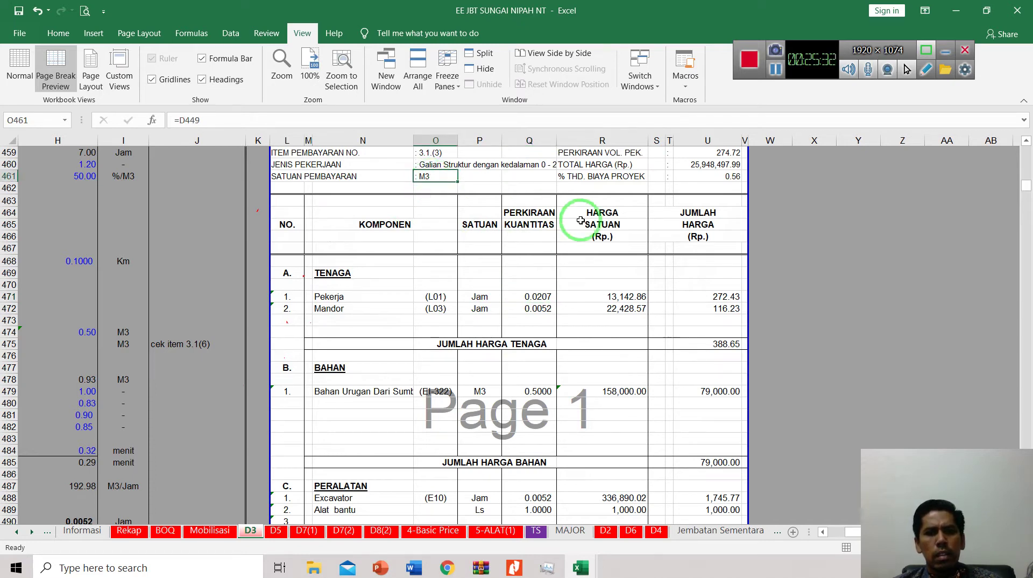
click(538, 298)
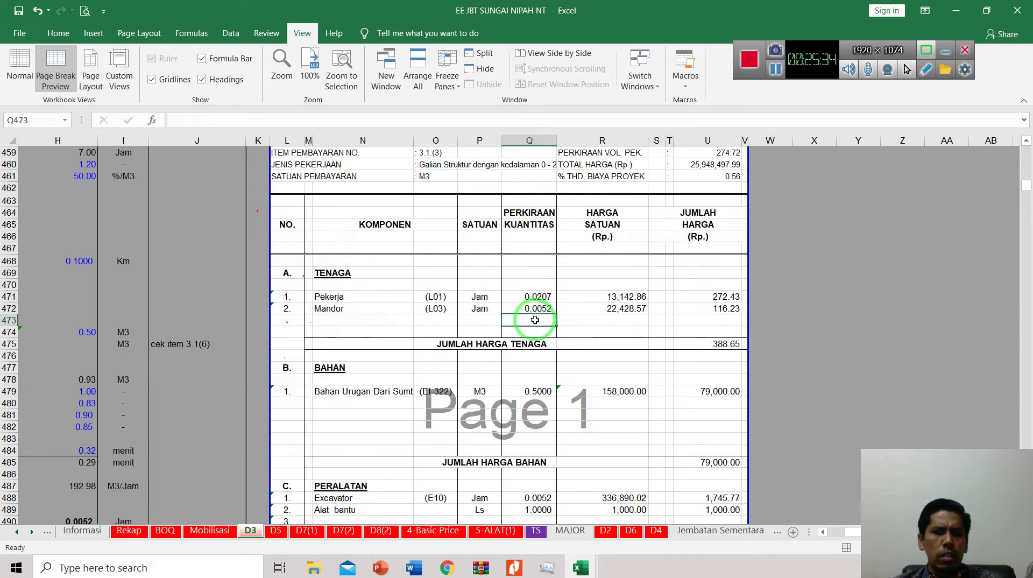
click(479, 321)
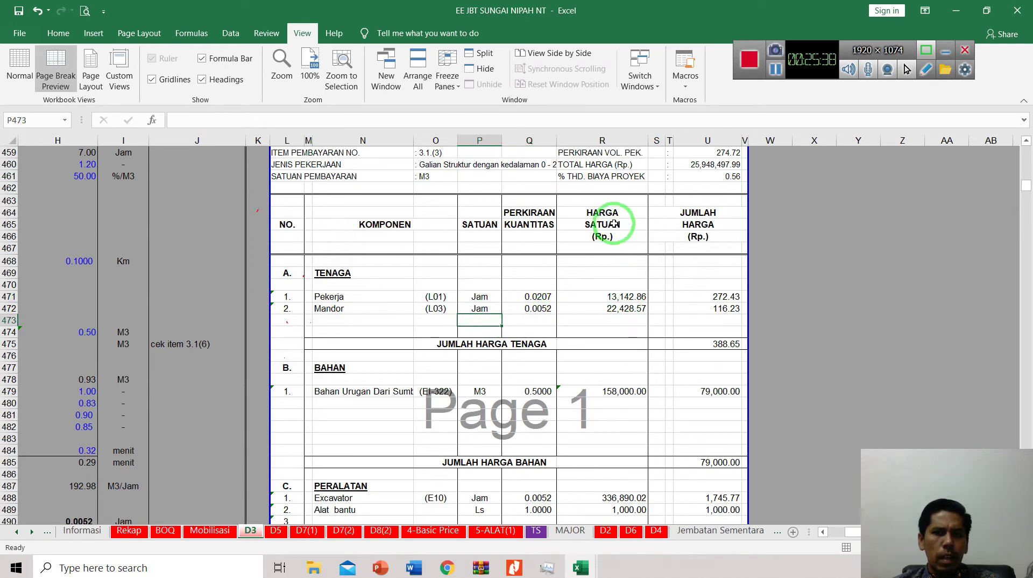
- Check where the HARGA SATUAN values of Pekerja and Mandor come from in their cell formulas
click(612, 297)
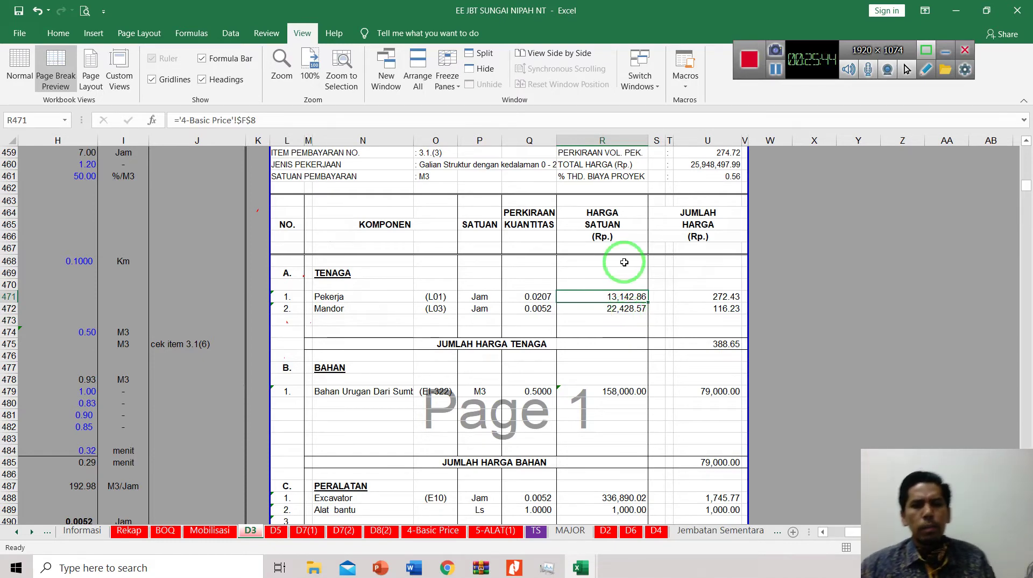
click(627, 308)
click(624, 298)
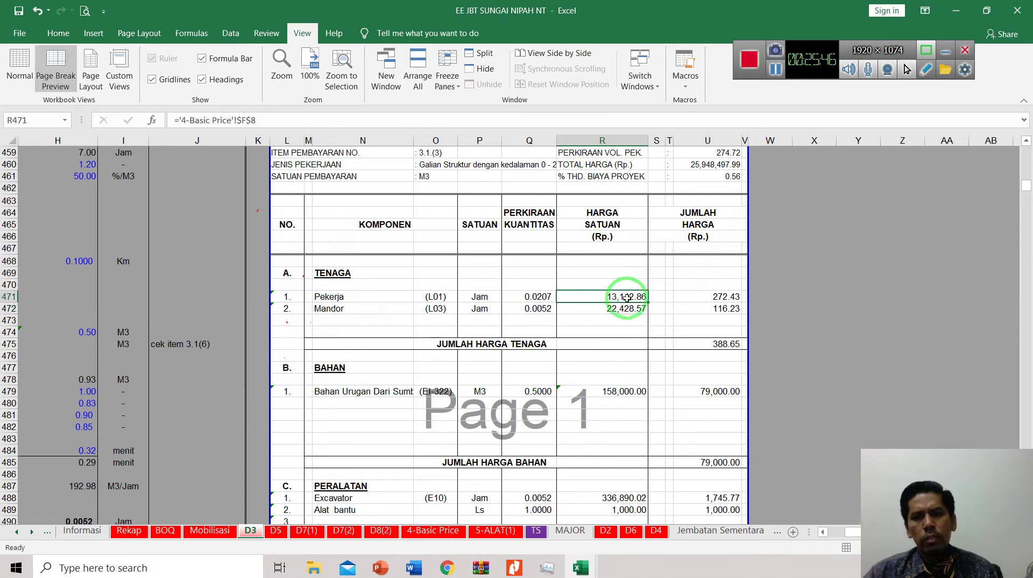
- Check how the JUMLAH HARGA of Pekerja is calculated, and look over the Mandor row's unit and quantity
double_click(711, 296)
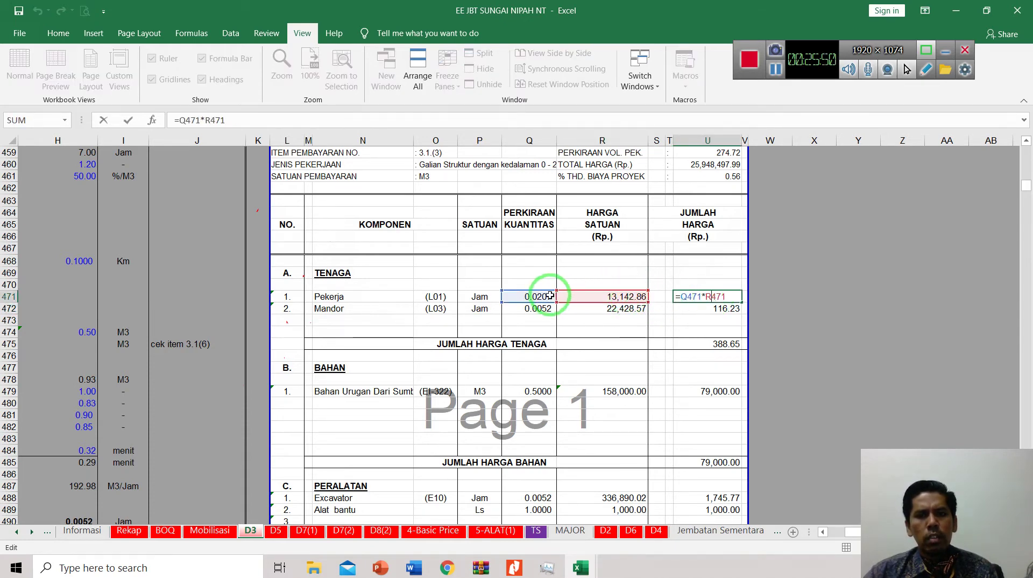
key(Escape)
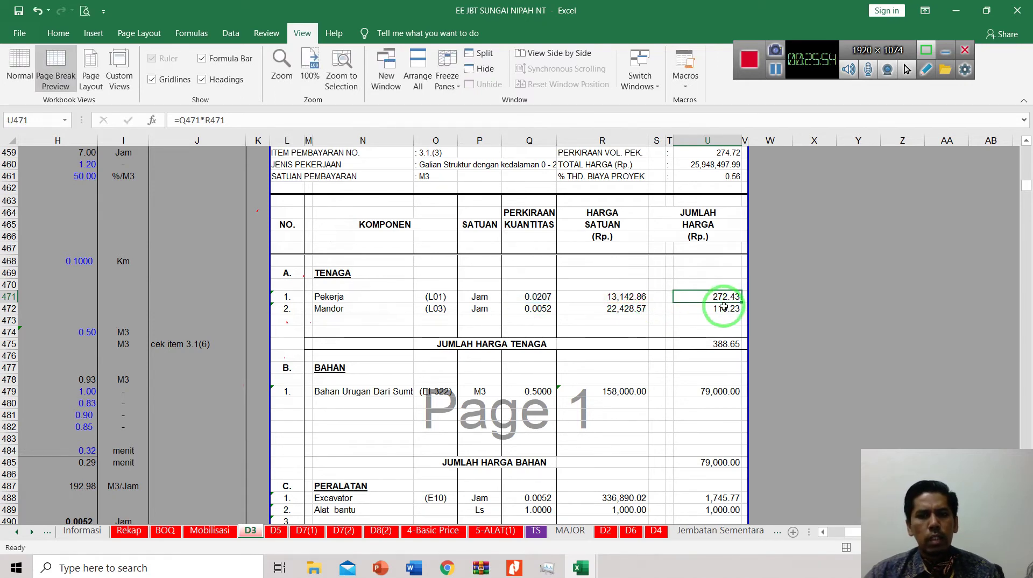
drag(346, 307, 511, 307)
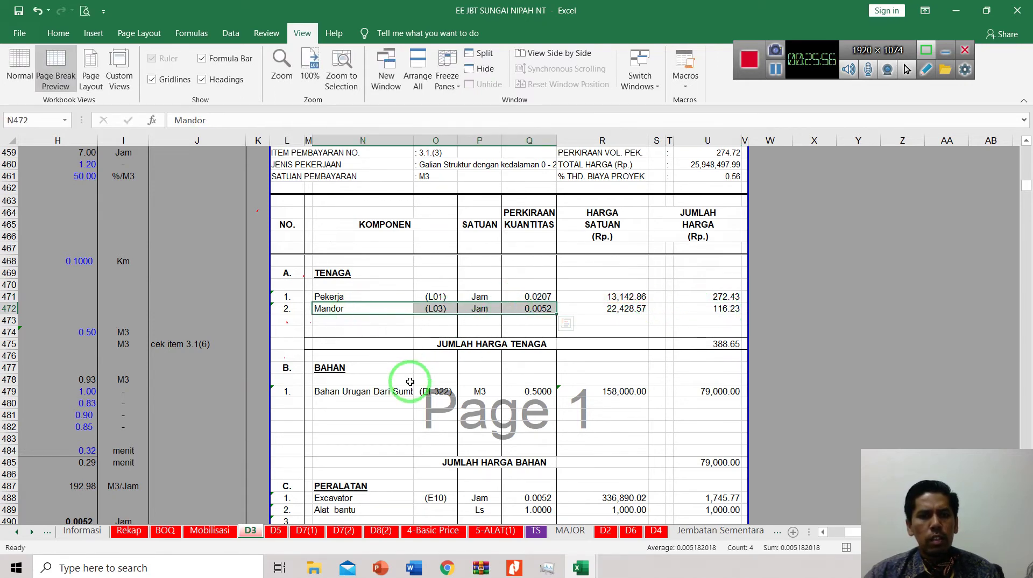
- Compare the TENAGA rows with the JENIS PEKERJAAN entry in the form's header
scroll(409, 382, down, 1)
scroll(364, 357, up, 2)
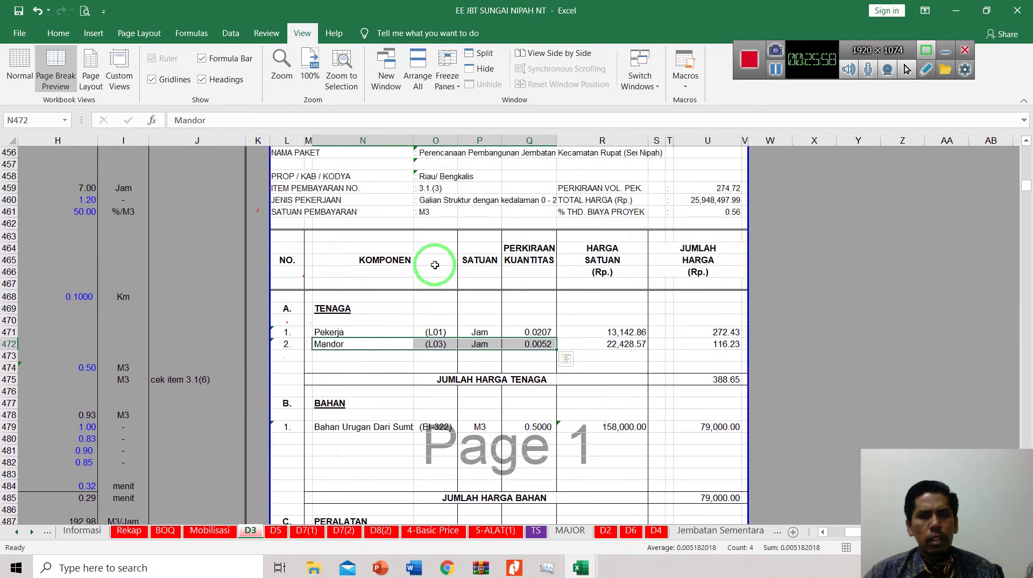
scroll(422, 407, down, 1)
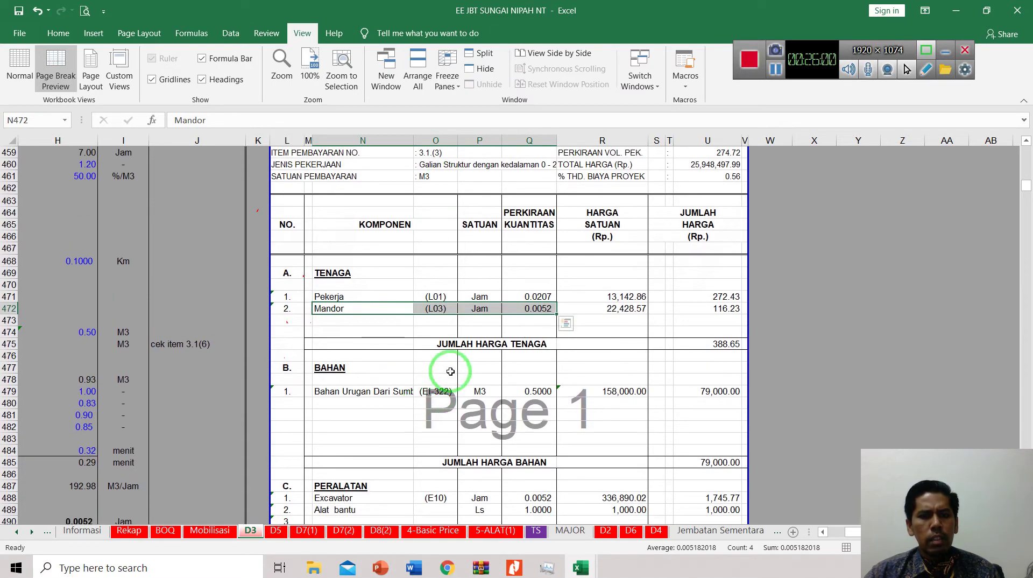
scroll(450, 369, up, 2)
click(483, 242)
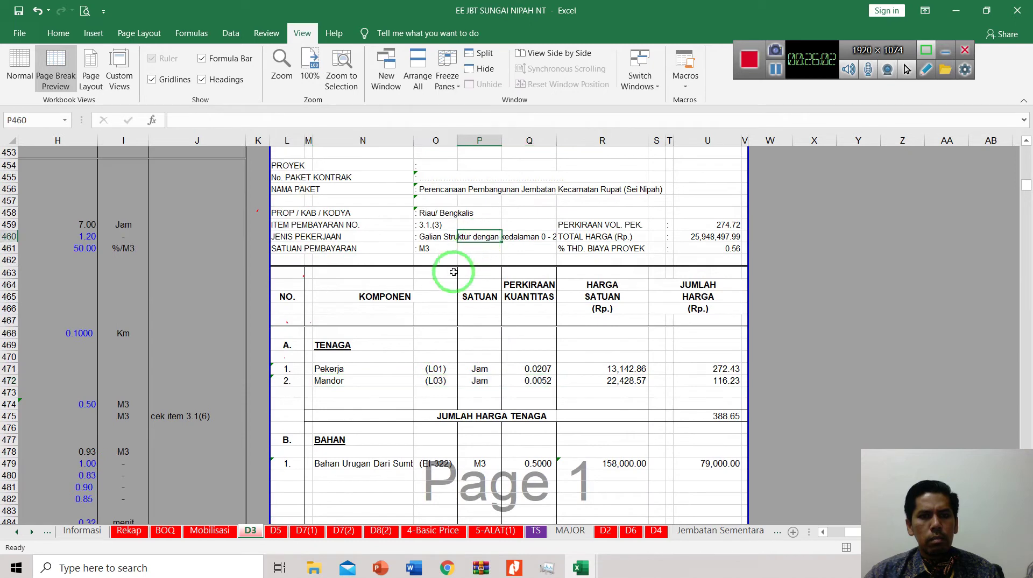
scroll(422, 321, down, 1)
scroll(422, 321, down, 1)
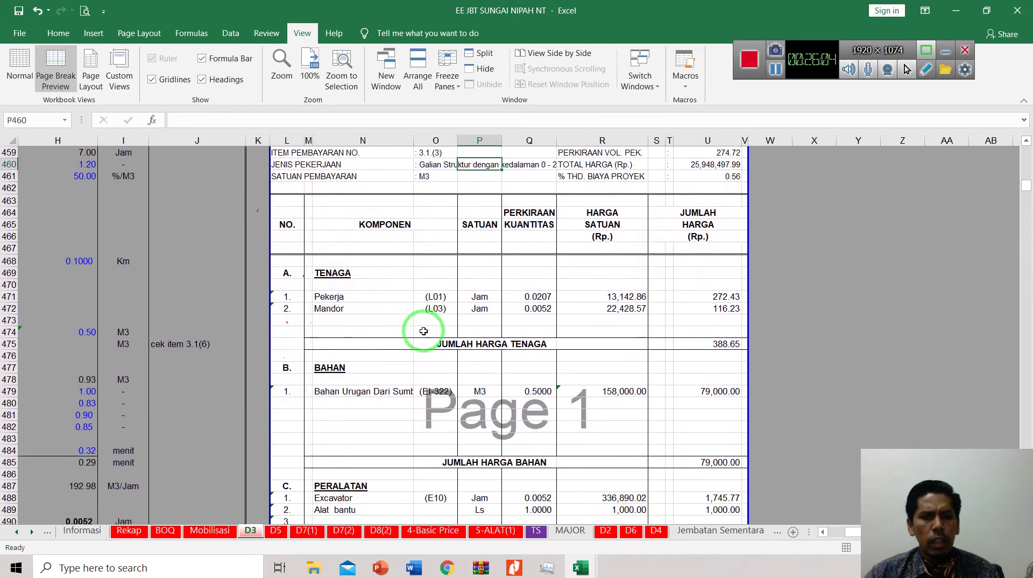
- Examine the quantity and unit price of Bahan Urugan Dari Sumber Galian under BAHAN in relation to the JENIS PEKERJAAN
click(333, 397)
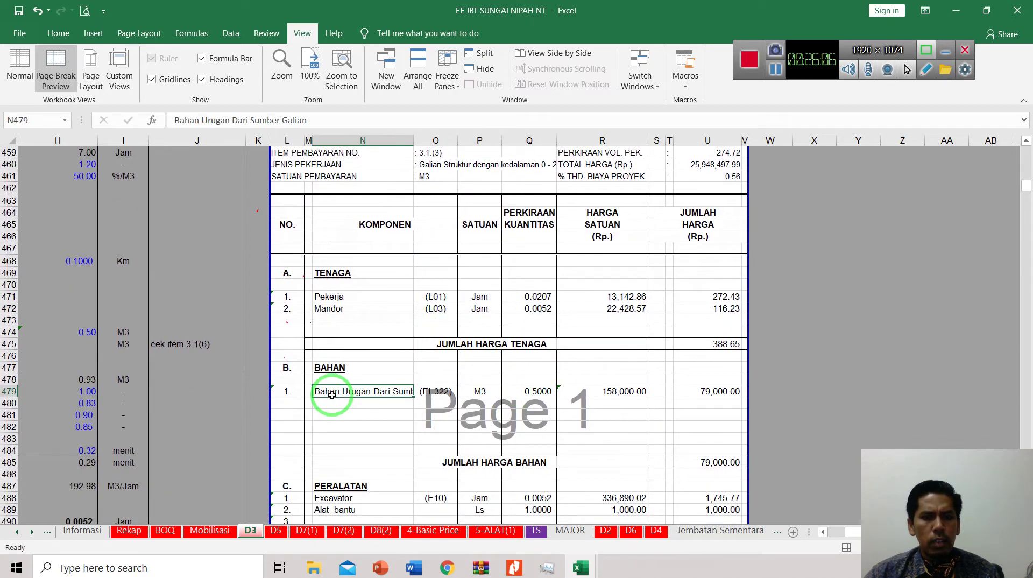
click(533, 397)
scroll(533, 397, up, 1)
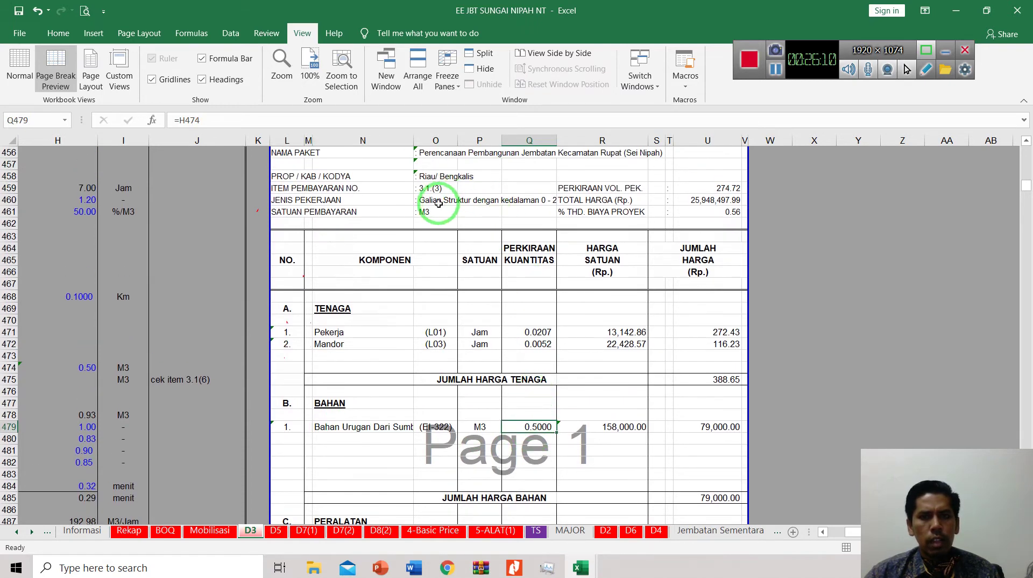
click(439, 203)
scroll(517, 355, down, 3)
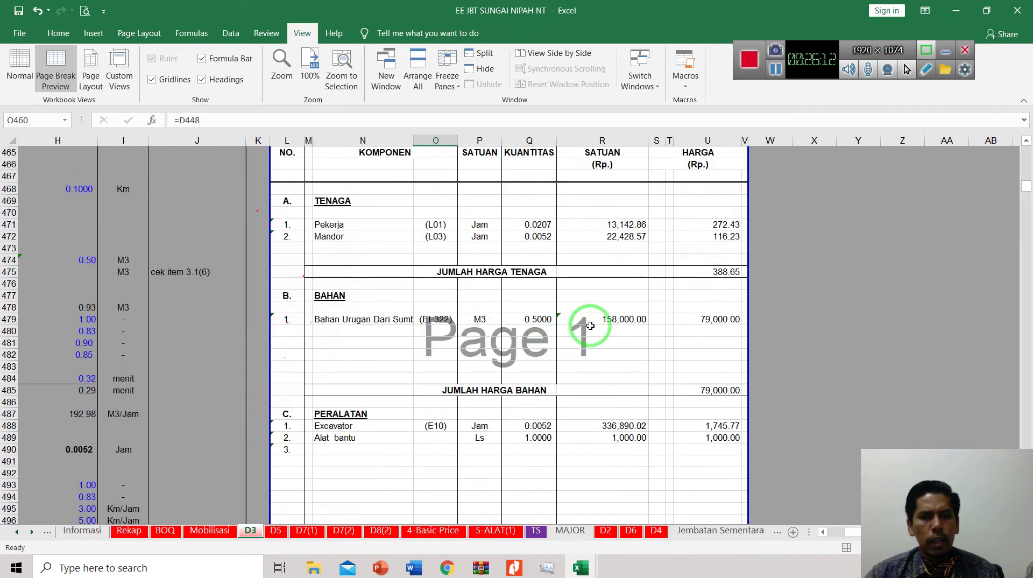
click(579, 331)
- Review the PERALATAN section's Excavator and Alat bantu components against the JENIS PEKERJAAN they serve
scroll(392, 412, down, 2)
drag(335, 354, 594, 364)
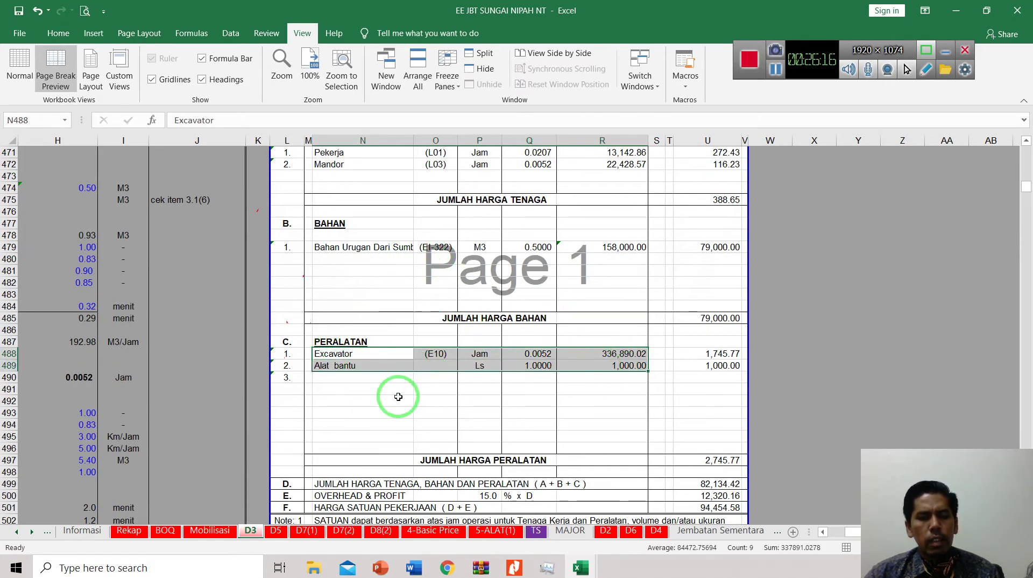
scroll(362, 393, up, 2)
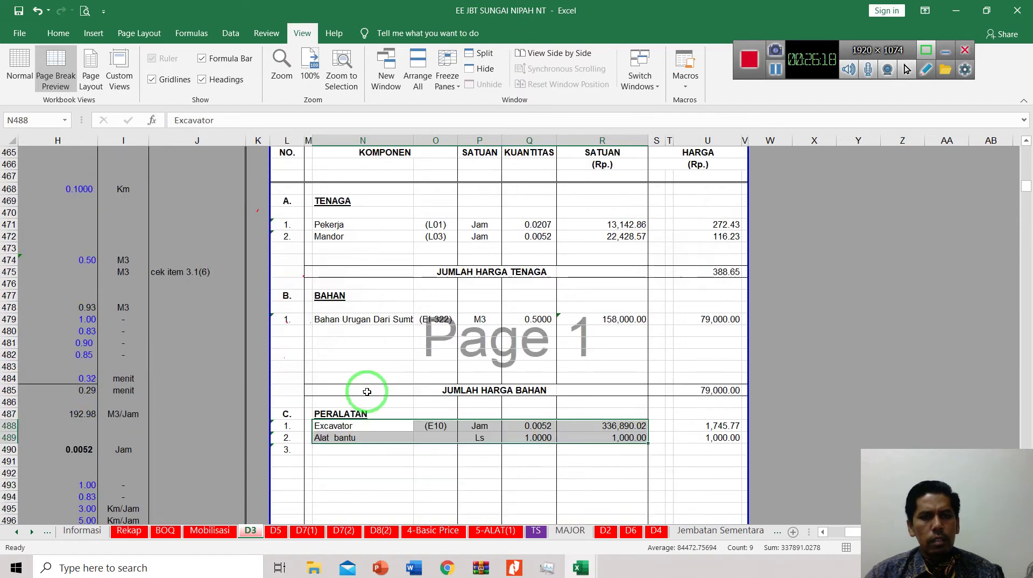
click(337, 483)
scroll(380, 415, up, 3)
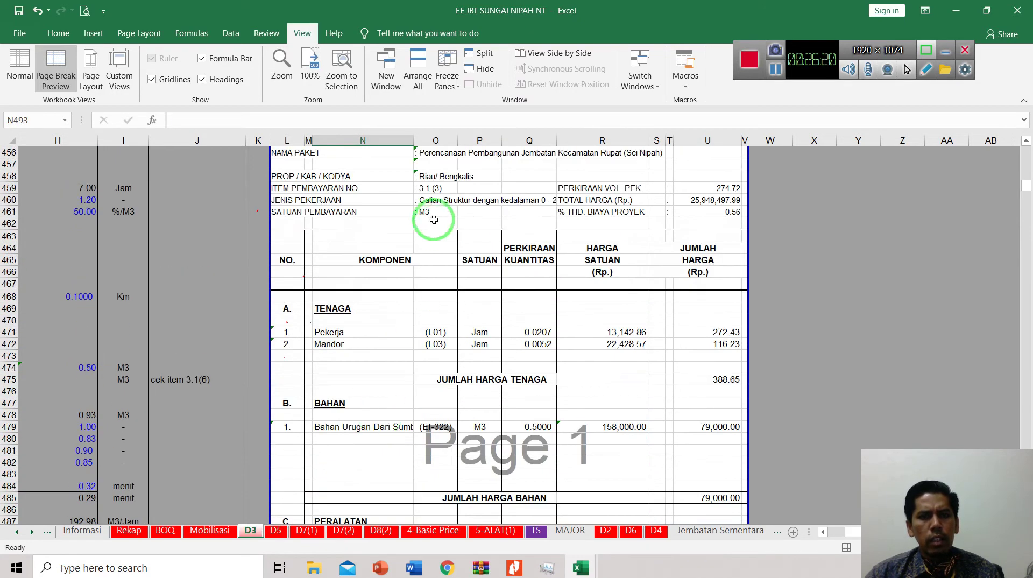
click(434, 198)
scroll(433, 198, down, 5)
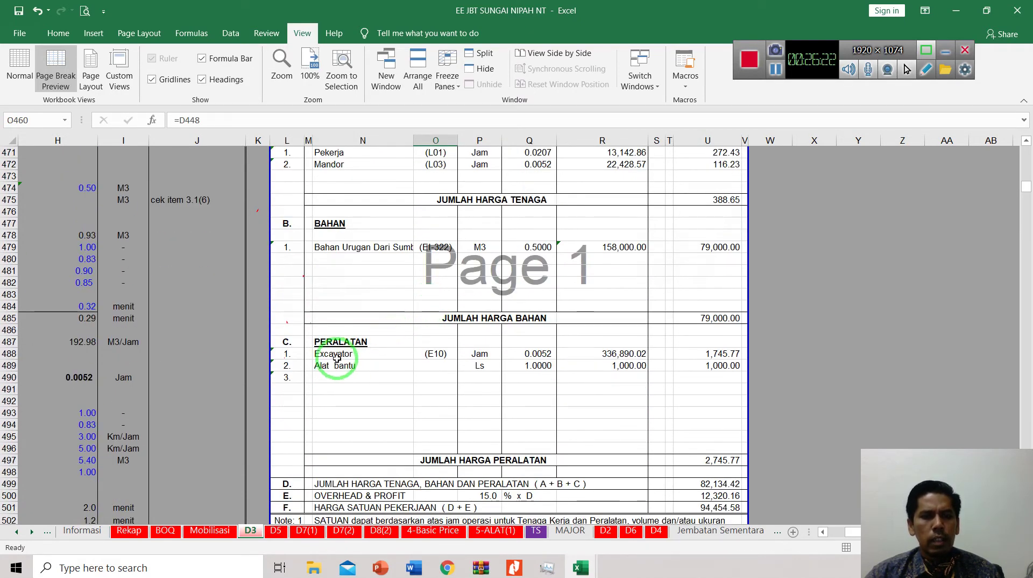
click(333, 355)
click(328, 369)
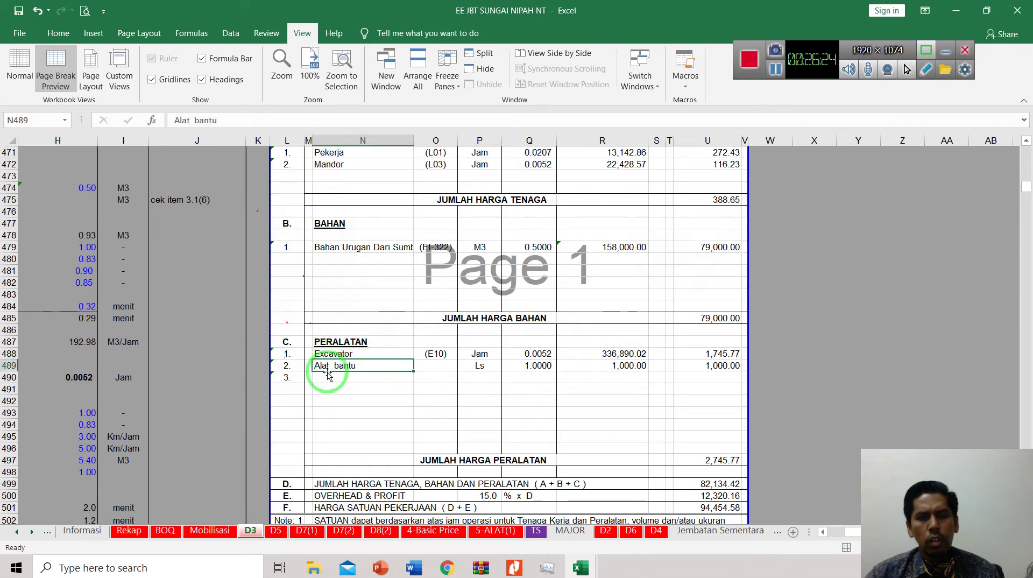
click(330, 388)
click(340, 369)
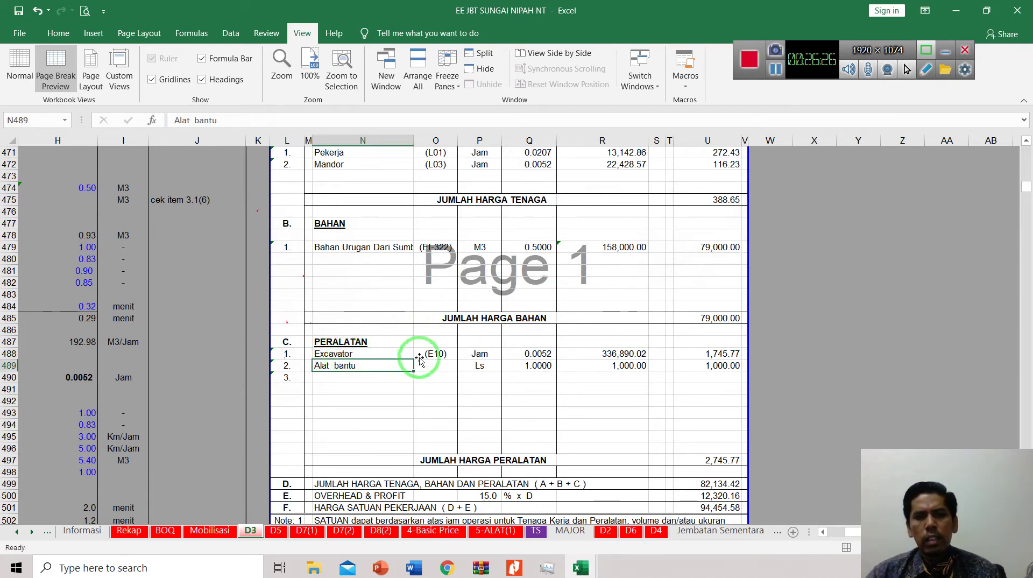
- Trace the Excavator row from its unit and PERKIRAAN KUANTITAS through HARGA SATUAN to the JUMLAH HARGA formula
click(369, 354)
click(491, 357)
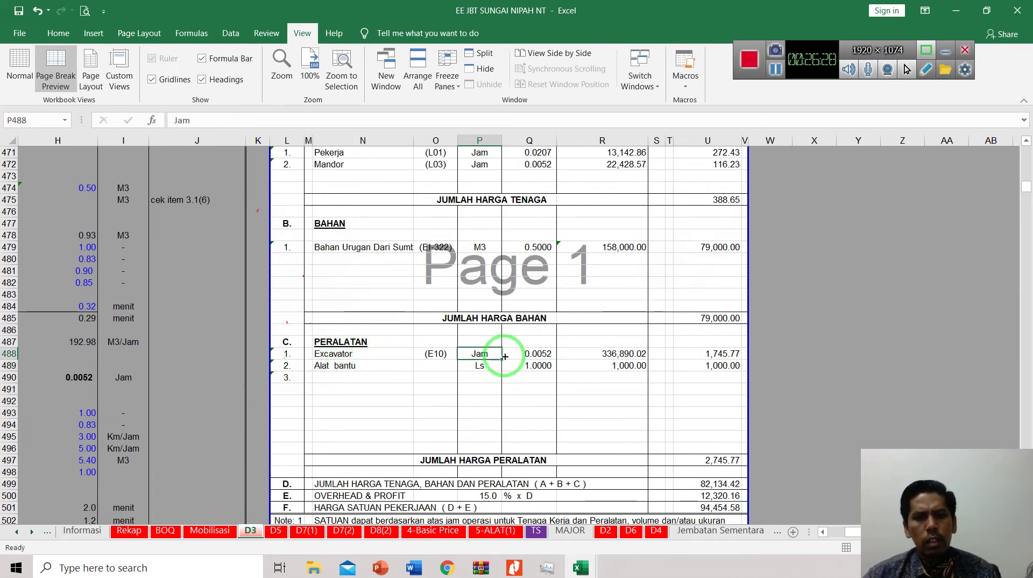
click(530, 354)
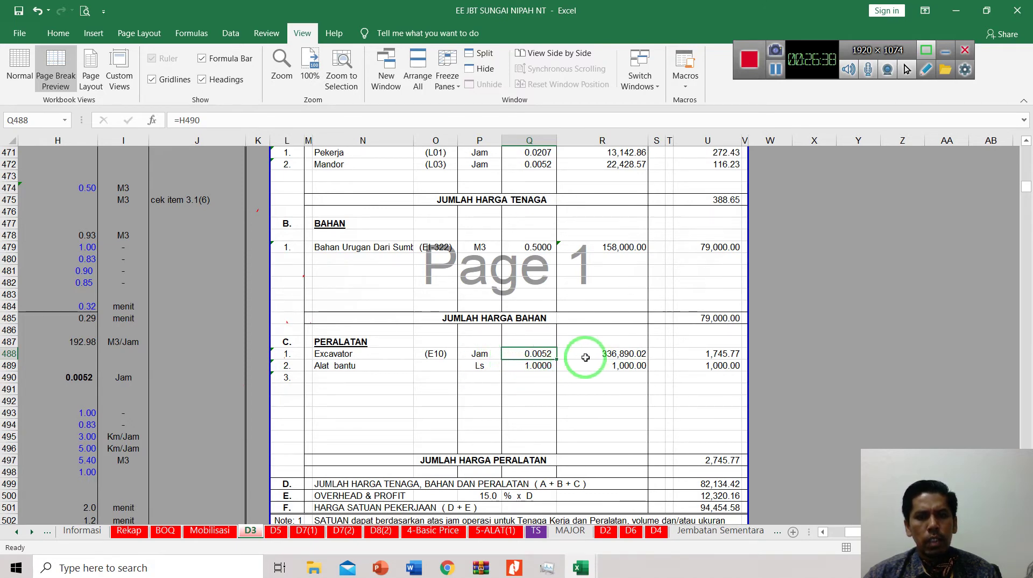
click(624, 355)
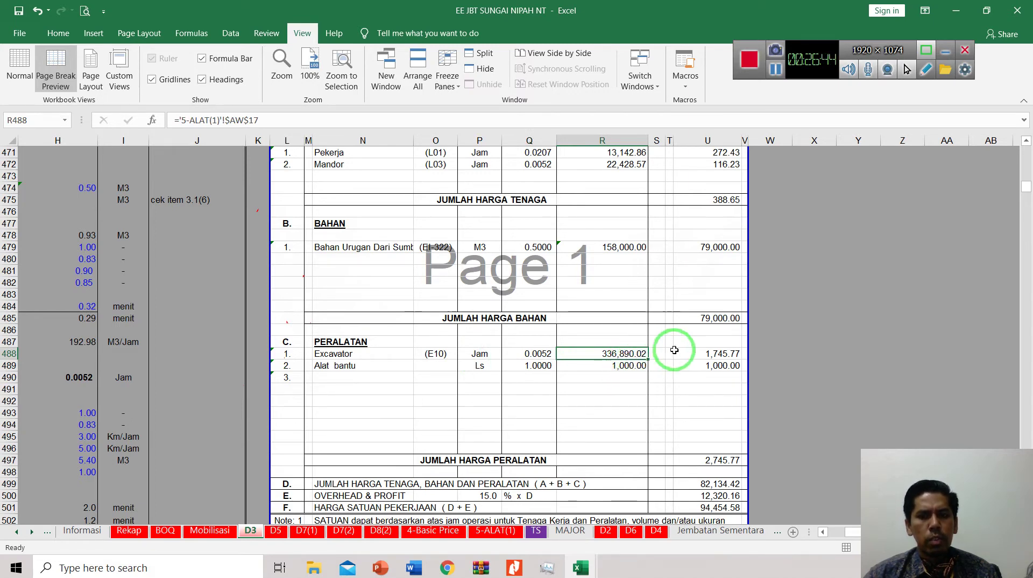
click(718, 352)
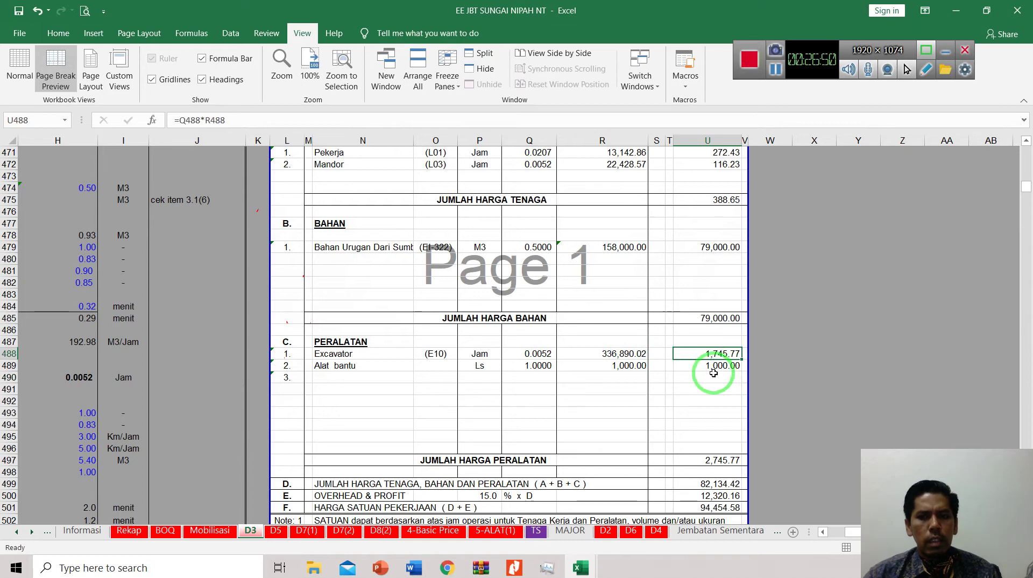
- Trace the formula of row D, JUMLAH HARGA TENAGA, BAHAN DAN PERALATAN, back to the three section subtotals
scroll(713, 372, down, 2)
click(712, 440)
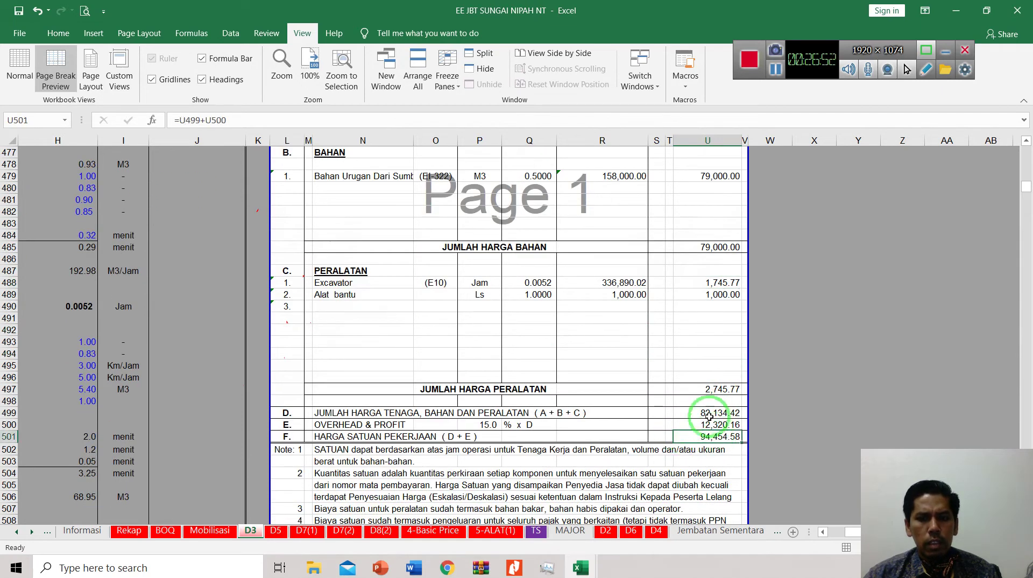
double_click(720, 412)
scroll(723, 389, up, 5)
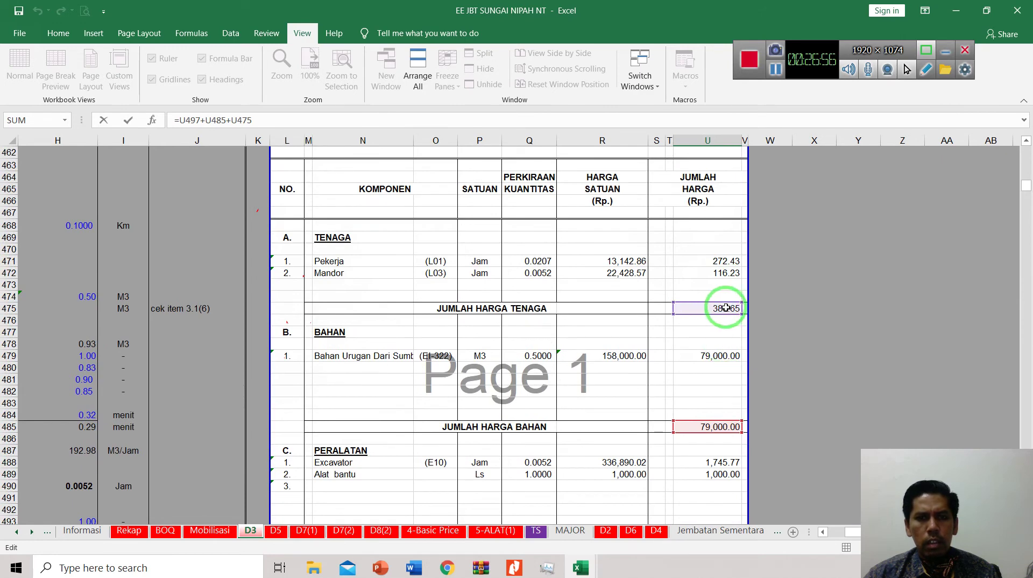
scroll(726, 309, down, 5)
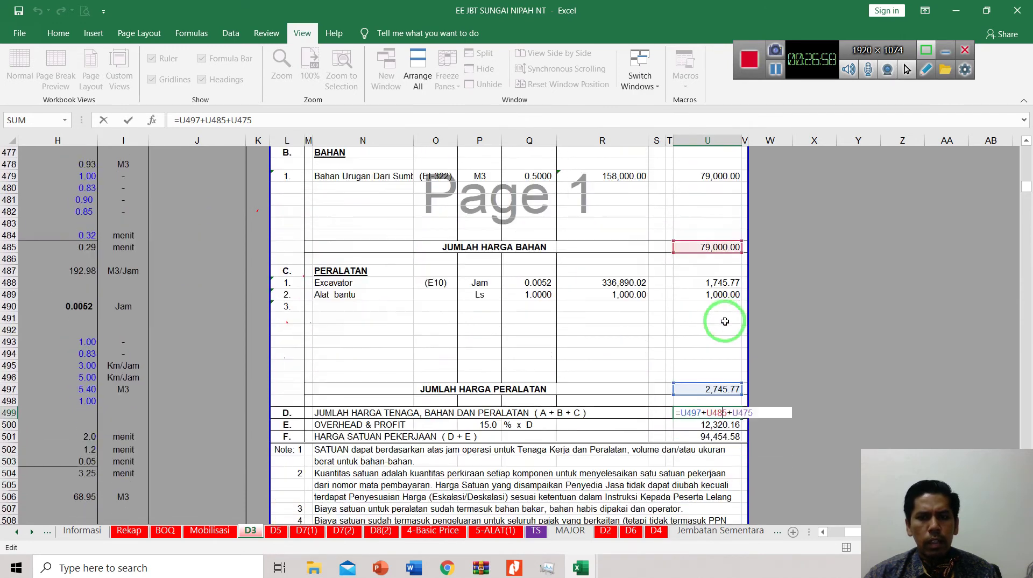
scroll(714, 357, down, 2)
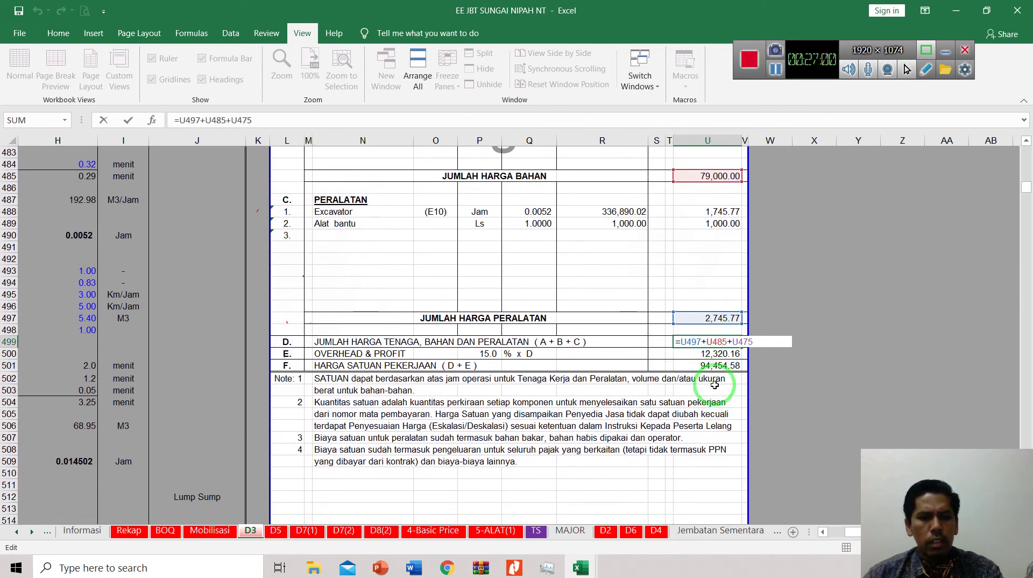
key(Return)
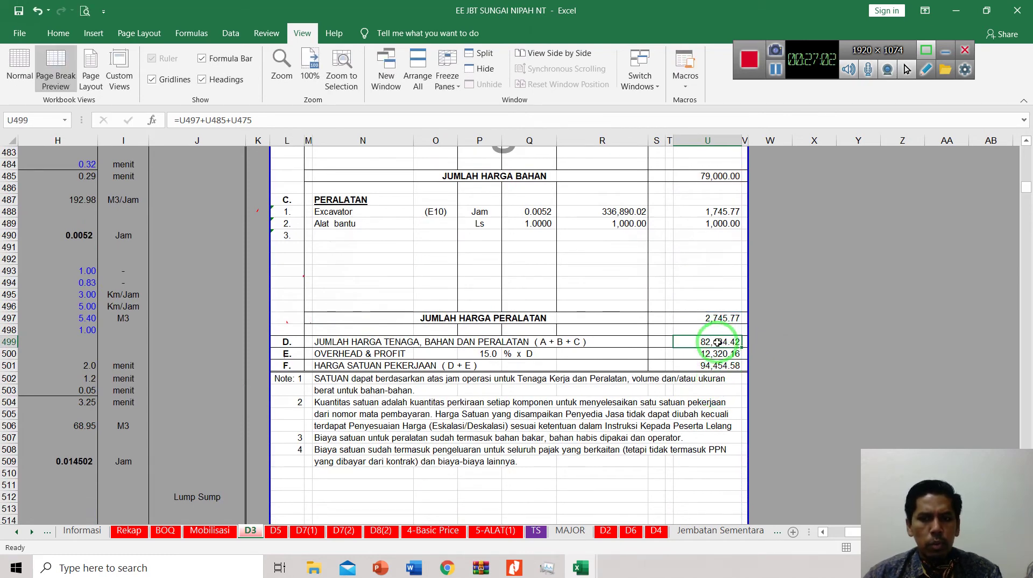
- Check how OVERHEAD & PROFIT and the D subtotal form the HARGA SATUAN PEKERJAAN in row F
click(381, 365)
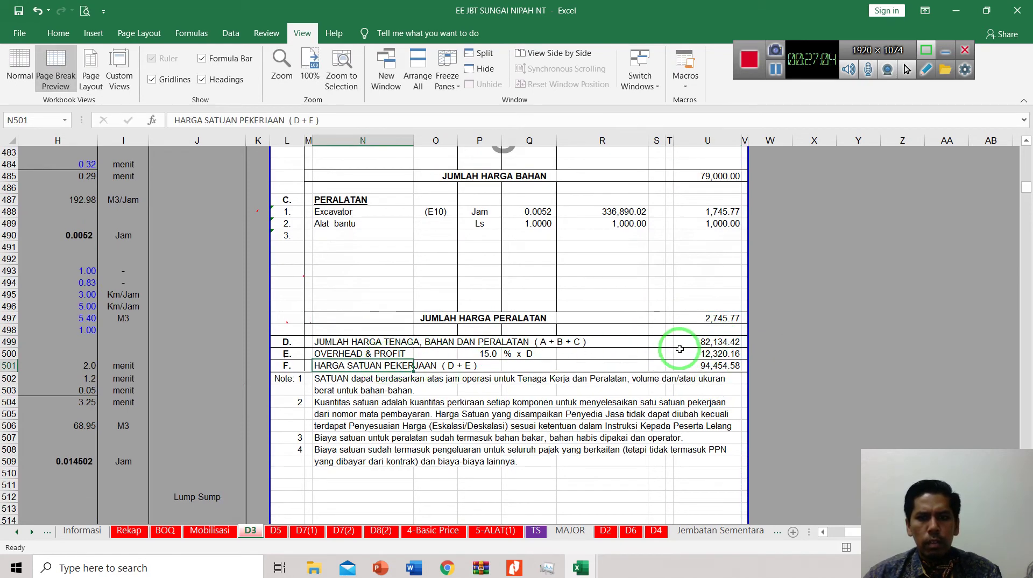
click(714, 354)
click(393, 366)
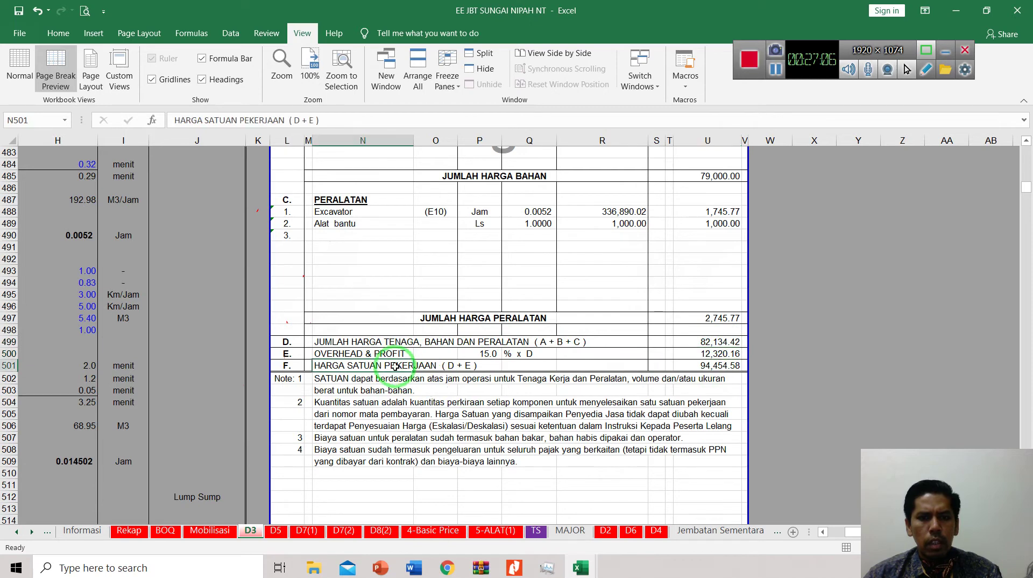
click(718, 366)
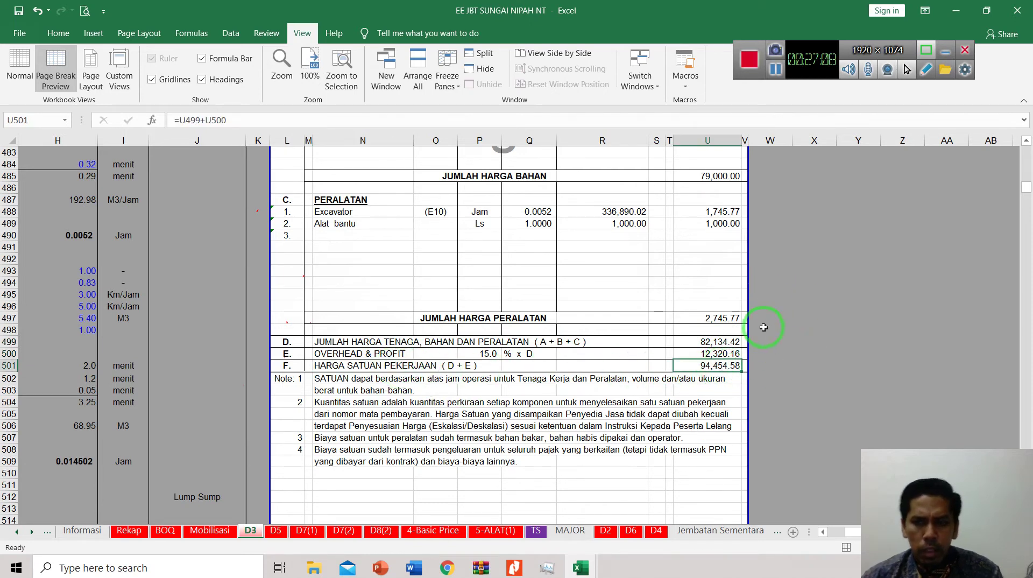
- Go over the whole Galian Struktur analysis form again, from its header through TENAGA, BAHAN and PERALATAN to the final unit price
scroll(686, 425, up, 2)
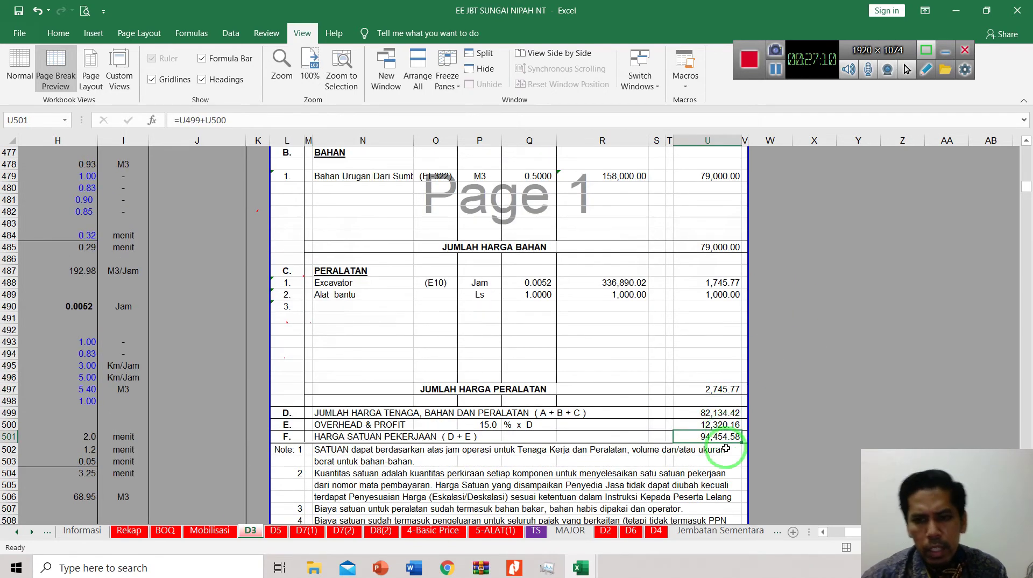
scroll(726, 448, up, 10)
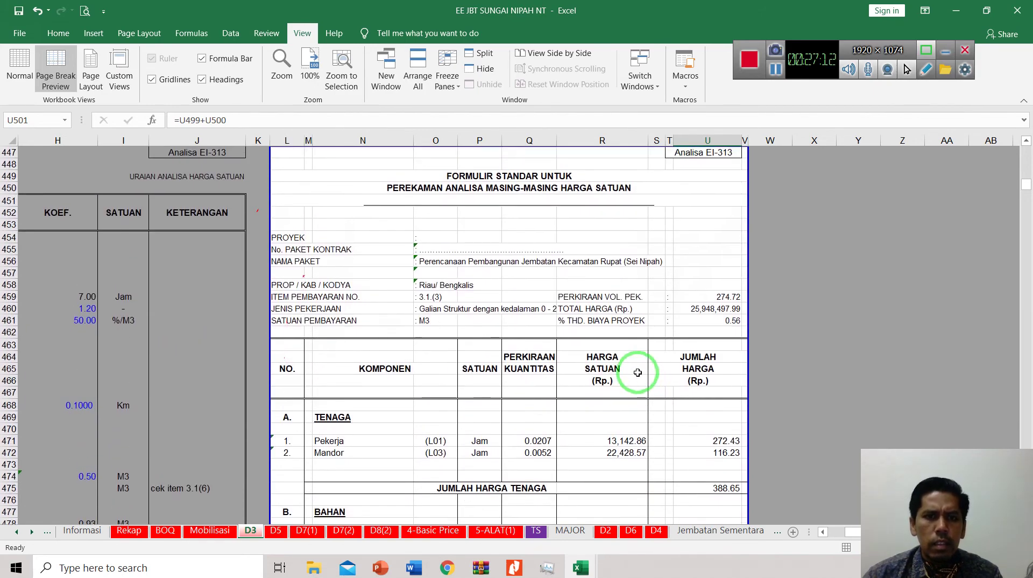
scroll(565, 392, down, 7)
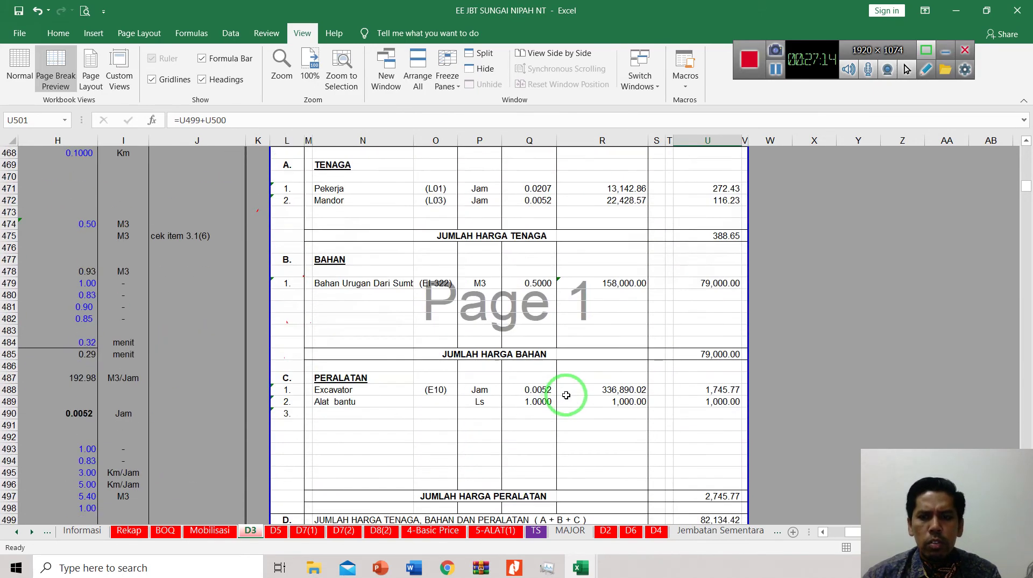
scroll(568, 396, down, 3)
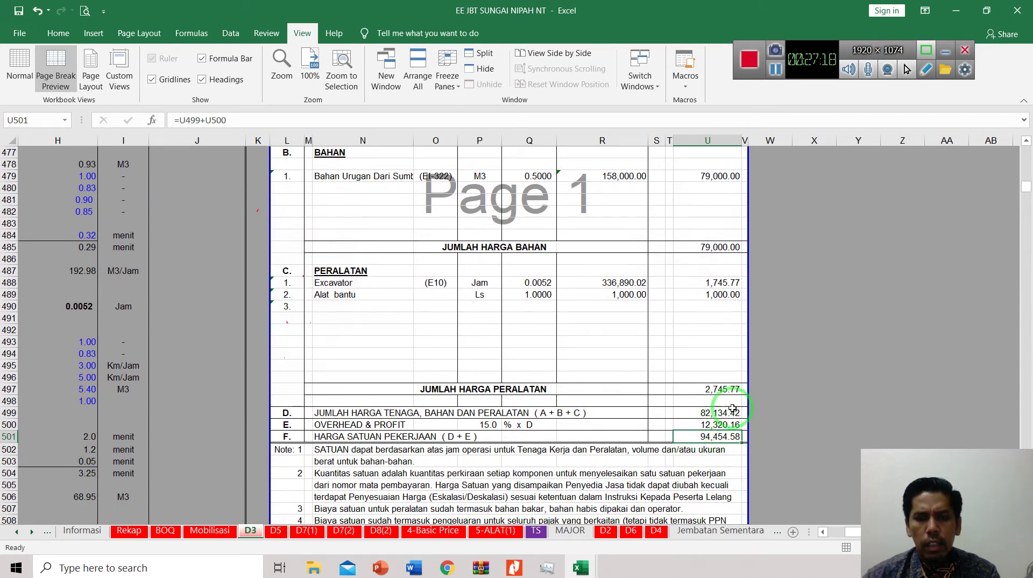
scroll(482, 380, up, 4)
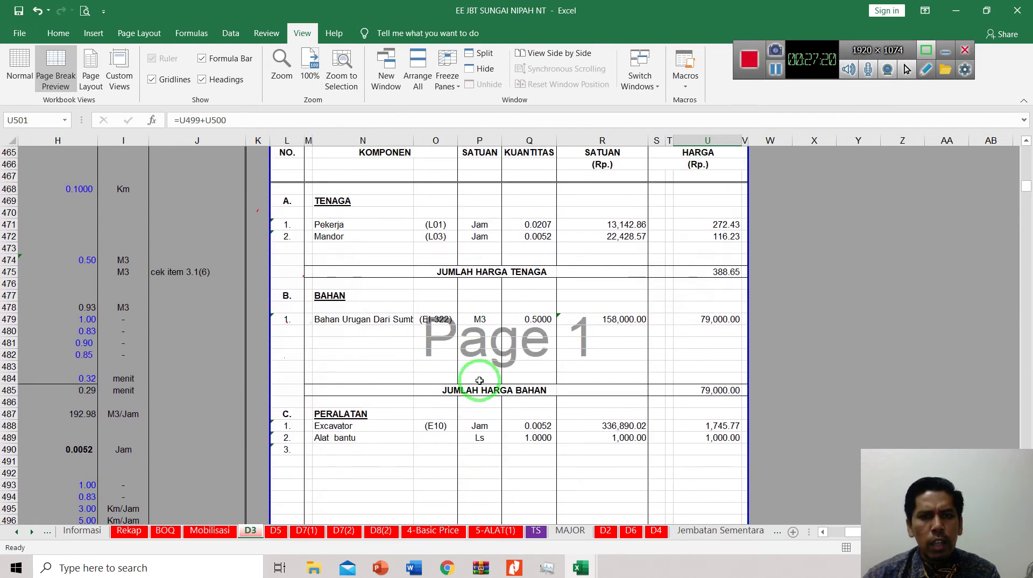
- Return to the BOQ sheet and check which analysis cell supplies the unit price of Geotekstile Non Woven 400 gr
click(157, 531)
scroll(595, 411, down, 2)
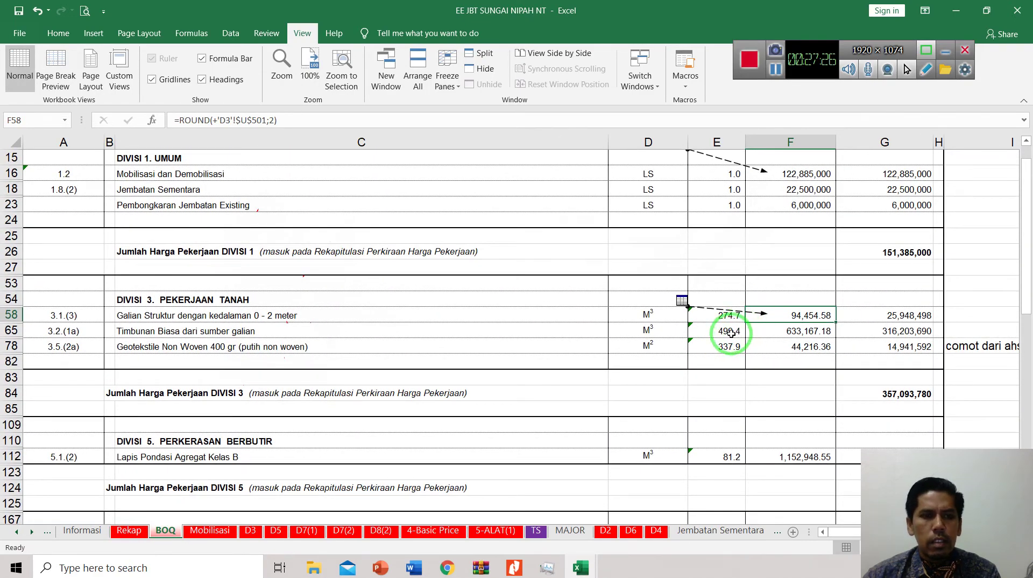
click(812, 343)
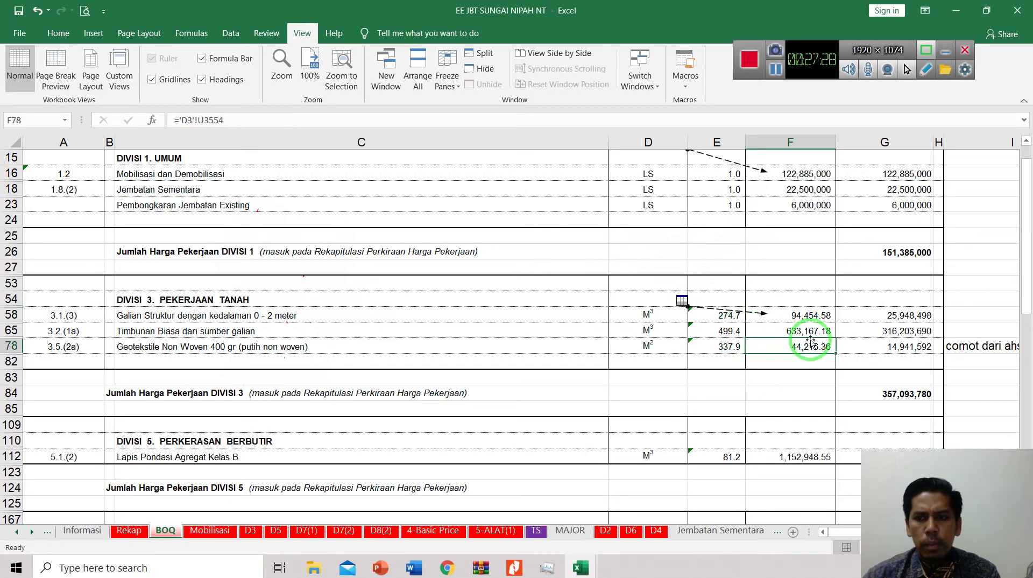
- Check how the volume, unit price and total price of Galian Struktur are obtained in the BOQ's Divisi 3
click(822, 319)
click(727, 316)
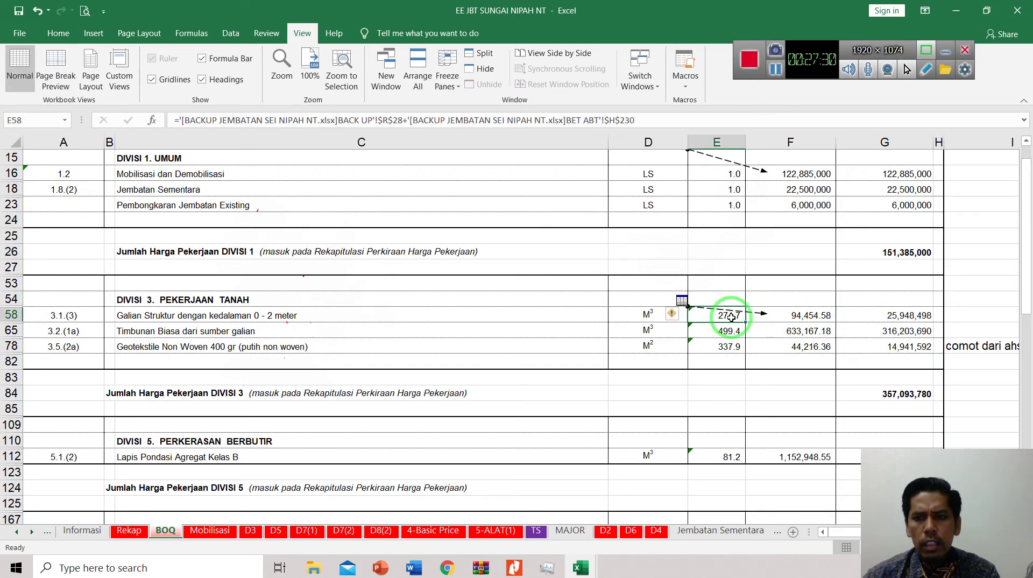
click(890, 318)
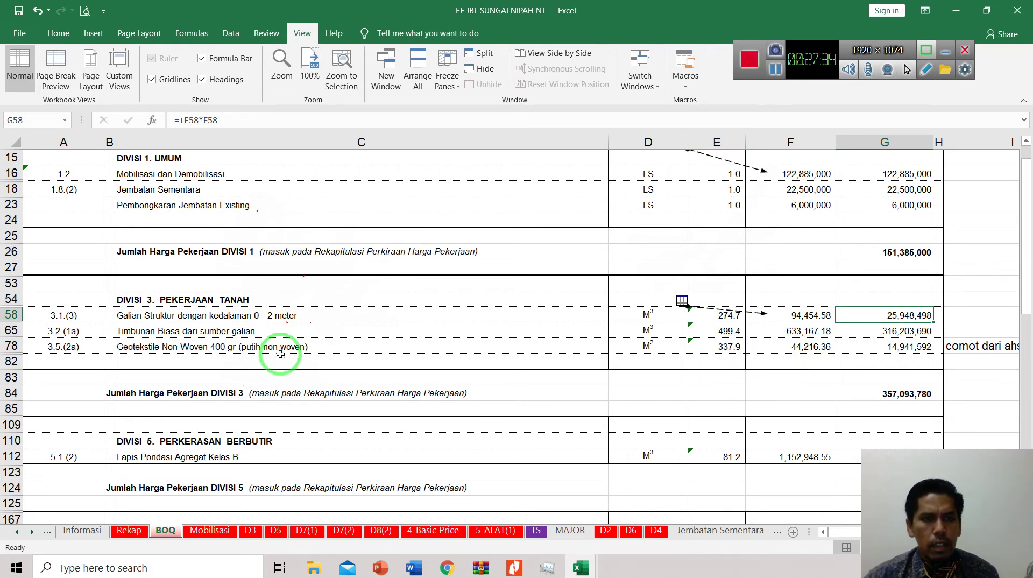
- Check which D3 analysis cell supplies the unit price of Timbunan Biasa dari sumber galian
click(146, 334)
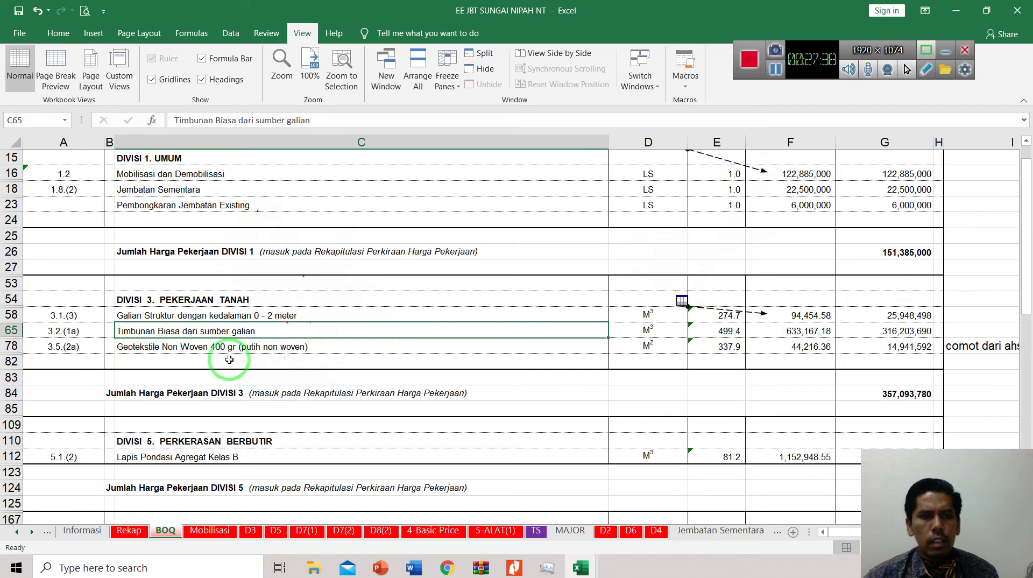
click(181, 344)
click(183, 333)
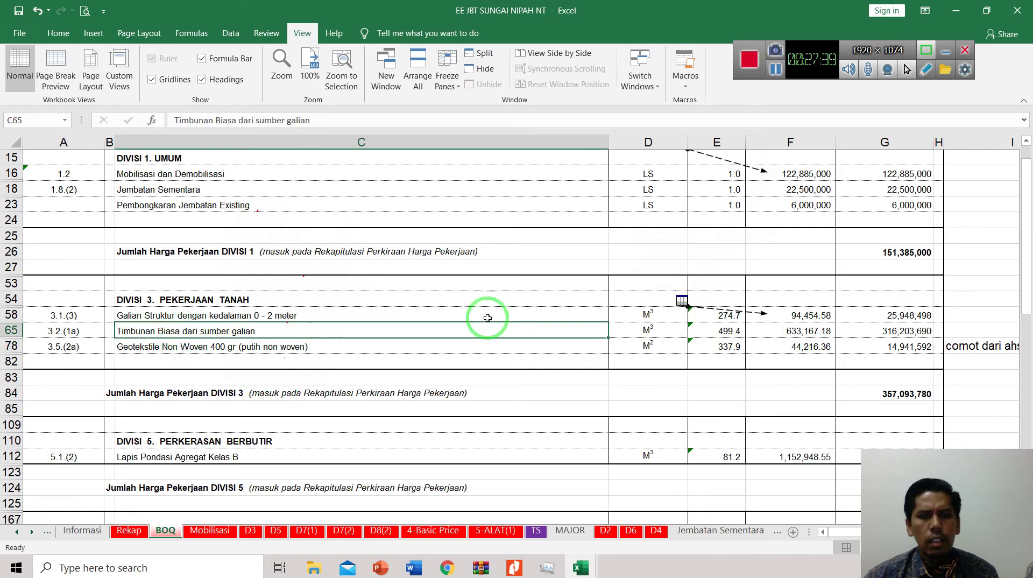
click(793, 335)
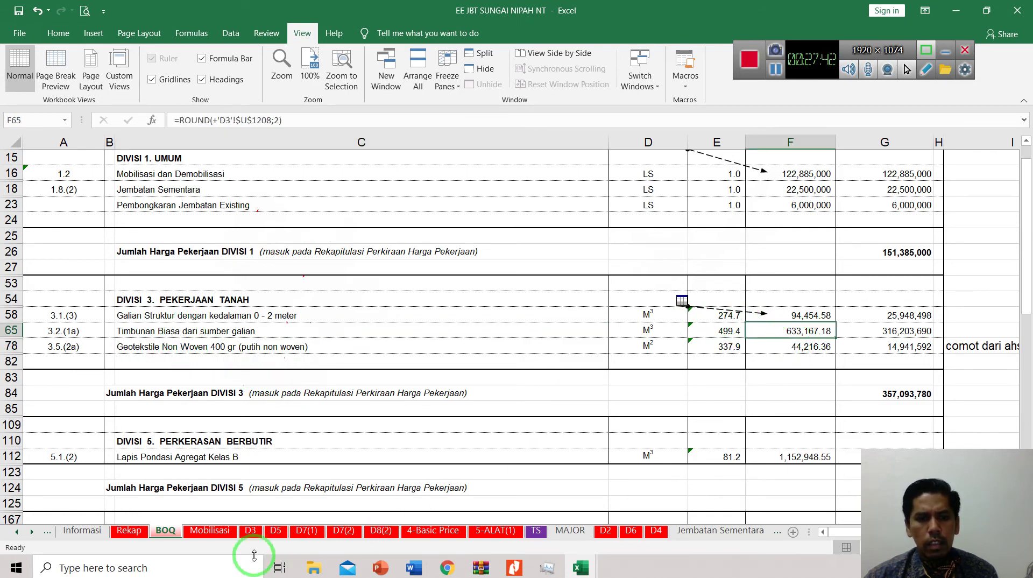
- Trace the precedents of the Beton mutu sedang fc'30 MPa unit price in Divisi 7 and follow the reference to 'D7(1)'!U344
scroll(233, 365, down, 2)
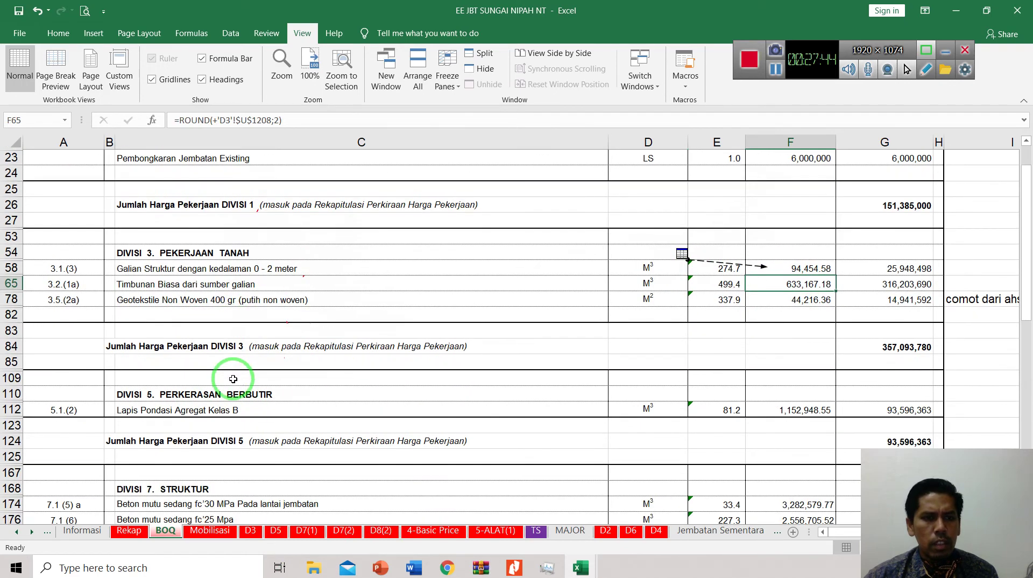
click(172, 459)
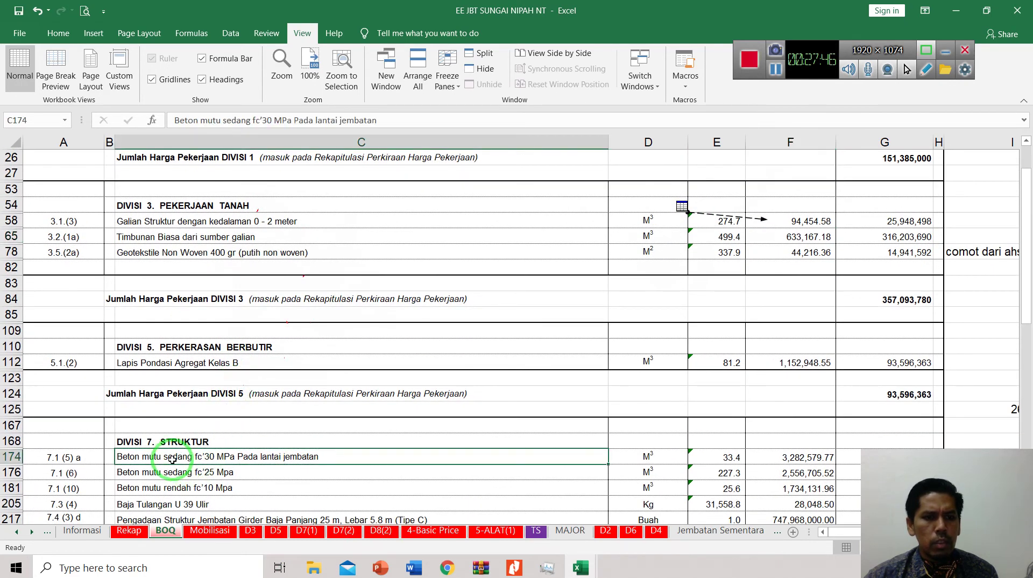
scroll(764, 439, down, 2)
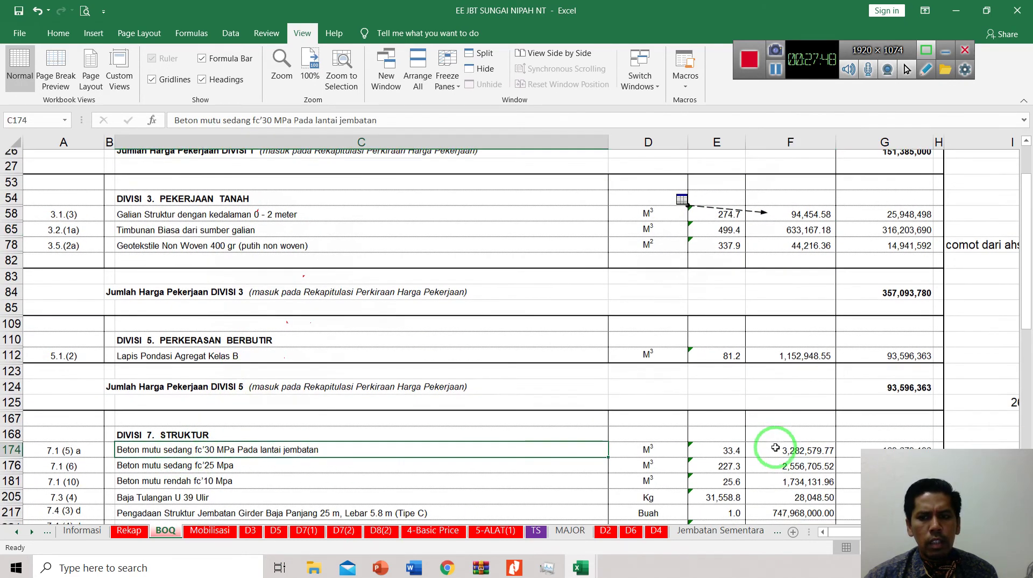
click(831, 378)
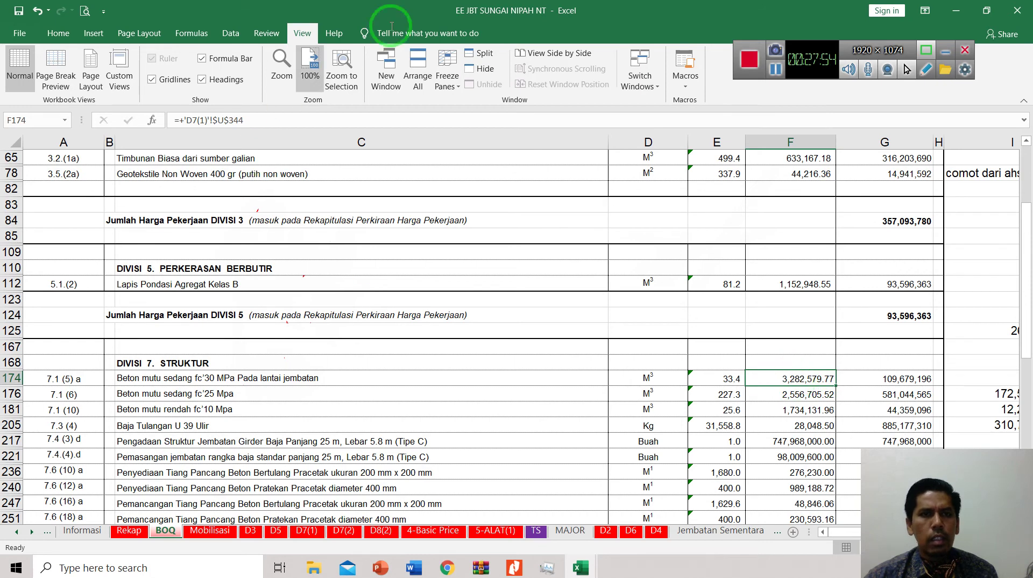
click(179, 40)
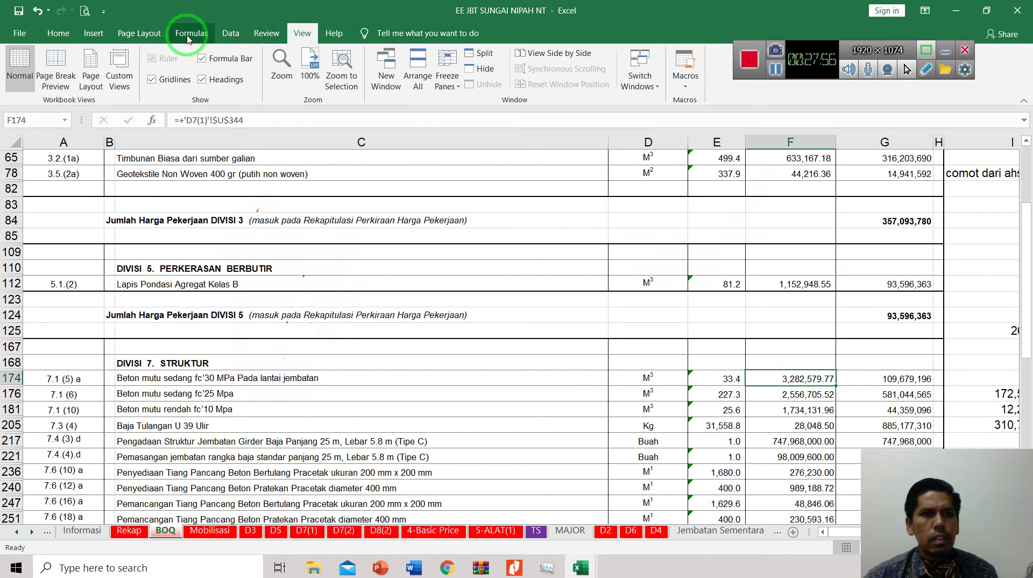
click(538, 53)
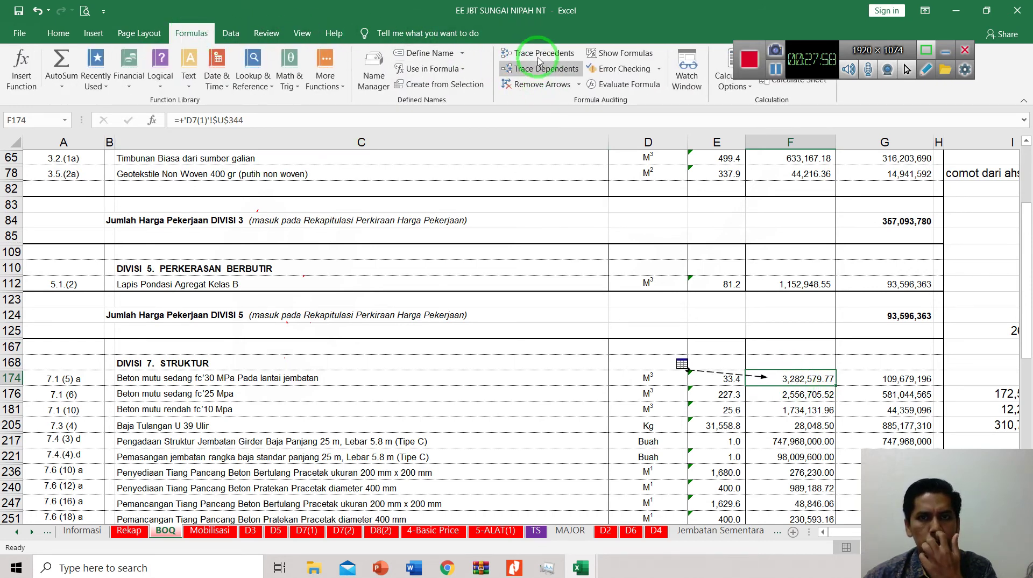
double_click(738, 376)
click(253, 145)
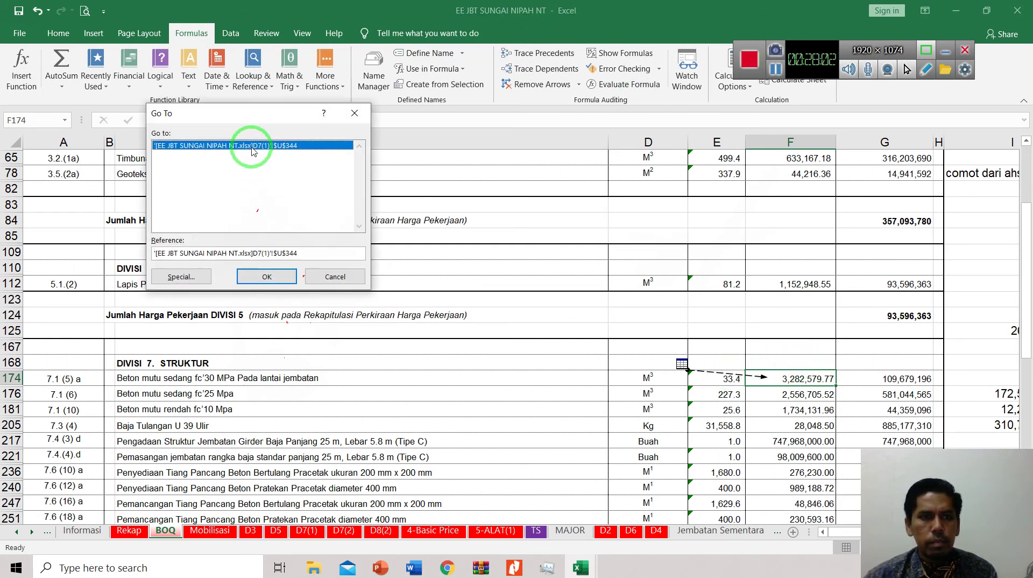
click(263, 279)
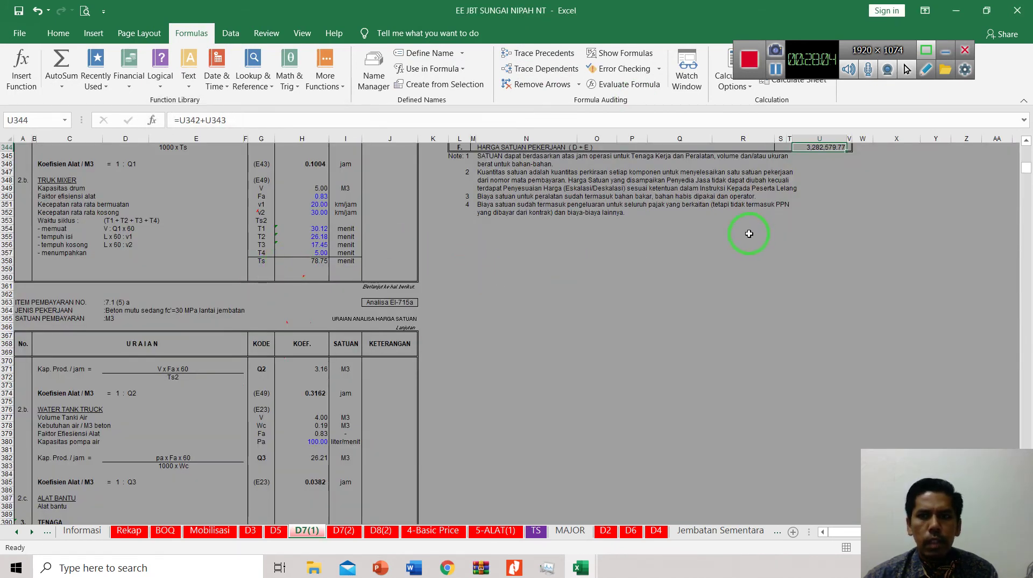
- Display the D7(1) analysis sheet in Page Break Preview, enlarged around the HARGA SATUAN PEKERJAAN row
scroll(749, 233, up, 5)
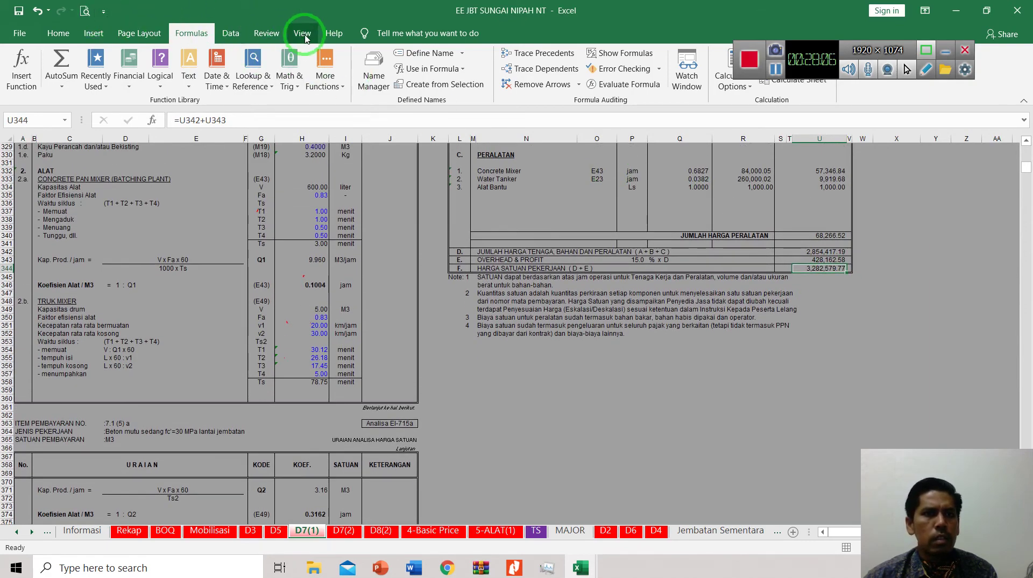
click(303, 33)
click(19, 68)
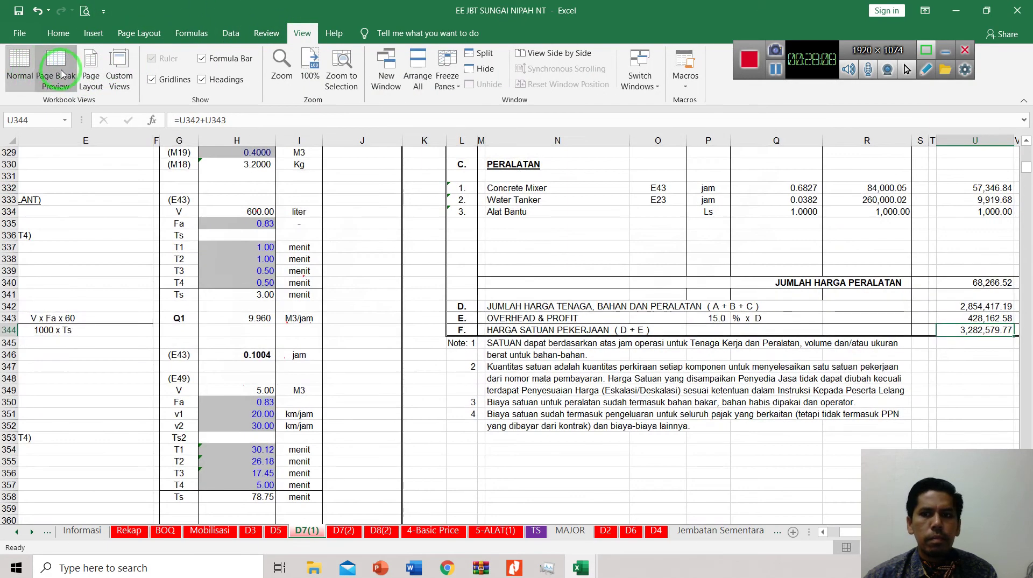
click(63, 73)
scroll(689, 312, up, 2)
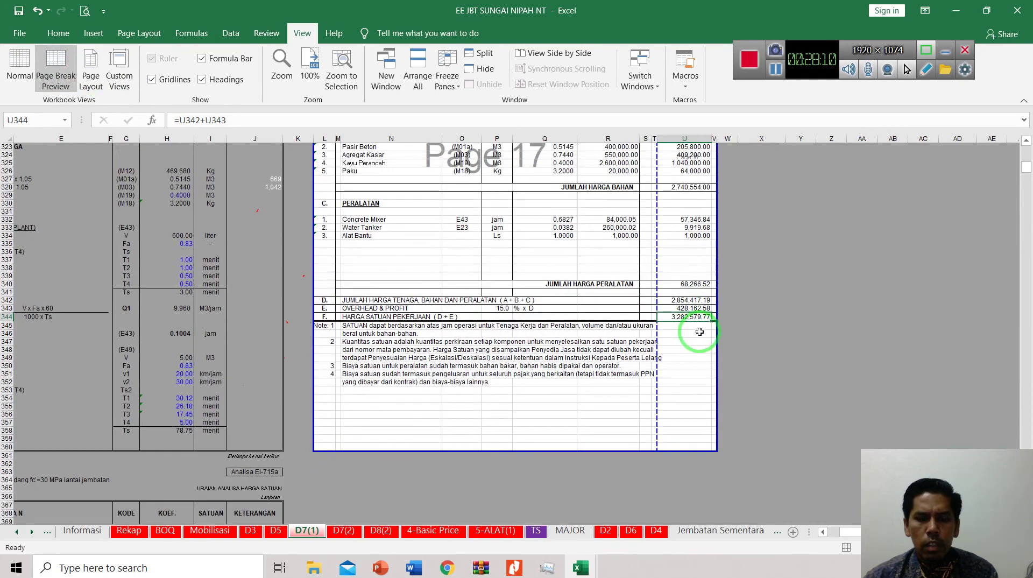
scroll(706, 332, up, 2)
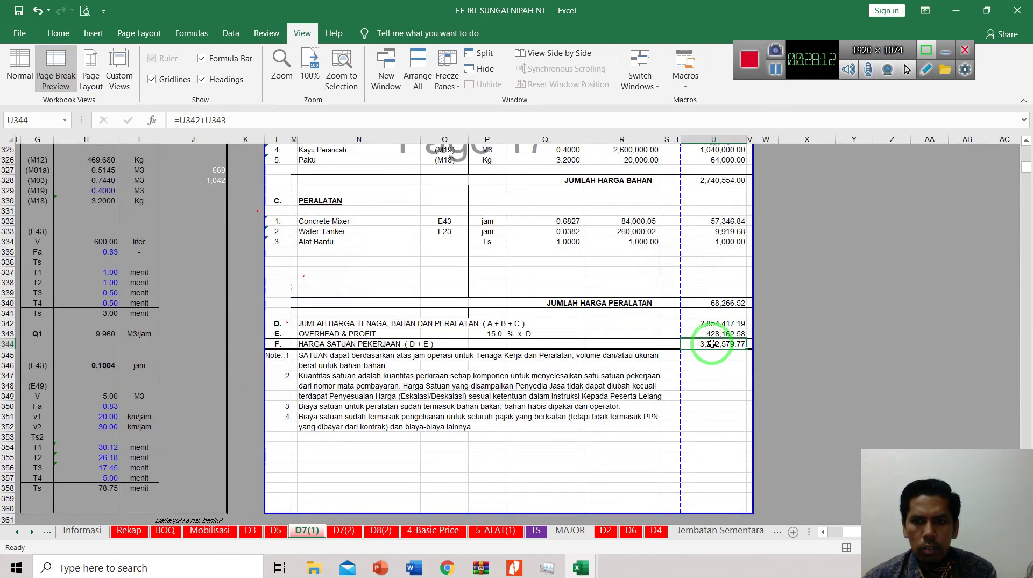
- Check the source of the OVERHEAD & PROFIT percentage and read the fc'30 MPa concrete form's header up to SATUAN PEMBAYARAN
click(487, 333)
scroll(474, 269, up, 9)
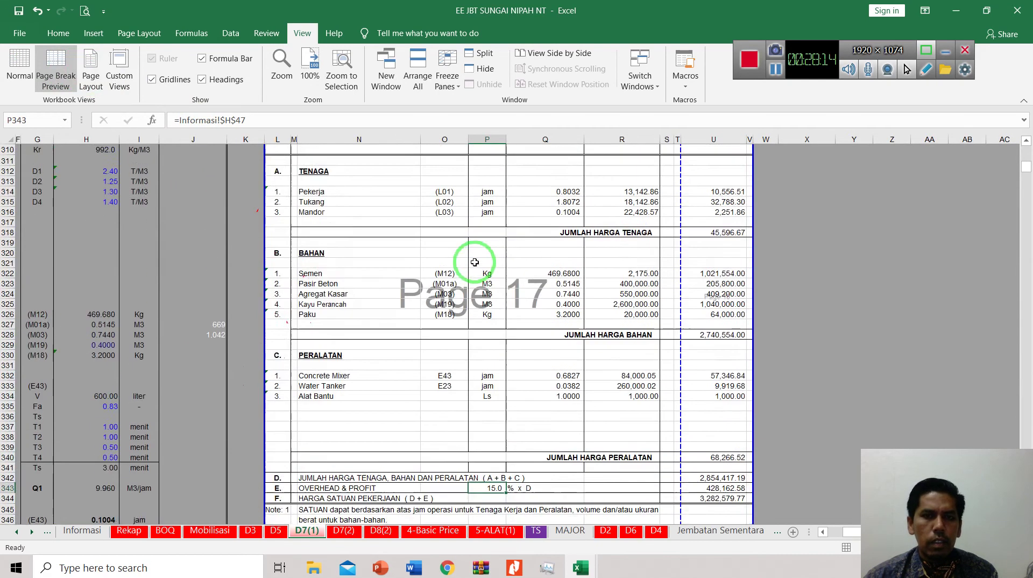
scroll(472, 262, up, 2)
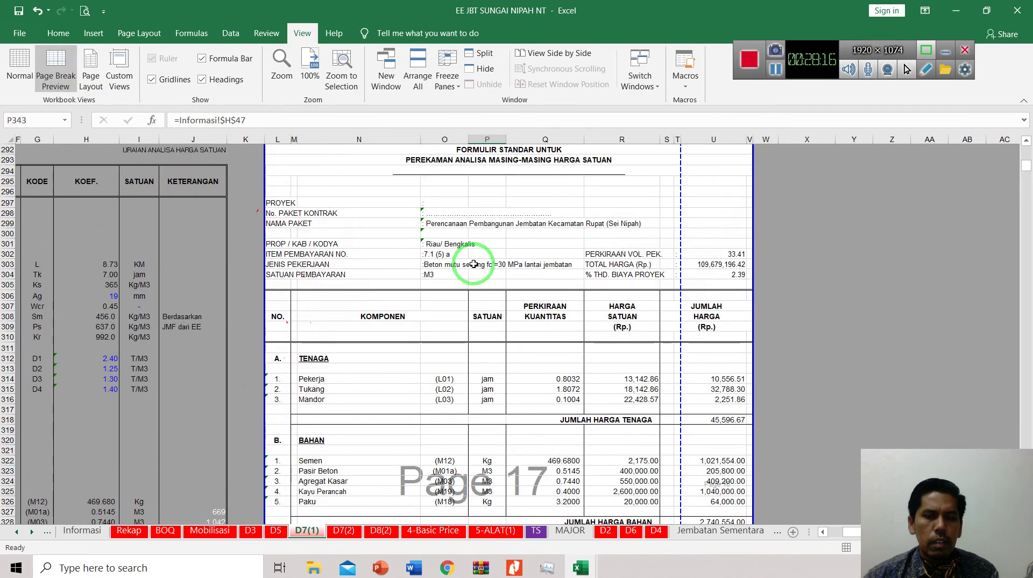
click(461, 283)
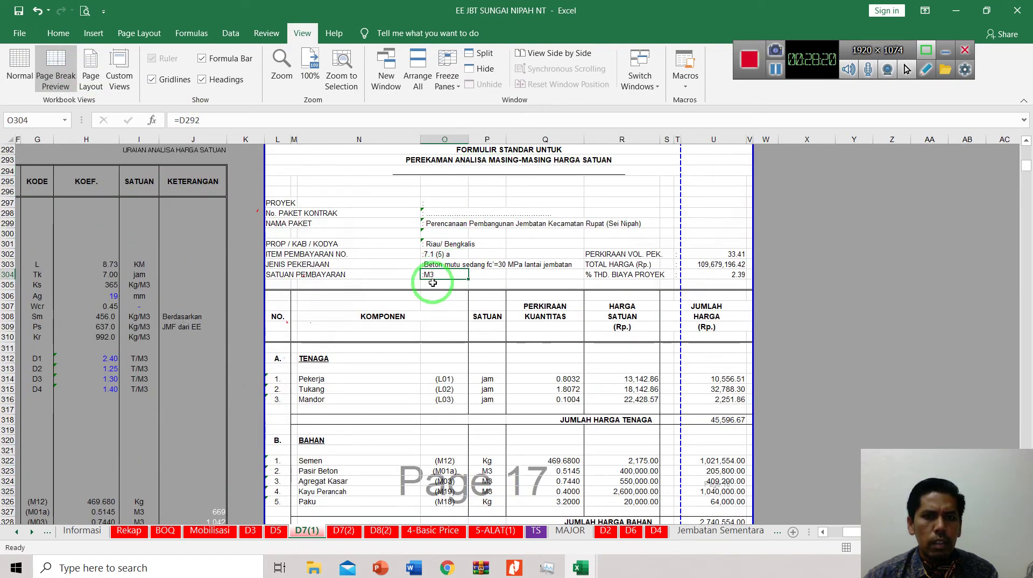
- Examine the TENAGA section's Pekerja, Tukang and Mandor quantities and check where their unit prices come from
scroll(447, 291, down, 2)
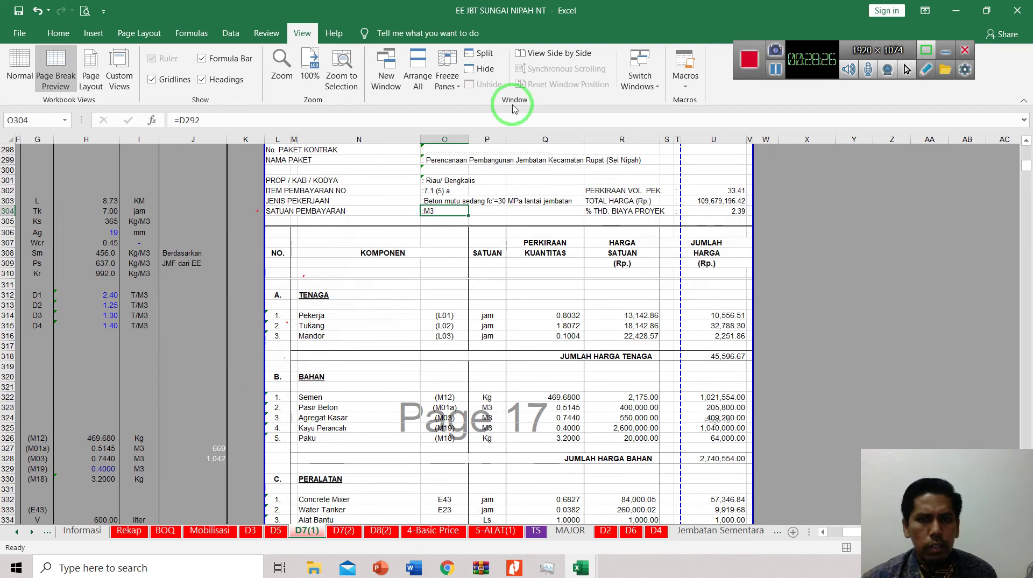
scroll(323, 298, down, 1)
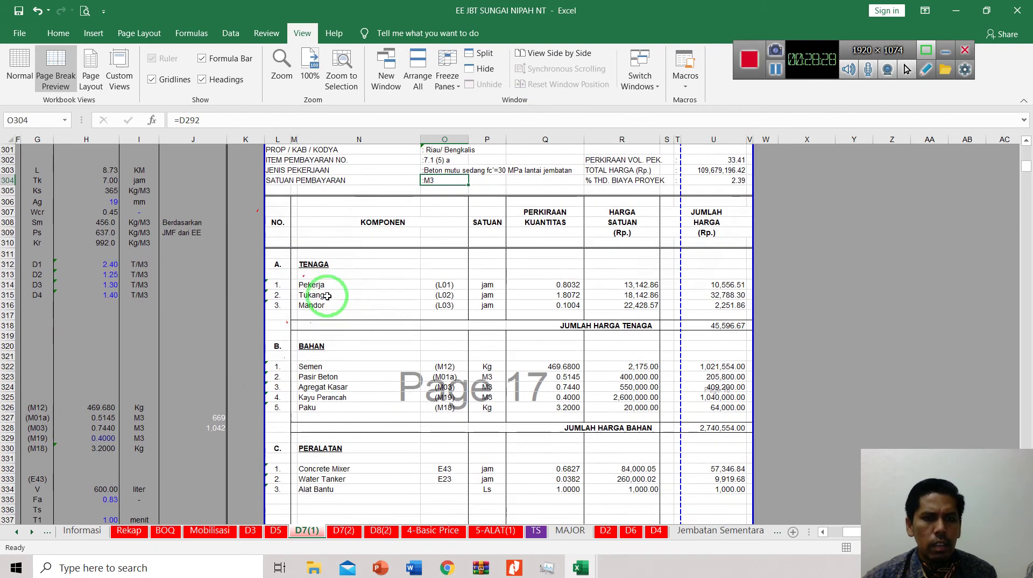
drag(276, 266, 425, 306)
drag(560, 222, 555, 305)
drag(307, 286, 539, 305)
drag(339, 284, 535, 305)
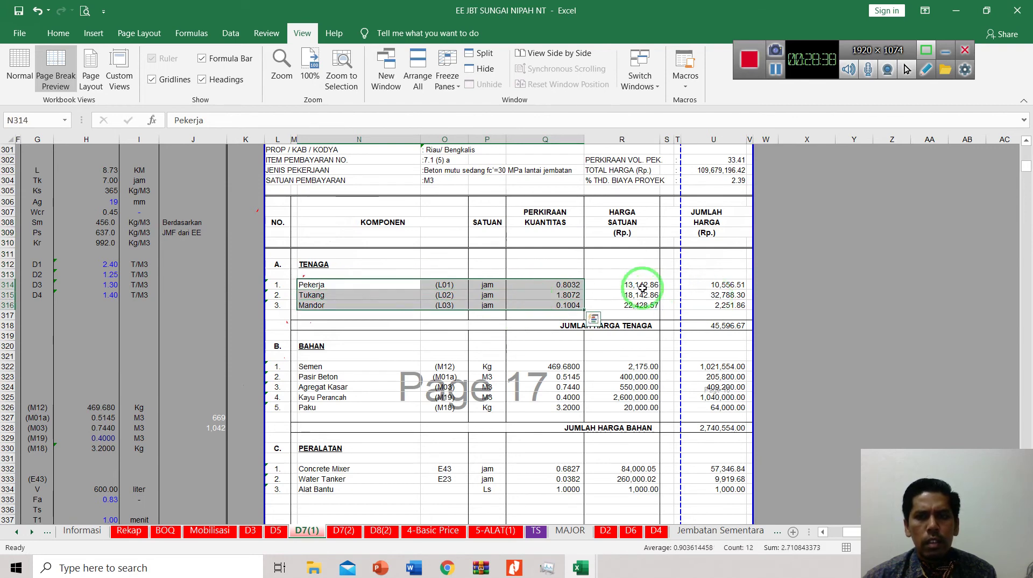
drag(637, 284, 618, 320)
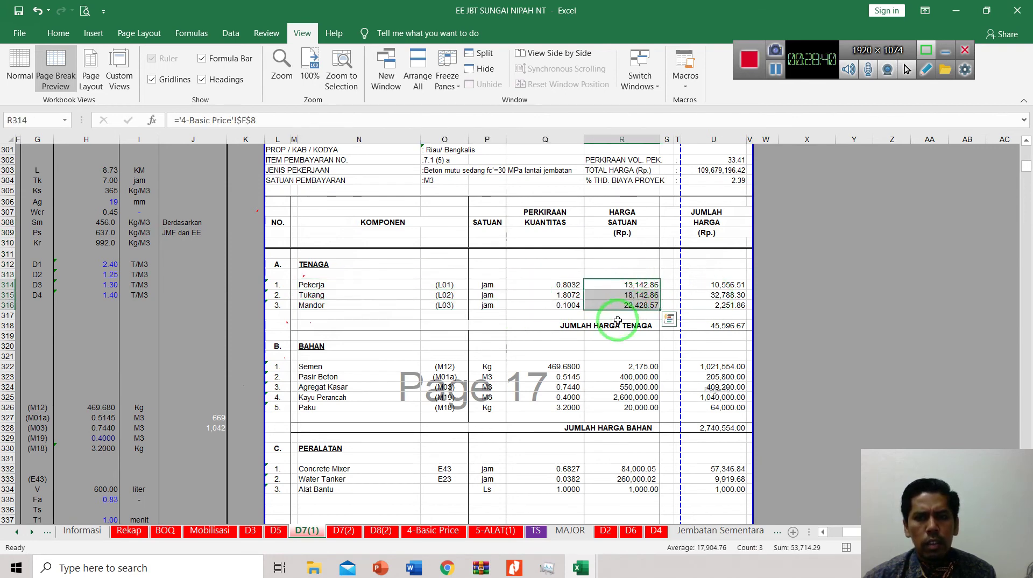
click(627, 283)
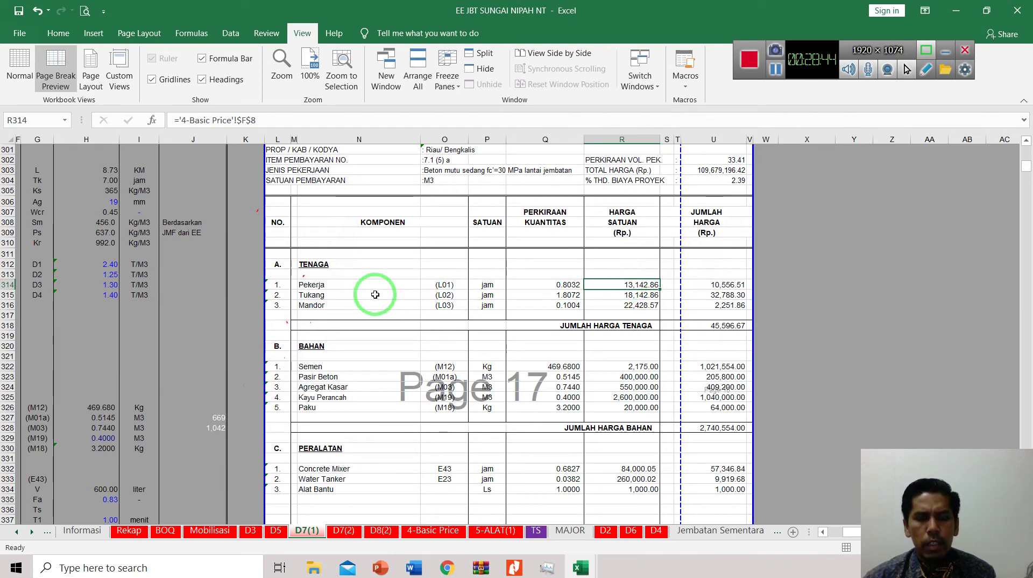
- Go through the BAHAN items from Semen to Paku and check the sources of their PERKIRAAN KUANTITAS
scroll(476, 359, down, 2)
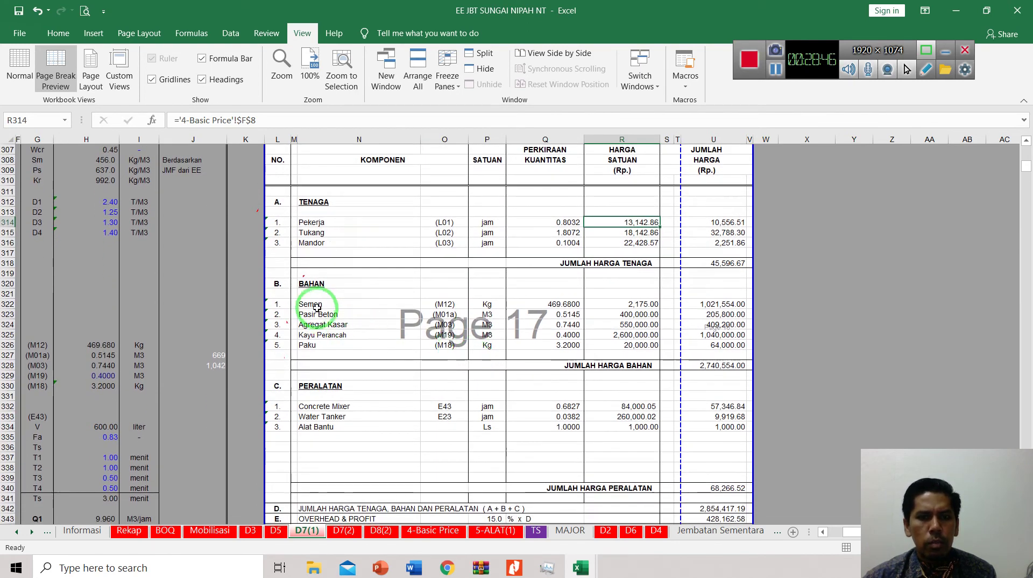
click(317, 306)
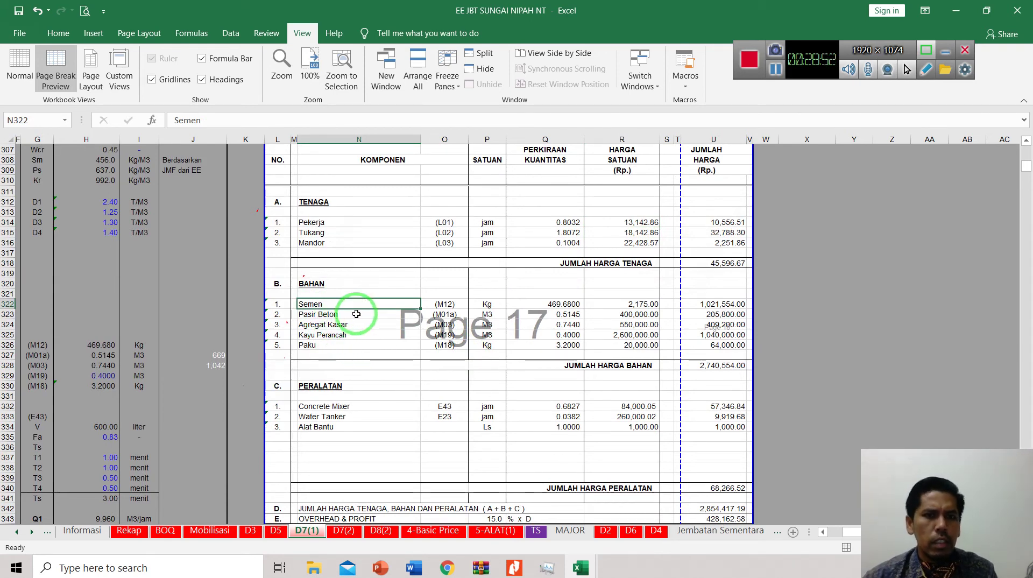
click(340, 324)
click(338, 335)
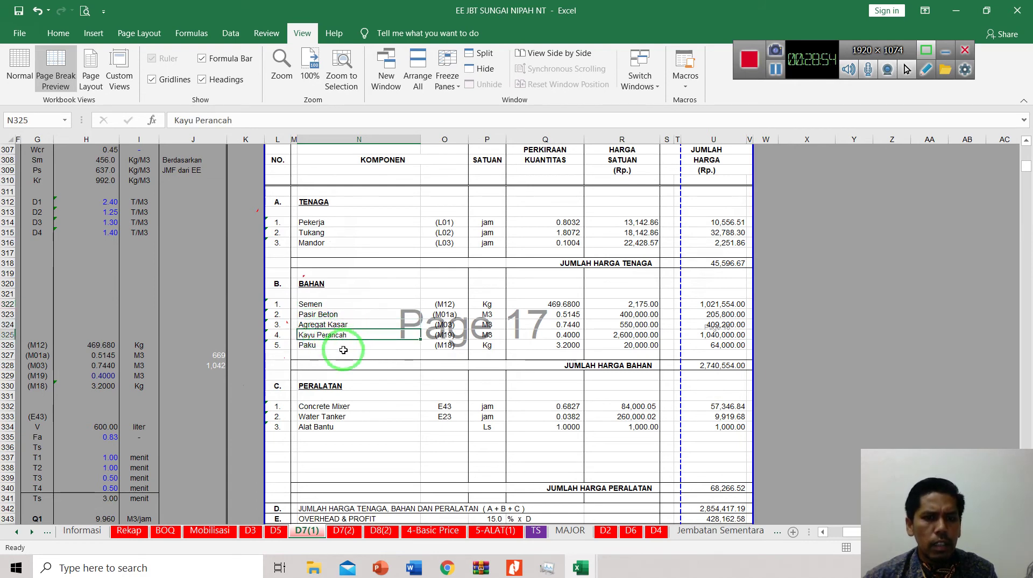
click(343, 350)
click(563, 305)
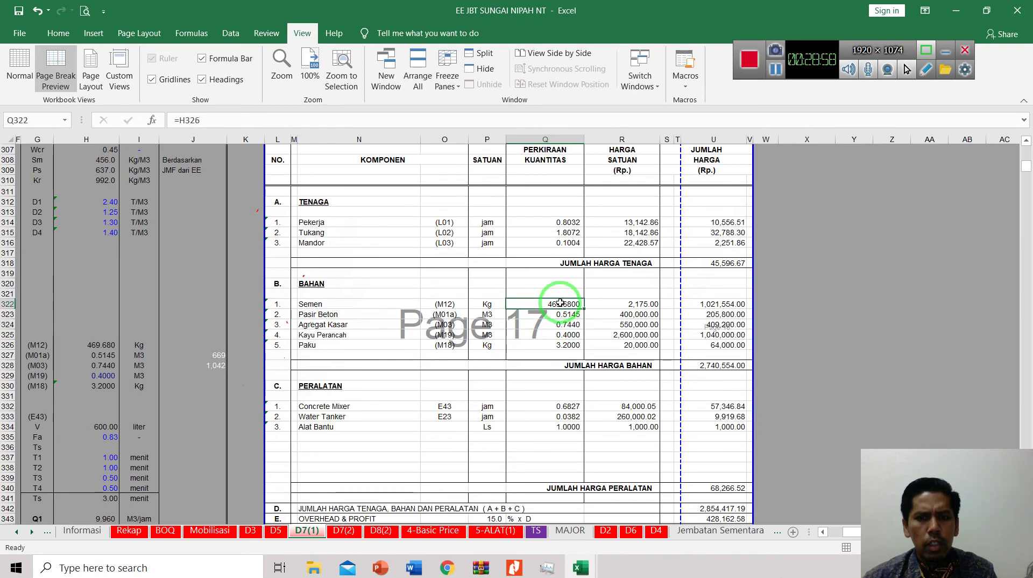
click(556, 335)
click(563, 304)
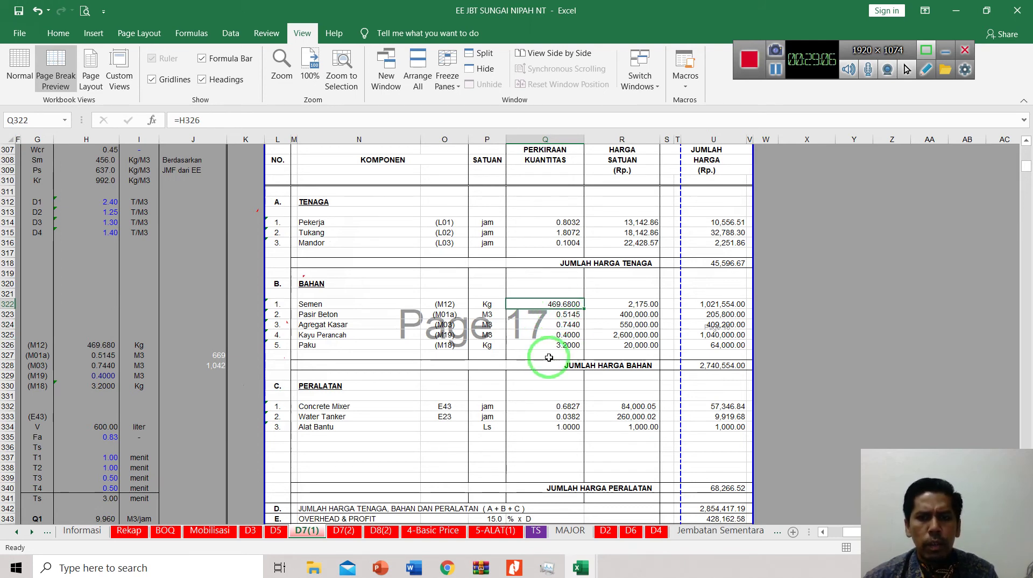
- Check the HARGA SATUAN sources of Semen and Pasir Beton and the JUMLAH HARGA formula of Semen in the BAHAN section
click(640, 305)
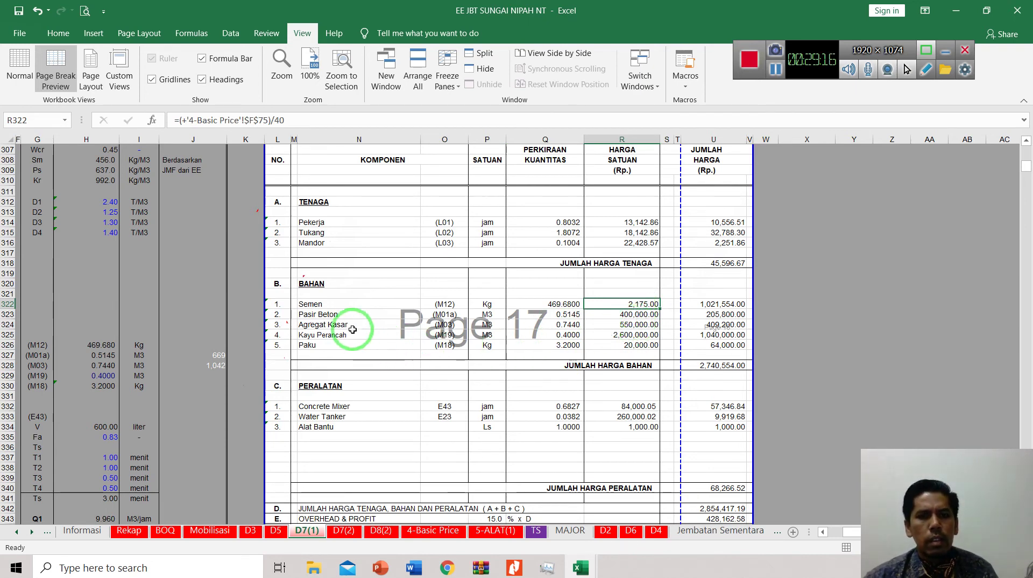
drag(348, 316, 615, 318)
click(627, 335)
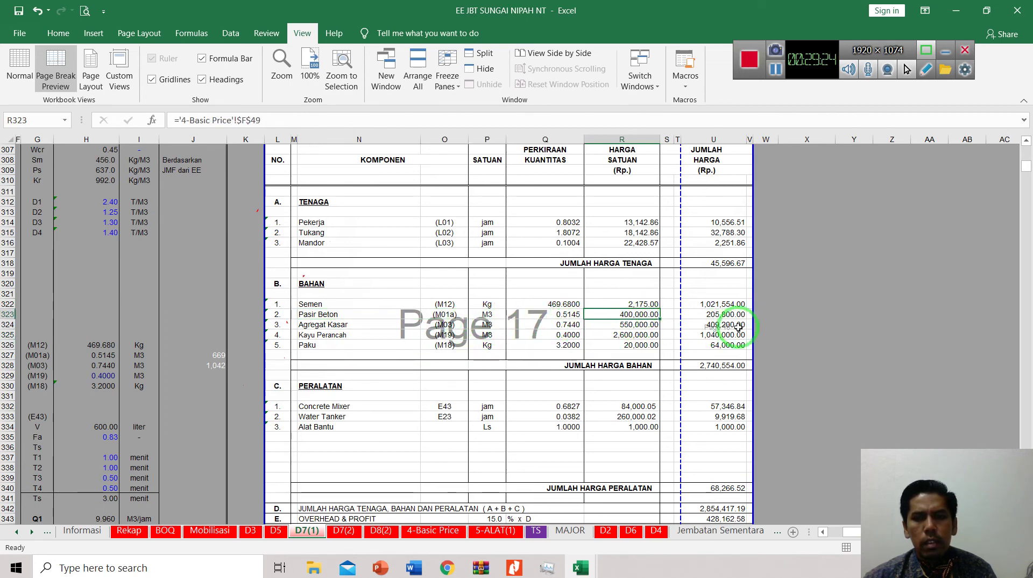
double_click(722, 304)
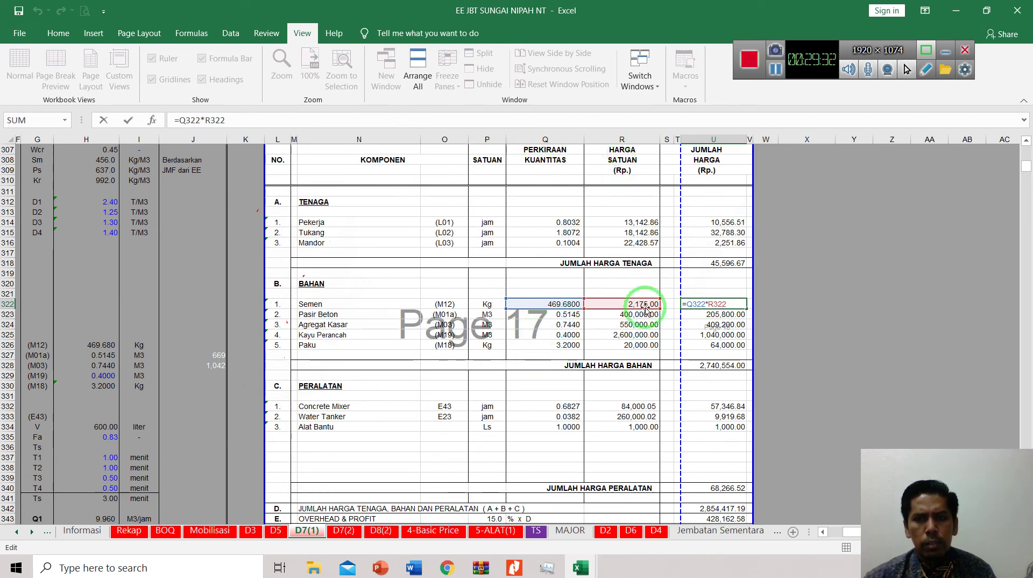
key(Escape)
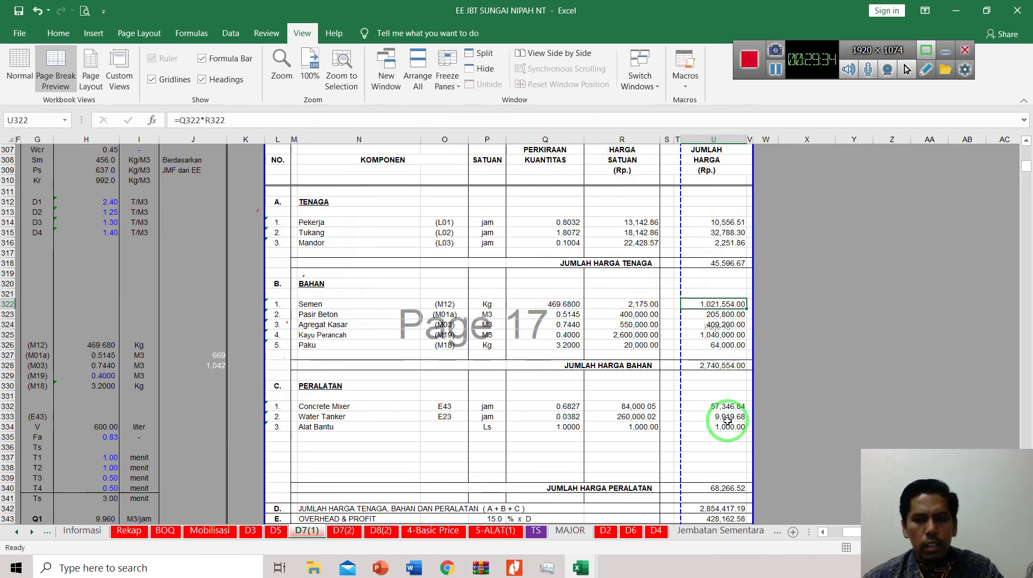
scroll(729, 376, down, 3)
scroll(728, 429, down, 1)
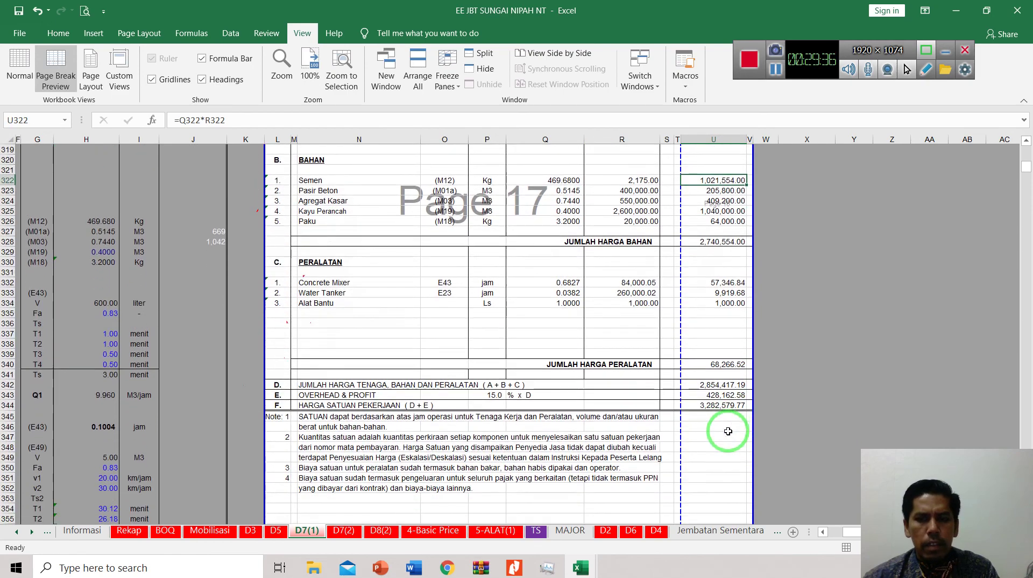
- Check the formula of the fc'30 MPa form's HARGA SATUAN PEKERJAAN and review the BOQ items from DIVISI 3 to DIVISI 7
click(731, 406)
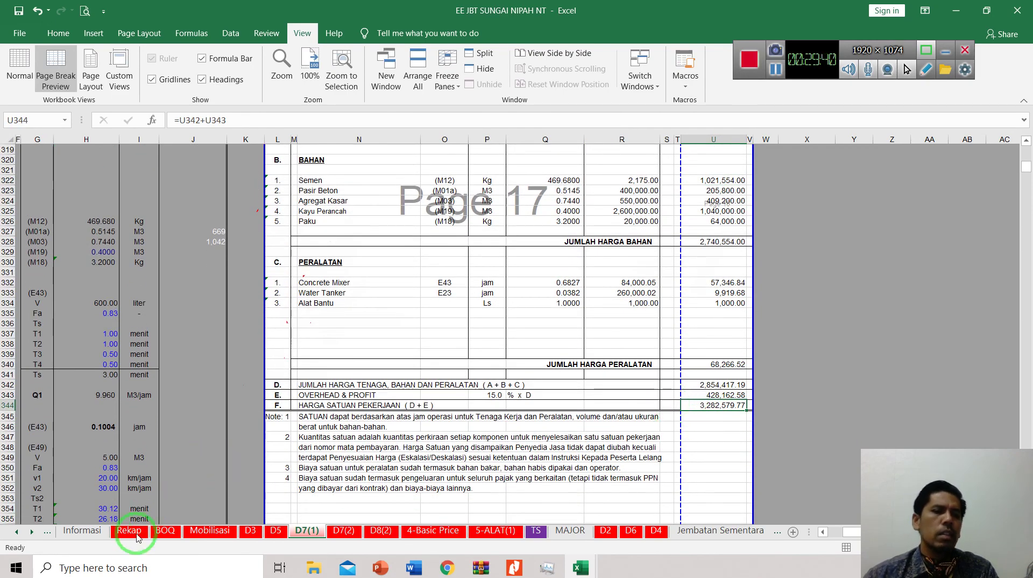
click(165, 530)
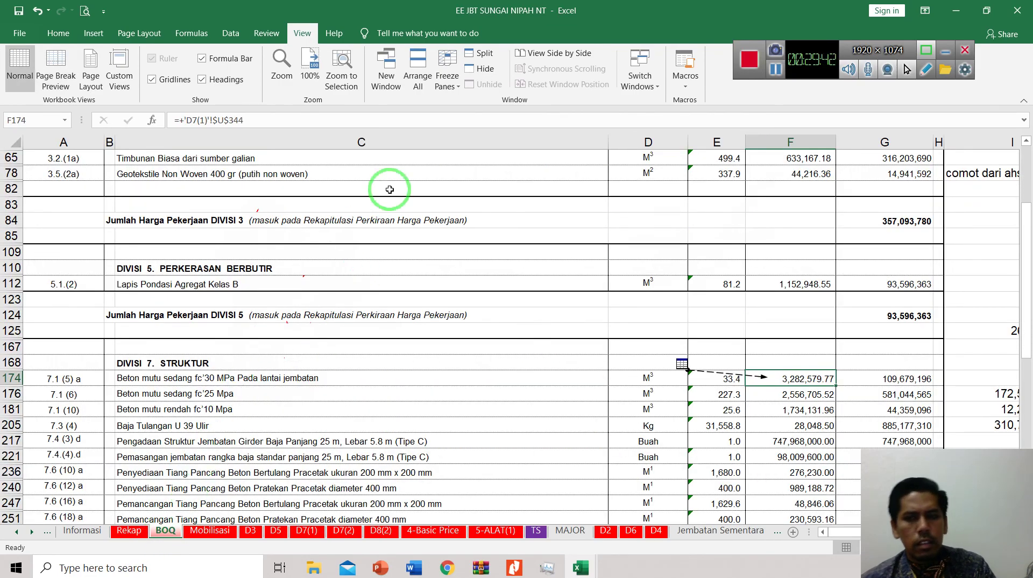
scroll(473, 290, down, 1)
scroll(468, 304, up, 2)
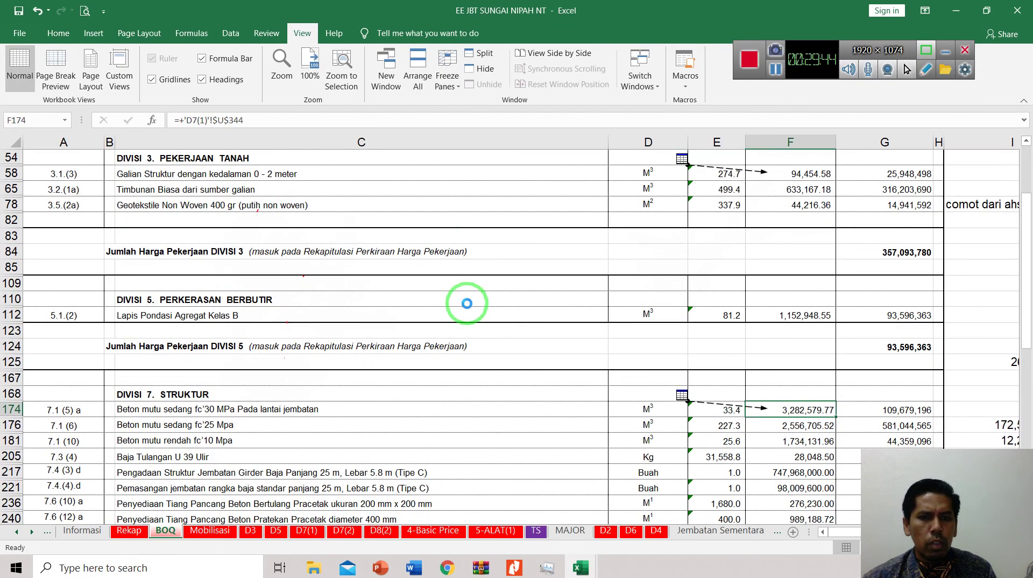
ctrl+scroll(467, 303, down, 3)
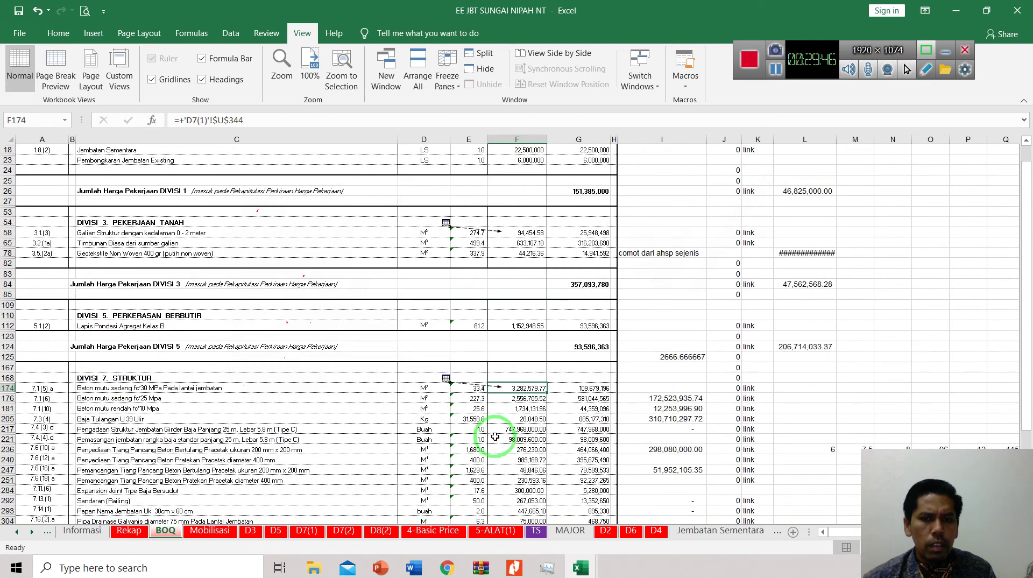
scroll(492, 433, down, 2)
scroll(487, 428, up, 2)
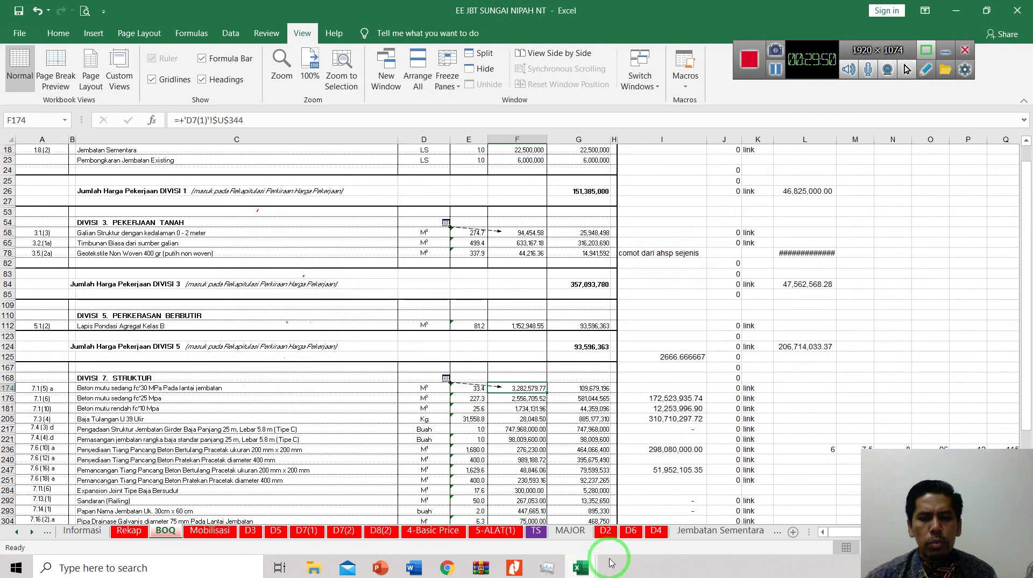
- Switch to SEI NIPAH.pdf in Nitro Pro and examine the Oprit cross sections A.A and B.B on page 32
click(513, 568)
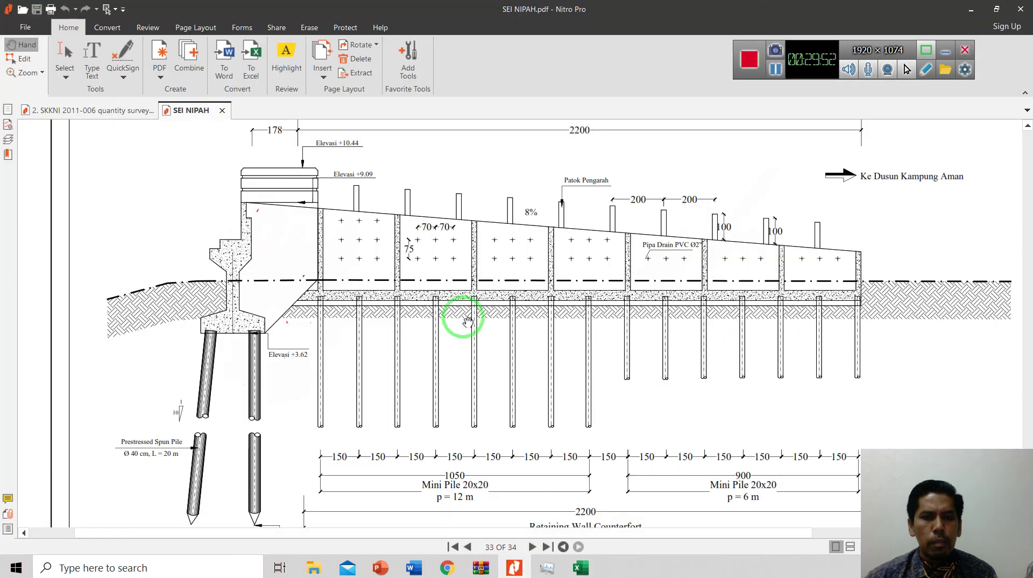
scroll(462, 417, up, 2)
scroll(462, 417, up, 6)
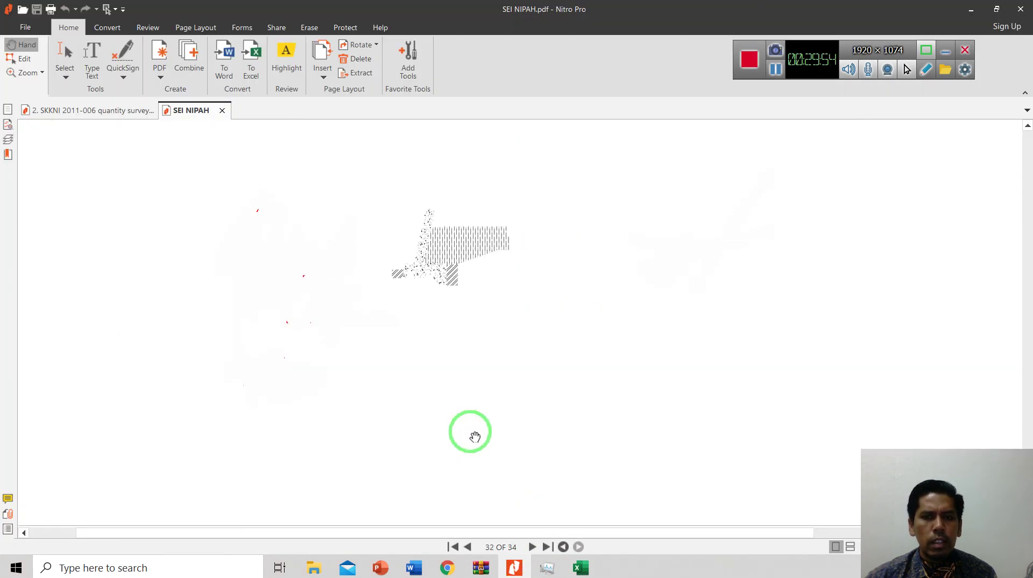
scroll(475, 437, up, 5)
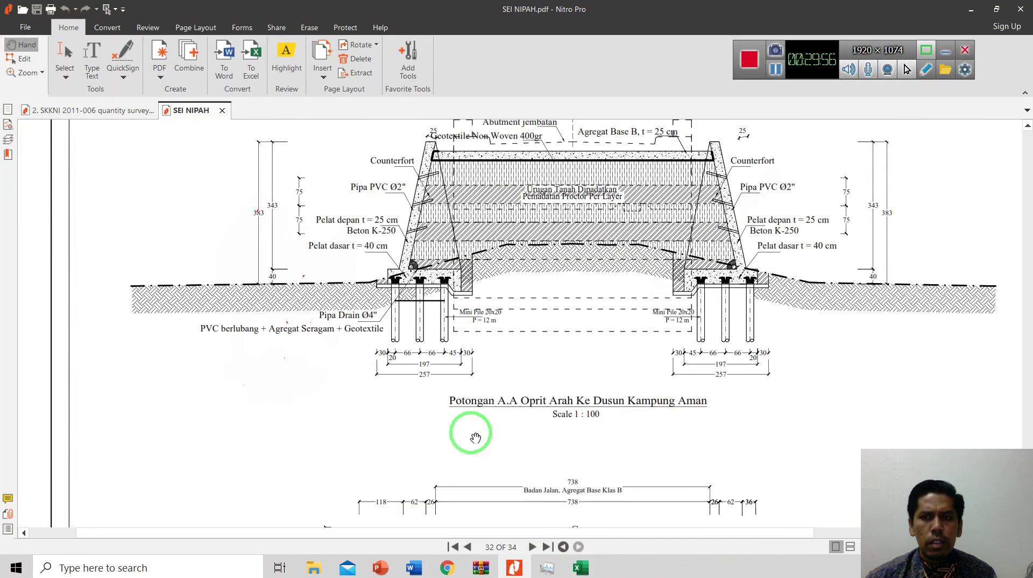
scroll(475, 436, down, 7)
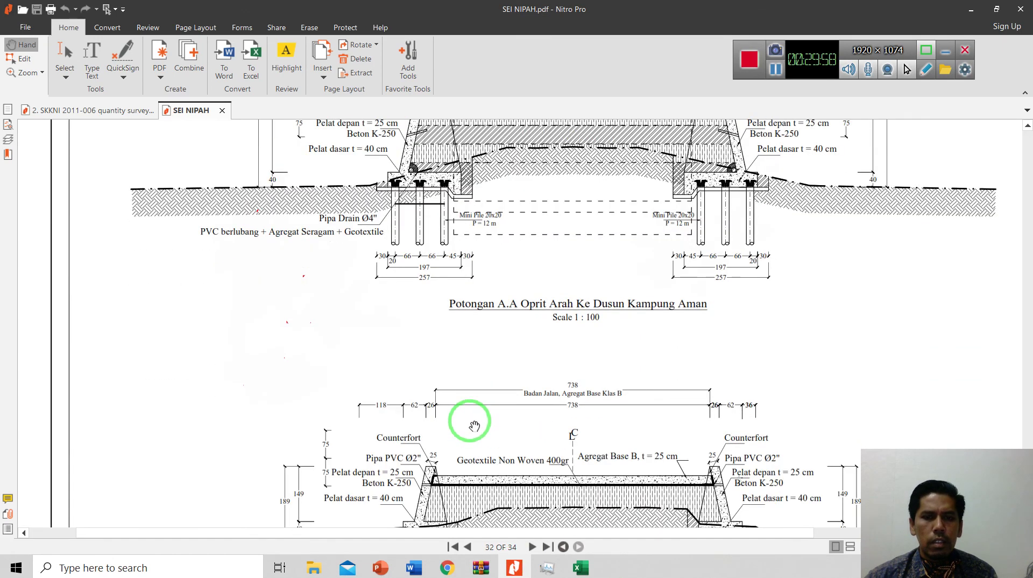
scroll(474, 426, down, 4)
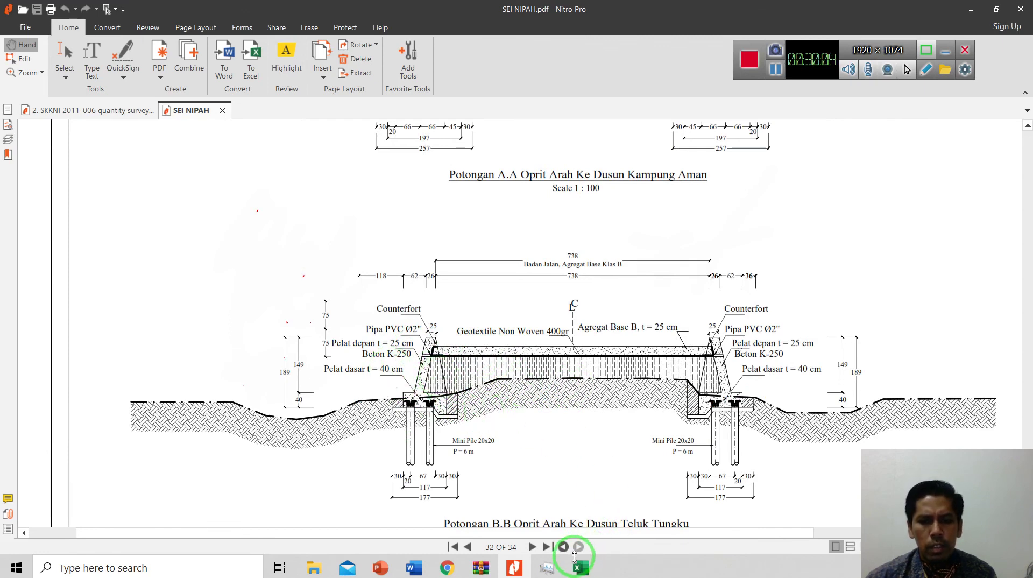
- Switch back to the EE JBT SUNGAI NIPAH NT workbook in Excel and review the BOQ from its header to DIVISI 5
mouse_move(587, 575)
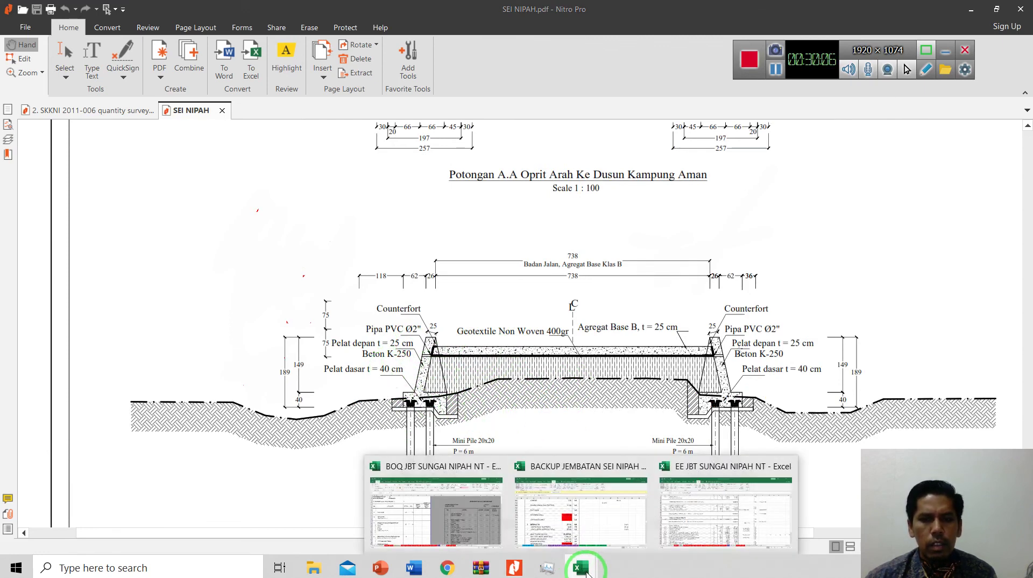
click(727, 511)
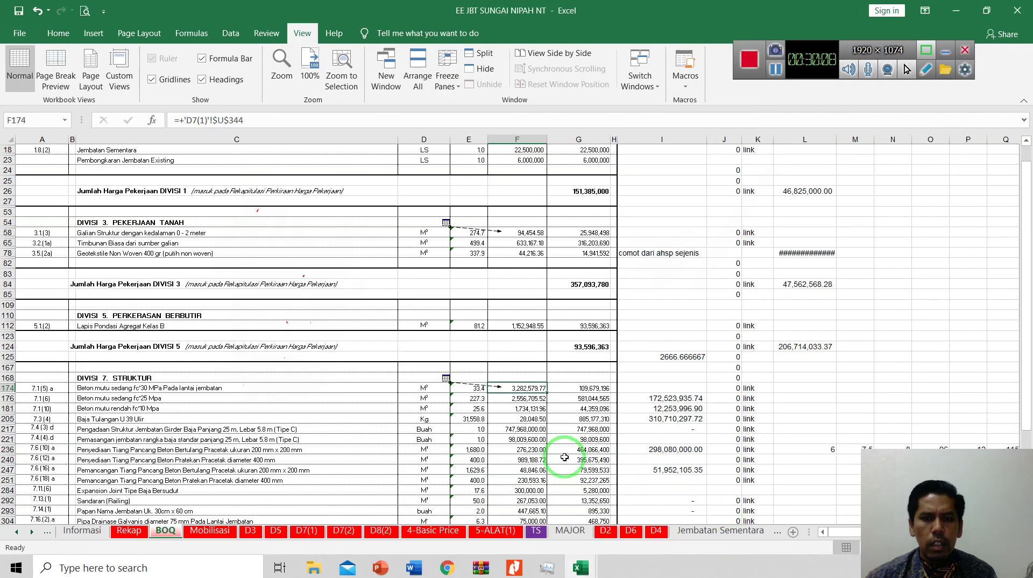
scroll(296, 375, up, 5)
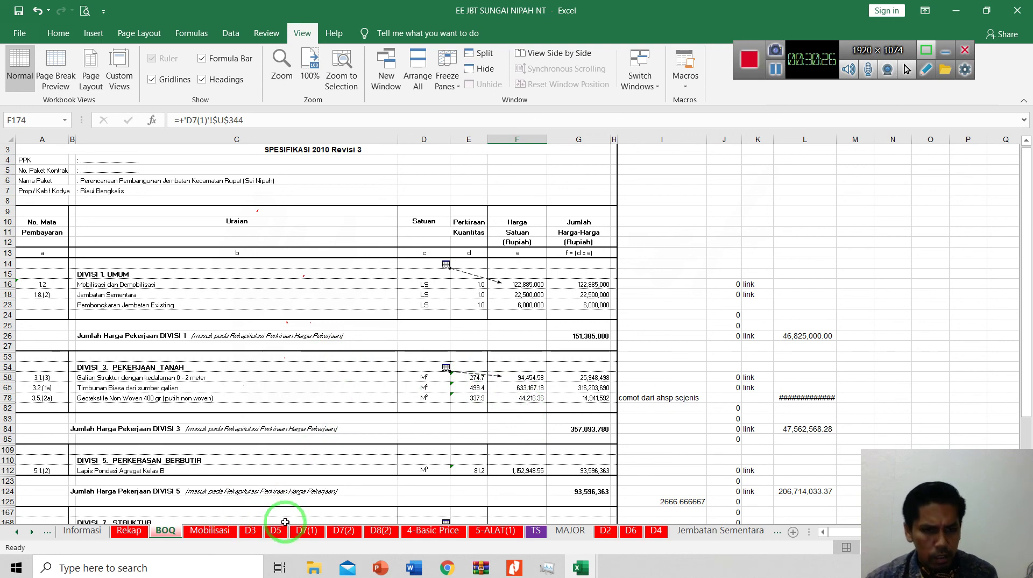
- Look through the D7(2), Rekap, BOQ, Mobilisasi, D3, D5 and D7(1) sheets
click(343, 531)
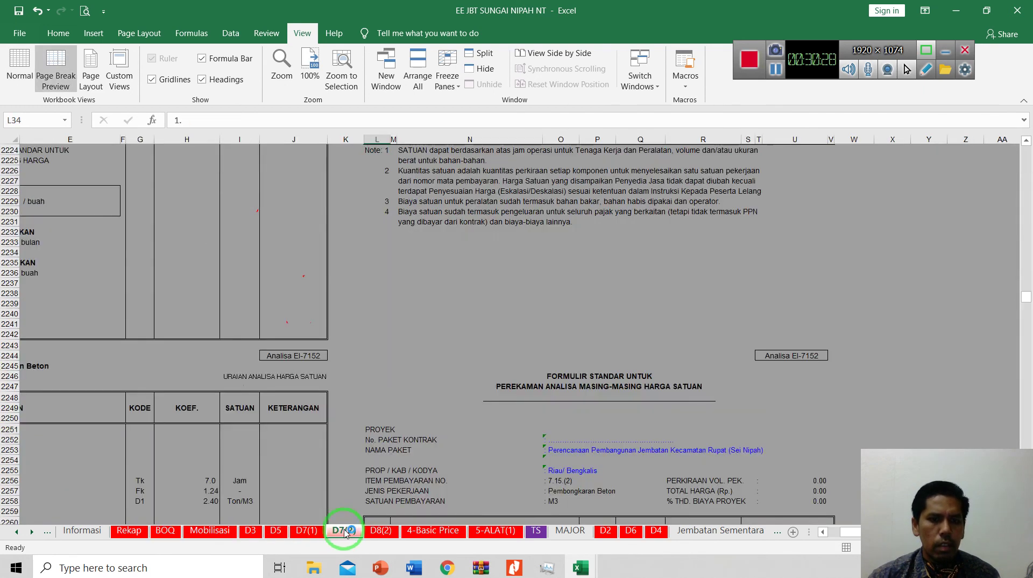
click(129, 531)
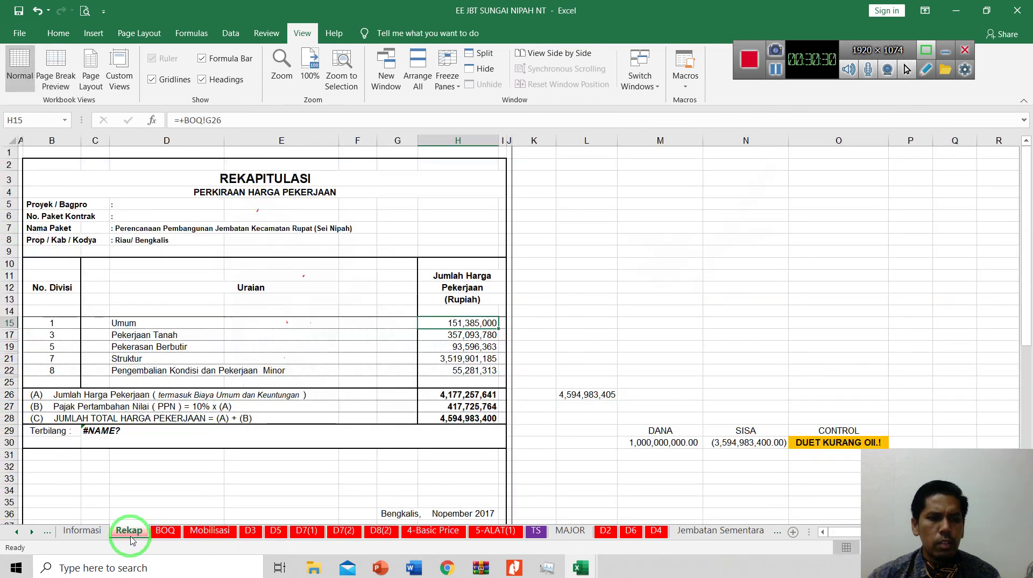
click(167, 531)
click(208, 532)
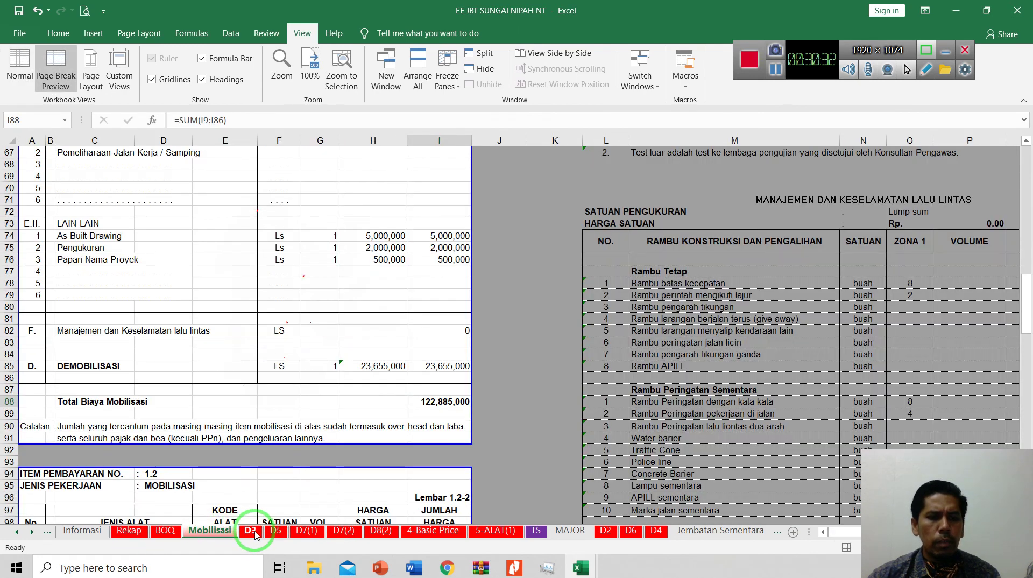
click(250, 532)
click(277, 532)
click(306, 532)
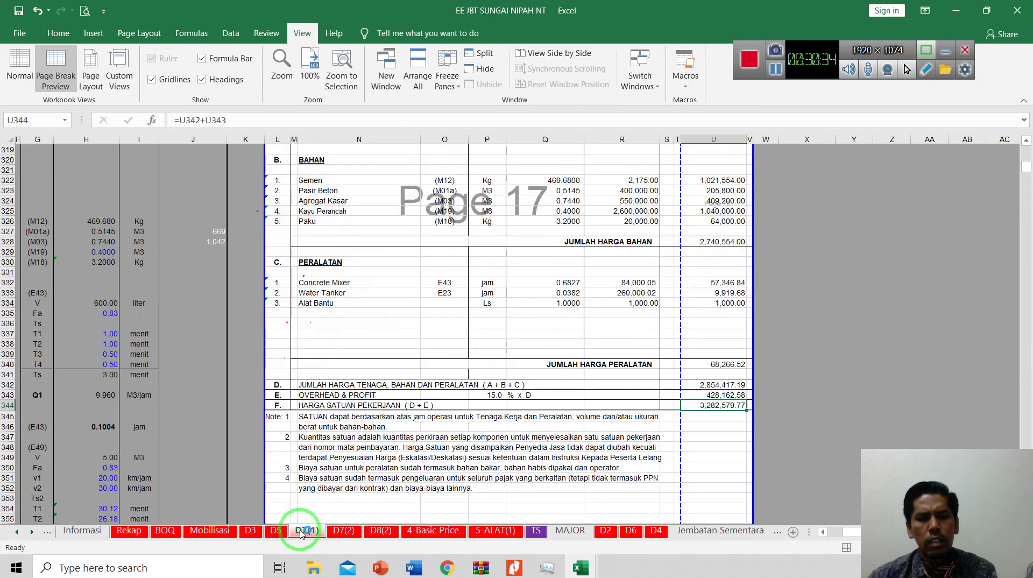
- In the BOQ, check the Perkiraan Kuantitas and the Harga Satuan source of Mobilisasi dan Demobilisasi
click(167, 532)
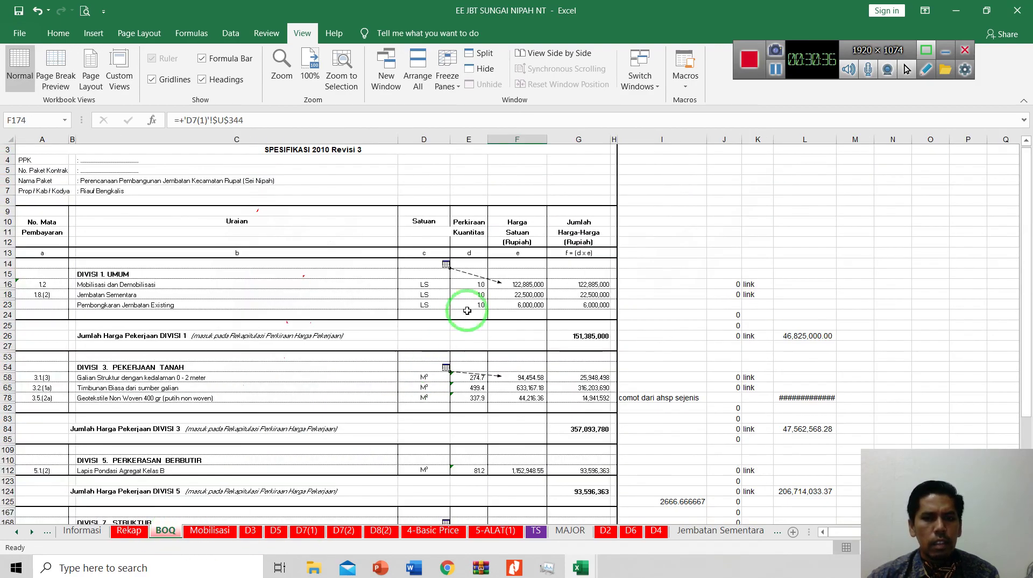
scroll(493, 304, down, 2)
scroll(495, 307, up, 1)
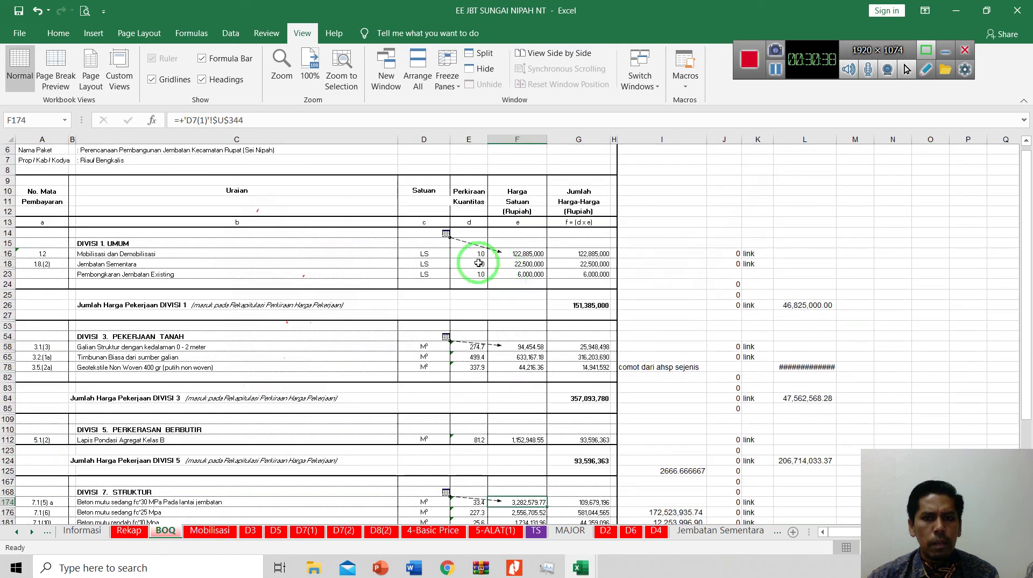
click(476, 263)
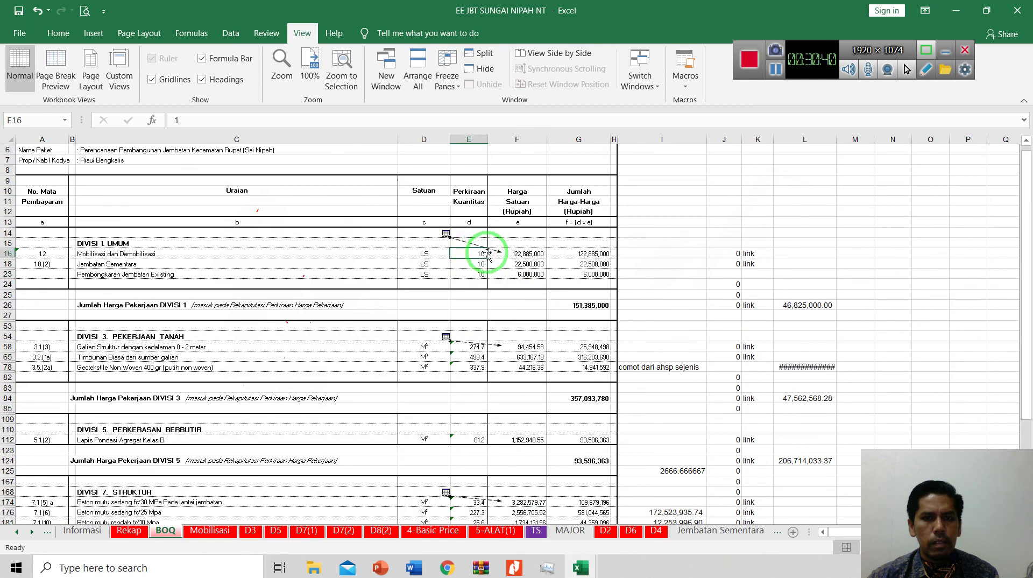
click(530, 253)
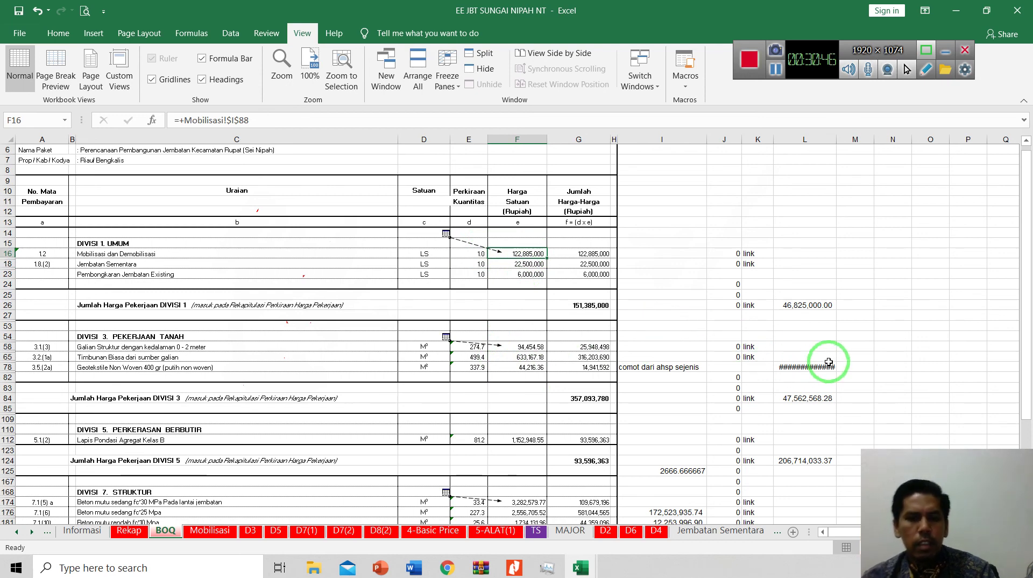
mouse_move(822, 369)
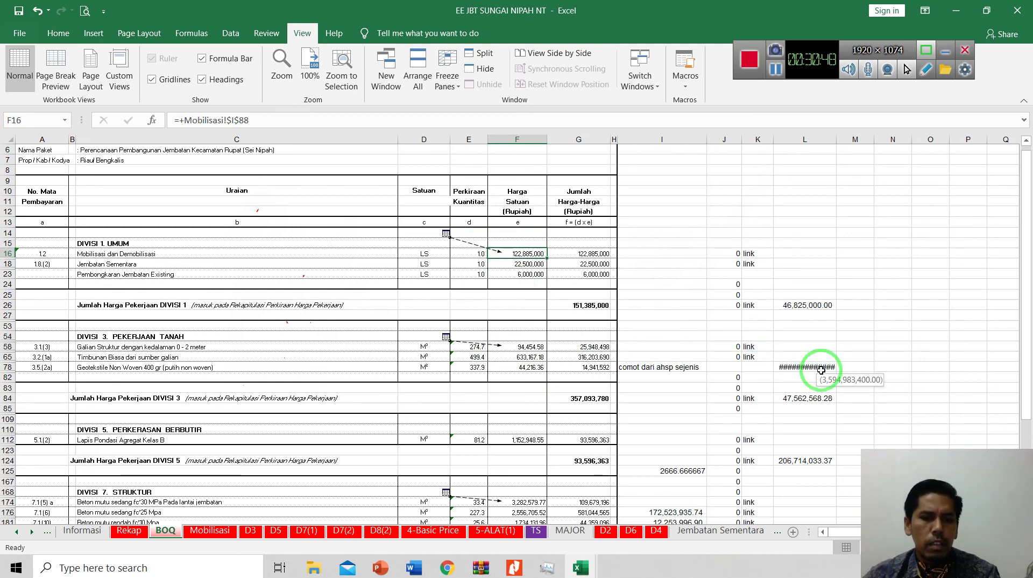